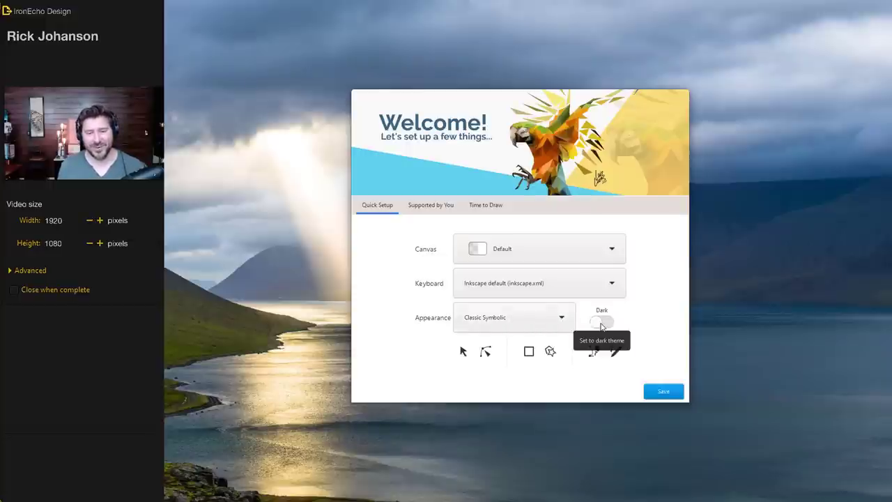
Switch the interface to the dark theme and save the quick setup choices
{"action": "left_click", "coordinate": [602, 325]}
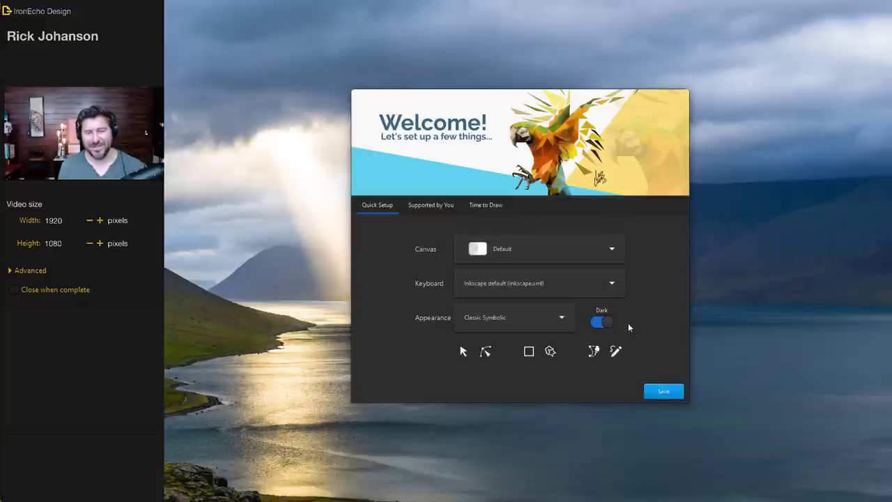
{"action": "left_click", "coordinate": [663, 391]}
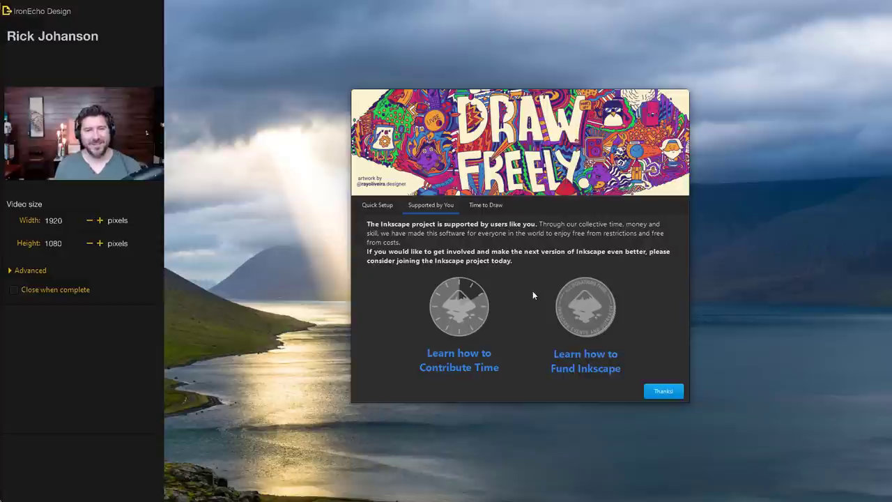
Browse the new-document templates in the Print, Screen, Video and Social categories
{"action": "left_click", "coordinate": [493, 210]}
{"action": "left_click", "coordinate": [472, 255]}
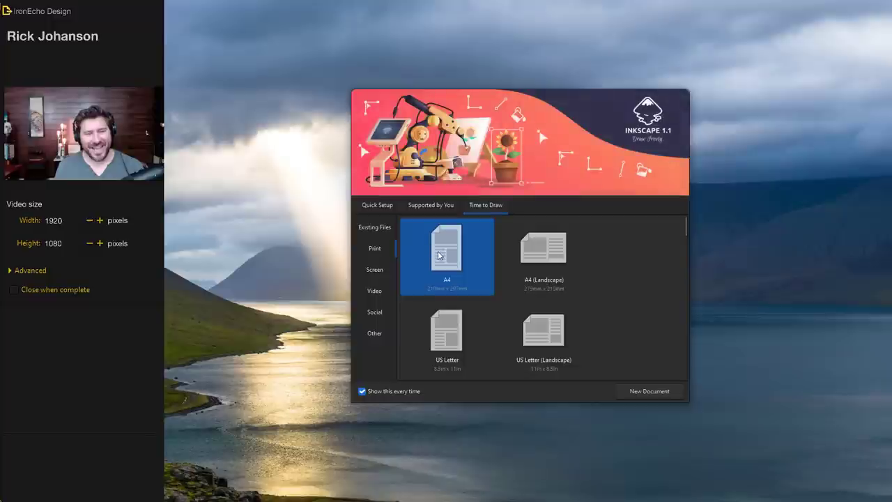
{"action": "left_click", "coordinate": [515, 273]}
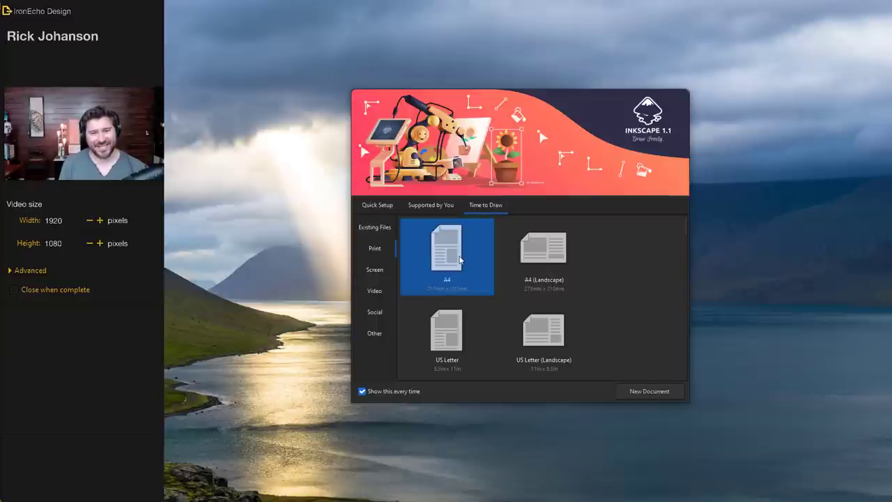
{"action": "scroll", "coordinate": [538, 279], "scroll_direction": "down", "scroll_amount": 3}
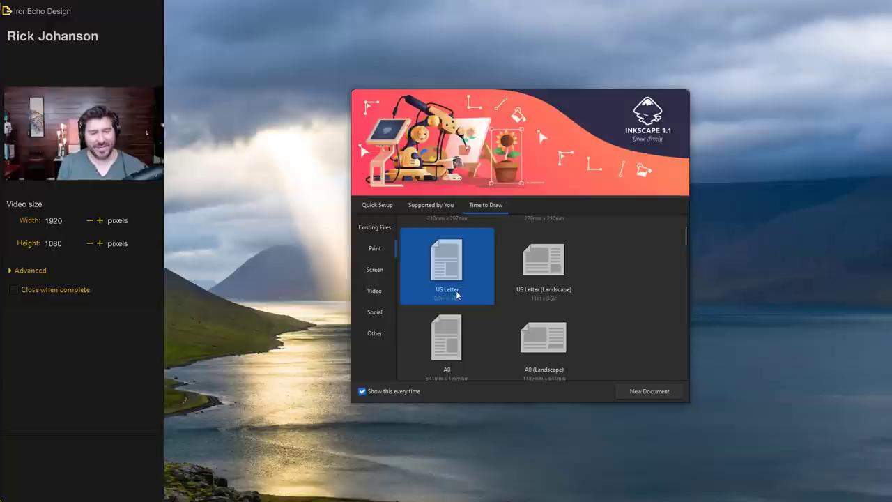
{"action": "scroll", "coordinate": [488, 285], "scroll_direction": "down", "scroll_amount": 10}
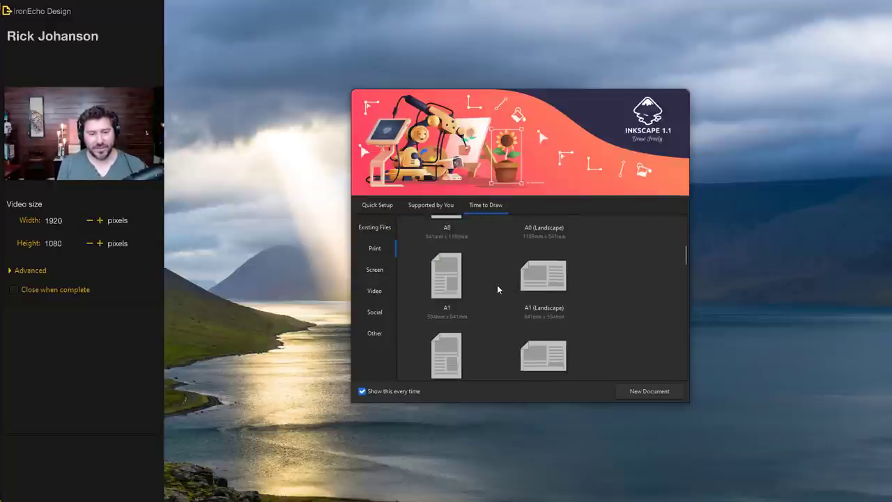
{"action": "scroll", "coordinate": [507, 295], "scroll_direction": "down", "scroll_amount": 5}
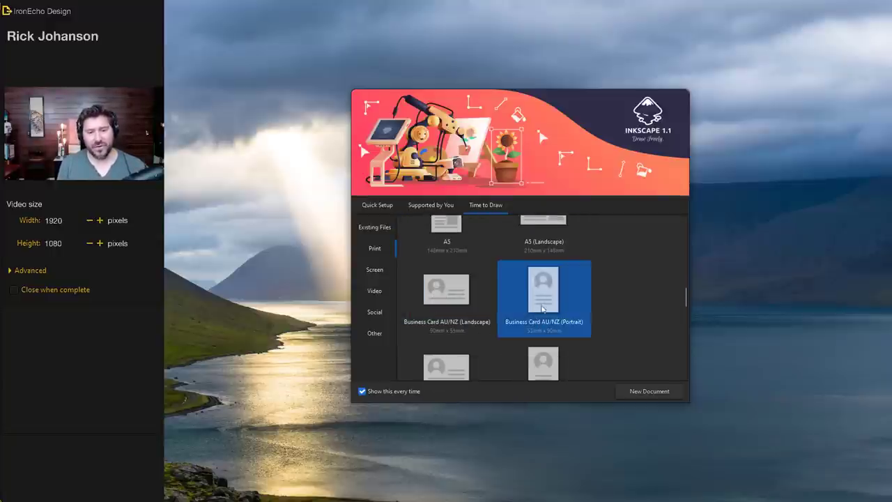
{"action": "scroll", "coordinate": [543, 309], "scroll_direction": "down", "scroll_amount": 5}
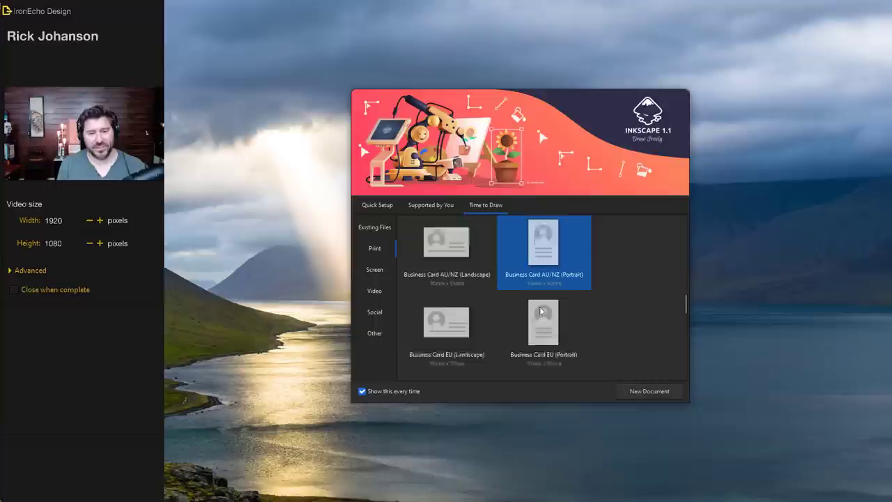
{"action": "left_click", "coordinate": [381, 272]}
{"action": "scroll", "coordinate": [526, 300], "scroll_direction": "down", "scroll_amount": 1}
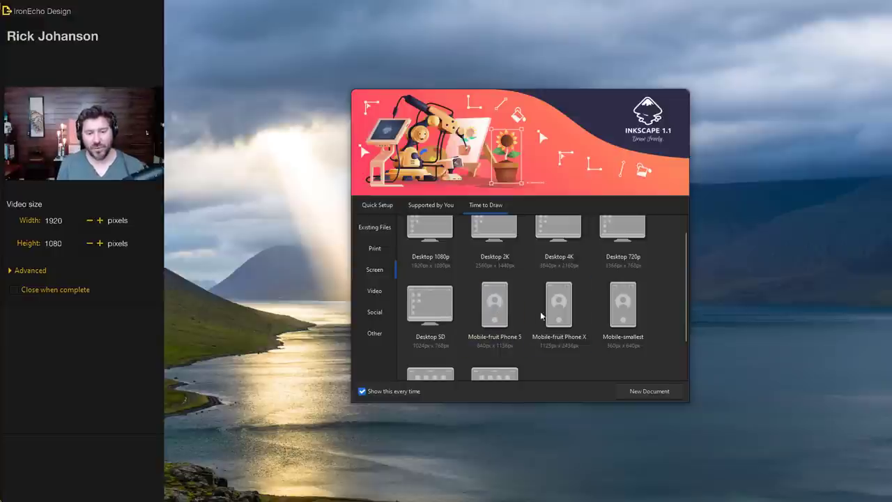
{"action": "scroll", "coordinate": [541, 316], "scroll_direction": "down", "scroll_amount": 2}
{"action": "left_click", "coordinate": [379, 293]}
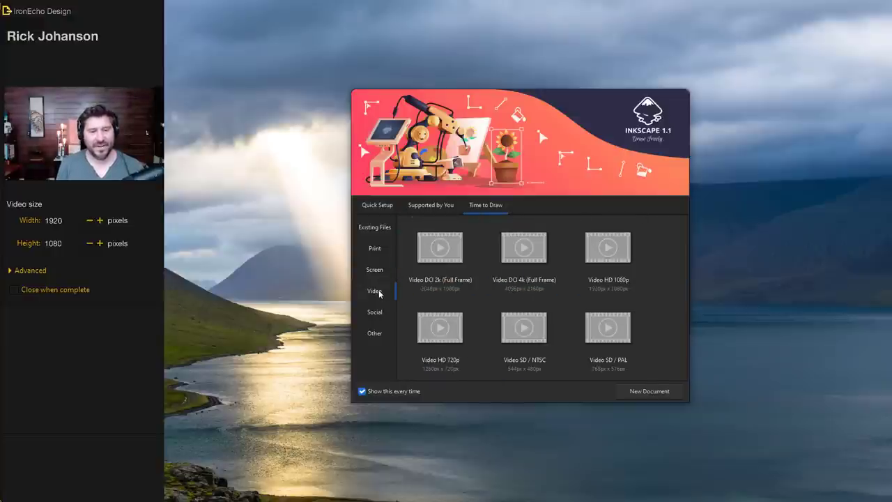
{"action": "scroll", "coordinate": [488, 300], "scroll_direction": "down", "scroll_amount": 6}
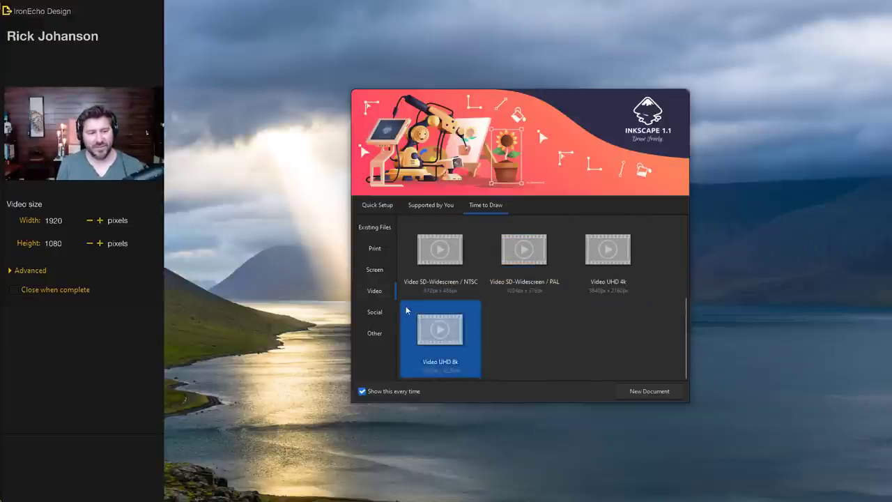
{"action": "left_click", "coordinate": [384, 312]}
{"action": "scroll", "coordinate": [462, 309], "scroll_direction": "down", "scroll_amount": 1}
{"action": "scroll", "coordinate": [453, 277], "scroll_direction": "up", "scroll_amount": 1}
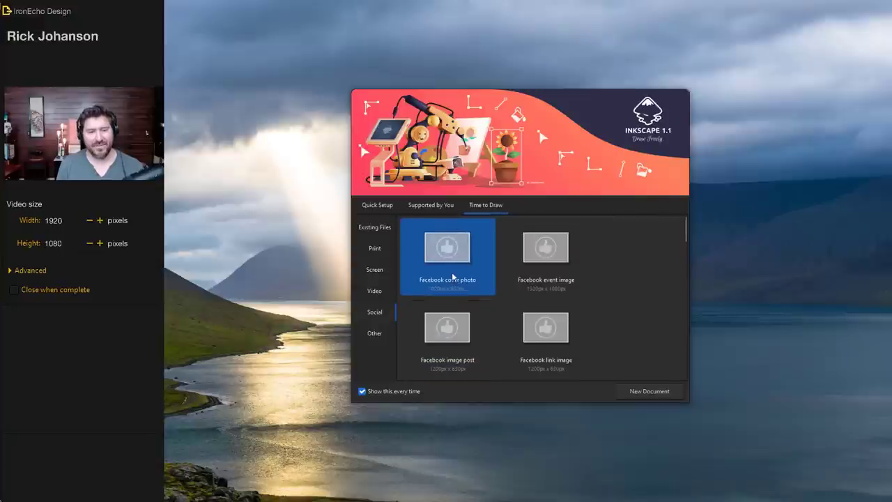
{"action": "scroll", "coordinate": [514, 293], "scroll_direction": "down", "scroll_amount": 5}
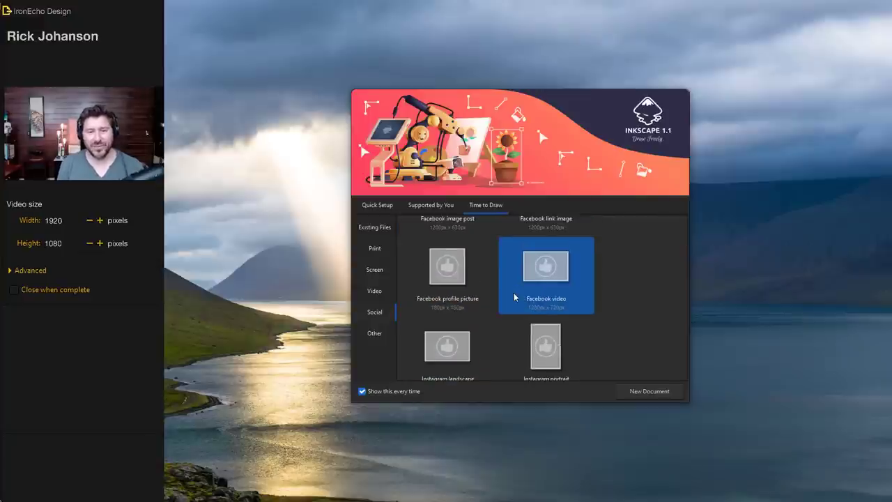
{"action": "scroll", "coordinate": [534, 300], "scroll_direction": "up", "scroll_amount": 5}
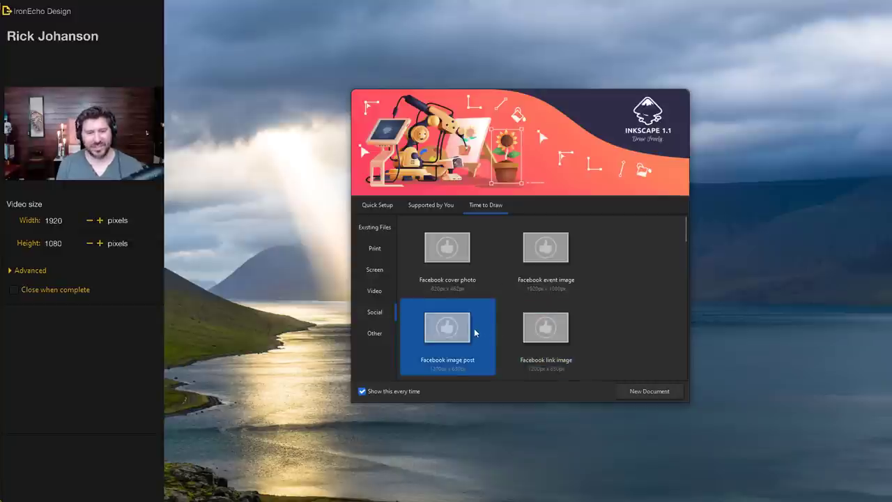
Create a new document from the portrait A4 print template
{"action": "left_click", "coordinate": [380, 251]}
{"action": "scroll", "coordinate": [474, 289], "scroll_direction": "up", "scroll_amount": 10}
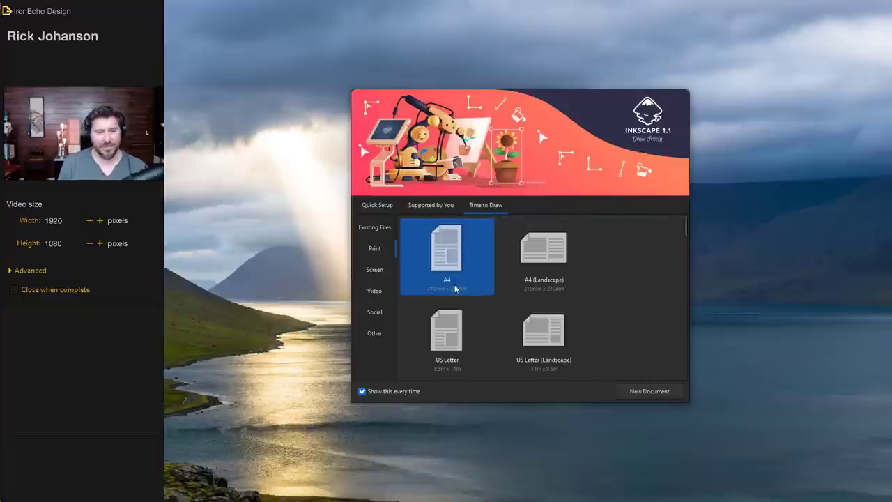
{"action": "double_click", "coordinate": [447, 252]}
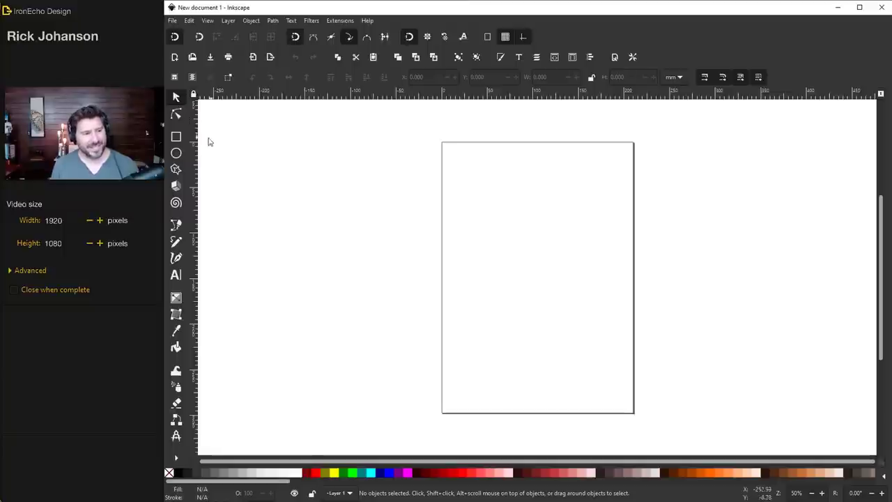
Draw a rectangle about 148 mm wide and 215 mm high, partly overlapping the page from its left edge
{"action": "key", "text": "ctrl+w"}
{"action": "left_click", "coordinate": [177, 138]}
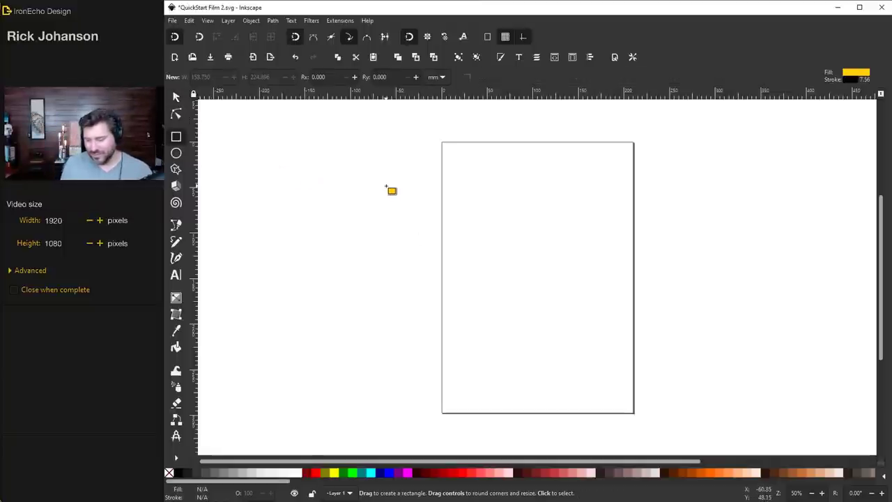
{"action": "mouse_move", "coordinate": [379, 185]}
{"action": "left_mouse_down"}
{"action": "mouse_move", "coordinate": [458, 245]}
{"action": "mouse_move", "coordinate": [515, 382]}
{"action": "left_mouse_up"}
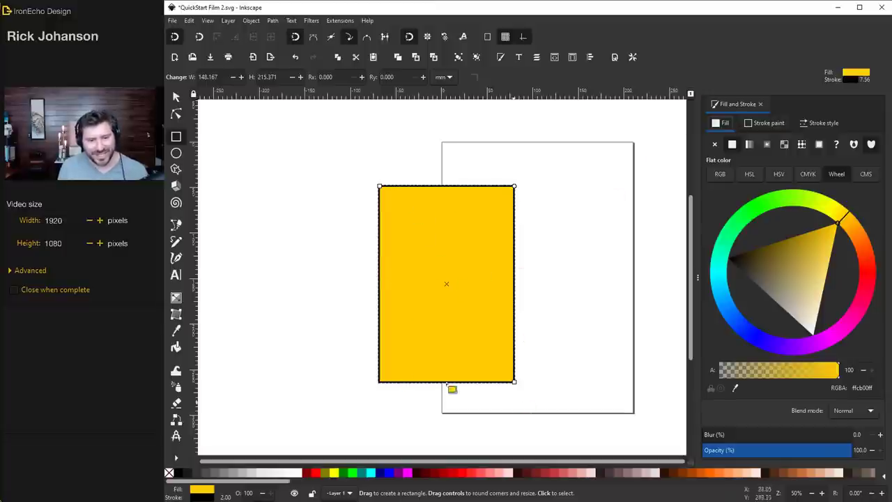
Look through the fill's RGB, HSL and HSV color models, and shift the rectangle's fill to orange on the color wheel
{"action": "left_click", "coordinate": [721, 175]}
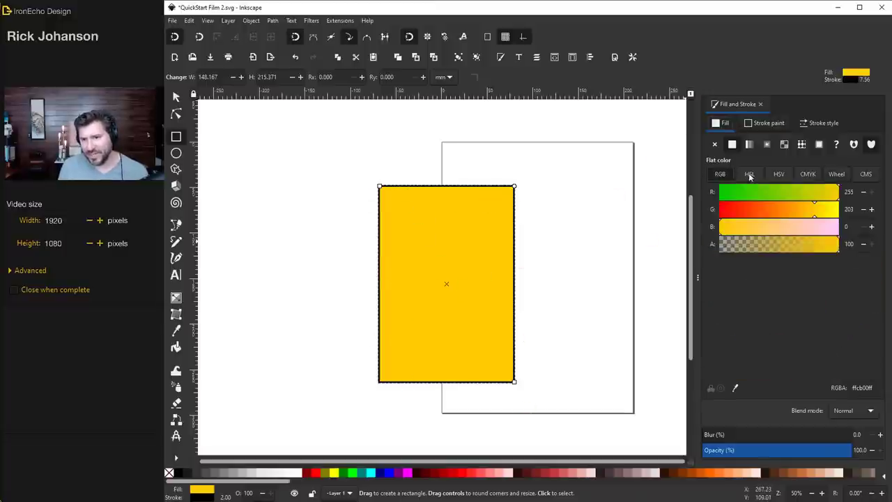
{"action": "left_click", "coordinate": [750, 174]}
{"action": "left_click", "coordinate": [779, 174]}
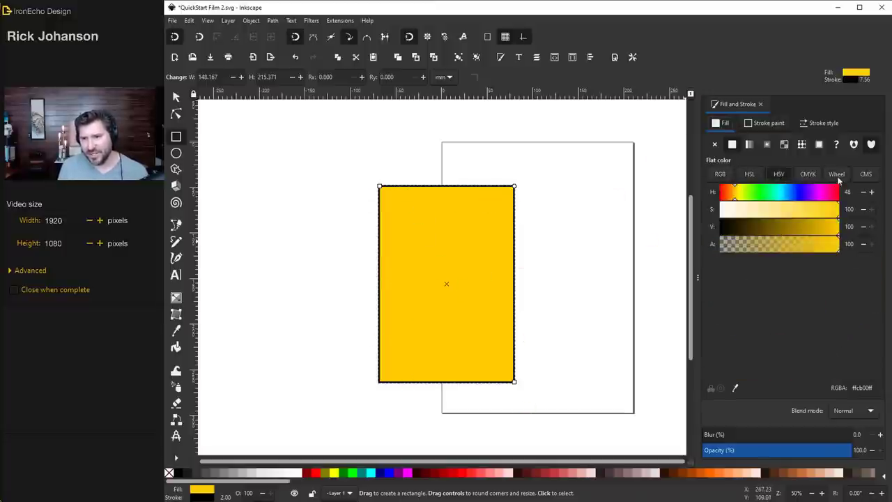
{"action": "left_click", "coordinate": [837, 174]}
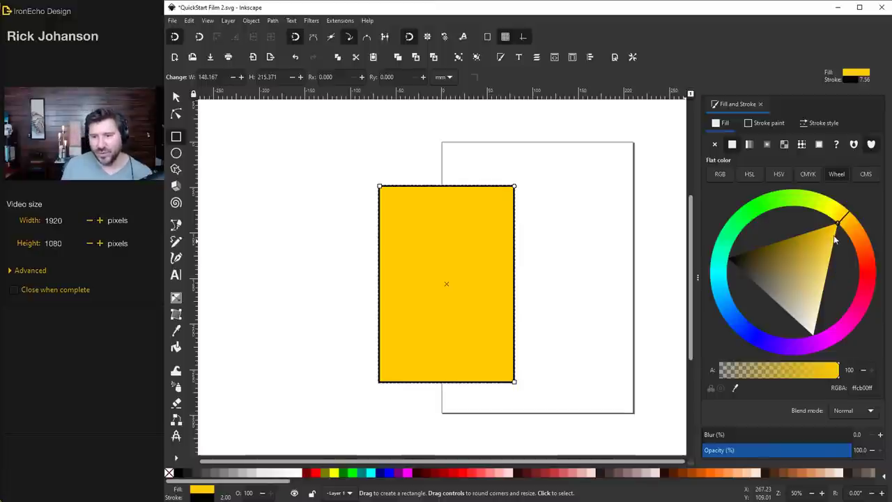
{"action": "mouse_move", "coordinate": [842, 223]}
{"action": "left_mouse_down"}
{"action": "mouse_move", "coordinate": [866, 259]}
{"action": "mouse_move", "coordinate": [773, 342]}
{"action": "mouse_move", "coordinate": [863, 259]}
{"action": "mouse_move", "coordinate": [847, 227]}
{"action": "mouse_move", "coordinate": [821, 244]}
{"action": "mouse_move", "coordinate": [845, 232]}
{"action": "mouse_move", "coordinate": [838, 222]}
{"action": "left_mouse_up"}
Try a yellow-green stroke color on the rectangle using the color wheel, and return the stroke to black
{"action": "left_click", "coordinate": [762, 124]}
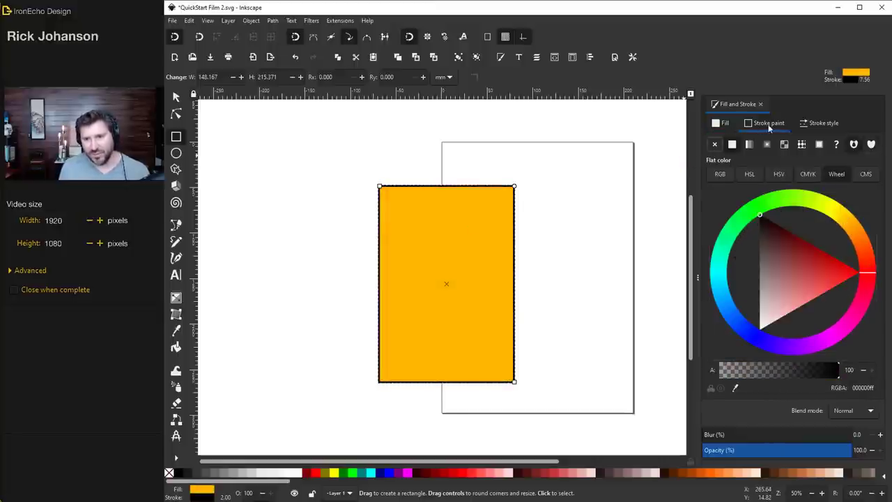
{"action": "left_click_drag", "start_coordinate": [862, 264], "coordinate": [829, 204]}
{"action": "left_click", "coordinate": [809, 235]}
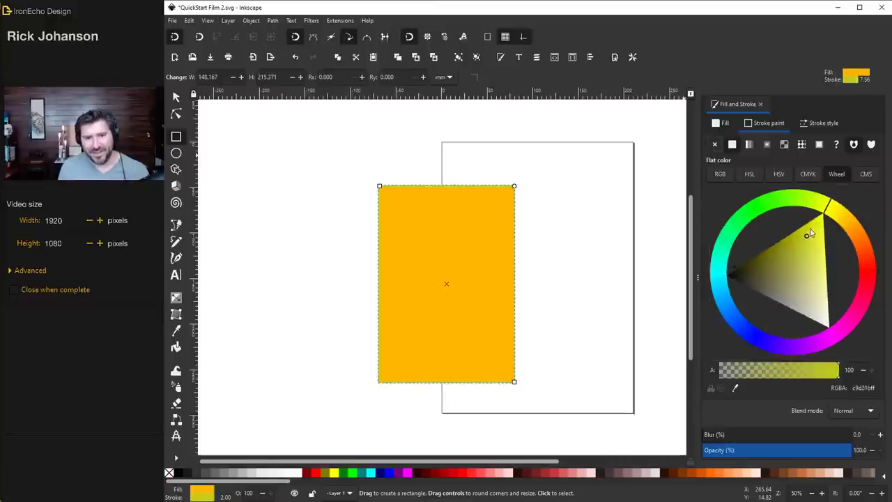
{"action": "mouse_move", "coordinate": [809, 235]}
{"action": "left_mouse_down"}
{"action": "mouse_move", "coordinate": [819, 258]}
{"action": "mouse_move", "coordinate": [871, 263]}
{"action": "mouse_move", "coordinate": [865, 292]}
{"action": "mouse_move", "coordinate": [791, 325]}
{"action": "mouse_move", "coordinate": [707, 262]}
{"action": "left_mouse_up"}
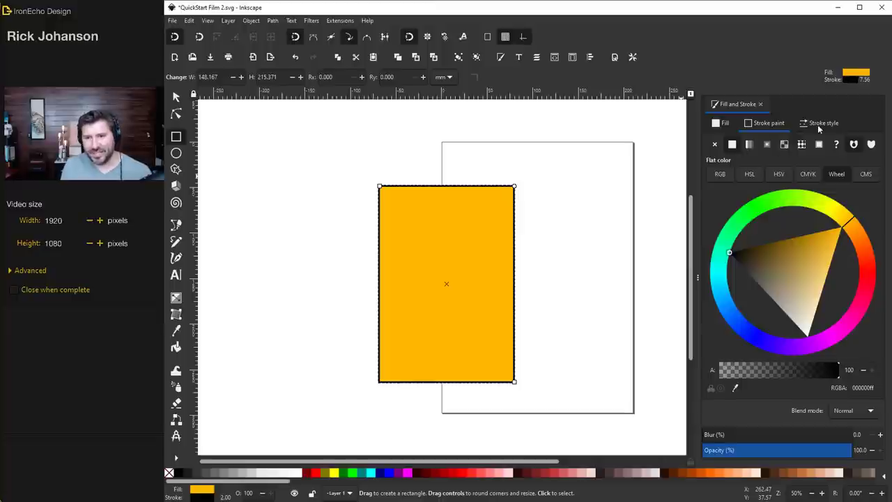
Try a 10 mm stroke width on the rectangle, and undo the change
{"action": "left_click", "coordinate": [824, 124]}
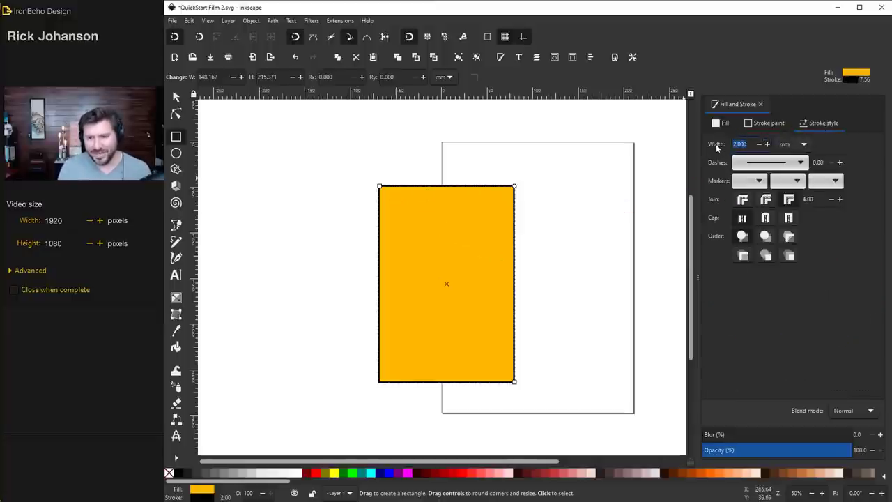
{"action": "type", "text": "10"}
{"action": "key", "text": "Return"}
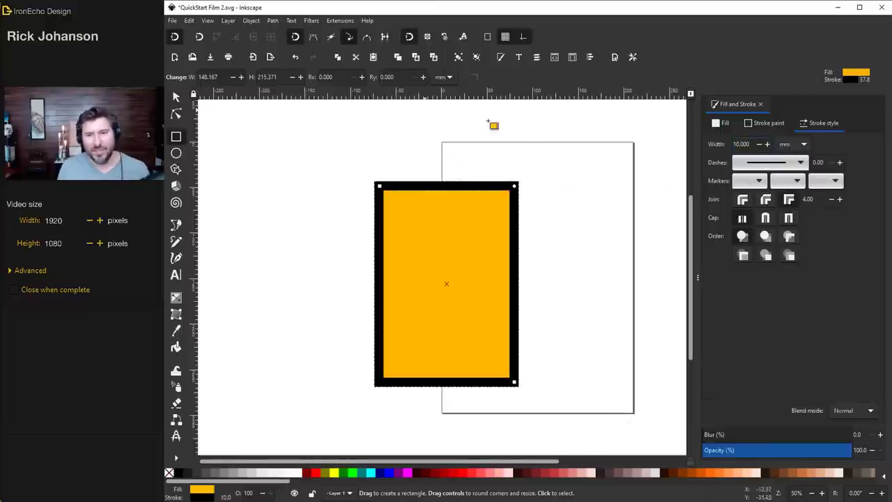
{"action": "key", "text": "ctrl+z"}
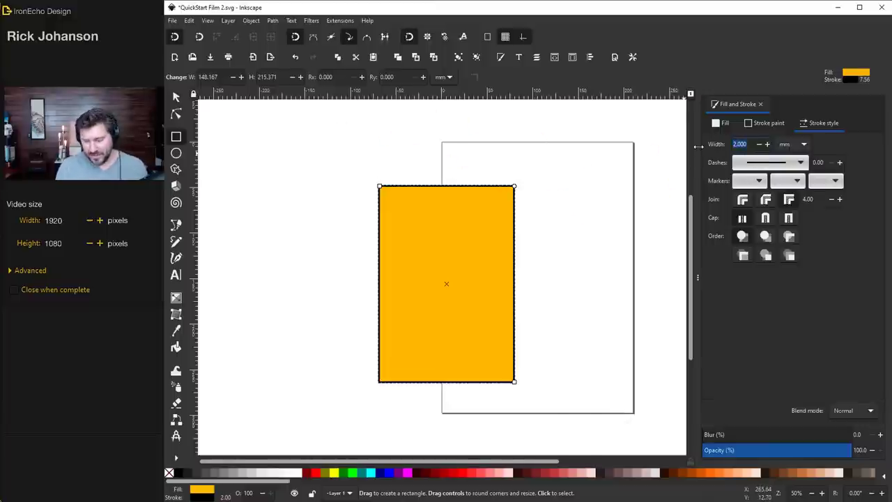
{"action": "key", "text": "Return"}
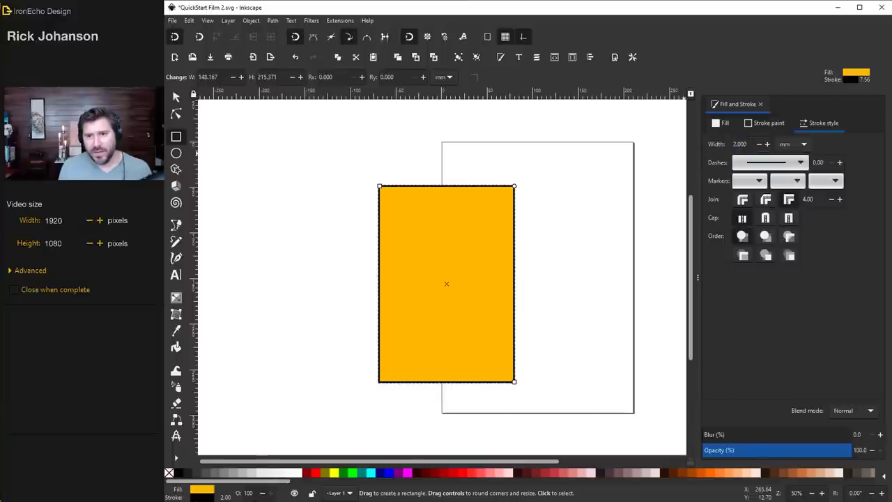
Apply a teal fill to the rectangle from the color palette, and try red and lime green strokes
{"action": "left_click", "coordinate": [765, 124]}
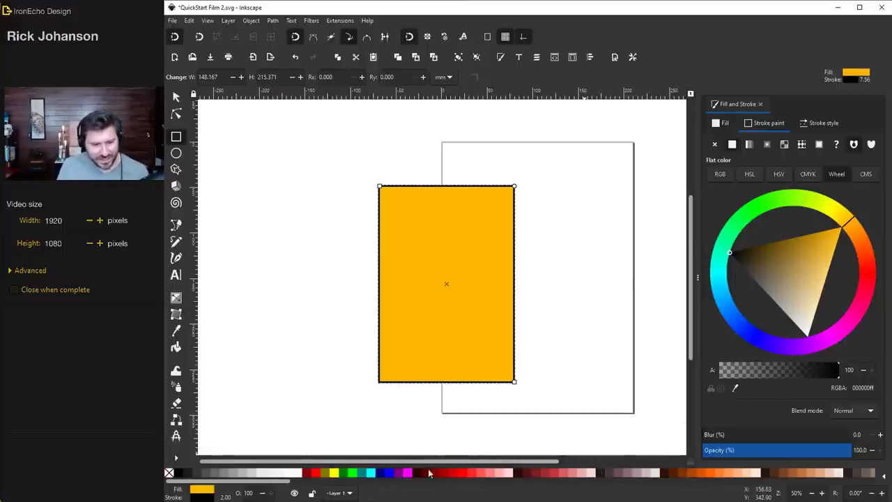
{"action": "left_click", "coordinate": [361, 473]}
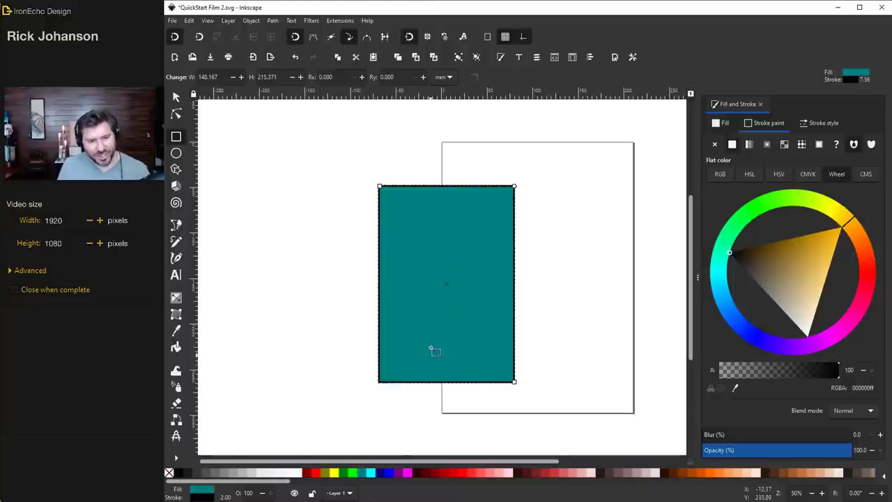
{"action": "left_click", "coordinate": [317, 476], "text": "shift"}
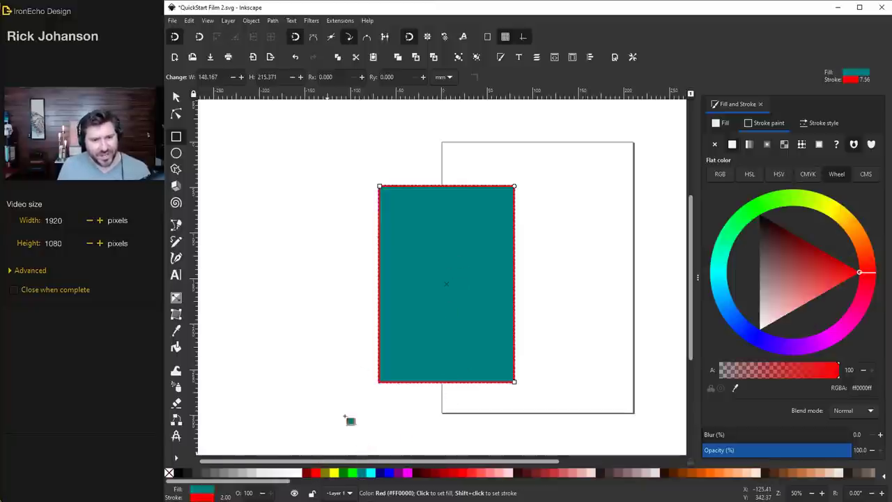
{"action": "left_click", "coordinate": [352, 474], "text": "shift"}
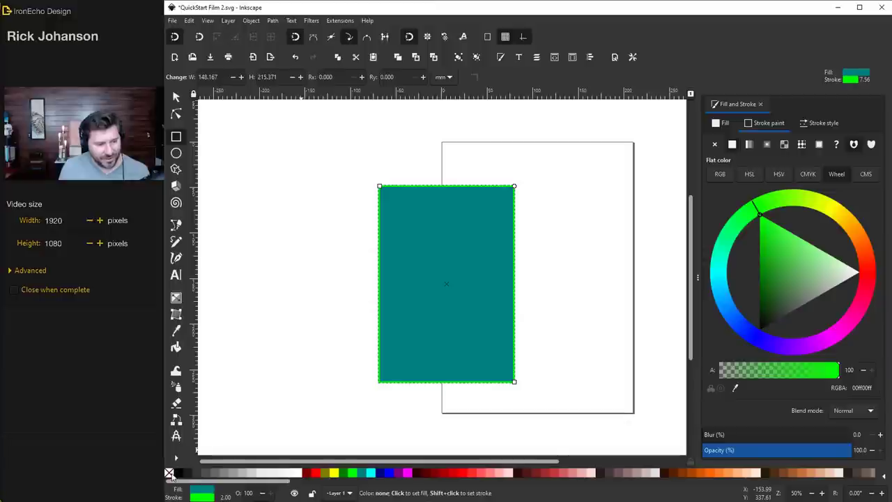
Replace the rectangle's fill with yellow from the color palette and remove its stroke
{"action": "left_click", "coordinate": [169, 473]}
{"action": "left_click", "coordinate": [334, 473]}
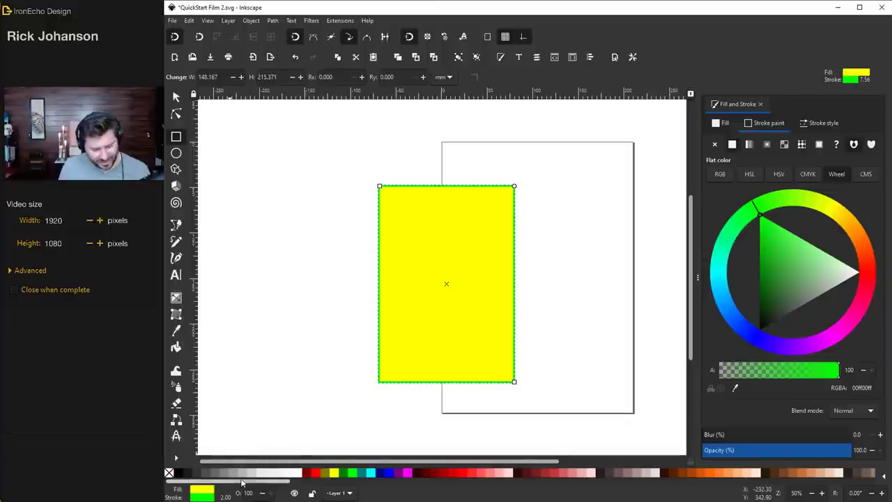
{"action": "left_click", "coordinate": [169, 474], "text": "shift"}
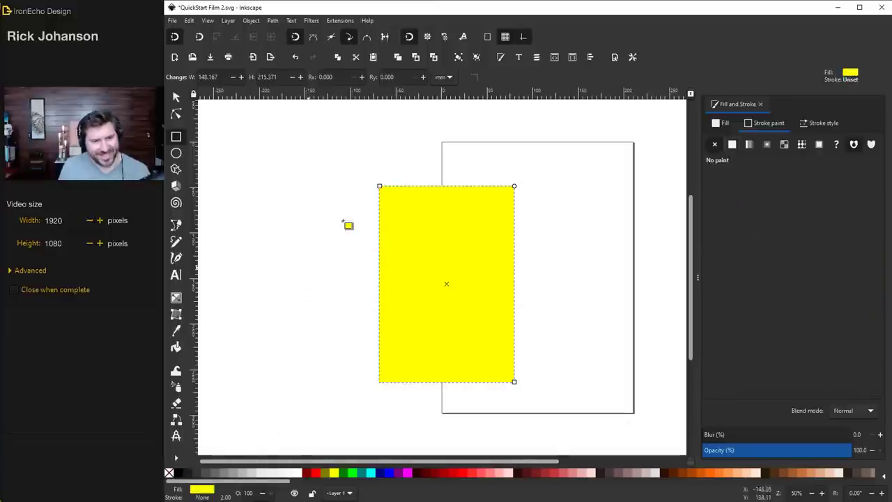
{"action": "left_click_drag", "start_coordinate": [348, 225], "coordinate": [430, 295]}
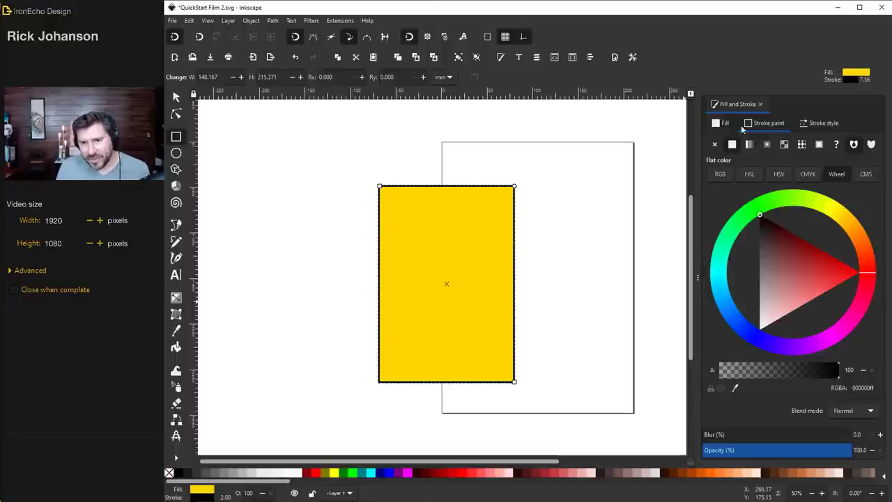
Try 25% opacity on the yellow rectangle, return it to 100%, and leave the blur at 0
{"action": "left_click", "coordinate": [725, 123]}
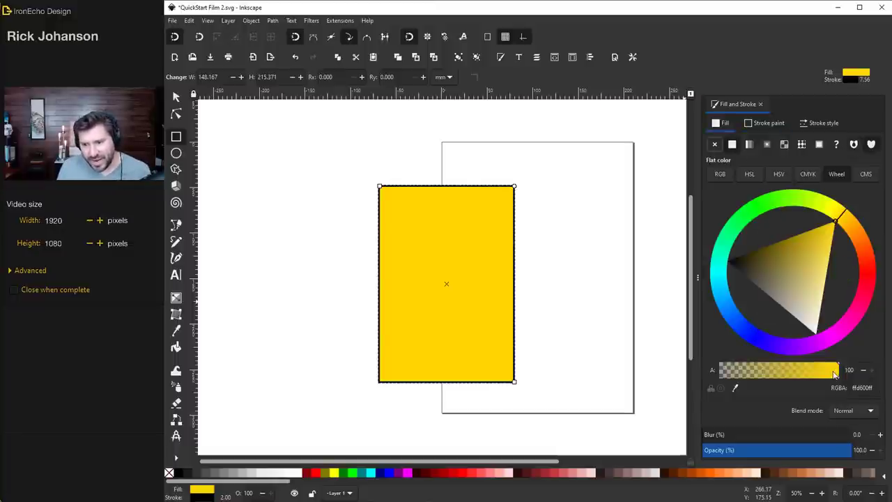
{"action": "mouse_move", "coordinate": [835, 374]}
{"action": "left_mouse_down"}
{"action": "mouse_move", "coordinate": [743, 374]}
{"action": "mouse_move", "coordinate": [849, 376]}
{"action": "mouse_move", "coordinate": [744, 374]}
{"action": "mouse_move", "coordinate": [840, 377]}
{"action": "left_mouse_up"}
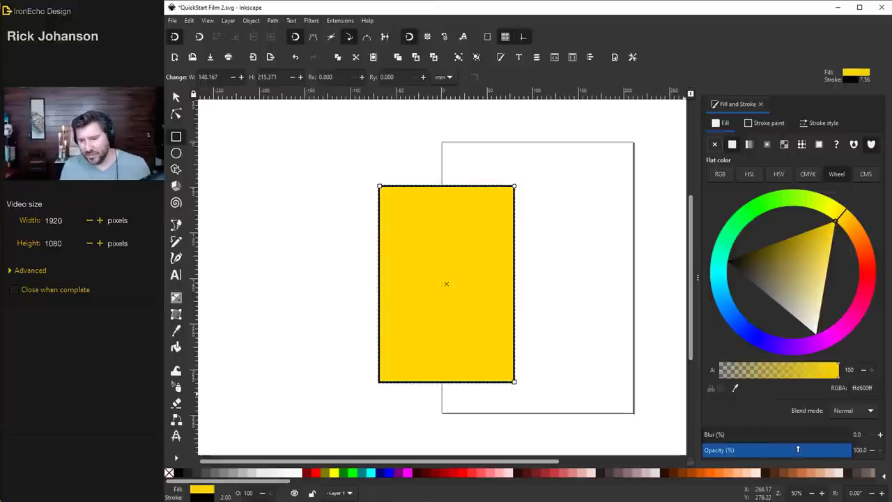
{"action": "left_click_drag", "start_coordinate": [798, 449], "coordinate": [848, 450]}
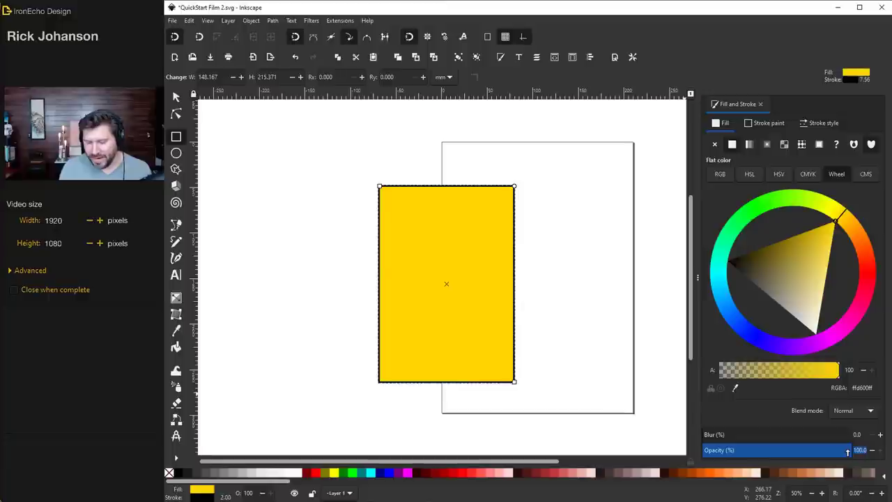
{"action": "type", "text": "25"}
{"action": "key", "text": "Return"}
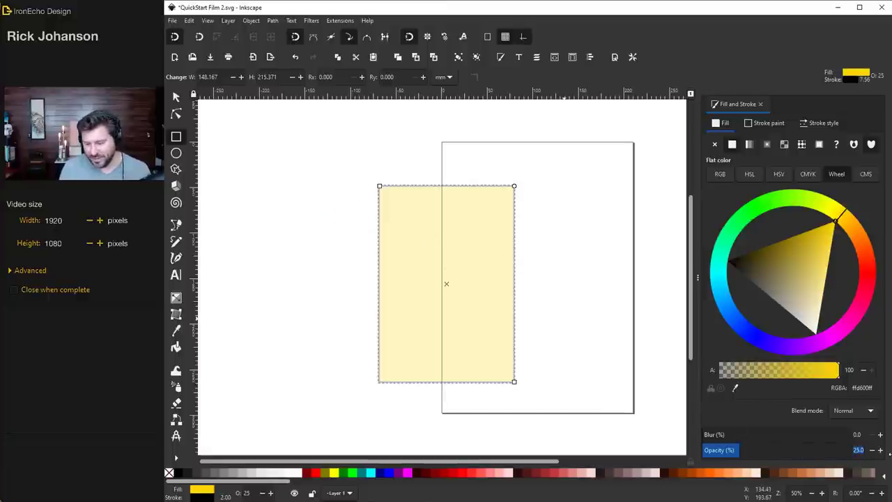
{"action": "key", "text": "Return"}
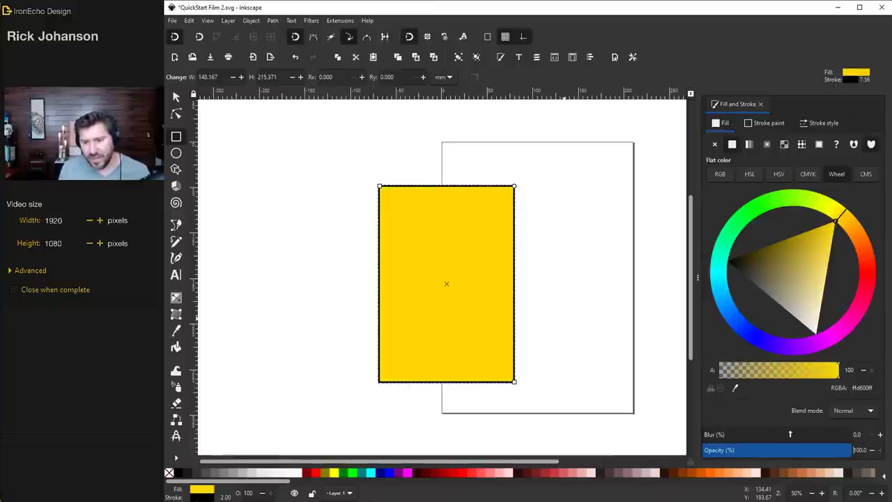
{"action": "mouse_move", "coordinate": [708, 437]}
{"action": "left_mouse_down"}
{"action": "mouse_move", "coordinate": [826, 437]}
{"action": "mouse_move", "coordinate": [704, 437]}
{"action": "left_mouse_up"}
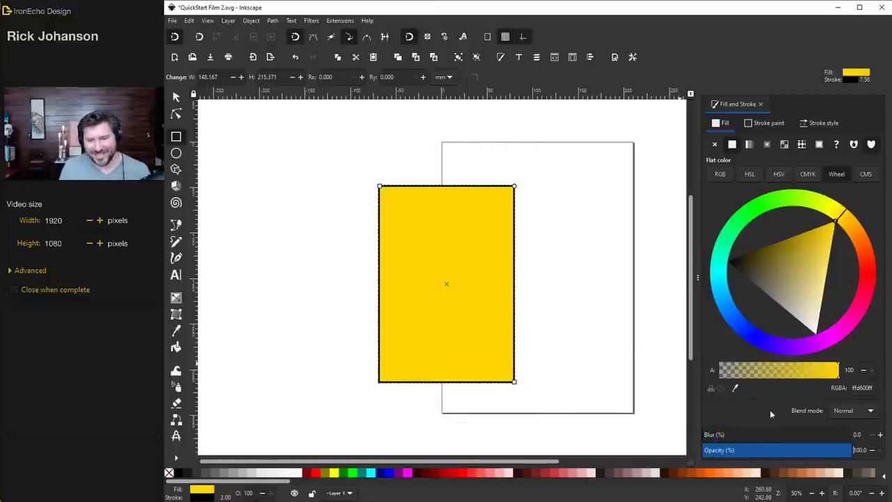
Give the rectangle a linear gradient fill and set the gradient's start stop to pinkish red (ff0041ff)
{"action": "left_click", "coordinate": [751, 145]}
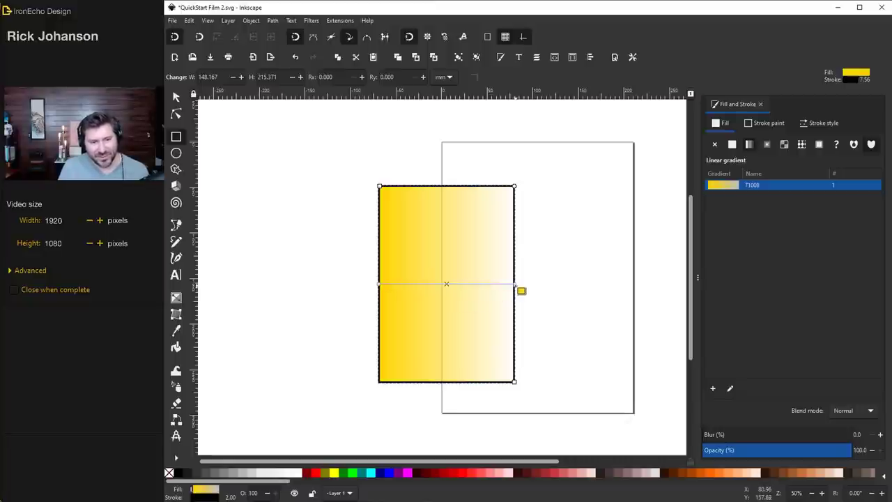
{"action": "left_click", "coordinate": [731, 388]}
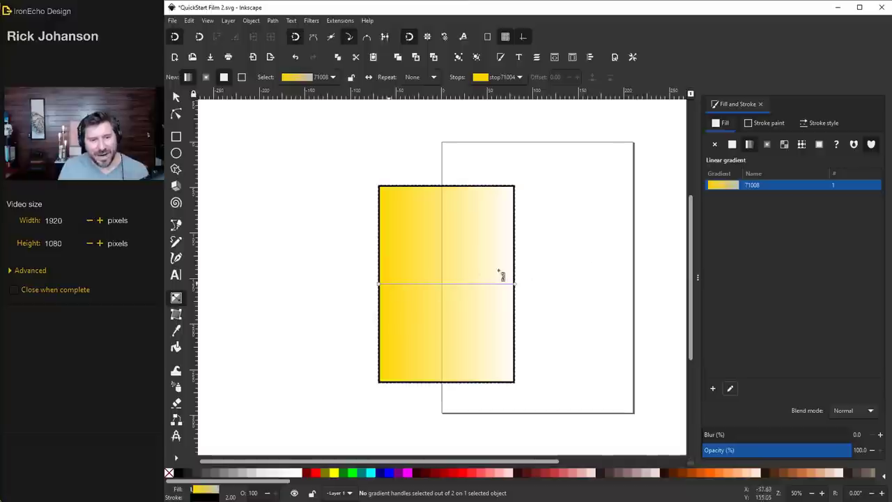
{"action": "left_click", "coordinate": [384, 290]}
{"action": "left_click_drag", "start_coordinate": [856, 251], "coordinate": [870, 297]}
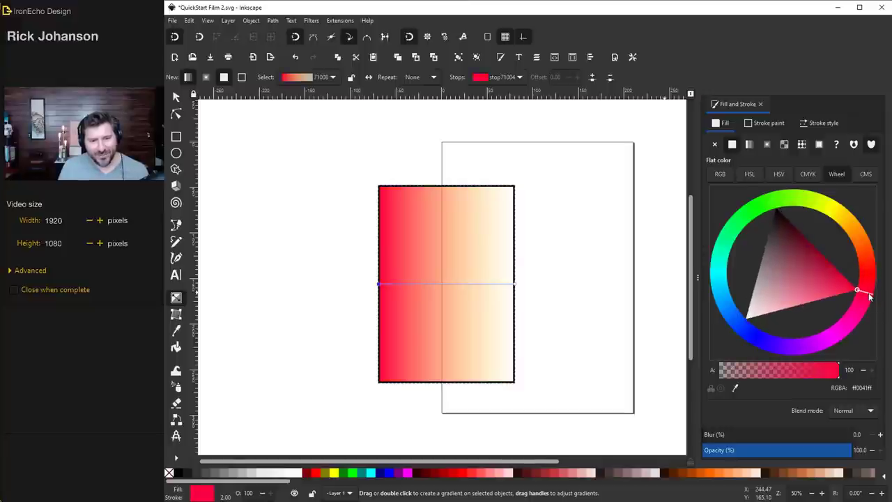
Make the gradient's end stop fully opaque and set it to yellow (ffdc00ff), trying purple first
{"action": "left_click", "coordinate": [516, 286]}
{"action": "mouse_move", "coordinate": [838, 228]}
{"action": "left_mouse_down"}
{"action": "mouse_move", "coordinate": [856, 245]}
{"action": "mouse_move", "coordinate": [837, 322]}
{"action": "mouse_move", "coordinate": [771, 329]}
{"action": "mouse_move", "coordinate": [841, 319]}
{"action": "mouse_move", "coordinate": [797, 343]}
{"action": "mouse_move", "coordinate": [805, 342]}
{"action": "left_mouse_up"}
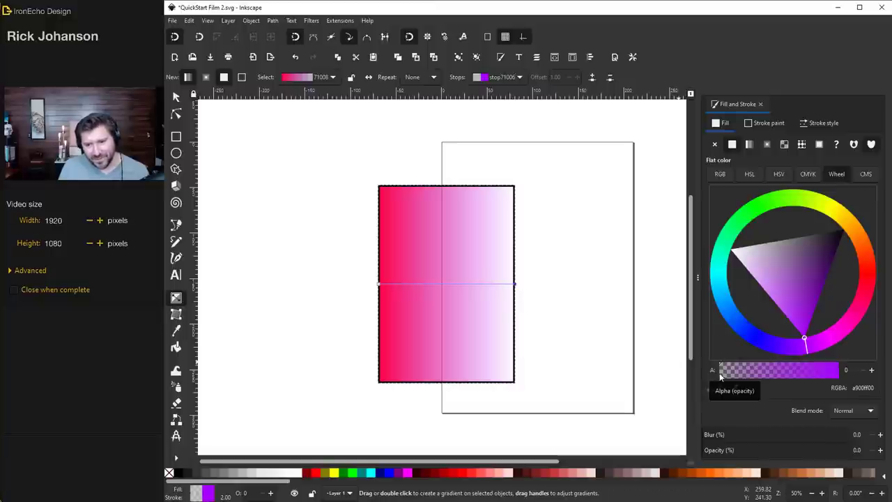
{"action": "left_click_drag", "start_coordinate": [723, 376], "coordinate": [877, 379]}
{"action": "mouse_move", "coordinate": [842, 337]}
{"action": "left_mouse_down"}
{"action": "mouse_move", "coordinate": [872, 279]}
{"action": "mouse_move", "coordinate": [861, 241]}
{"action": "mouse_move", "coordinate": [840, 219]}
{"action": "mouse_move", "coordinate": [821, 221]}
{"action": "mouse_move", "coordinate": [829, 213]}
{"action": "mouse_move", "coordinate": [819, 238]}
{"action": "left_mouse_up"}
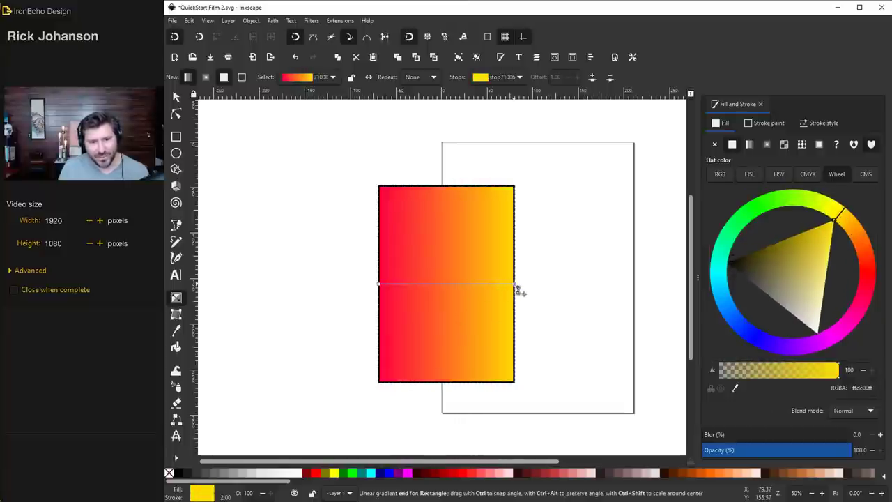
Reposition the gradient's handles so it runs vertically, with red near the rectangle's upper edge and yellow at its lower edge
{"action": "left_click_drag", "start_coordinate": [514, 284], "coordinate": [481, 291]}
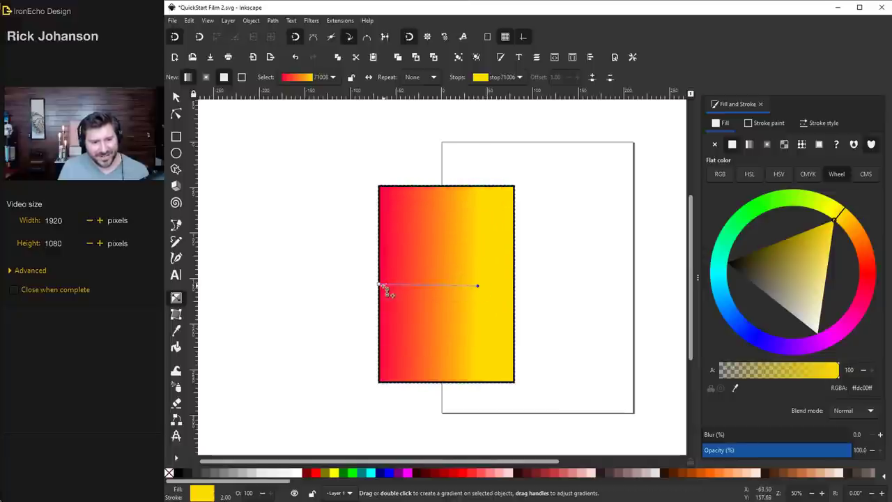
{"action": "left_click_drag", "start_coordinate": [381, 286], "coordinate": [442, 191]}
{"action": "left_click_drag", "start_coordinate": [477, 286], "coordinate": [444, 383]}
{"action": "left_click", "coordinate": [446, 384]}
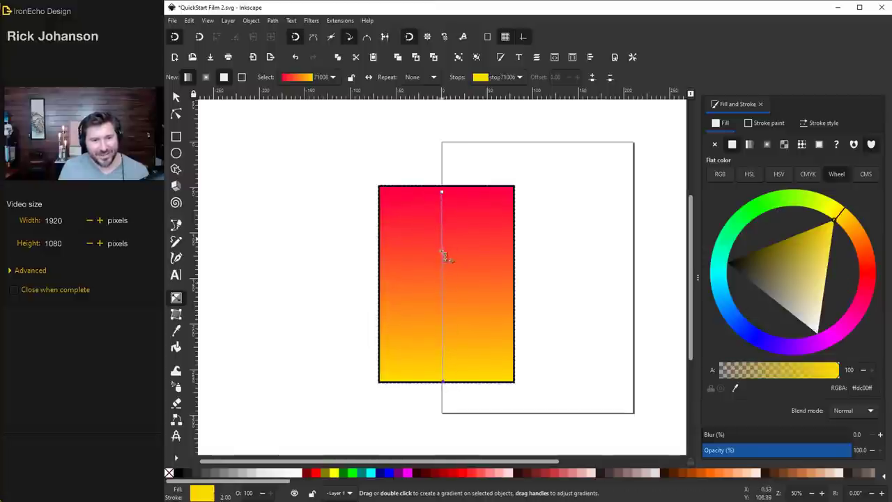
Add a middle stop to the gradient, color it cyan (24dfffff), and move it down to an offset of 0.56
{"action": "double_click", "coordinate": [445, 281]}
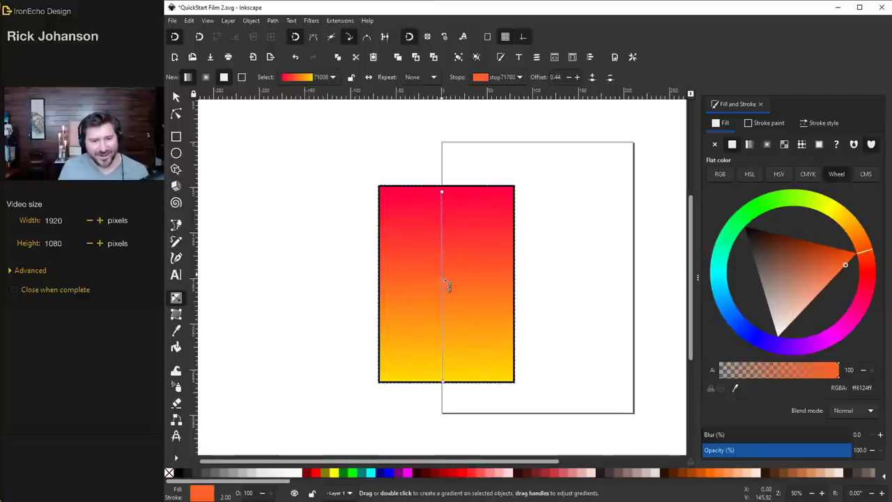
{"action": "left_click_drag", "start_coordinate": [863, 255], "coordinate": [718, 286]}
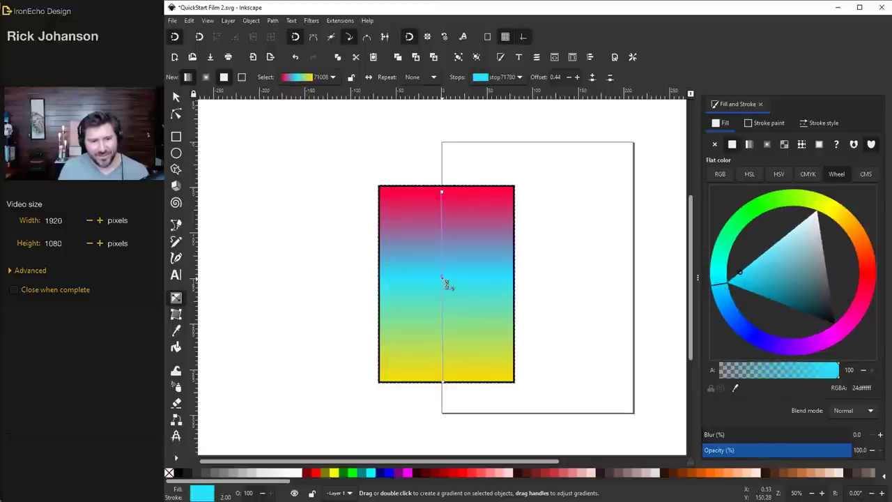
{"action": "left_click_drag", "start_coordinate": [442, 277], "coordinate": [442, 298]}
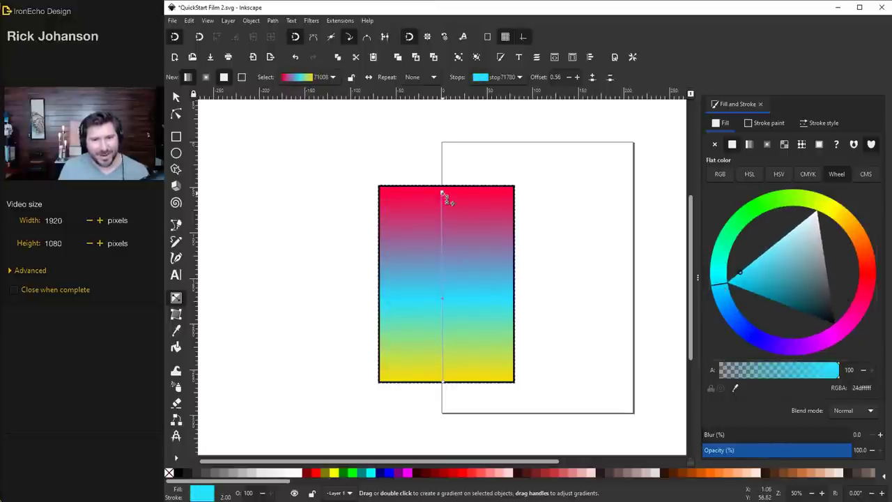
Set the rectangle's width to 200 mm
{"action": "key", "text": "r"}
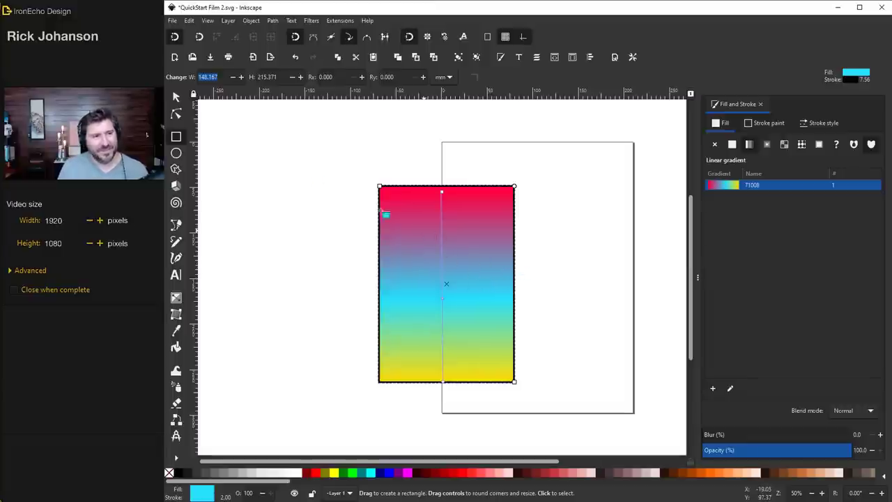
{"action": "left_click", "coordinate": [176, 97]}
{"action": "left_click", "coordinate": [177, 137]}
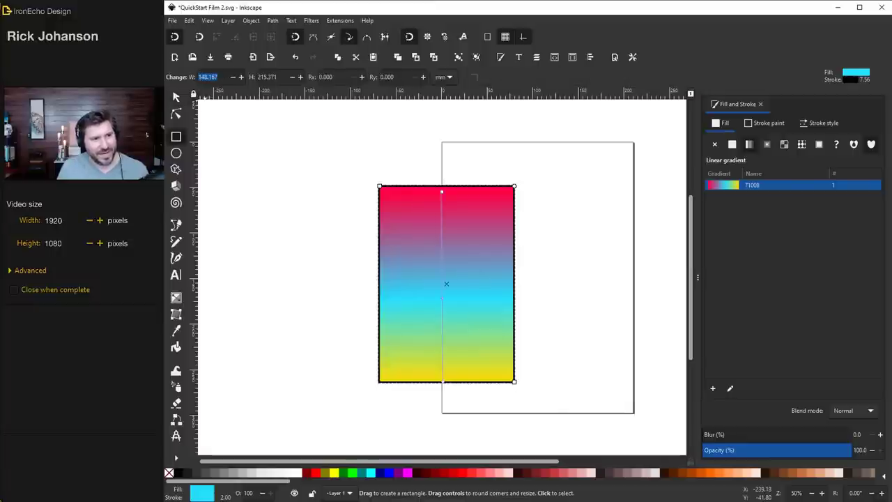
{"action": "type", "text": "200"}
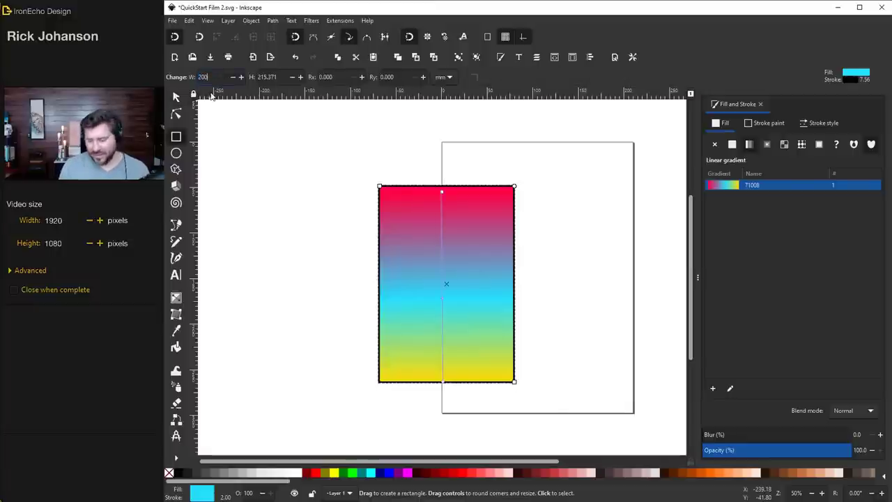
{"action": "key", "text": "Return"}
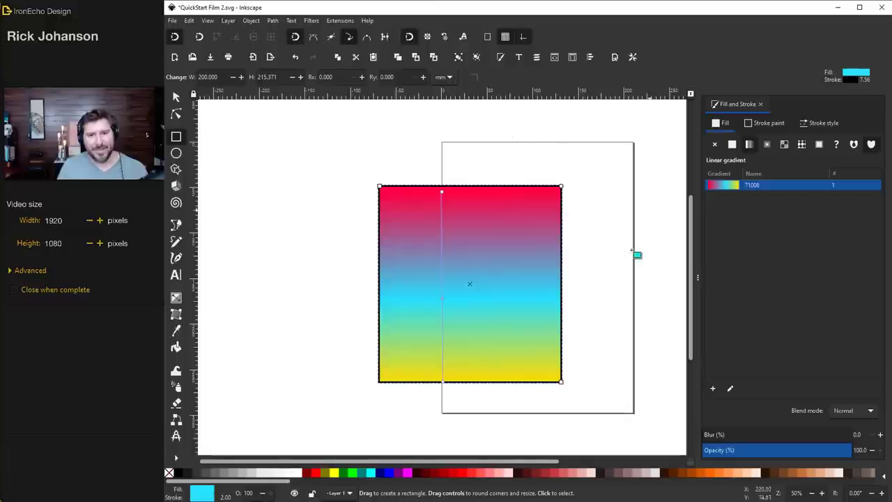
Keep the rectangle's dimensions in millimetres, set its height to 300 mm, and save the document
{"action": "left_click", "coordinate": [447, 76]}
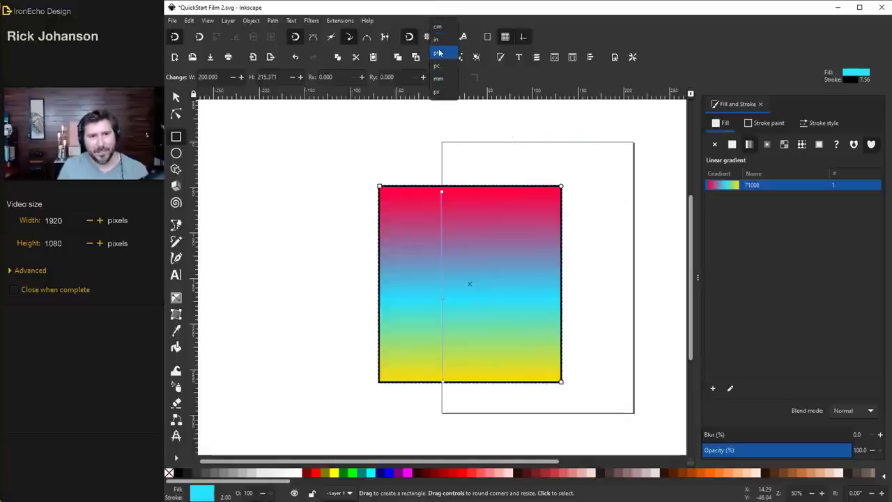
{"action": "left_click", "coordinate": [438, 78]}
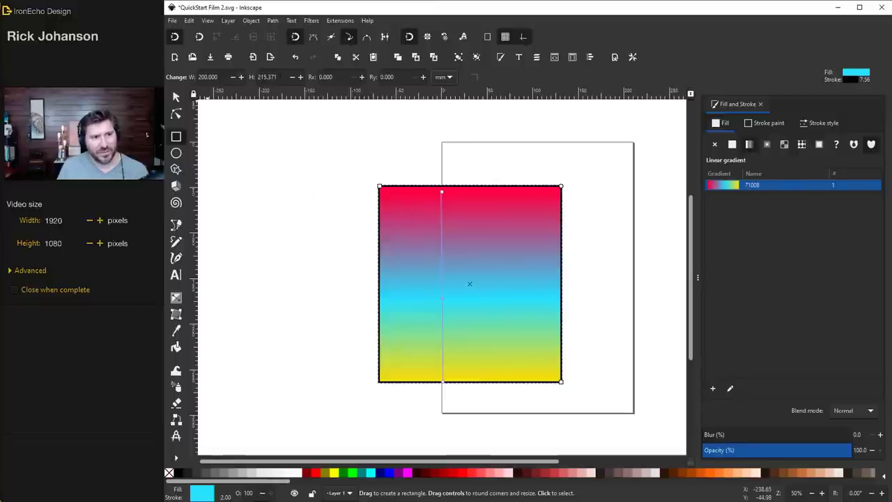
{"action": "double_click", "coordinate": [258, 78]}
{"action": "type", "text": "300"}
{"action": "key", "text": "Return"}
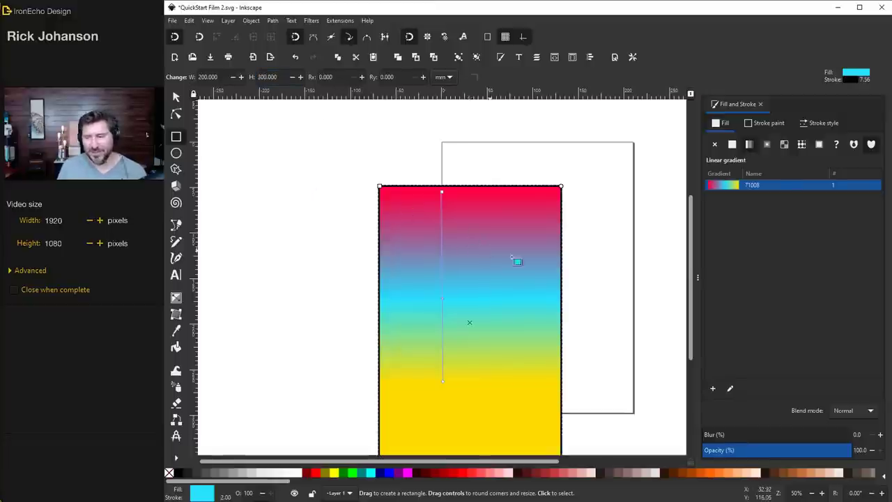
{"action": "key", "text": "ctrl+s"}
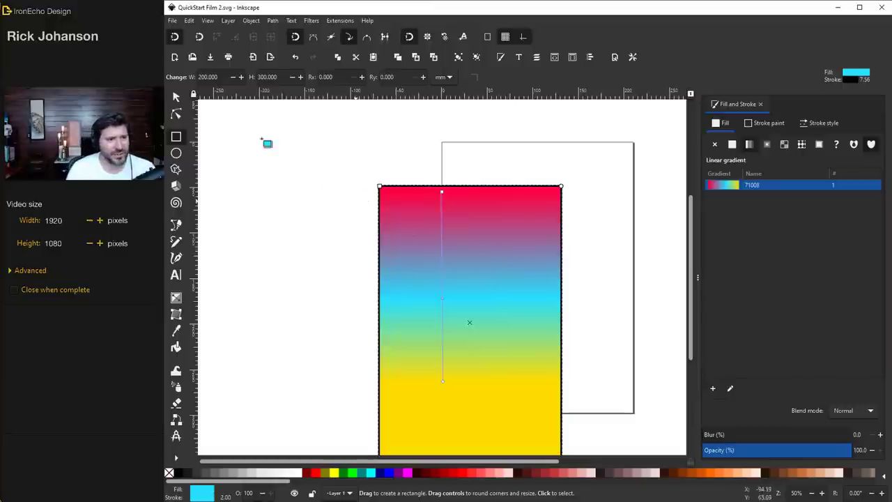
Move the gradient rectangle over the page's right edge and draw a circle about 198 mm across left of the page
{"action": "left_click", "coordinate": [176, 96]}
{"action": "left_click_drag", "start_coordinate": [416, 239], "coordinate": [616, 154]}
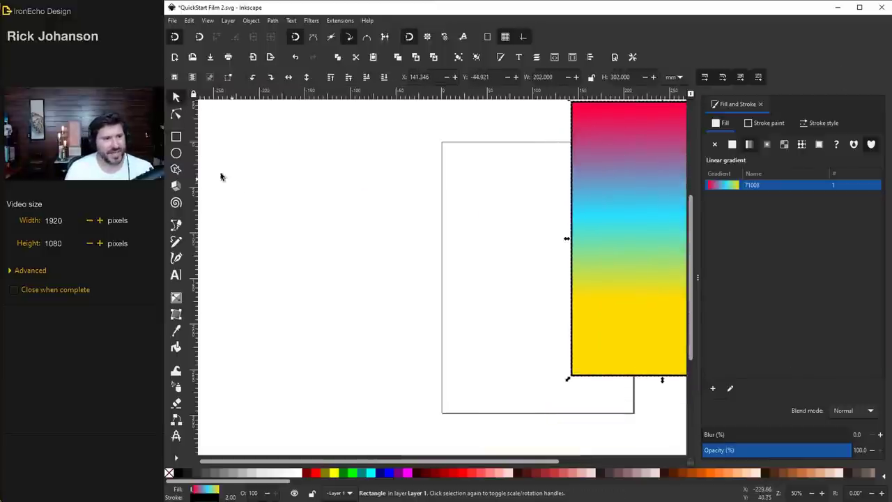
{"action": "left_click", "coordinate": [179, 155]}
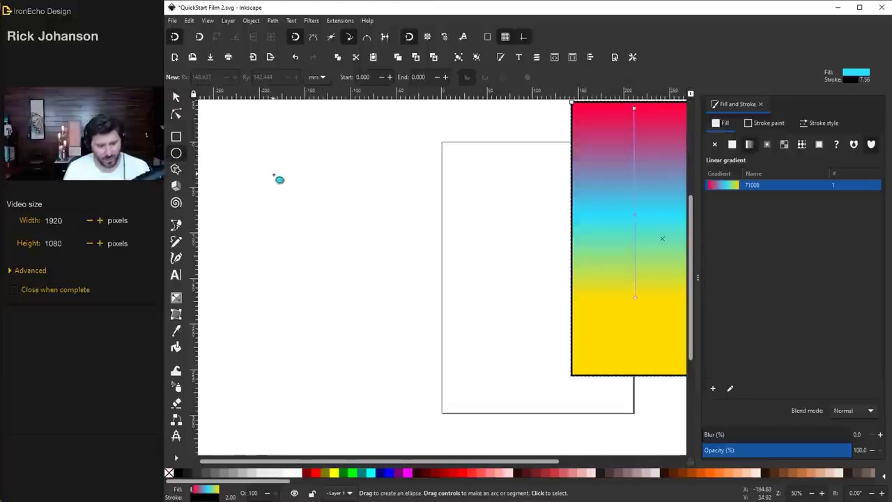
{"action": "key", "text": "Escape"}
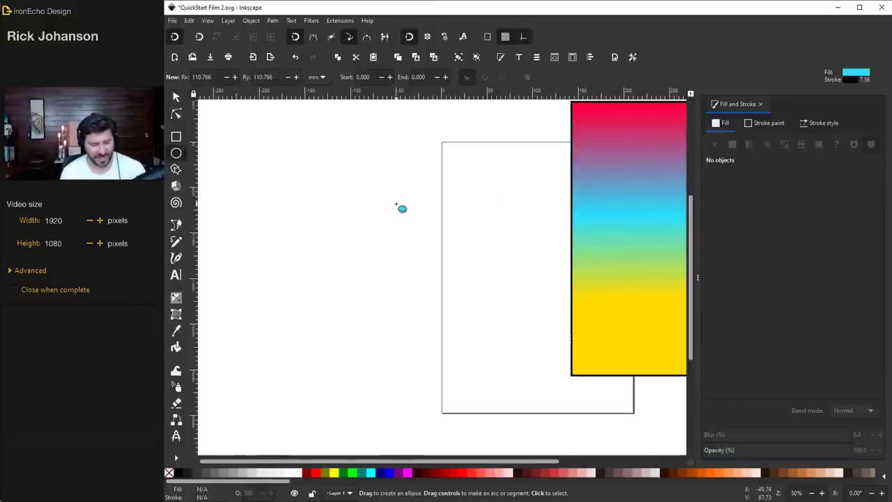
{"action": "left_click_drag", "start_coordinate": [303, 197], "coordinate": [398, 295]}
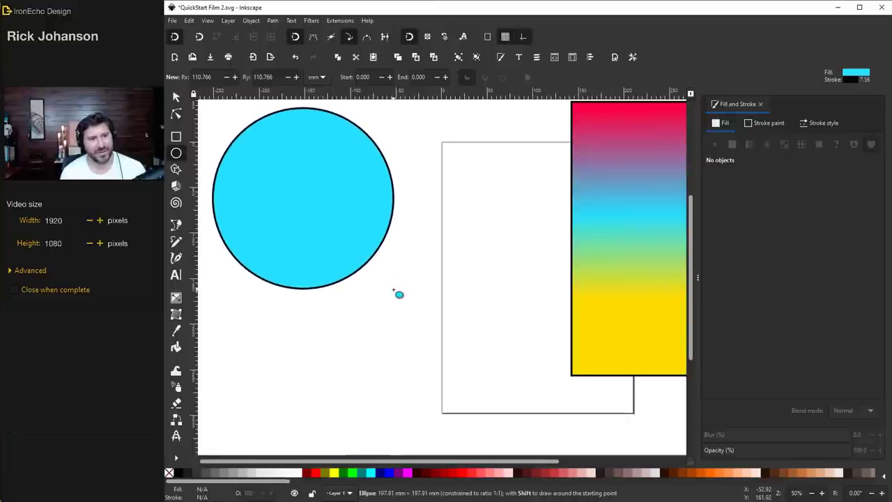
Draw a tall, narrow ellipse with radii of about 32 by 80 mm on the page, and delete it
{"action": "left_click_drag", "start_coordinate": [446, 190], "coordinate": [506, 333]}
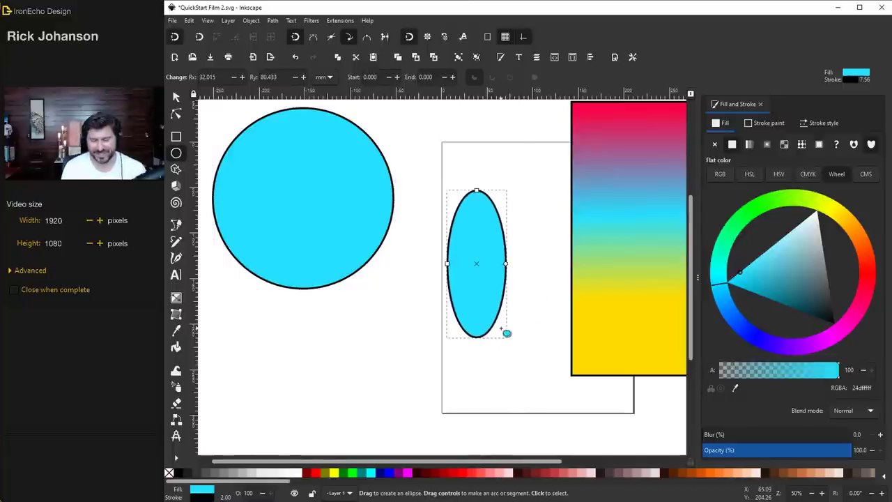
{"action": "key", "text": "Delete"}
Move the circle down toward the page and scale it proportionally to about 236 mm across
{"action": "left_click", "coordinate": [177, 97]}
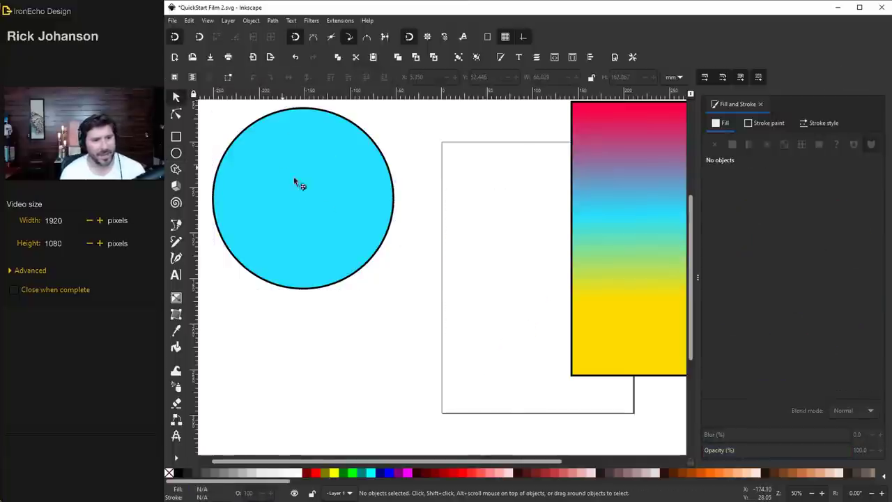
{"action": "left_click_drag", "start_coordinate": [294, 178], "coordinate": [351, 243]}
{"action": "left_click_drag", "start_coordinate": [455, 358], "coordinate": [477, 376]}
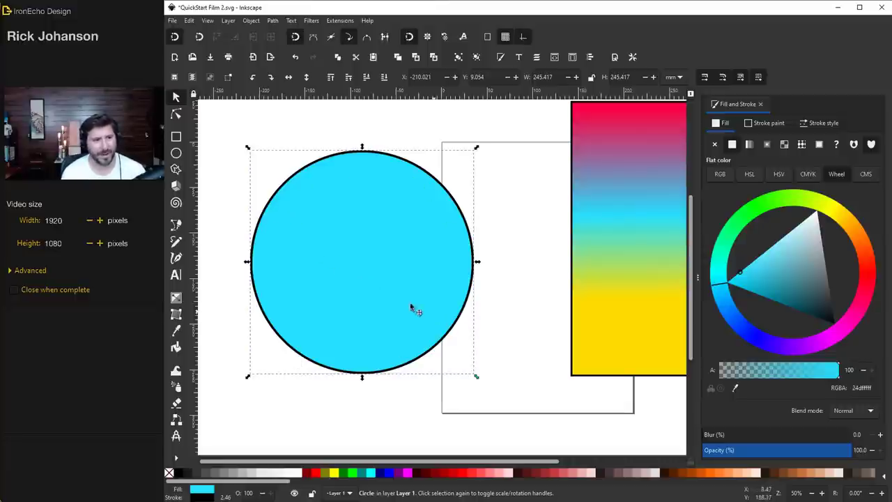
{"action": "key", "text": "comma"}
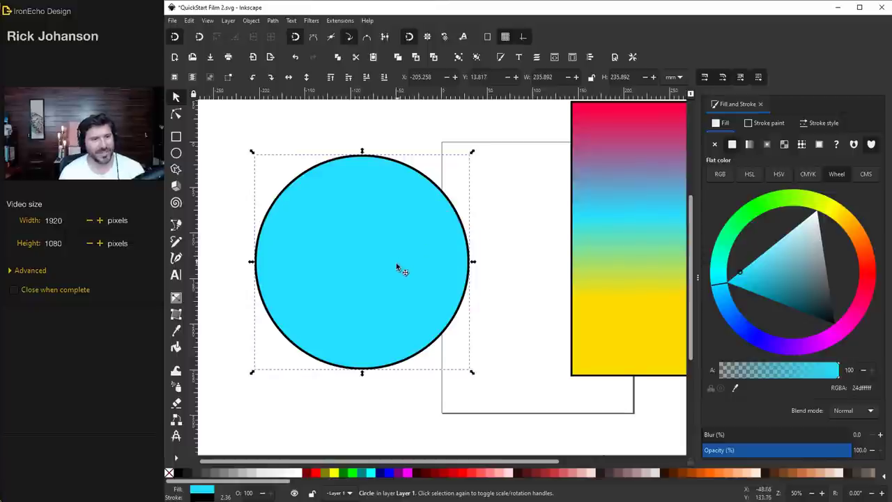
Duplicate the circle and place the copy to its right at nearly the same height, overlapping the original
{"action": "key", "text": "ctrl+d"}
{"action": "left_click_drag", "start_coordinate": [359, 214], "coordinate": [448, 226]}
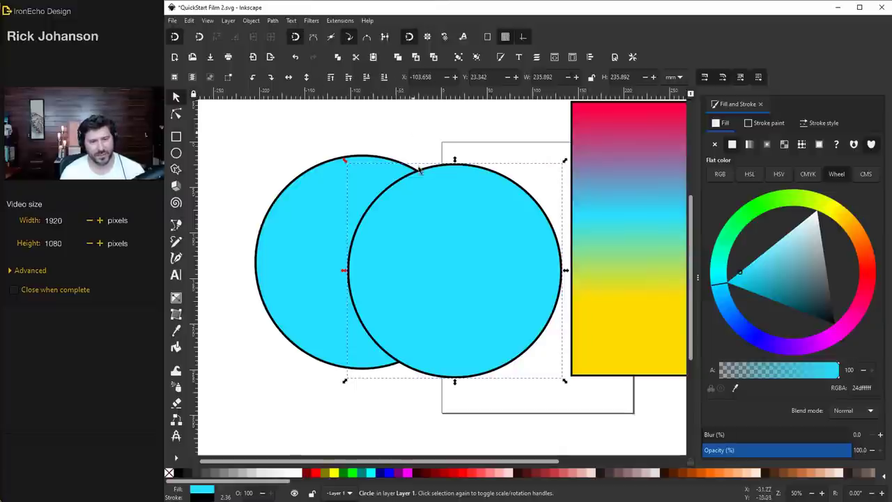
{"action": "mouse_move", "coordinate": [442, 219]}
{"action": "left_mouse_down"}
{"action": "mouse_move", "coordinate": [442, 243]}
{"action": "mouse_move", "coordinate": [427, 244]}
{"action": "mouse_move", "coordinate": [498, 219]}
{"action": "mouse_move", "coordinate": [449, 232]}
{"action": "left_mouse_up"}
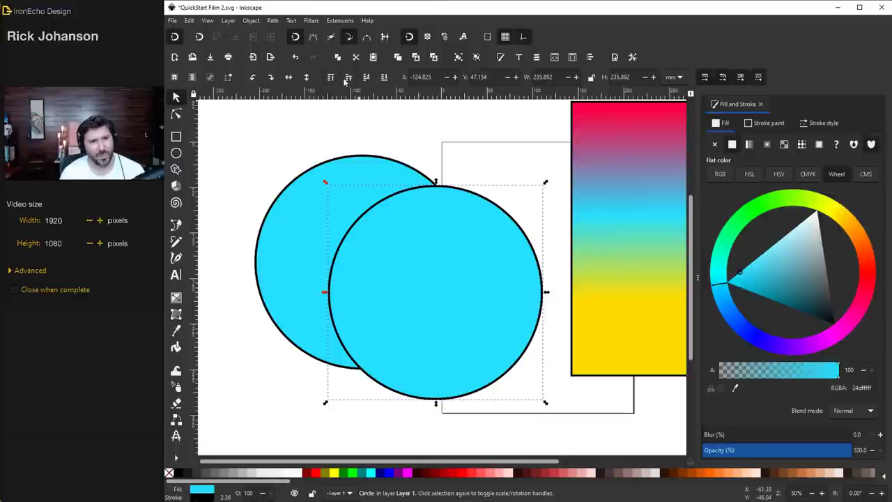
{"action": "left_click_drag", "start_coordinate": [453, 225], "coordinate": [461, 187]}
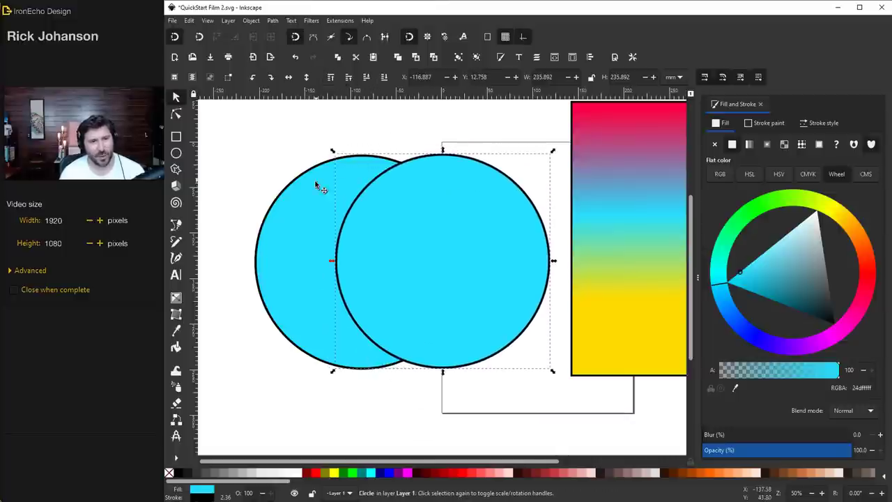
Lower the right circle behind the left one, then send the left circle to the back and reposition it slightly higher
{"action": "left_click", "coordinate": [368, 76]}
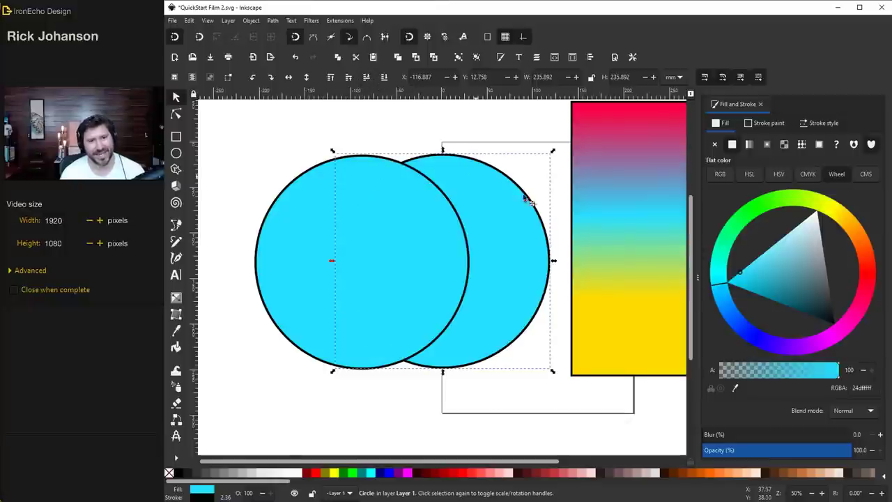
{"action": "left_click", "coordinate": [362, 212]}
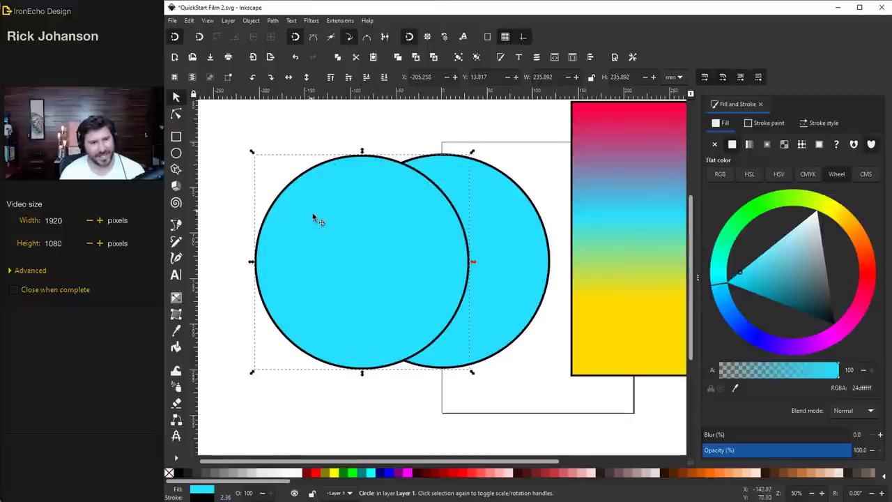
{"action": "mouse_move", "coordinate": [313, 216]}
{"action": "left_mouse_down"}
{"action": "mouse_move", "coordinate": [431, 245]}
{"action": "mouse_move", "coordinate": [352, 245]}
{"action": "mouse_move", "coordinate": [328, 208]}
{"action": "left_mouse_up"}
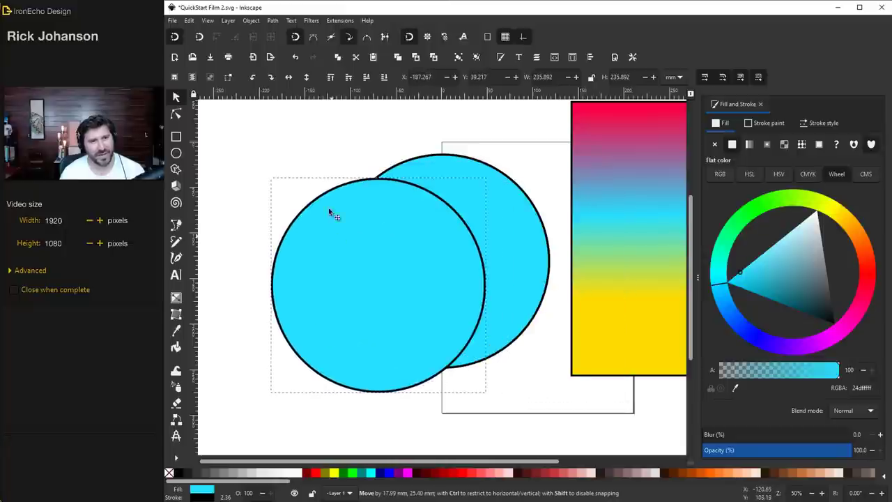
{"action": "left_click", "coordinate": [383, 81]}
{"action": "left_click_drag", "start_coordinate": [314, 265], "coordinate": [297, 240]}
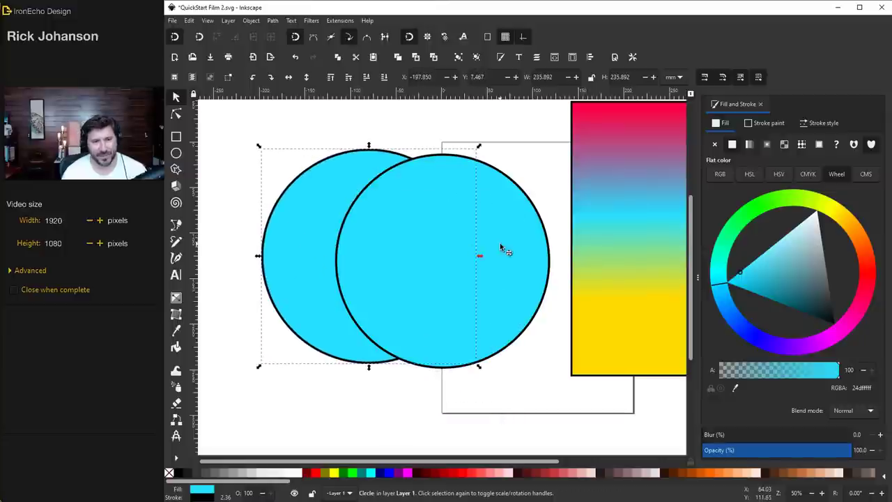
Move the front circle onto the back one and scale it proportionally to about 169 mm across, roughly centred inside it
{"action": "left_click", "coordinate": [466, 249]}
{"action": "left_click_drag", "start_coordinate": [463, 245], "coordinate": [417, 260]}
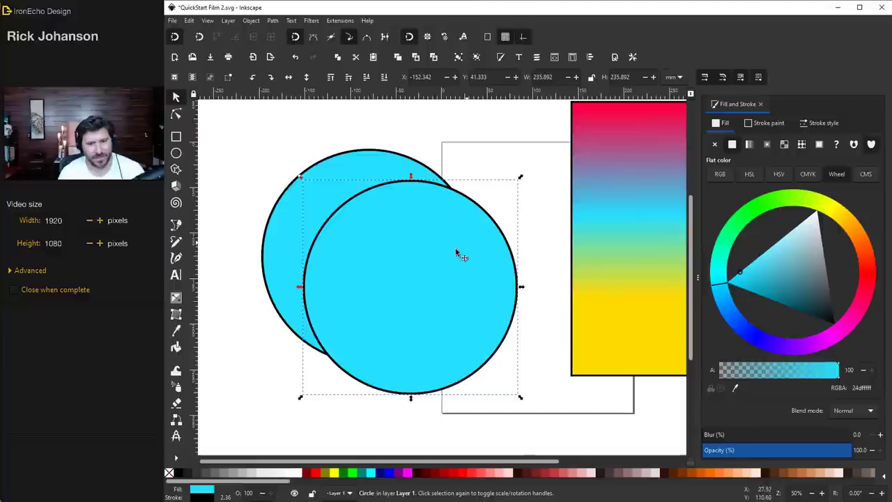
{"action": "left_click_drag", "start_coordinate": [520, 179], "coordinate": [500, 198]}
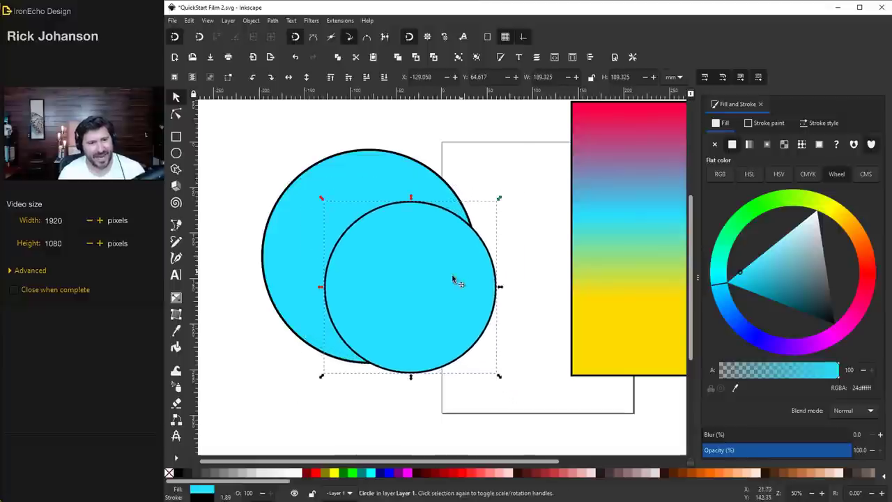
{"action": "left_click_drag", "start_coordinate": [456, 279], "coordinate": [416, 253]}
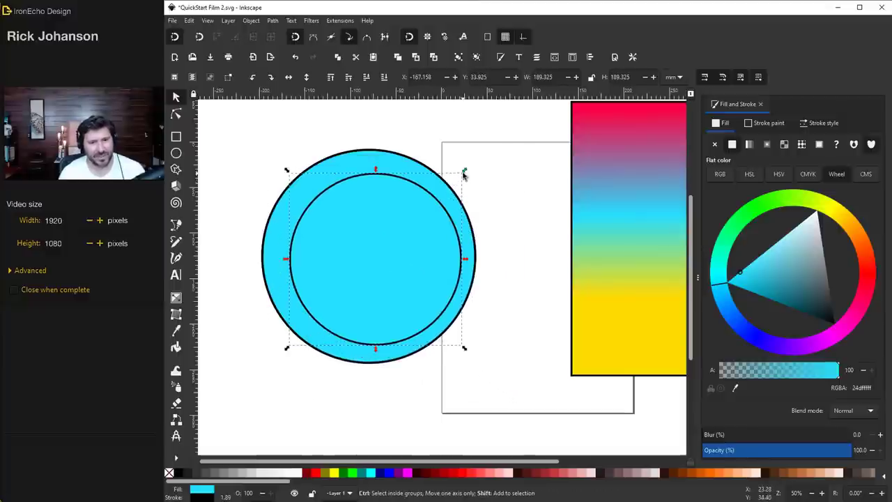
{"action": "left_click_drag", "start_coordinate": [465, 176], "coordinate": [456, 183]}
{"action": "left_click_drag", "start_coordinate": [404, 240], "coordinate": [409, 237]}
{"action": "left_click_drag", "start_coordinate": [450, 176], "coordinate": [446, 179]}
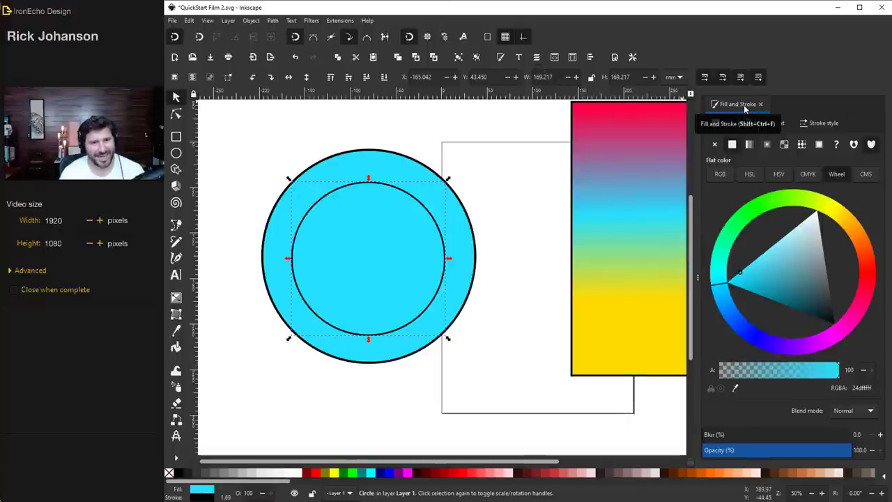
Open the Align and Distribute settings and make alignment relative to Last selected
{"action": "left_click", "coordinate": [594, 60]}
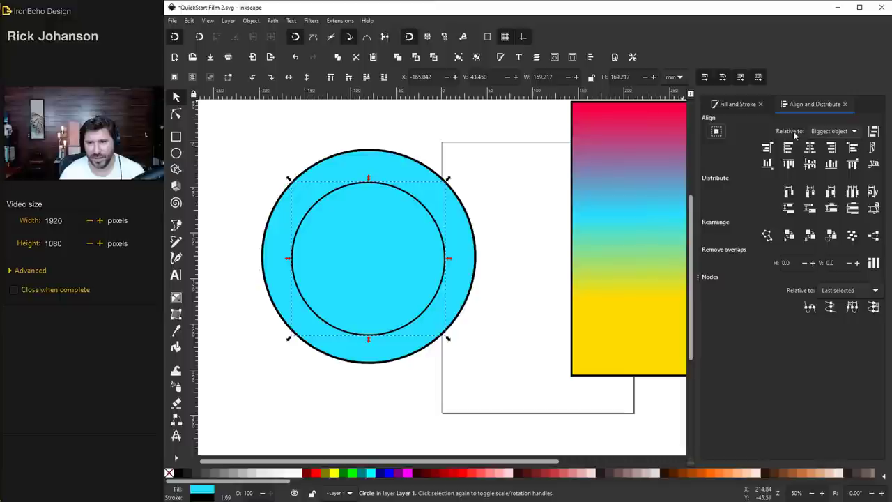
{"action": "left_click", "coordinate": [828, 134]}
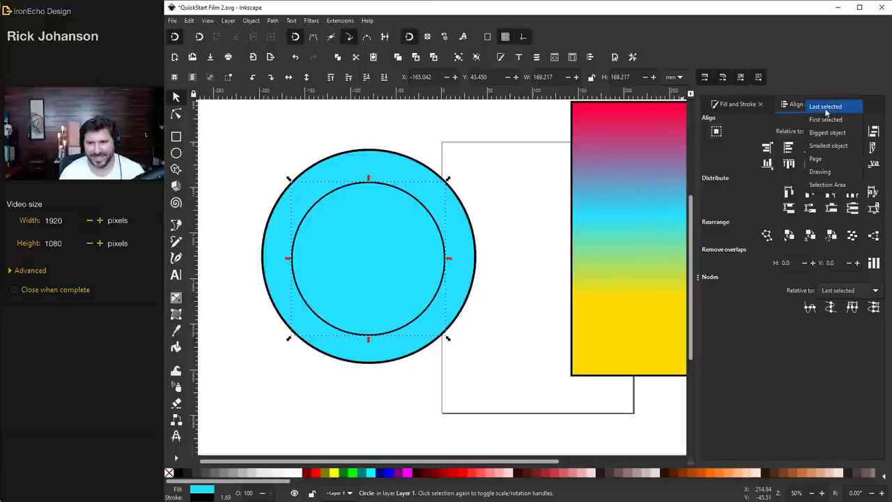
{"action": "left_click", "coordinate": [826, 107]}
Offset the inner circle at about 178 mm across, and centre the larger circle on it both horizontally and vertically
{"action": "left_click_drag", "start_coordinate": [388, 264], "coordinate": [402, 251]}
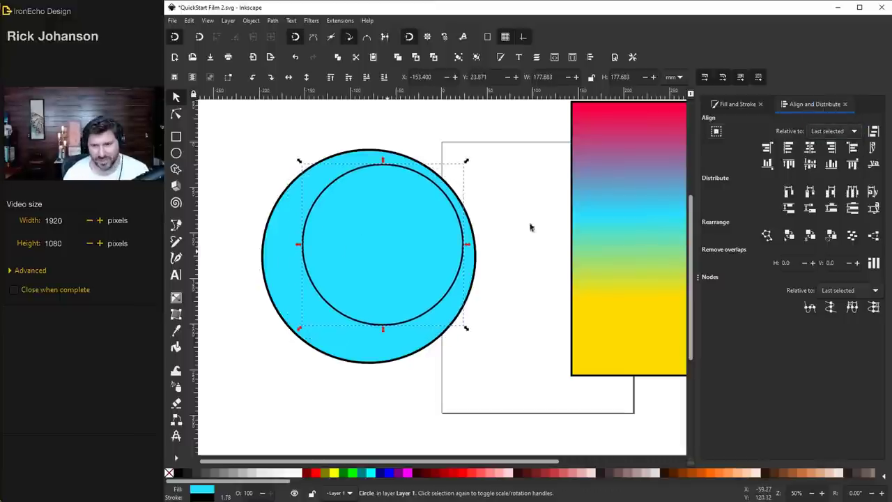
{"action": "left_click", "coordinate": [516, 136]}
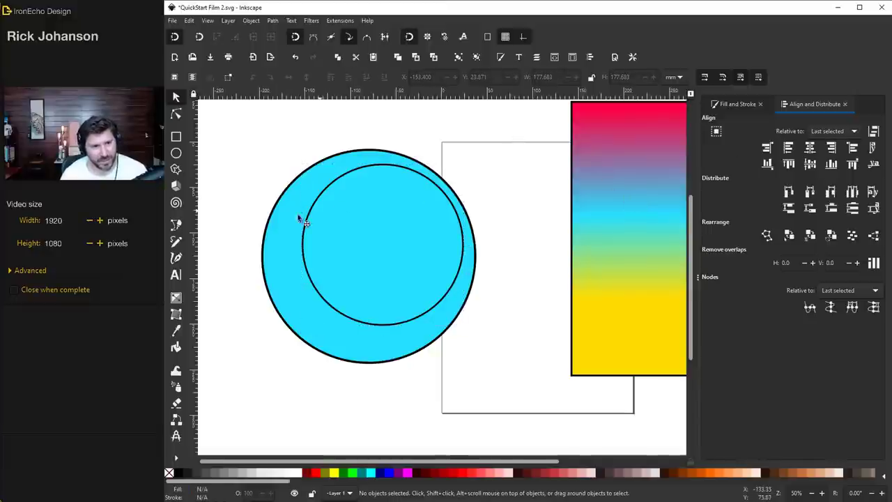
{"action": "left_click", "coordinate": [272, 239]}
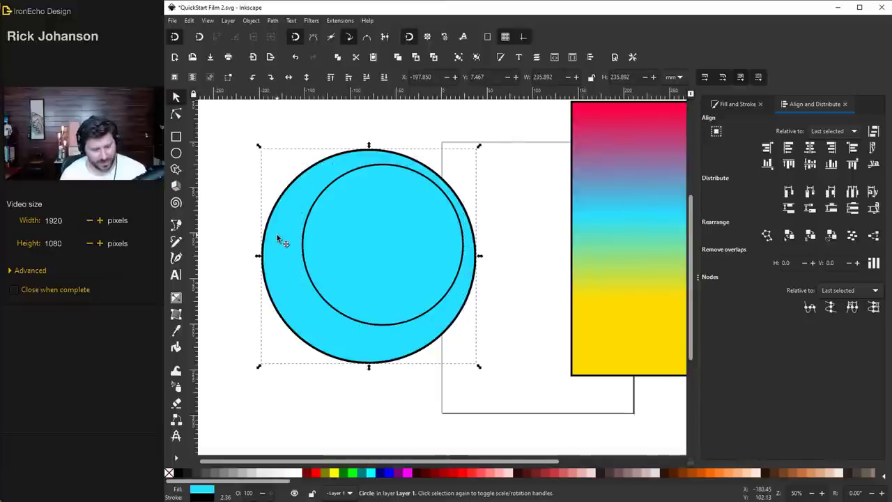
{"action": "left_click", "coordinate": [395, 241], "text": "shift"}
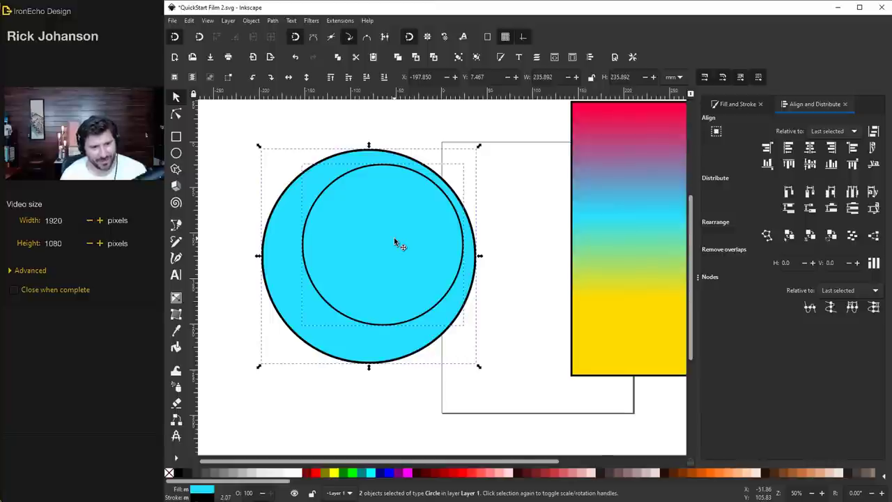
{"action": "left_click", "coordinate": [811, 150]}
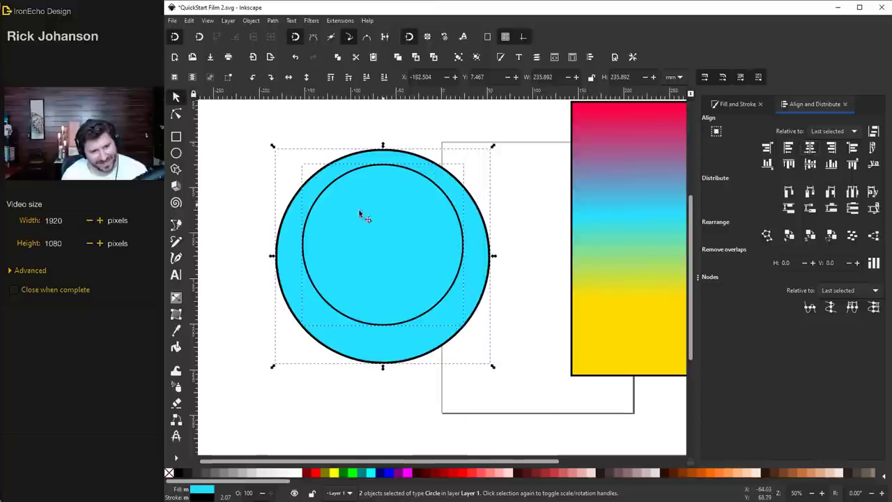
{"action": "left_click", "coordinate": [810, 165]}
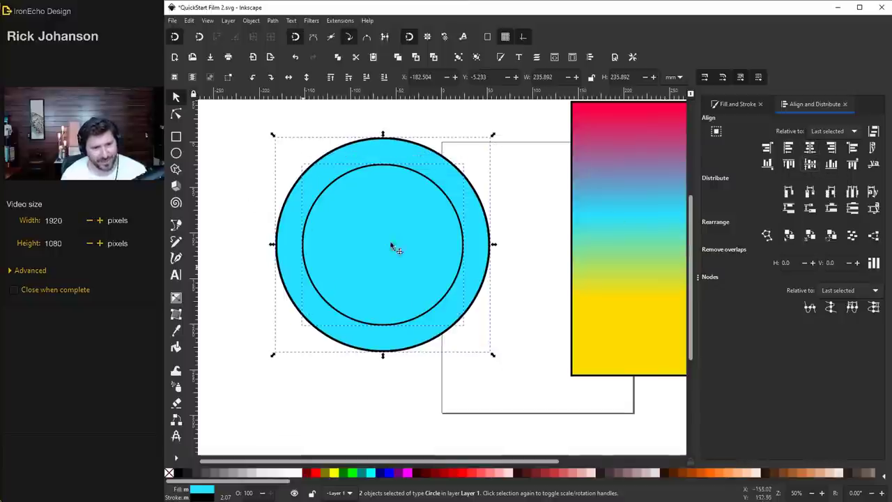
Delete the gradient rectangle at the page's right edge
{"action": "left_click", "coordinate": [597, 261]}
{"action": "key", "text": "Delete"}
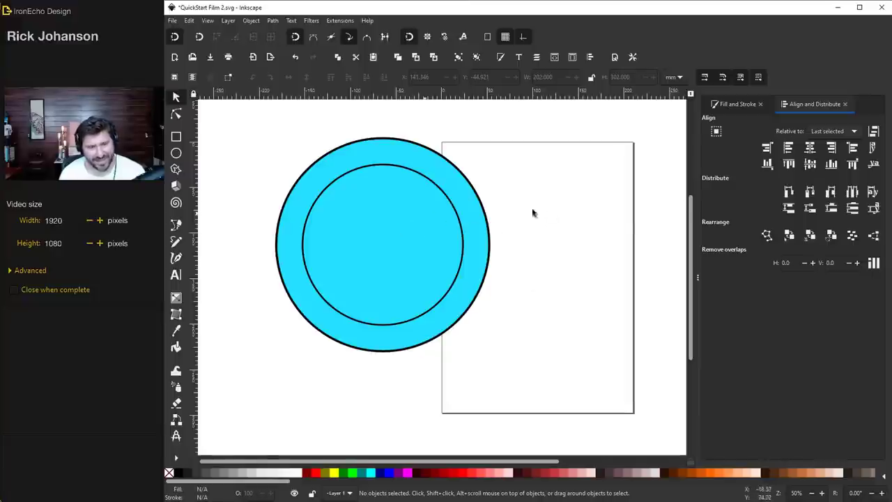
Duplicate the inner circle, place the copy on the lower part of the page and scale it to about 82 mm across
{"action": "left_click", "coordinate": [359, 258]}
{"action": "left_click_drag", "start_coordinate": [365, 273], "coordinate": [619, 325]}
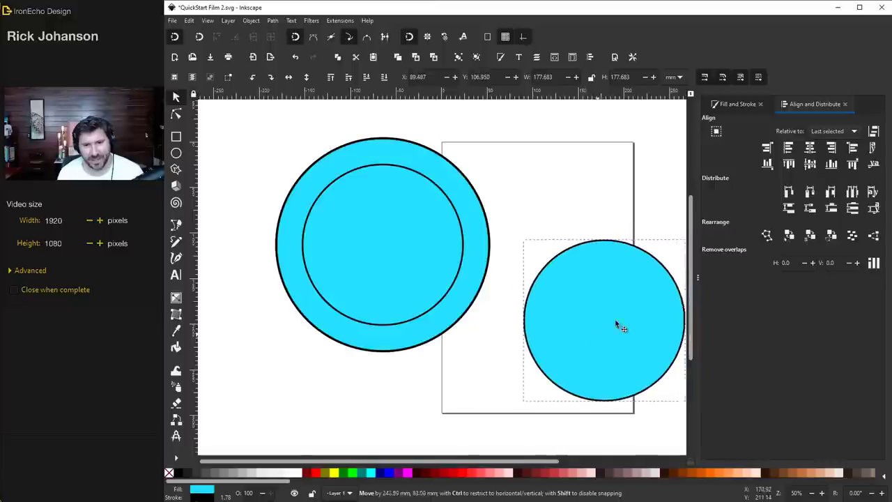
{"action": "left_click_drag", "start_coordinate": [686, 242], "coordinate": [642, 281]}
{"action": "left_click_drag", "start_coordinate": [611, 319], "coordinate": [574, 353]}
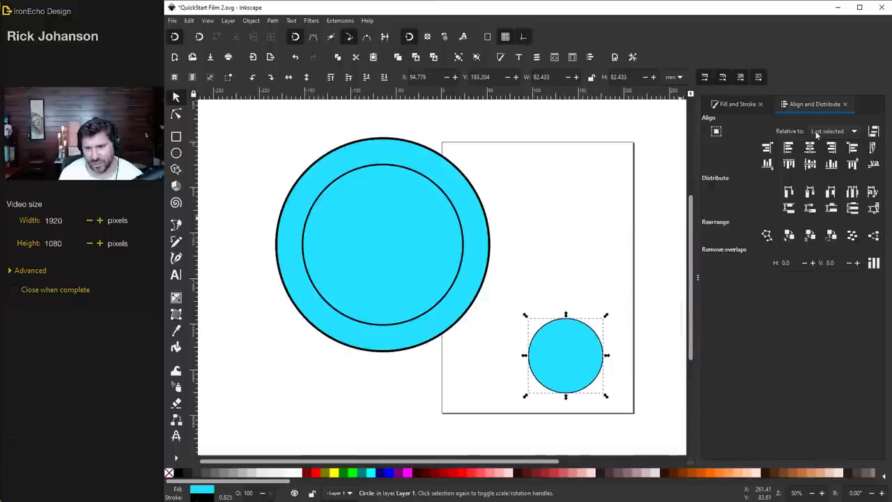
Centre the small circle copy horizontally relative to the Page, and delete it
{"action": "left_click", "coordinate": [830, 131]}
{"action": "left_click", "coordinate": [822, 186]}
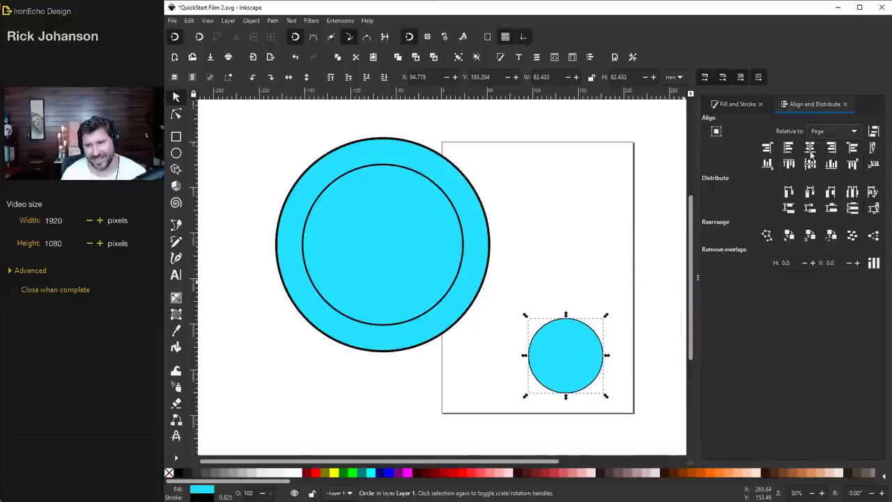
{"action": "left_click", "coordinate": [812, 152]}
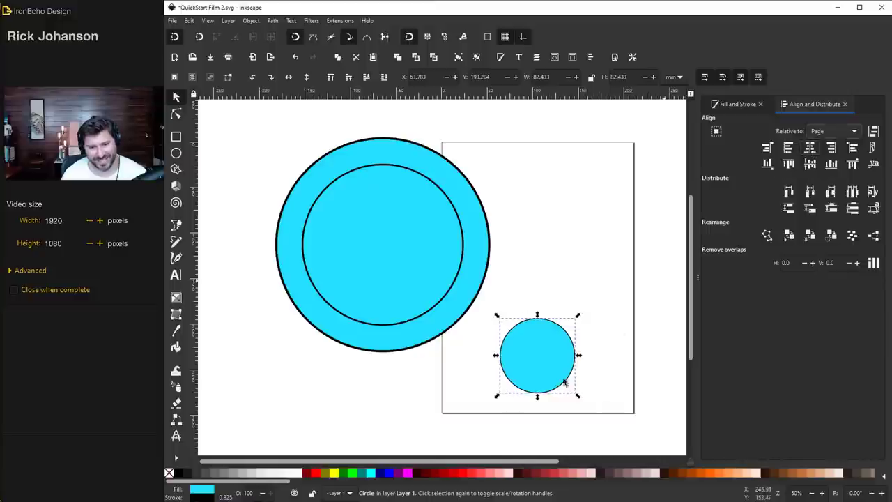
{"action": "left_click", "coordinate": [548, 351]}
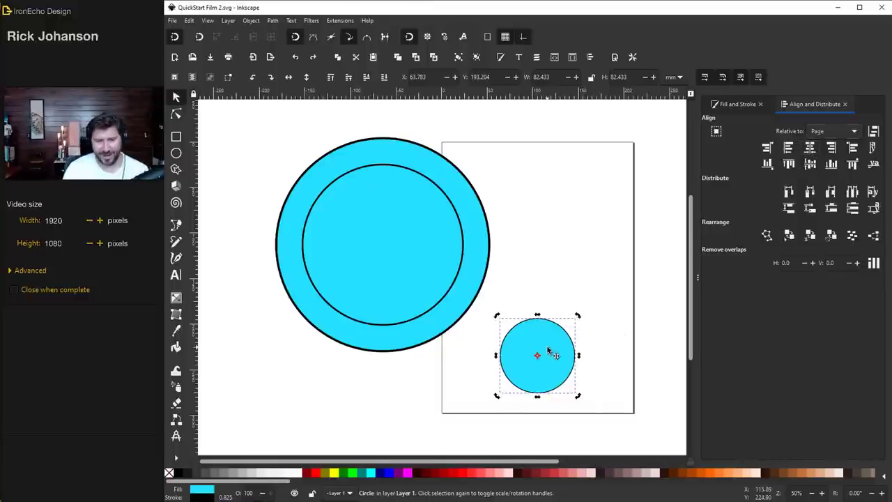
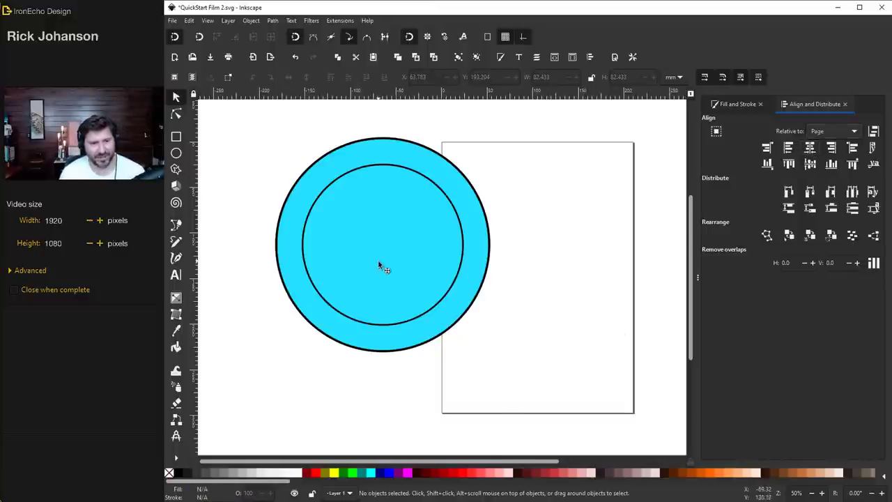
Subtract the inner circle from the larger one with the path Difference operation to form a ring
{"action": "left_click", "coordinate": [407, 161]}
{"action": "left_click", "coordinate": [404, 200], "text": "shift"}
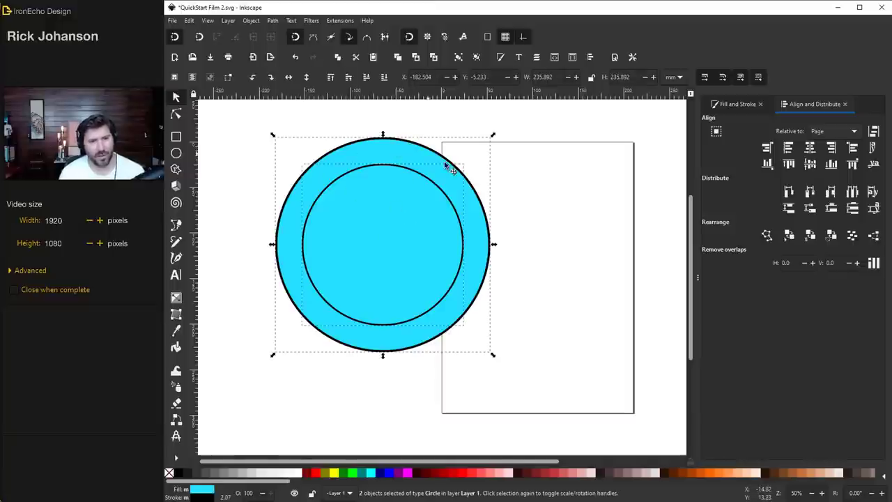
{"action": "left_click", "coordinate": [272, 21]}
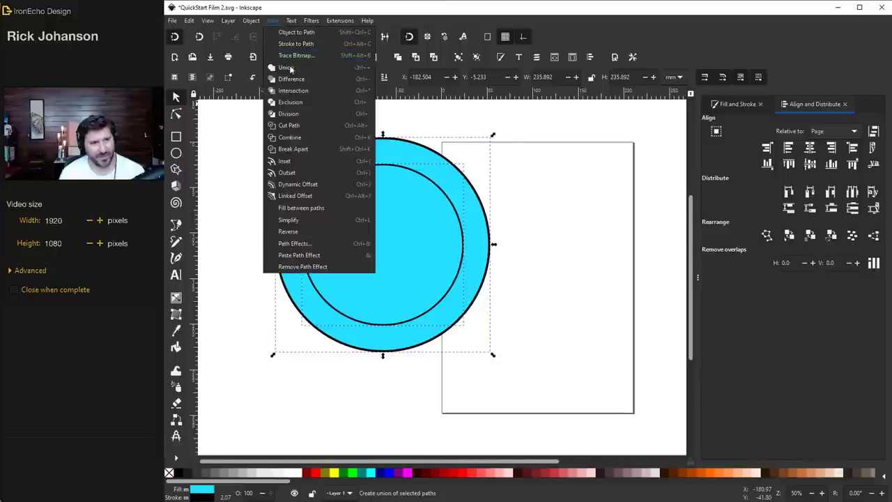
{"action": "left_click", "coordinate": [294, 80]}
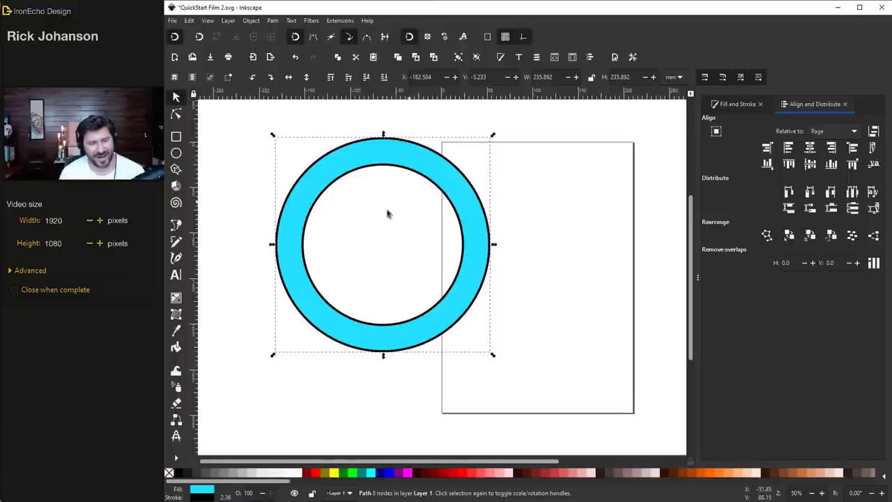
{"action": "left_click", "coordinate": [544, 243]}
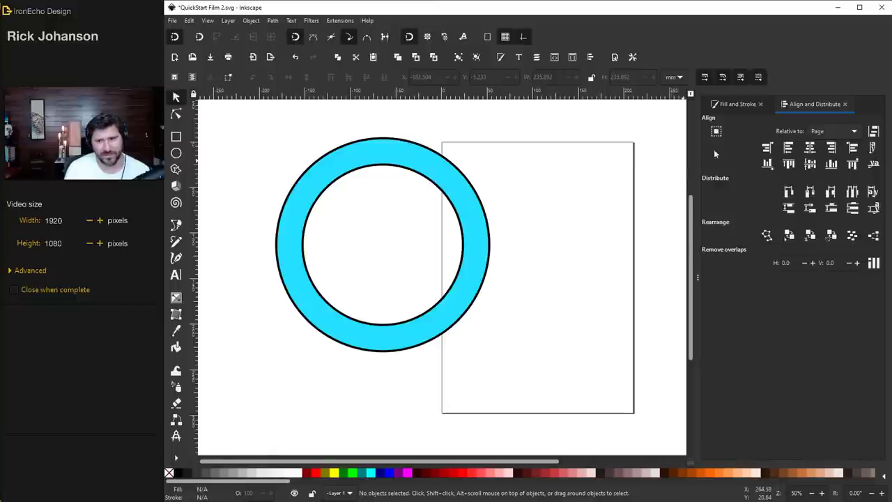
Change the ring's flat fill to red, d40208ff, using the color wheel
{"action": "left_click", "coordinate": [733, 102]}
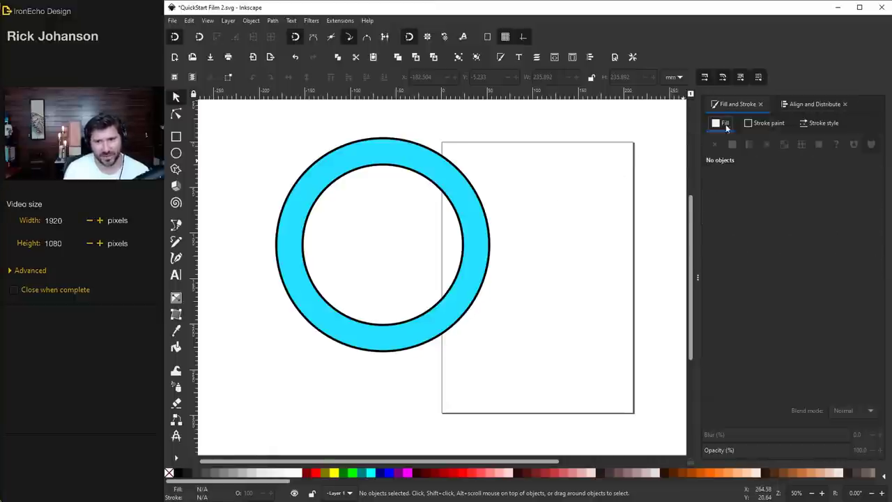
{"action": "left_click", "coordinate": [390, 152]}
{"action": "left_click_drag", "start_coordinate": [724, 285], "coordinate": [842, 268]}
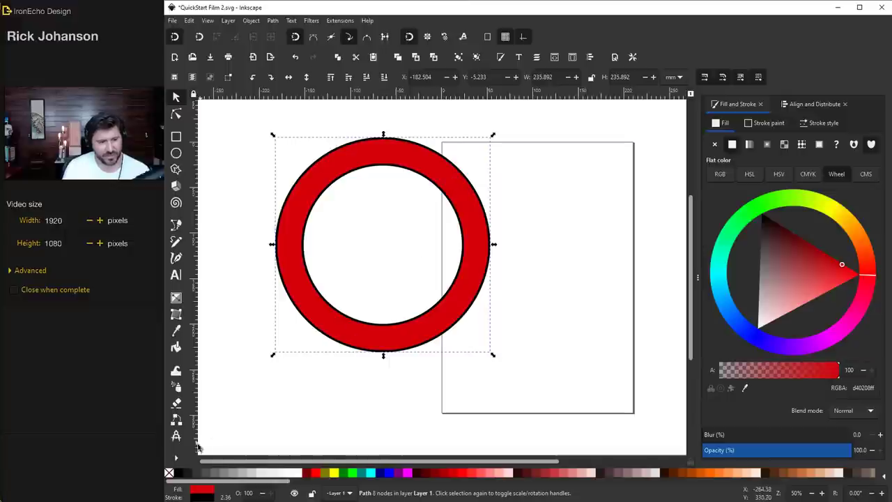
Remove the black outline from the ring by setting its stroke paint to none
{"action": "left_click", "coordinate": [168, 473], "text": "shift"}
{"action": "left_click", "coordinate": [182, 473], "text": "shift"}
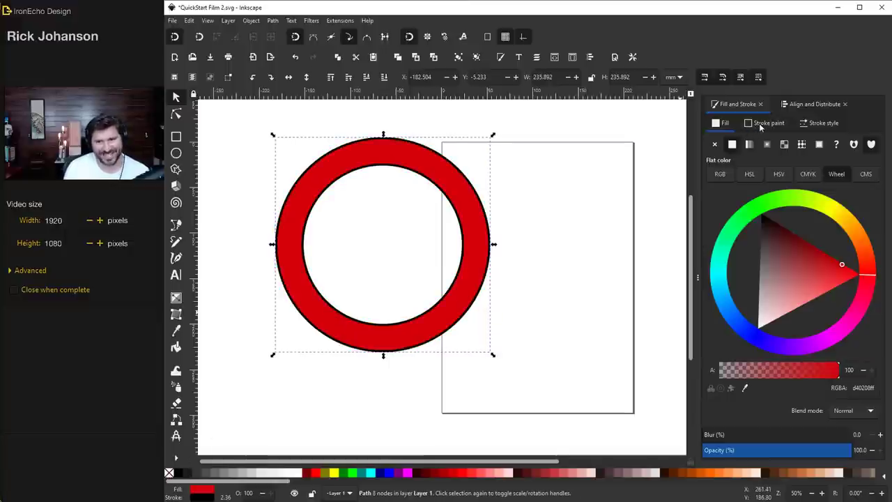
{"action": "left_click", "coordinate": [764, 123]}
{"action": "left_click", "coordinate": [714, 144]}
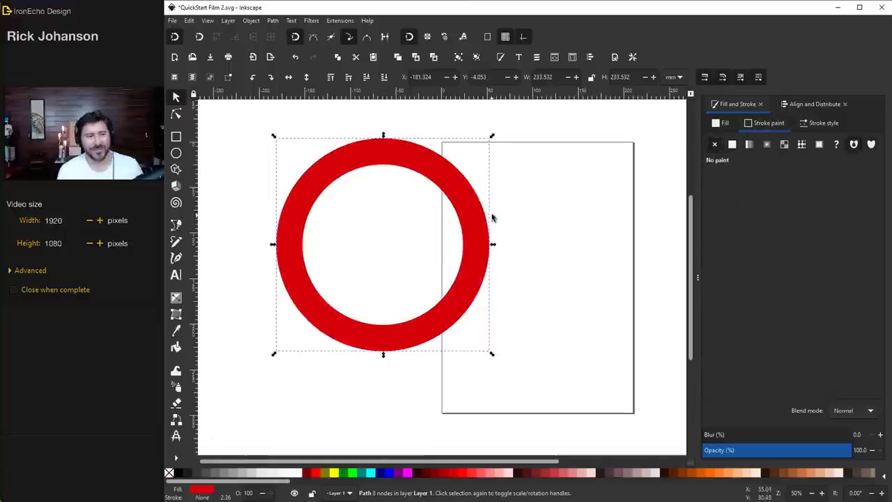
Add the text INKSCAPE below the ring in Arial Heavy at 150 pt
{"action": "left_click", "coordinate": [176, 275]}
{"action": "left_click", "coordinate": [296, 415]}
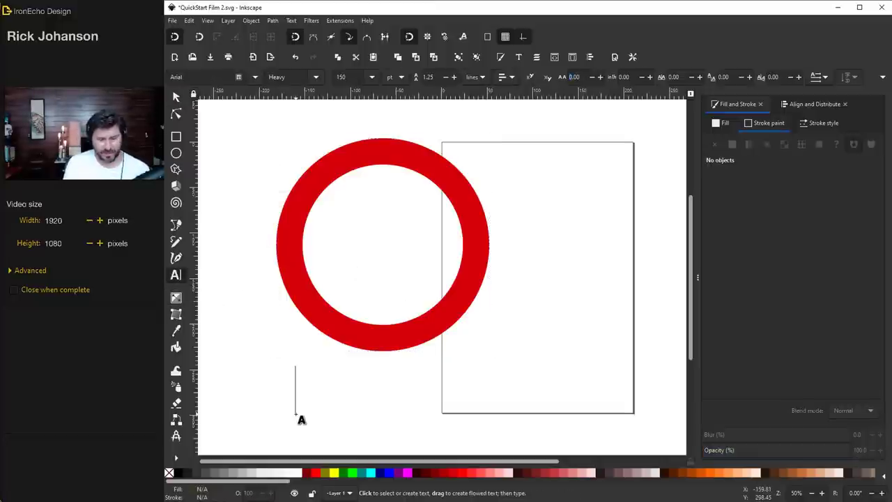
{"action": "type", "text": "INKSC"}
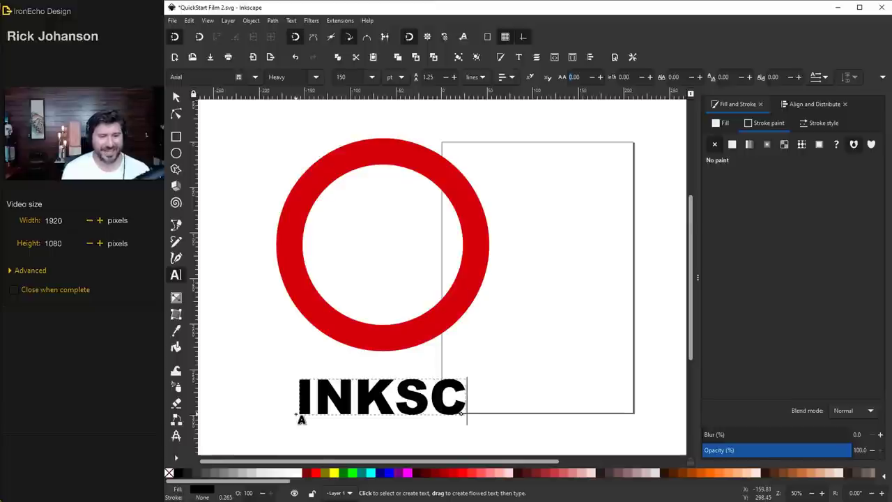
{"action": "type", "text": "APE"}
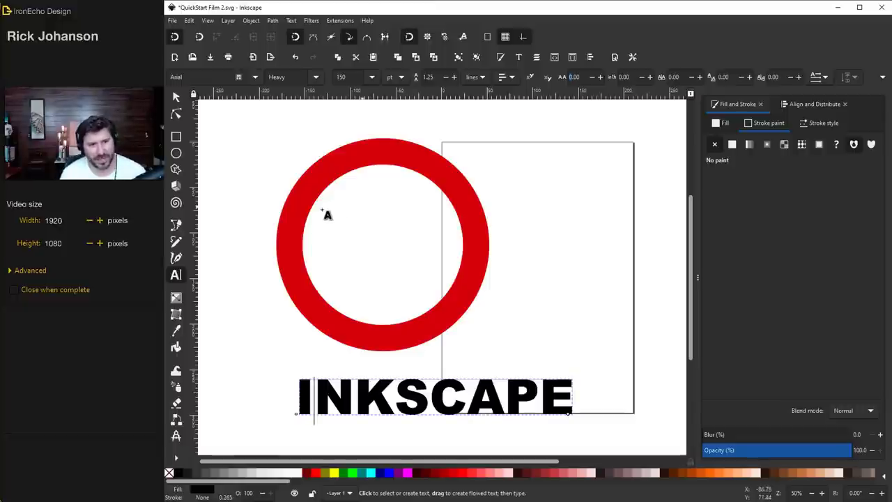
Set the letter spacing of the INKSCAPE text to 50 px
{"action": "left_click", "coordinate": [573, 77]}
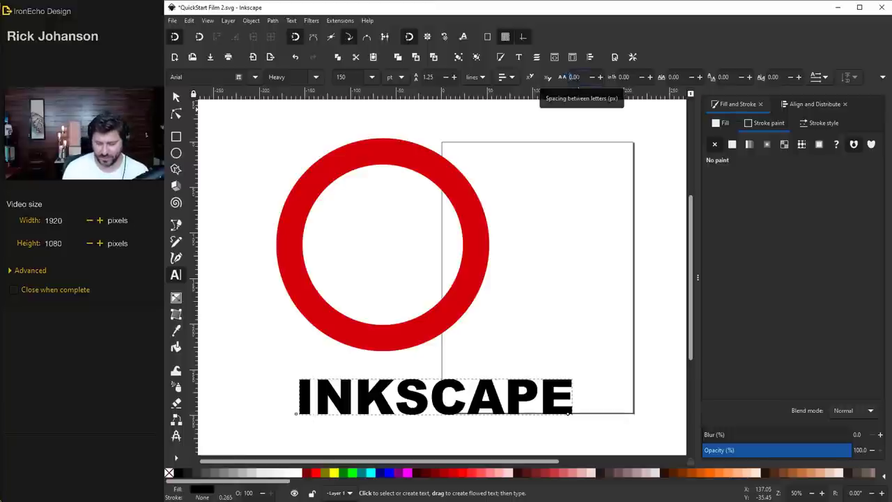
{"action": "type", "text": "50"}
{"action": "key", "text": "Return"}
{"action": "key", "text": "F1"}
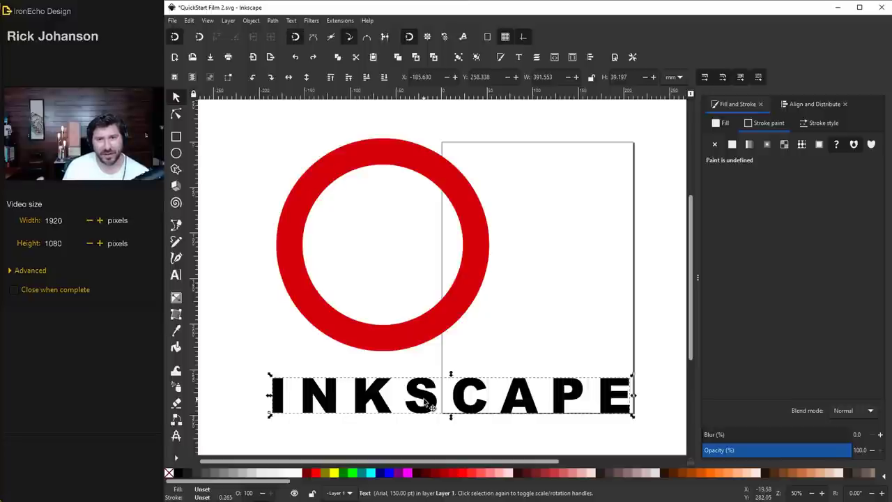
Reset the INKSCAPE text's letter spacing to 0 and tighten it to -10 px
{"action": "left_click", "coordinate": [176, 276]}
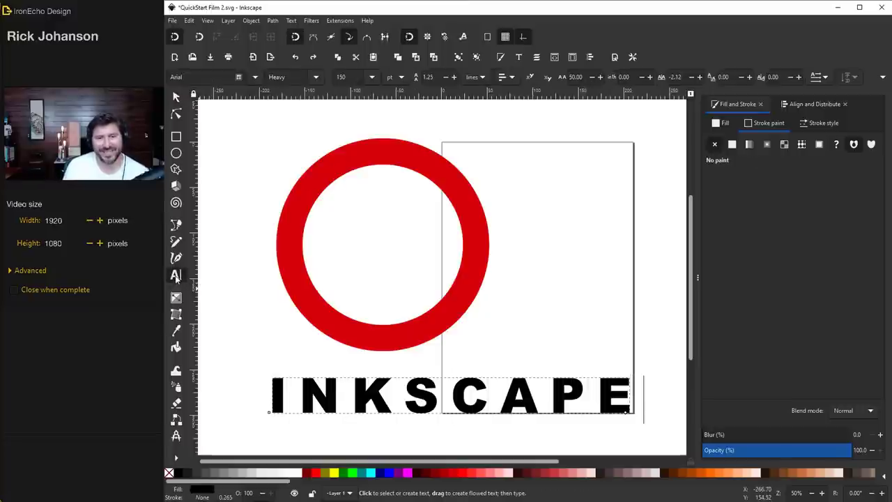
{"action": "left_click", "coordinate": [571, 77]}
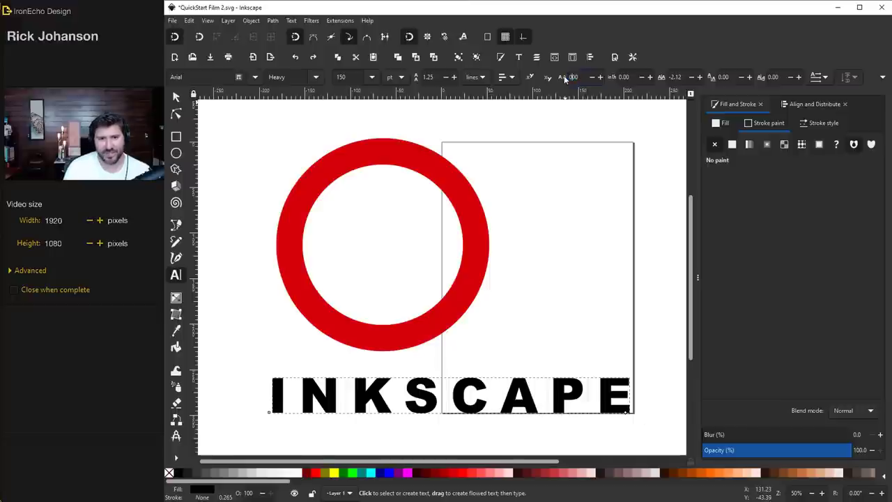
{"action": "type", "text": "0"}
{"action": "key", "text": "Return"}
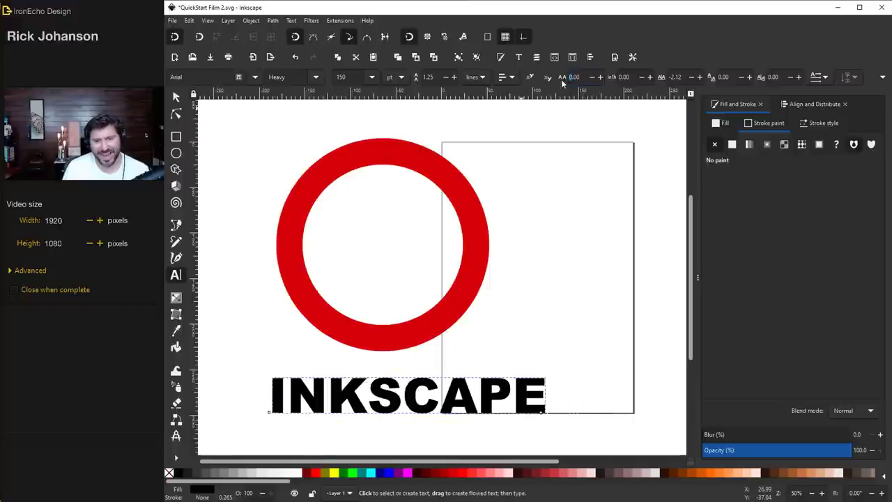
{"action": "type", "text": "-1"}
{"action": "key", "text": "Return"}
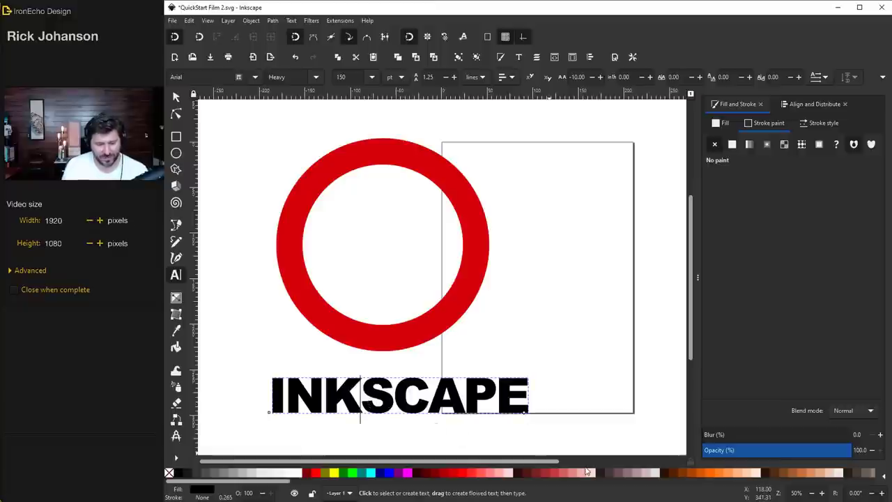
Adjust the kerning between the K and S of INKSCAPE, ending with a tighter gap of -3.17
{"action": "key", "text": "alt+Left"}
{"action": "key", "text": "alt+Left"}
{"action": "key", "text": "alt+Left"}
{"action": "key", "text": "alt+Left"}
{"action": "key", "text": "alt+Left"}
{"action": "key", "text": "alt+Left"}
{"action": "key", "text": "alt+Right"}
{"action": "key", "text": "alt+Right"}
{"action": "key", "text": "alt+Right"}
{"action": "key", "text": "alt+Right"}
{"action": "key", "text": "alt+Right"}
{"action": "key", "text": "alt+Right"}
{"action": "key", "text": "alt+Right"}
{"action": "key", "text": "alt+Right"}
{"action": "key", "text": "alt+Right"}
{"action": "key", "text": "alt+Right"}
{"action": "key", "text": "alt+Left"}
{"action": "key", "text": "alt+Left"}
{"action": "key", "text": "alt+Left"}
{"action": "key", "text": "alt+Left"}
{"action": "key", "text": "alt+Left"}
{"action": "key", "text": "alt+Left"}
{"action": "key", "text": "alt+Left"}
{"action": "key", "text": "alt+Left"}
{"action": "key", "text": "alt+Left"}
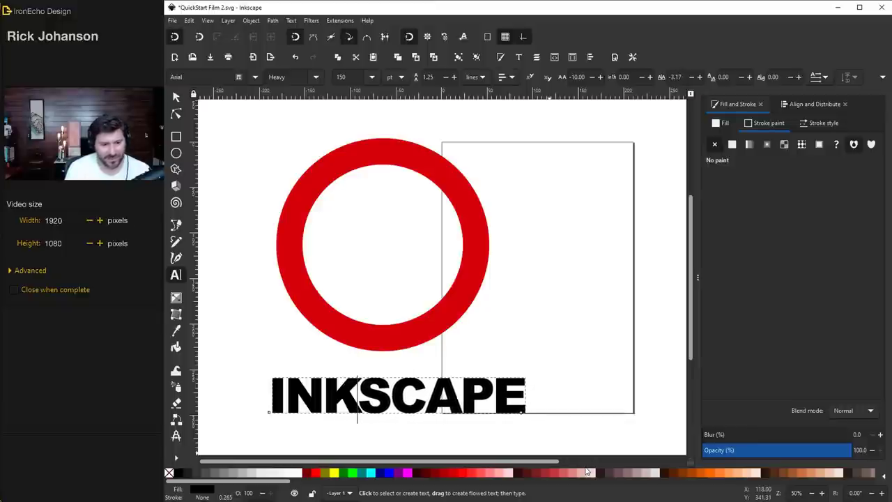
Tighten the kerning between the S and C of INKSCAPE to -1.59
{"action": "left_click", "coordinate": [390, 398]}
{"action": "key", "text": "alt+Left"}
{"action": "key", "text": "alt+Left"}
{"action": "key", "text": "alt+Left"}
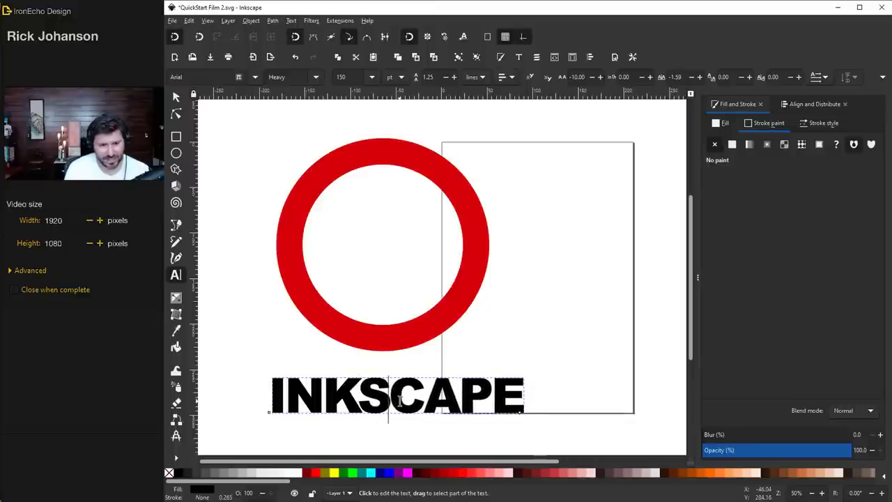
Try repositioning the whole INKSCAPE text beneath the ring
{"action": "left_click", "coordinate": [176, 97]}
{"action": "left_click_drag", "start_coordinate": [390, 412], "coordinate": [411, 409]}
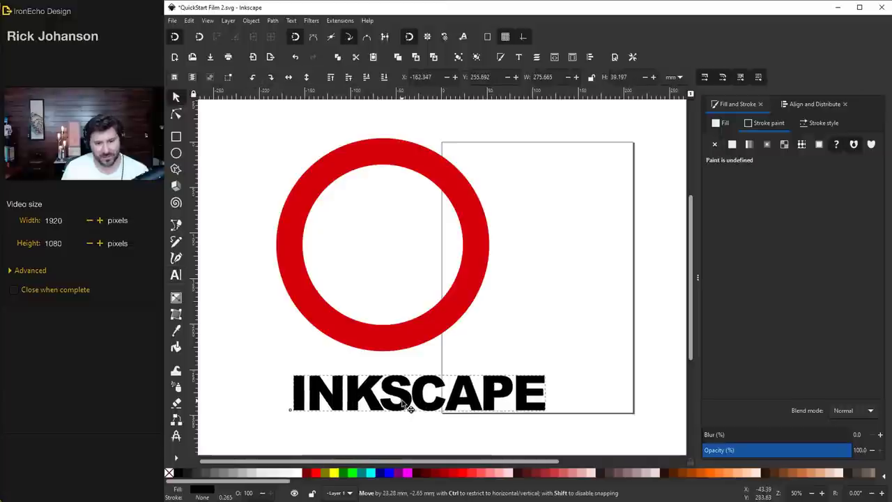
{"action": "key", "text": "ctrl+z"}
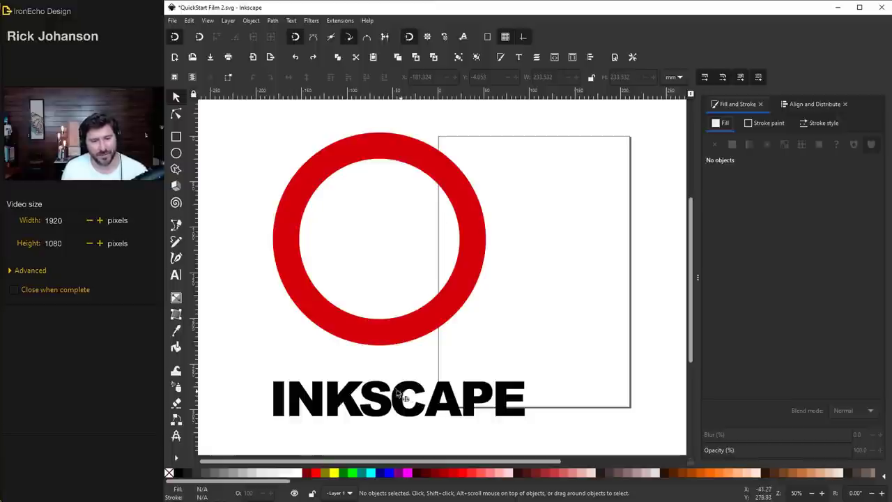
Draw an unfilled circle and fit it to the ring's inner edge, about 180 mm wide
{"action": "left_click", "coordinate": [179, 155]}
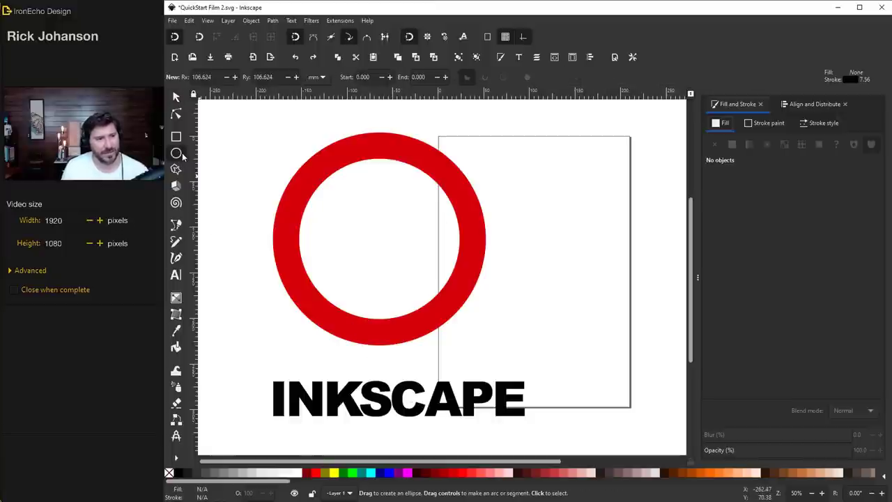
{"action": "left_click_drag", "start_coordinate": [521, 213], "coordinate": [614, 306]}
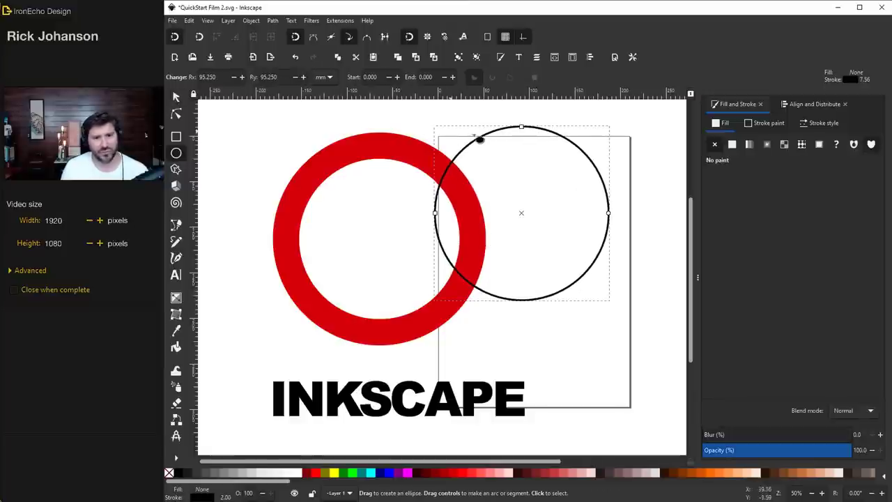
{"action": "key", "text": "s"}
{"action": "left_click_drag", "start_coordinate": [424, 133], "coordinate": [355, 180]}
{"action": "left_click_drag", "start_coordinate": [485, 340], "coordinate": [478, 334]}
Move the black circle onto the lower part of the page and place the INKSCAPE text above it
{"action": "left_click_drag", "start_coordinate": [442, 298], "coordinate": [608, 381]}
{"action": "left_click_drag", "start_coordinate": [424, 392], "coordinate": [541, 200]}
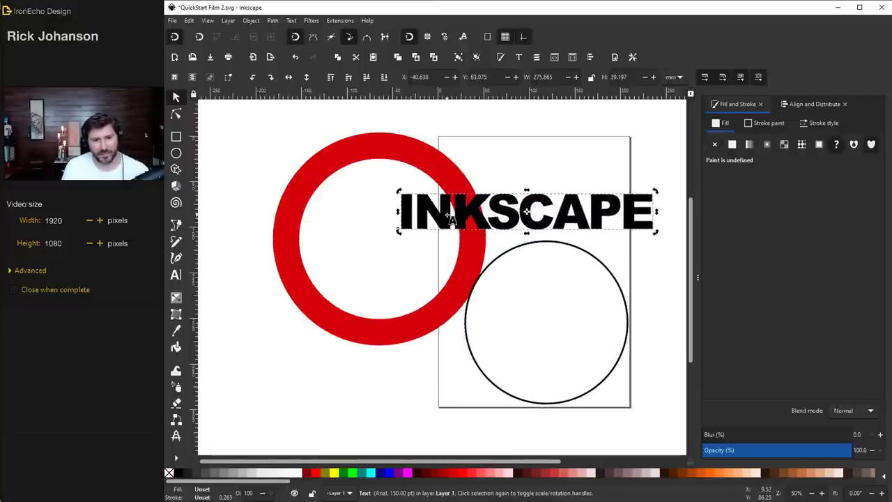
Reduce the font size of the whole INKSCAPE text to 90 pt
{"action": "double_click", "coordinate": [452, 220]}
{"action": "key", "text": "ctrl+a"}
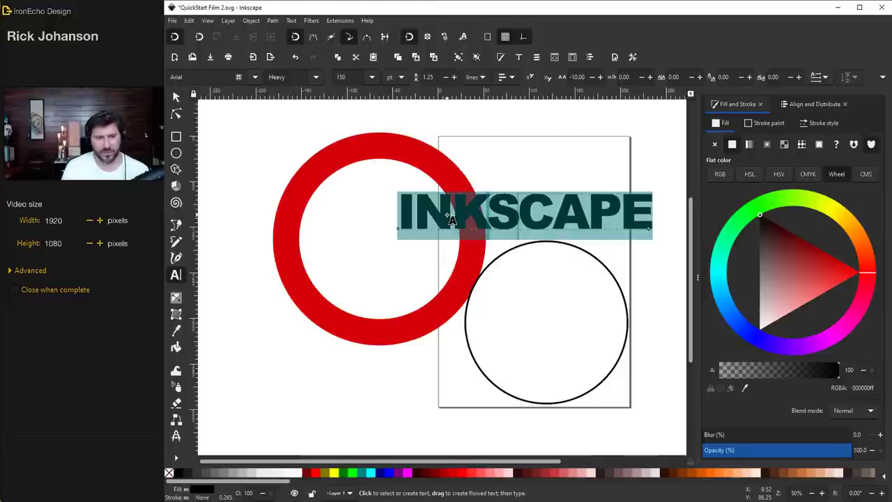
{"action": "type", "text": "9"}
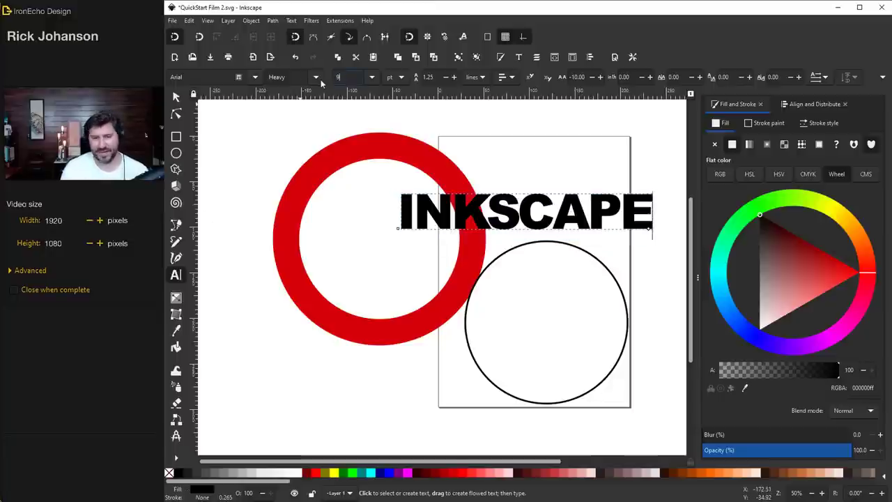
{"action": "type", "text": "0"}
{"action": "key", "text": "Return"}
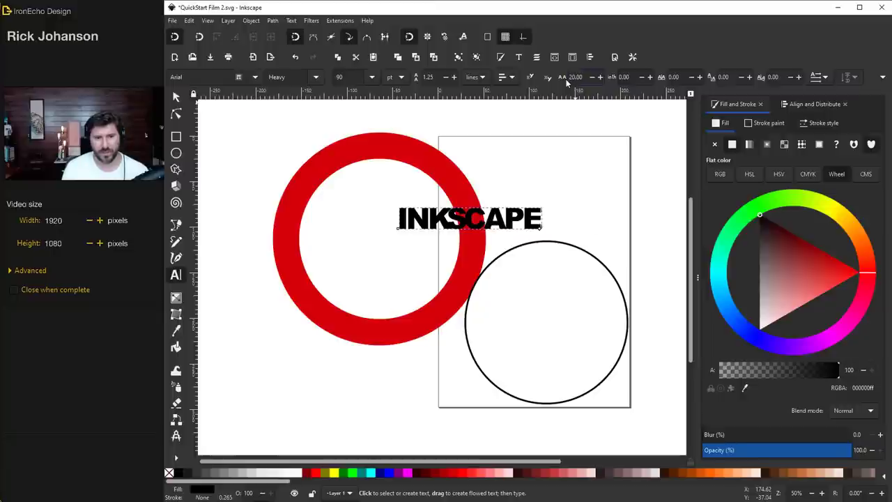
Widen the INKSCAPE text's letter spacing to 20 px
{"action": "type", "text": "10"}
{"action": "key", "text": "Return"}
{"action": "key", "text": "s"}
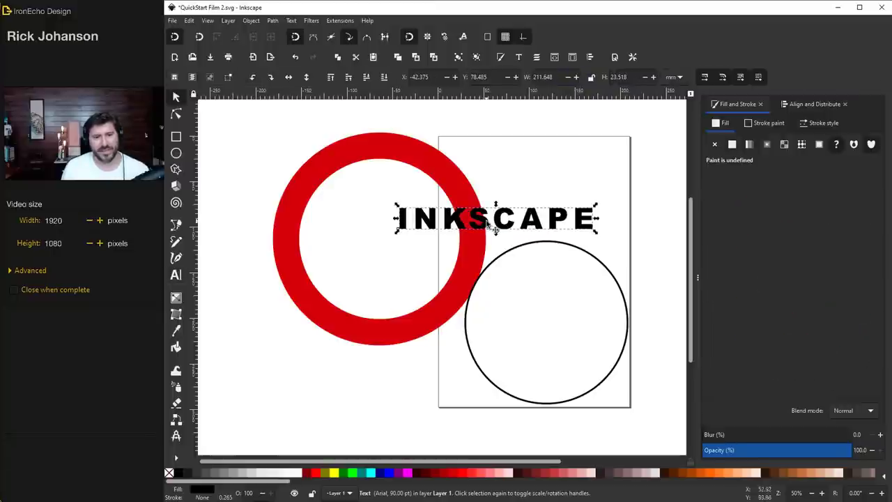
Center the INKSCAPE text horizontally on the black circle, aligned relative to the last selected object
{"action": "left_click", "coordinate": [815, 105]}
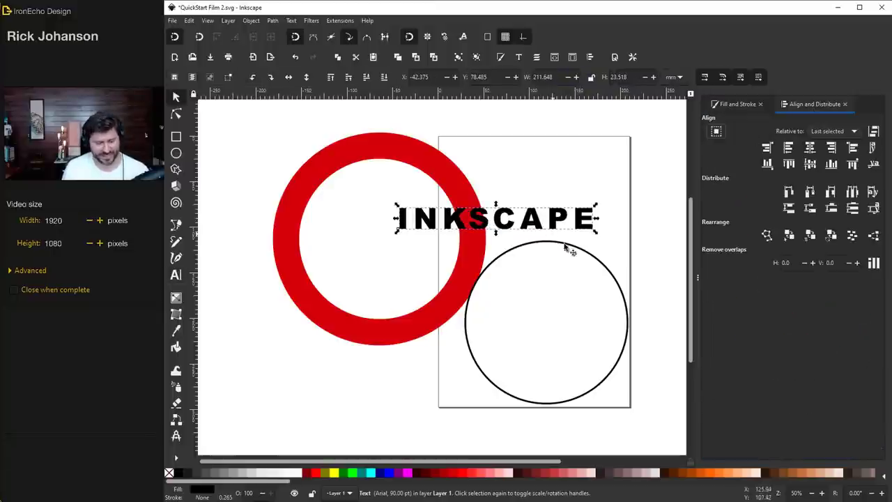
{"action": "left_click", "coordinate": [576, 261], "text": "shift"}
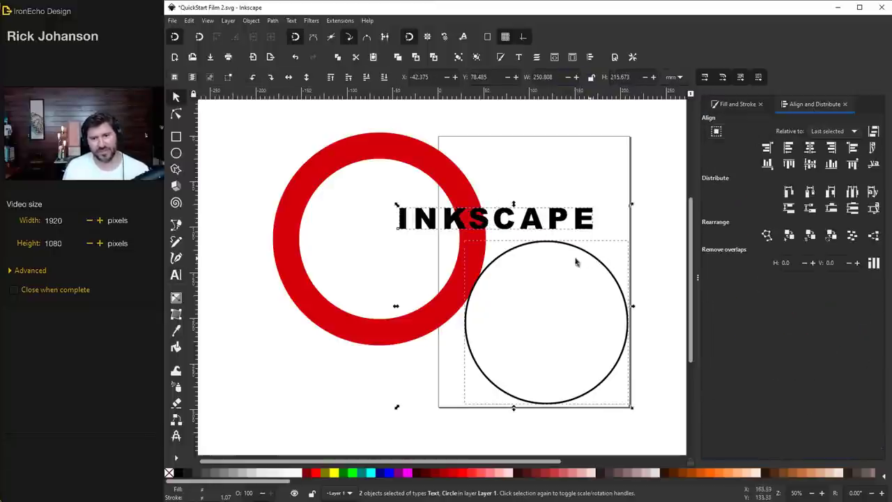
{"action": "left_click", "coordinate": [811, 148]}
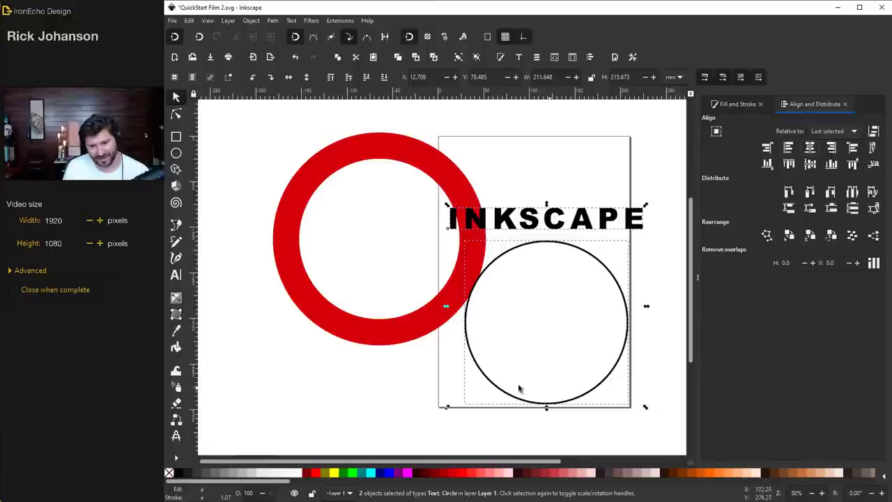
Put the INKSCAPE text on the circle's path, and move and rotate the curved text onto the ring's upper arc
{"action": "left_click", "coordinate": [292, 20]}
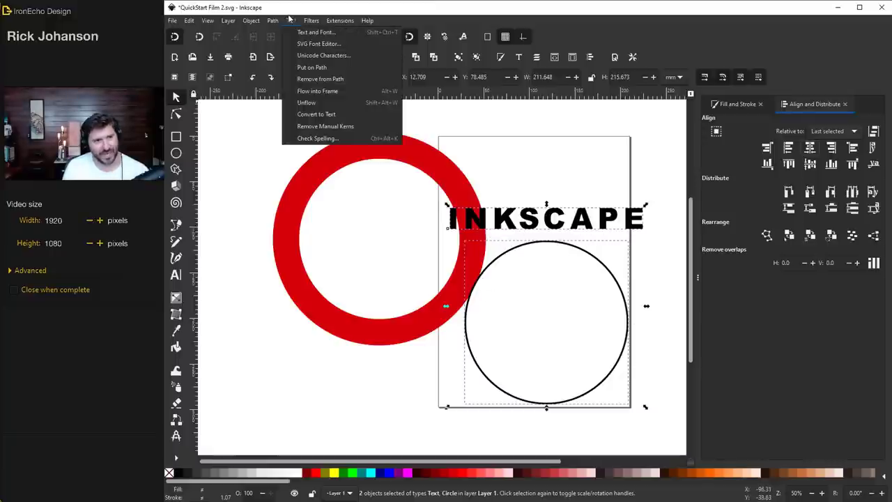
{"action": "left_click", "coordinate": [305, 67]}
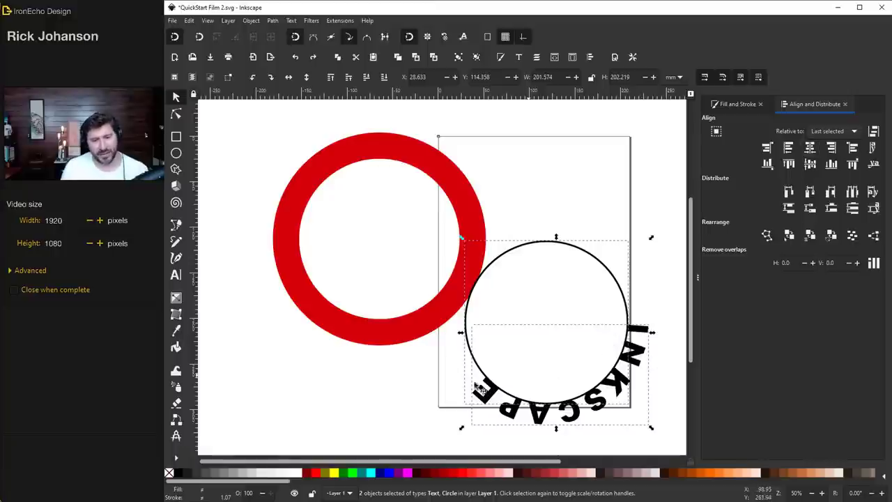
{"action": "left_click", "coordinate": [643, 359]}
{"action": "left_click_drag", "start_coordinate": [648, 358], "coordinate": [584, 201]}
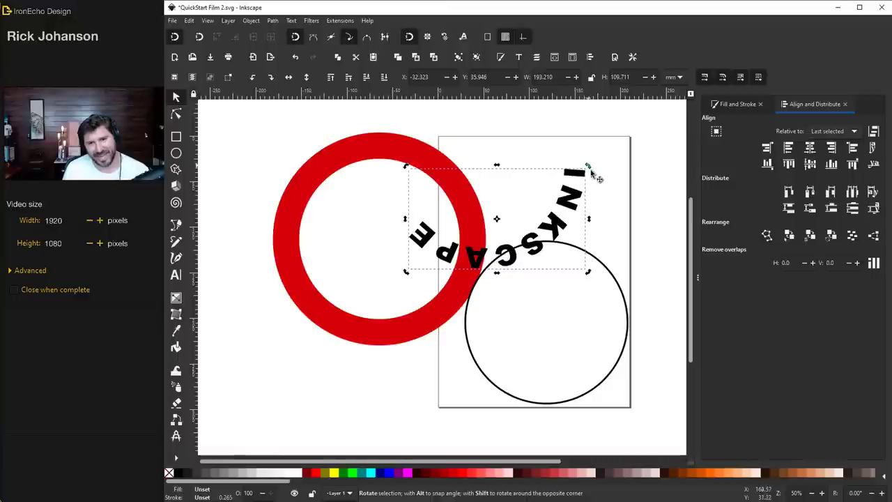
{"action": "left_click", "coordinate": [573, 180]}
{"action": "left_click_drag", "start_coordinate": [587, 166], "coordinate": [311, 176]}
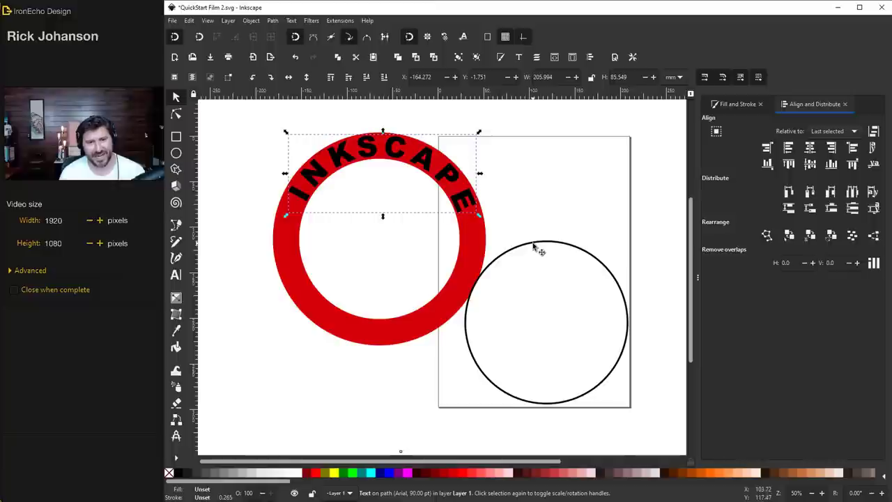
Try moving the curved text onto the ring's lower arc, and undo back to the straight text above the circle
{"action": "left_click", "coordinate": [521, 243]}
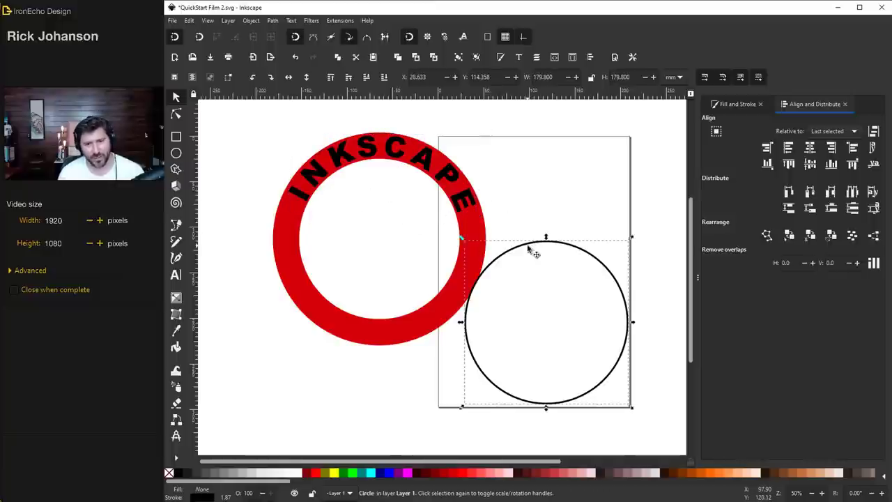
{"action": "mouse_move", "coordinate": [633, 238]}
{"action": "left_mouse_down"}
{"action": "mouse_move", "coordinate": [665, 207]}
{"action": "mouse_move", "coordinate": [592, 291]}
{"action": "mouse_move", "coordinate": [633, 233]}
{"action": "left_mouse_up"}
{"action": "left_click", "coordinate": [477, 226]}
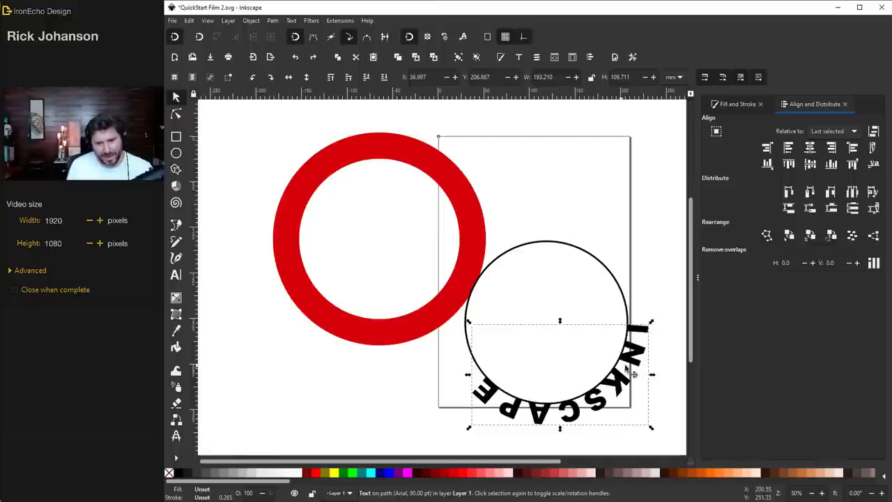
{"action": "left_click_drag", "start_coordinate": [632, 360], "coordinate": [443, 293]}
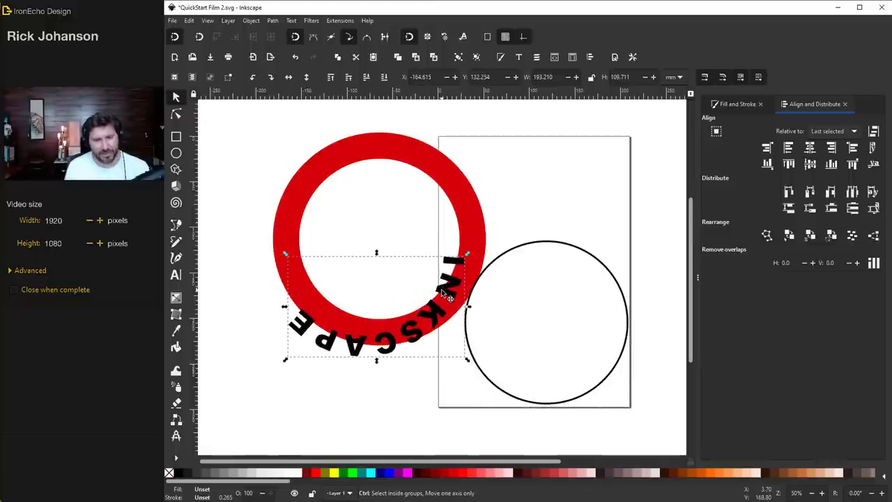
{"action": "key", "text": "ctrl+z"}
{"action": "key", "text": "ctrl+z"}
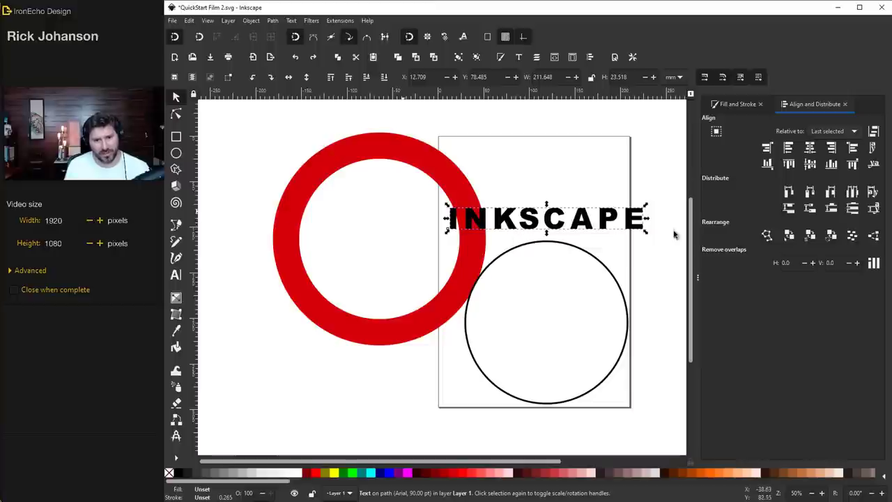
Put the INKSCAPE text on the circle's path and flip the text and circle vertically
{"action": "left_click", "coordinate": [606, 265], "text": "shift"}
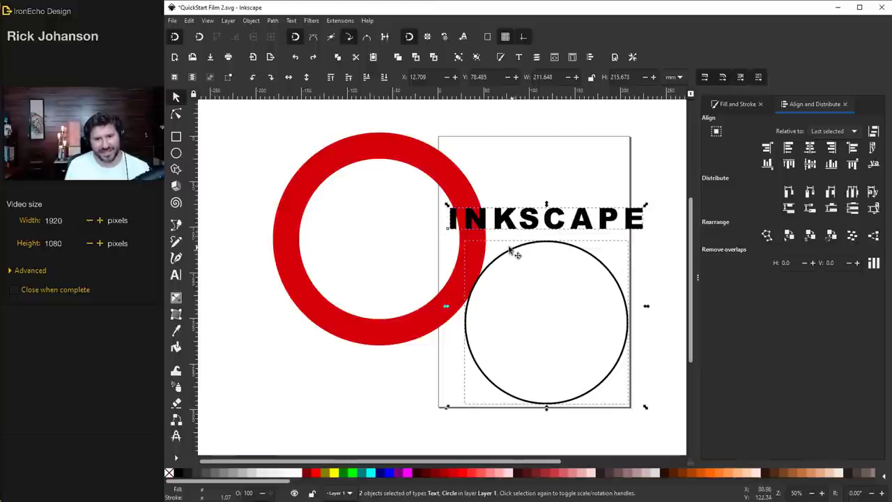
{"action": "left_click", "coordinate": [296, 23]}
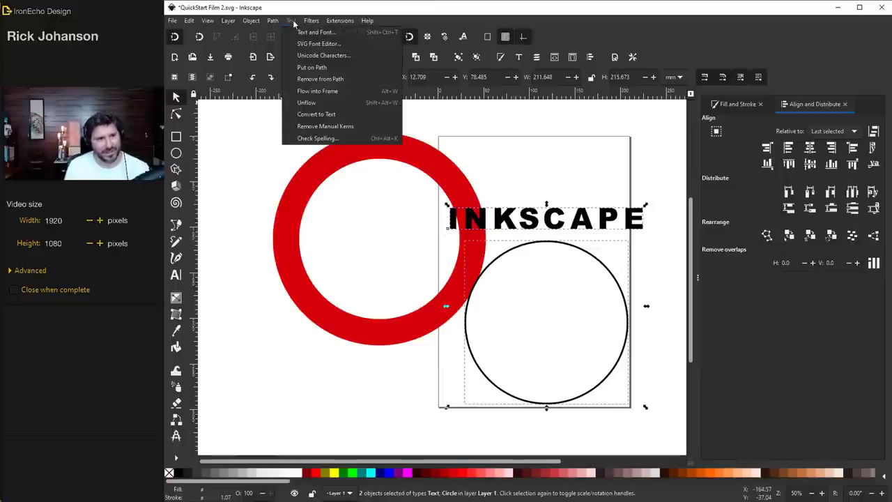
{"action": "left_click", "coordinate": [349, 66]}
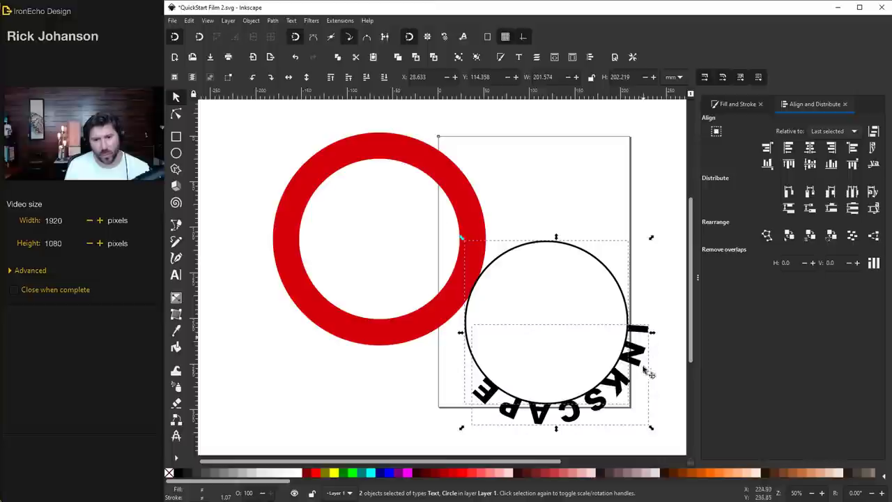
{"action": "left_click", "coordinate": [250, 21]}
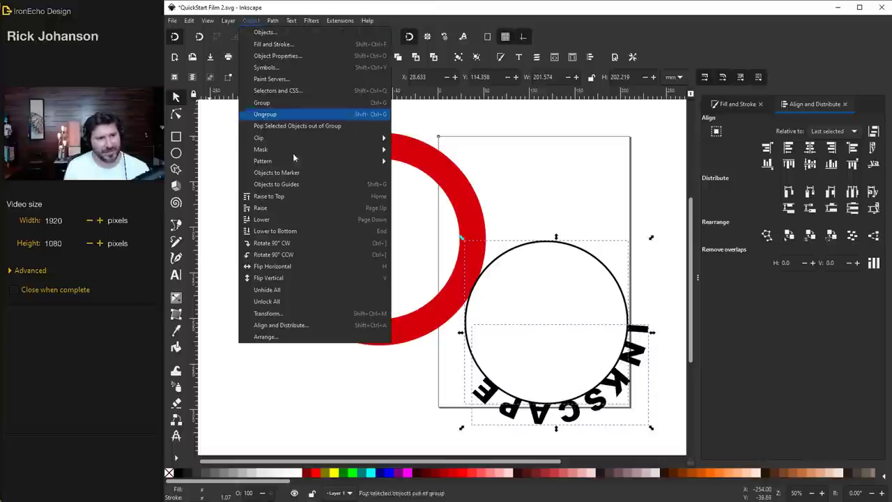
{"action": "left_click", "coordinate": [269, 277]}
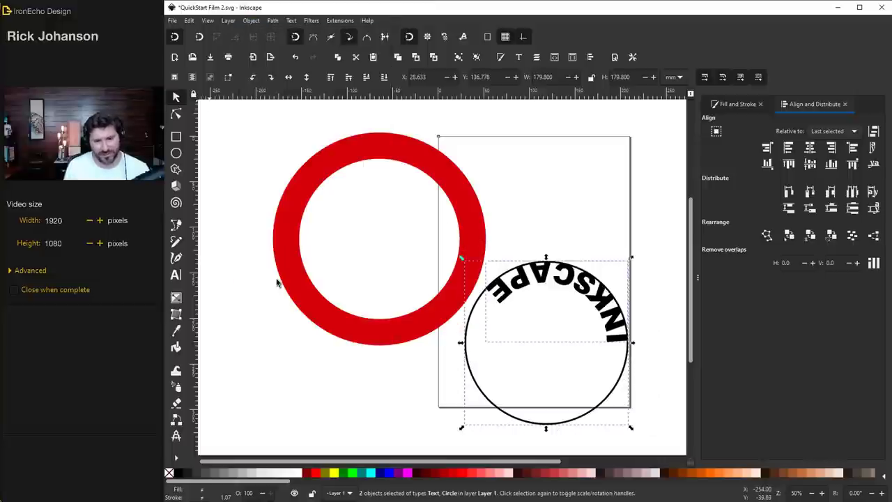
Move the flipped curved text onto the ring's lower arc and rotate it to read upright, leaving the black circle selected
{"action": "left_click", "coordinate": [620, 336]}
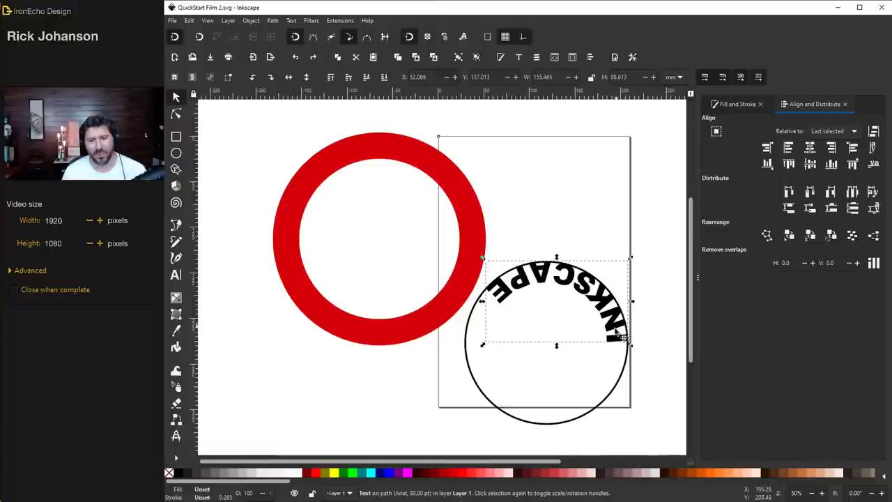
{"action": "left_click", "coordinate": [622, 335]}
{"action": "left_click_drag", "start_coordinate": [630, 343], "coordinate": [429, 341]}
{"action": "left_click", "coordinate": [598, 281]}
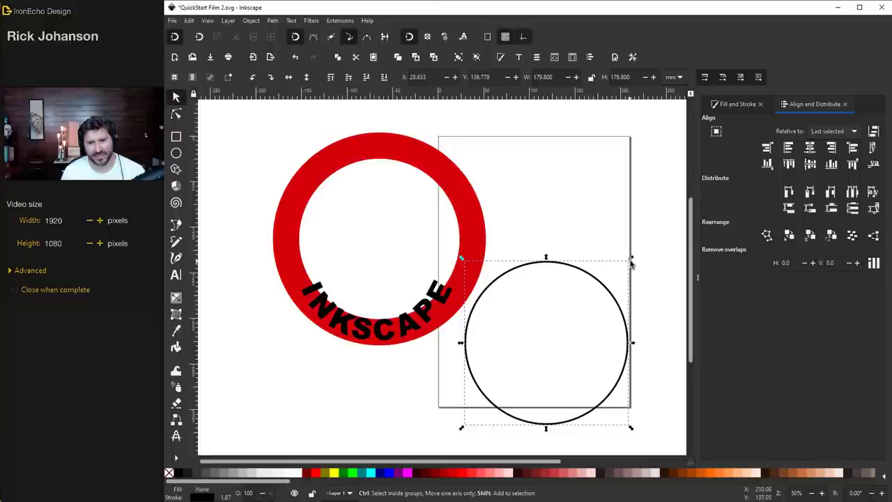
Enlarge the black circle to about 227 mm across and reposition the flatter curved text on the red ring's lower arc
{"action": "left_click_drag", "start_coordinate": [648, 260], "coordinate": [659, 244]}
{"action": "left_click_drag", "start_coordinate": [416, 338], "coordinate": [433, 320]}
{"action": "left_click_drag", "start_coordinate": [462, 284], "coordinate": [463, 286]}
{"action": "left_click", "coordinate": [408, 383]}
{"action": "left_click", "coordinate": [432, 321]}
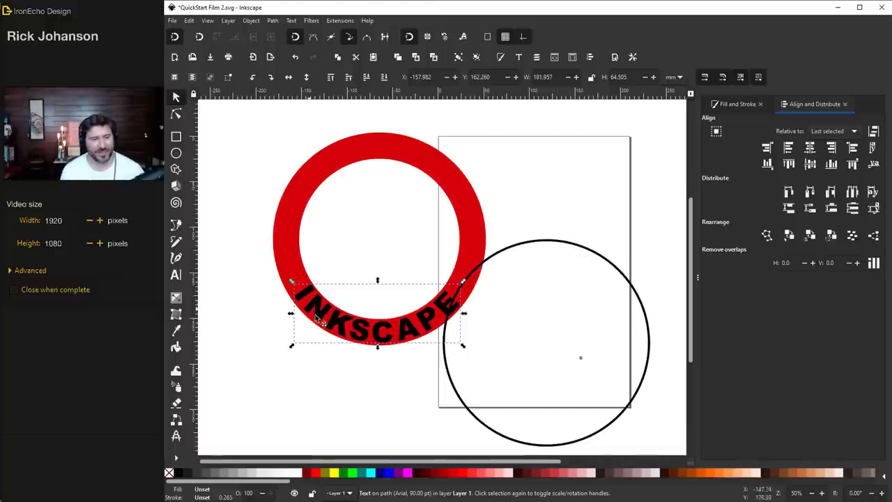
Try moving and deleting the black circle that carries the text path, and undo both changes
{"action": "left_click", "coordinate": [513, 251]}
{"action": "left_click_drag", "start_coordinate": [513, 252], "coordinate": [564, 233]}
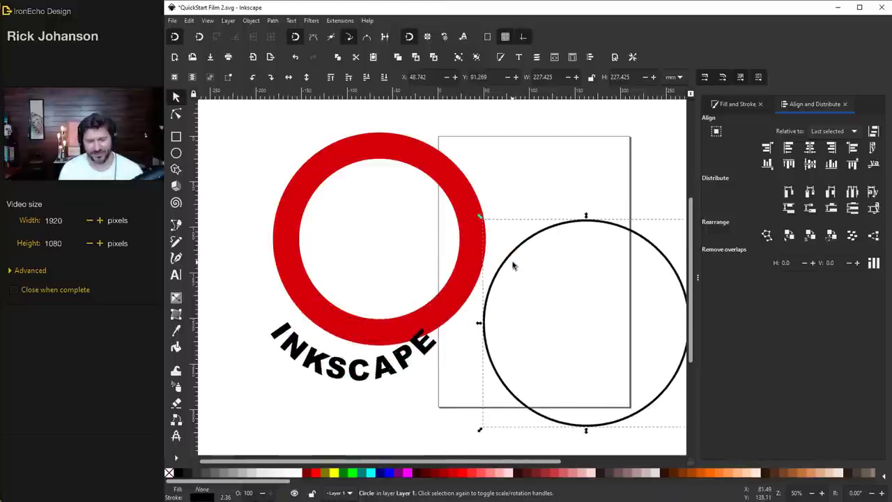
{"action": "key", "text": "Delete"}
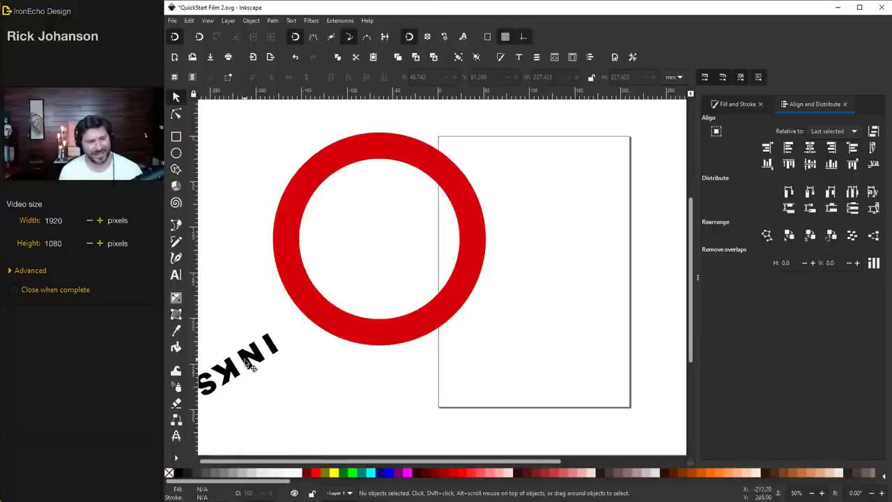
{"action": "key", "text": "ctrl+z"}
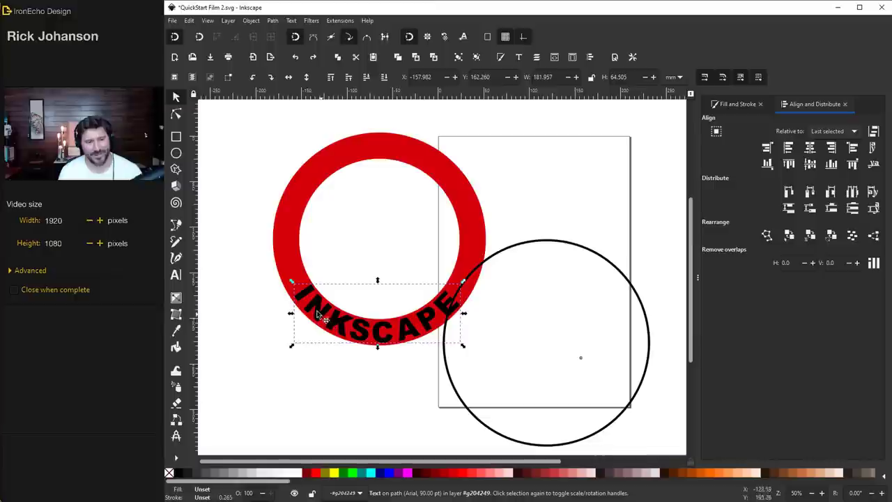
Group the curved INKSCAPE text with the red ring and move the group up and away from the black circle
{"action": "left_click", "coordinate": [290, 247], "text": "shift"}
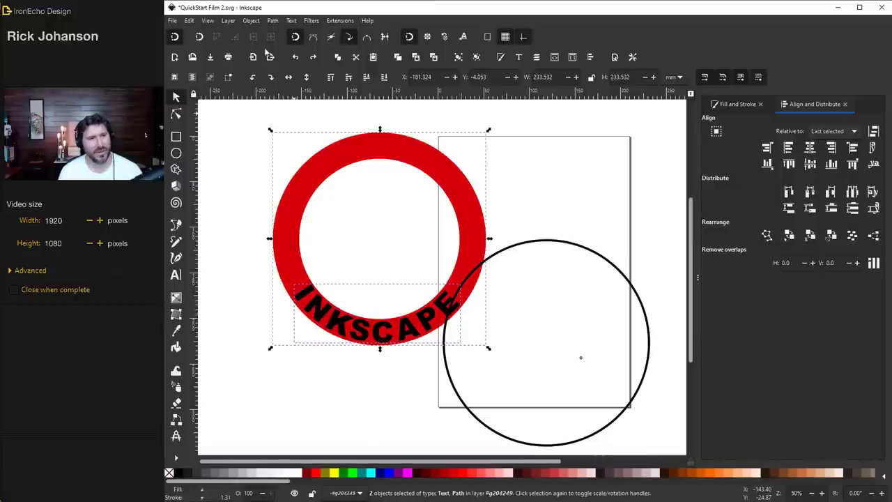
{"action": "left_click", "coordinate": [252, 21]}
{"action": "left_click", "coordinate": [267, 103]}
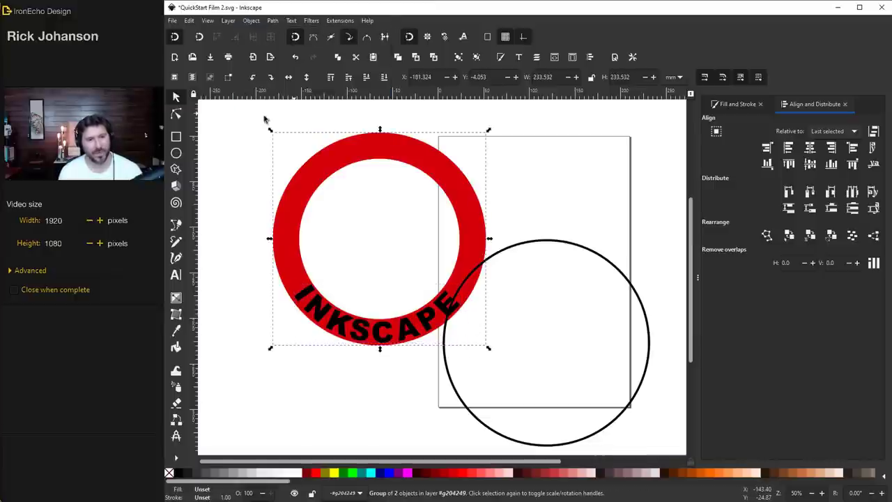
{"action": "left_click_drag", "start_coordinate": [293, 219], "coordinate": [242, 182]}
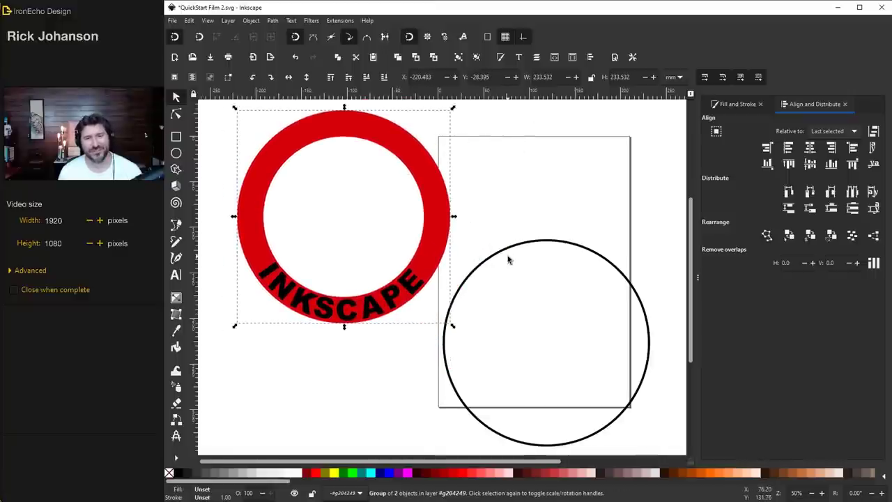
Save the document as QuickStart Film 3.svg, and delete the ring group and the black circle from the canvas
{"action": "key", "text": "ctrl+s"}
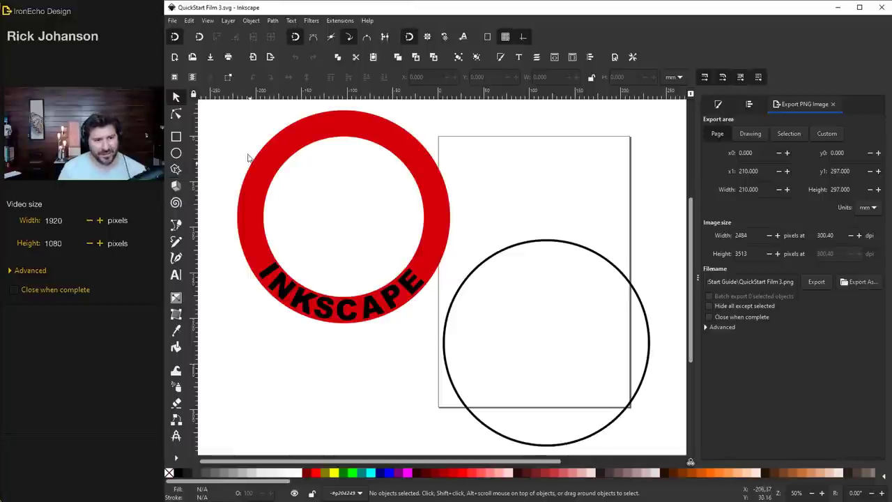
{"action": "left_click", "coordinate": [273, 165]}
{"action": "key", "text": "Delete"}
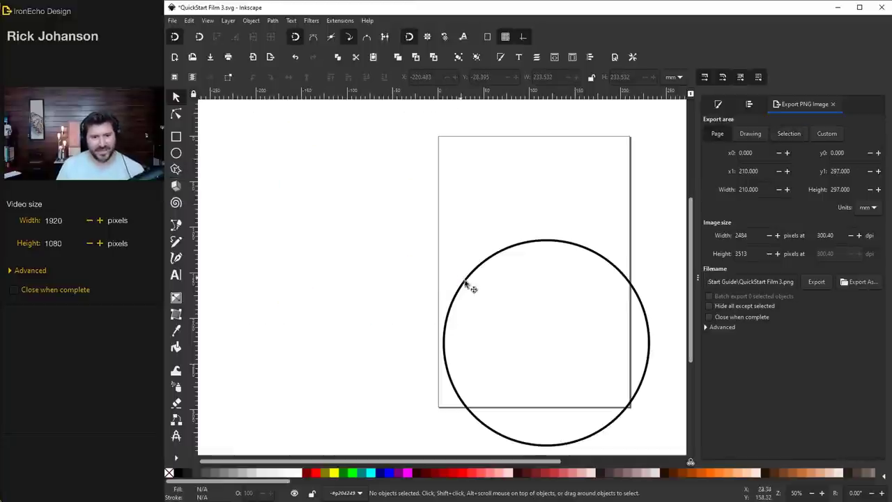
{"action": "left_click", "coordinate": [462, 282]}
{"action": "key", "text": "Delete"}
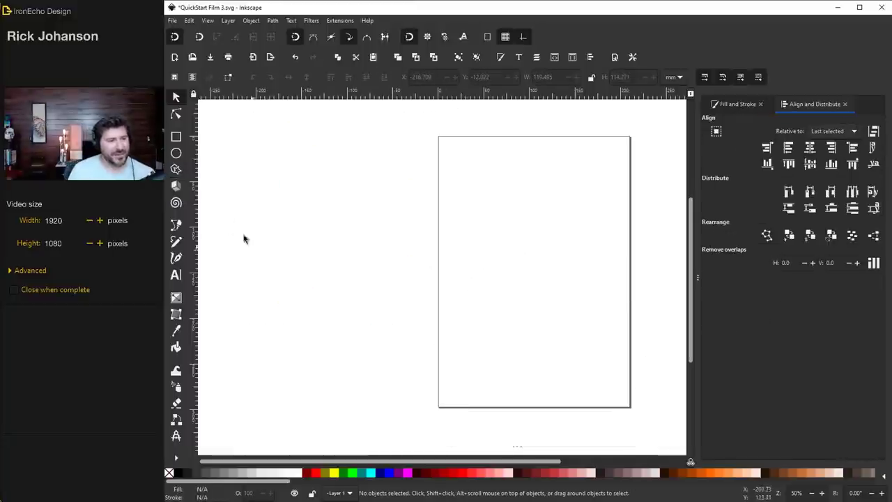
Draw a five-cornered regular polygon about 123 mm wide to the left of the page
{"action": "left_click", "coordinate": [176, 169]}
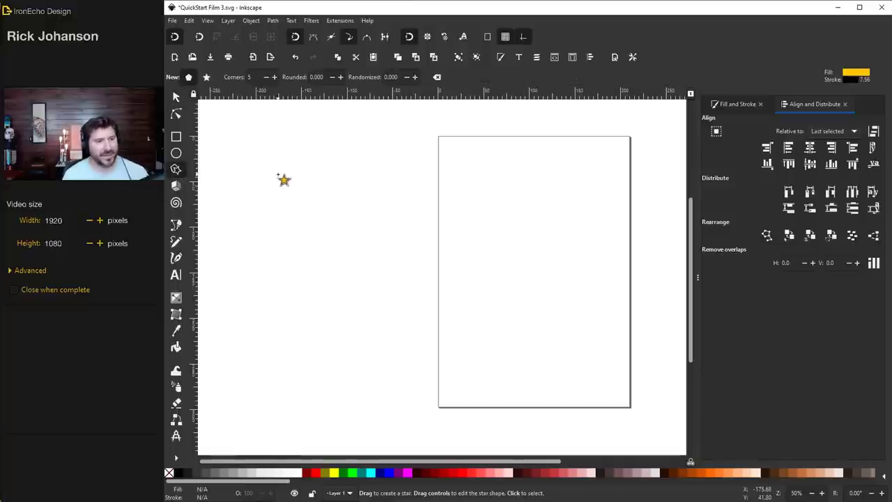
{"action": "left_click_drag", "start_coordinate": [294, 179], "coordinate": [329, 226]}
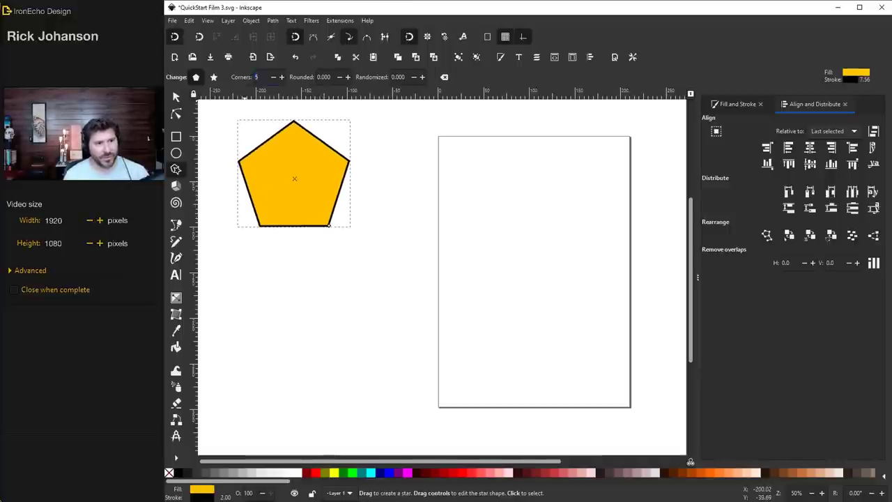
Try 9 corners and a rounding of 0.1 on the pentagon, and restore its 5 sharp corners
{"action": "scroll", "coordinate": [249, 77], "scroll_direction": "up", "scroll_amount": 3}
{"action": "type", "text": "9"}
{"action": "key", "text": "Return"}
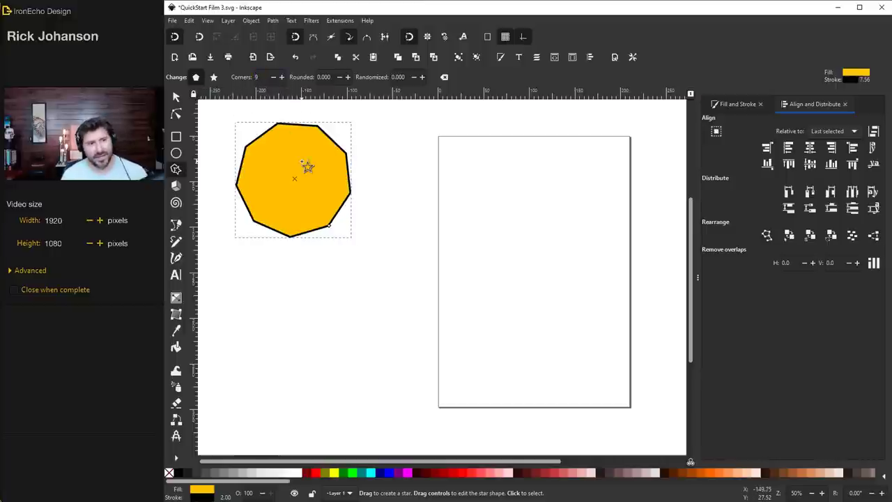
{"action": "scroll", "coordinate": [251, 81], "scroll_direction": "down", "scroll_amount": 4}
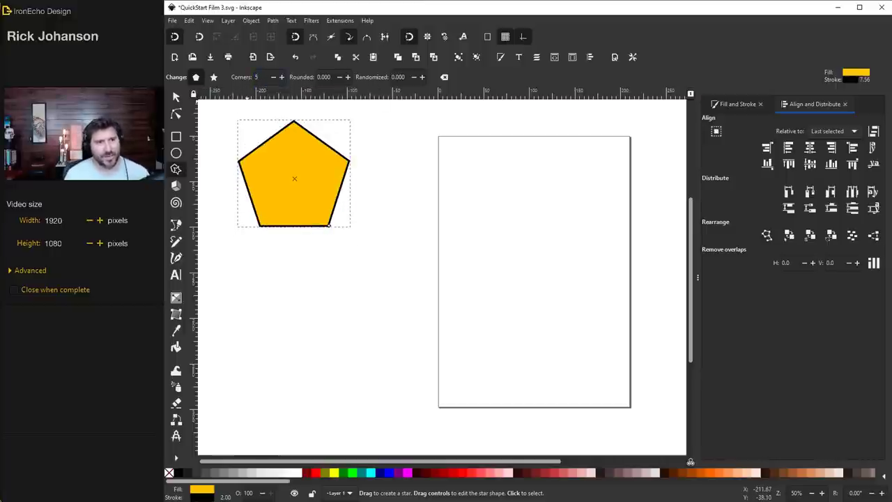
{"action": "scroll", "coordinate": [349, 79], "scroll_direction": "up", "scroll_amount": 9}
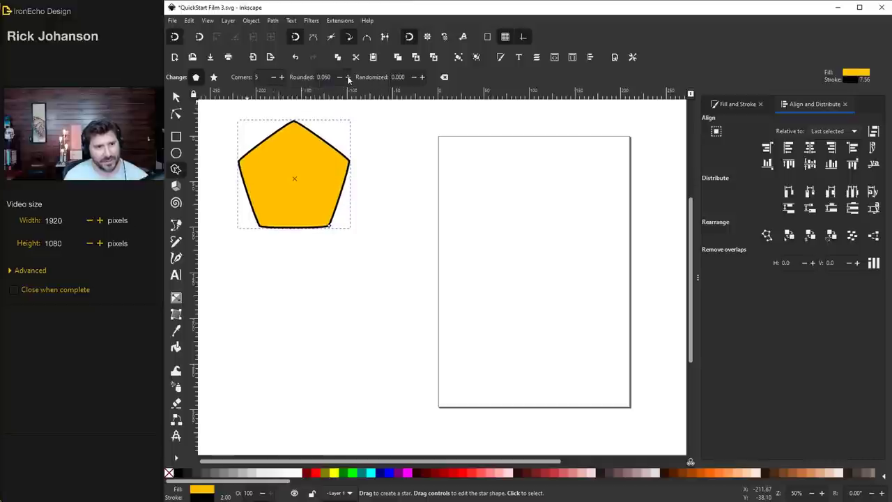
{"action": "scroll", "coordinate": [348, 80], "scroll_direction": "up", "scroll_amount": 1}
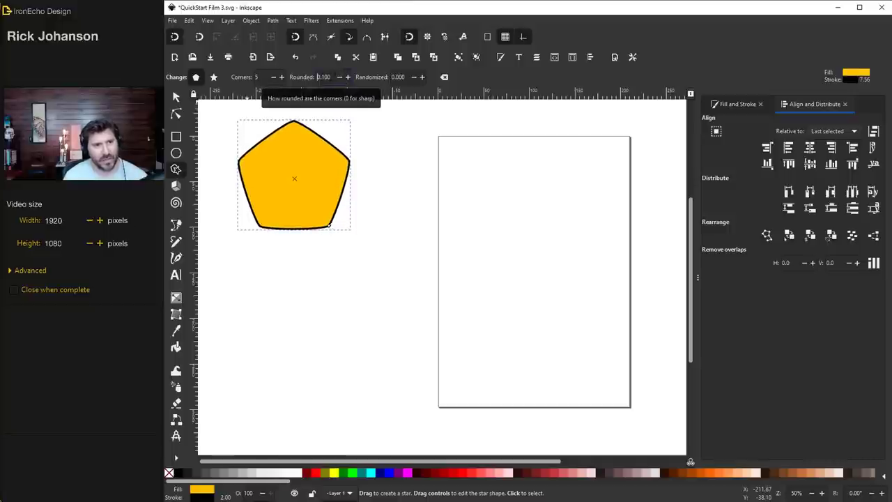
{"action": "left_click", "coordinate": [444, 78]}
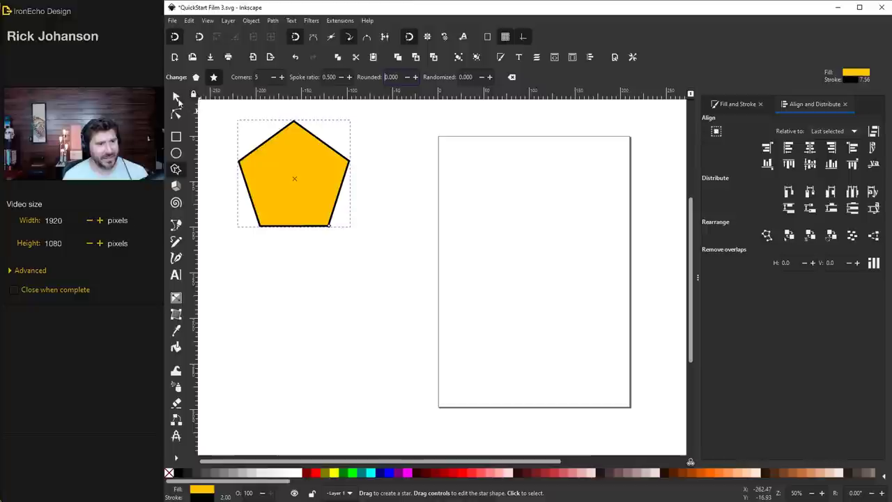
Move the pentagon closer to the page and draw a five-cornered star with a 0.5 spoke ratio beside it
{"action": "left_click", "coordinate": [176, 96]}
{"action": "left_click_drag", "start_coordinate": [288, 172], "coordinate": [369, 213]}
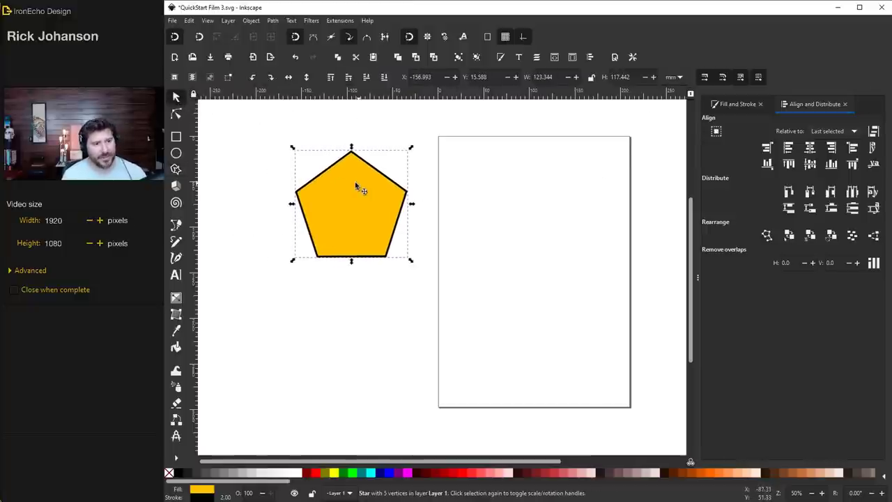
{"action": "left_click", "coordinate": [177, 169]}
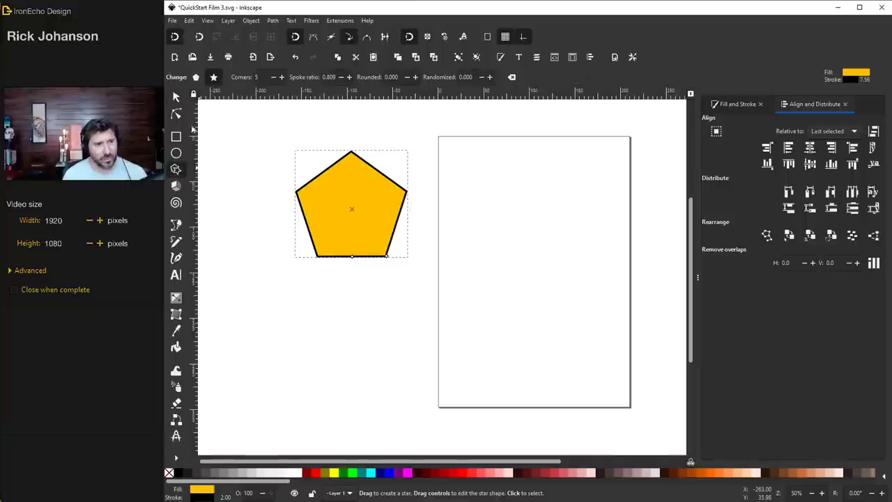
{"action": "left_click", "coordinate": [196, 77]}
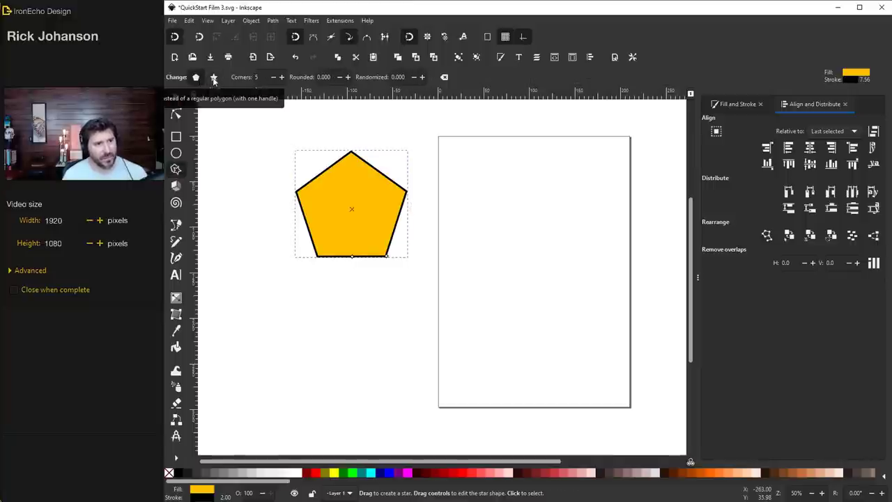
{"action": "left_click", "coordinate": [214, 78]}
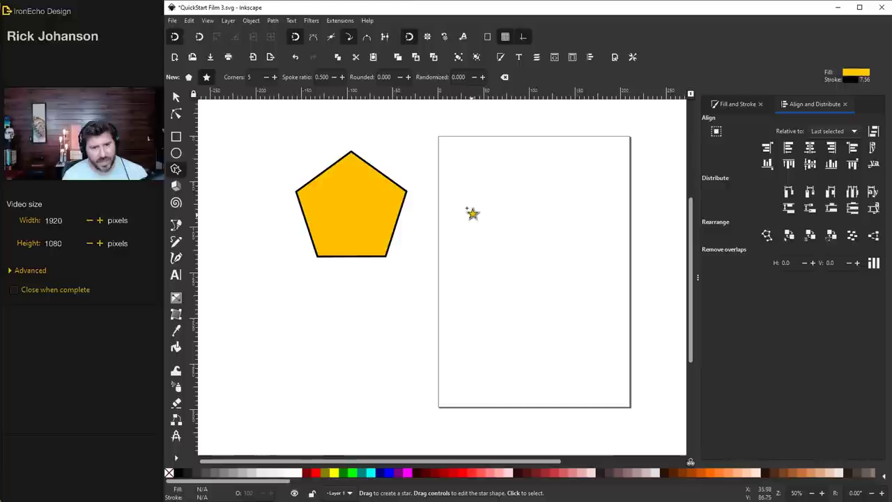
{"action": "left_click_drag", "start_coordinate": [460, 192], "coordinate": [500, 253]}
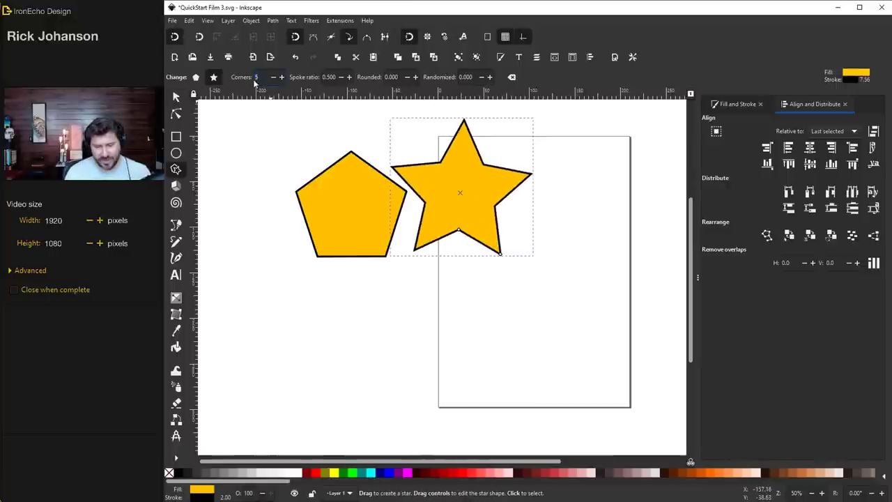
Set the star to 8 corners with a spoke ratio of 0.4, and save the document
{"action": "type", "text": "8"}
{"action": "key", "text": "Return"}
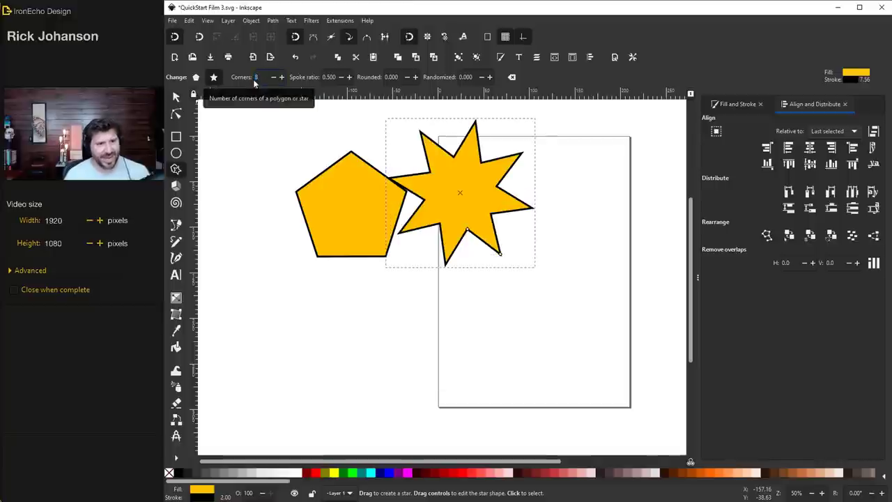
{"action": "key", "text": "Tab"}
{"action": "left_click", "coordinate": [350, 77]}
{"action": "left_click", "coordinate": [349, 77]}
{"action": "left_click", "coordinate": [349, 77]}
{"action": "left_click", "coordinate": [350, 76]}
{"action": "left_click", "coordinate": [341, 78]}
{"action": "left_click", "coordinate": [342, 77]}
{"action": "left_click", "coordinate": [341, 77]}
{"action": "left_click", "coordinate": [342, 77]}
{"action": "left_click", "coordinate": [342, 76]}
{"action": "left_click", "coordinate": [342, 77]}
{"action": "left_click", "coordinate": [341, 76]}
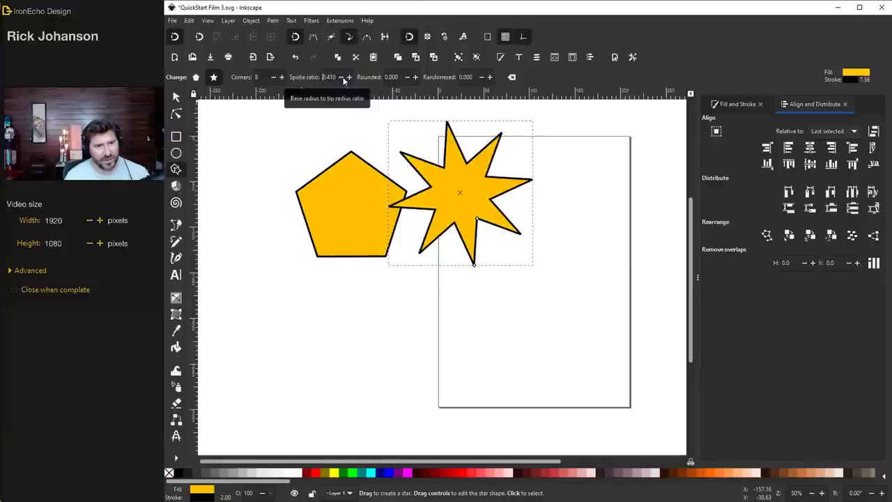
{"action": "left_click", "coordinate": [342, 77]}
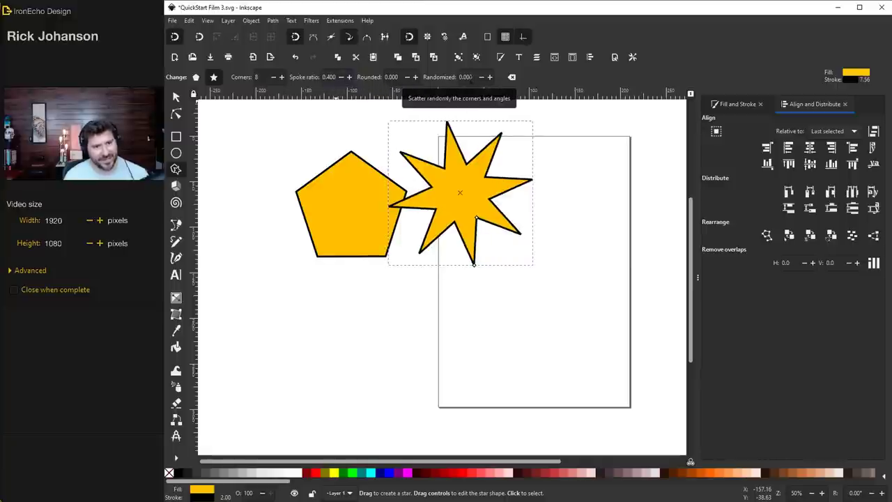
{"action": "key", "text": "ctrl+s"}
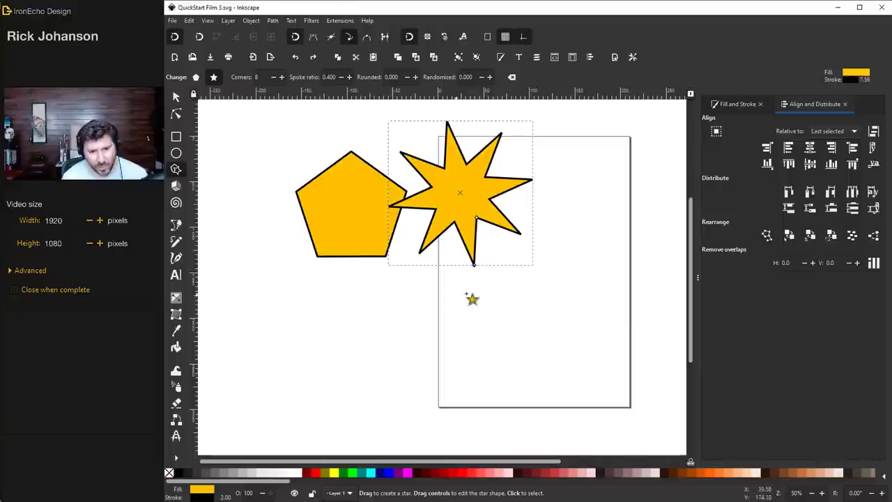
Reshape the star with its handles into twisted, overlapping spokes with a ratio of about 0.7, and save the document
{"action": "left_click_drag", "start_coordinate": [476, 266], "coordinate": [462, 196]}
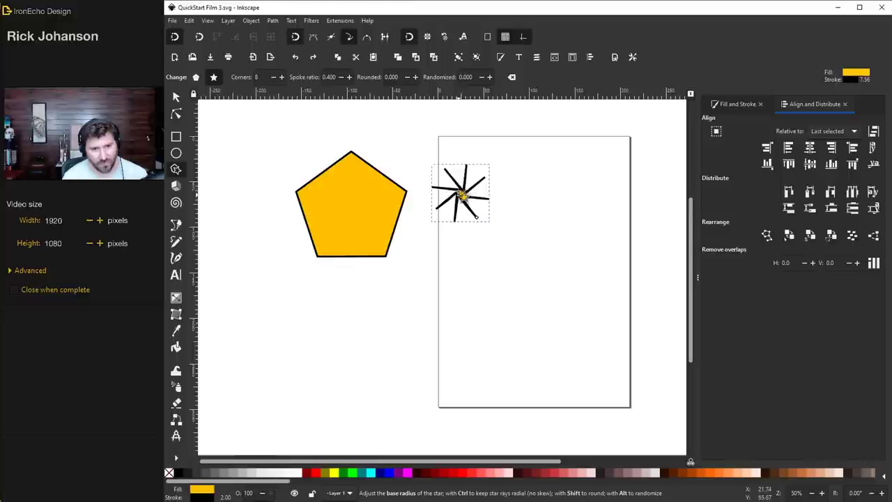
{"action": "mouse_move", "coordinate": [446, 137]}
{"action": "left_mouse_down"}
{"action": "mouse_move", "coordinate": [369, 143]}
{"action": "mouse_move", "coordinate": [355, 219]}
{"action": "mouse_move", "coordinate": [375, 163]}
{"action": "mouse_move", "coordinate": [455, 151]}
{"action": "left_mouse_up"}
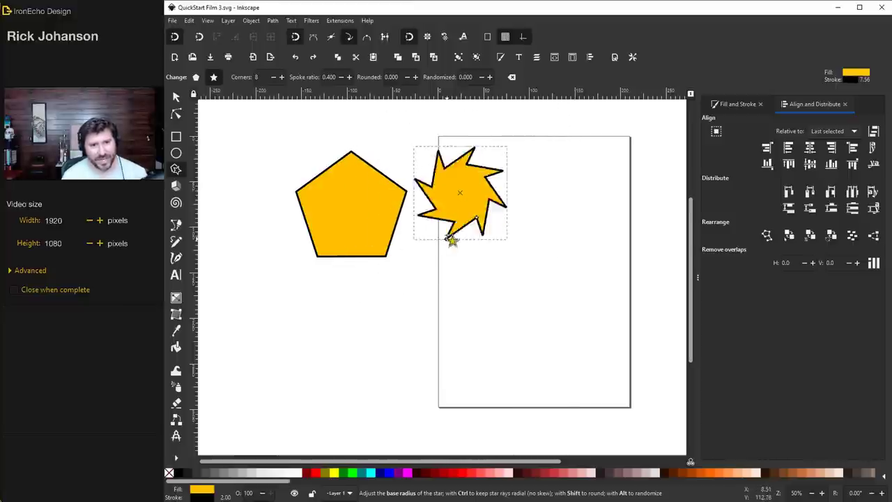
{"action": "mouse_move", "coordinate": [509, 202]}
{"action": "left_mouse_down"}
{"action": "mouse_move", "coordinate": [500, 168]}
{"action": "mouse_move", "coordinate": [502, 204]}
{"action": "left_mouse_up"}
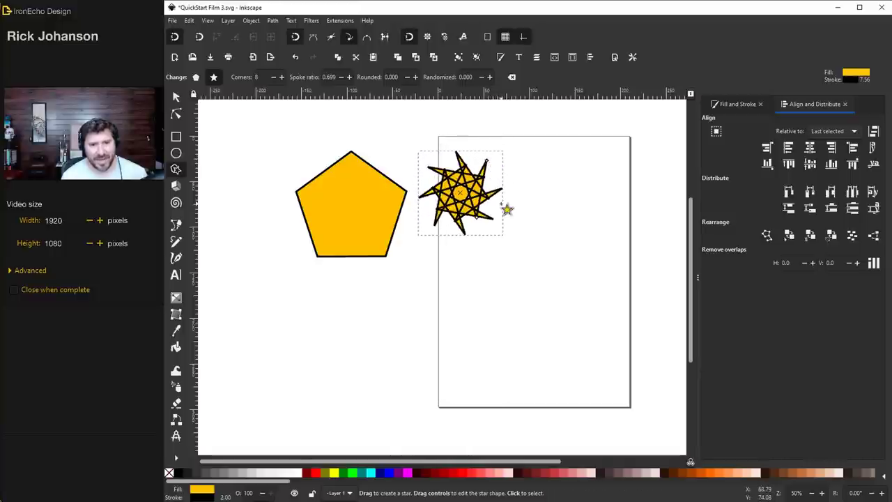
{"action": "key", "text": "s"}
{"action": "key", "text": "ctrl+s"}
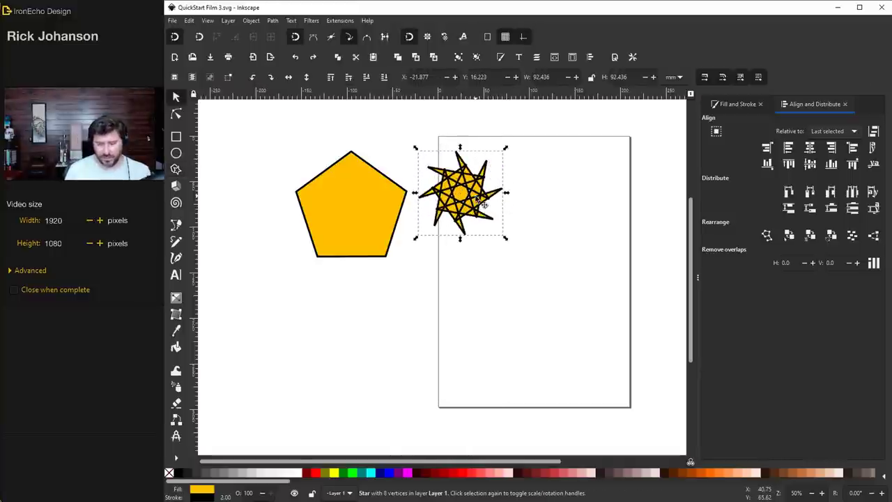
Delete the twisted star and move the pentagon right next to the page's left edge
{"action": "key", "text": "Delete"}
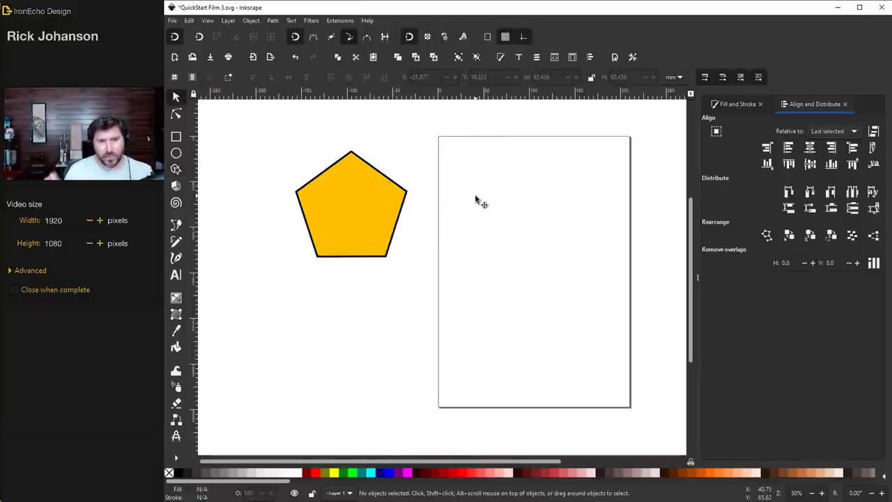
{"action": "left_click", "coordinate": [384, 200]}
{"action": "mouse_move", "coordinate": [351, 202]}
{"action": "left_mouse_down"}
{"action": "mouse_move", "coordinate": [416, 207]}
{"action": "mouse_move", "coordinate": [353, 216]}
{"action": "left_mouse_up"}
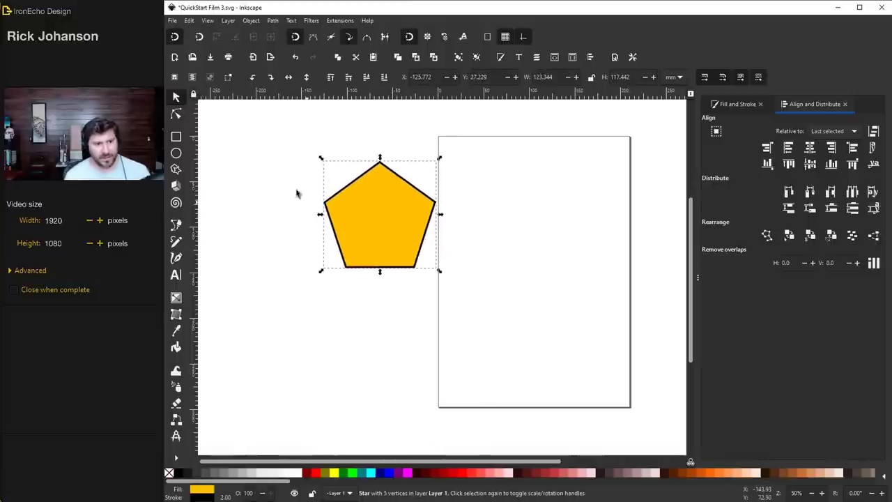
Rotate the pentagon around its own center, and move its rotation center to a point well below the shape
{"action": "left_click", "coordinate": [407, 192]}
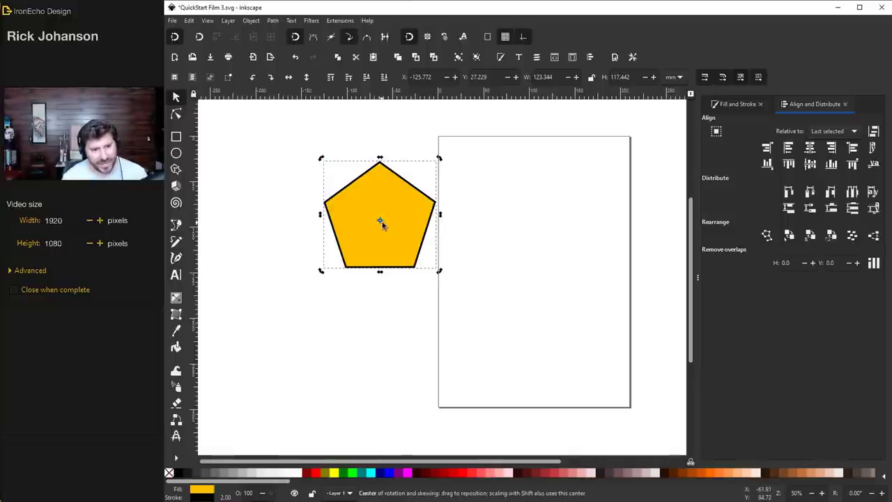
{"action": "left_click_drag", "start_coordinate": [440, 159], "coordinate": [380, 279]}
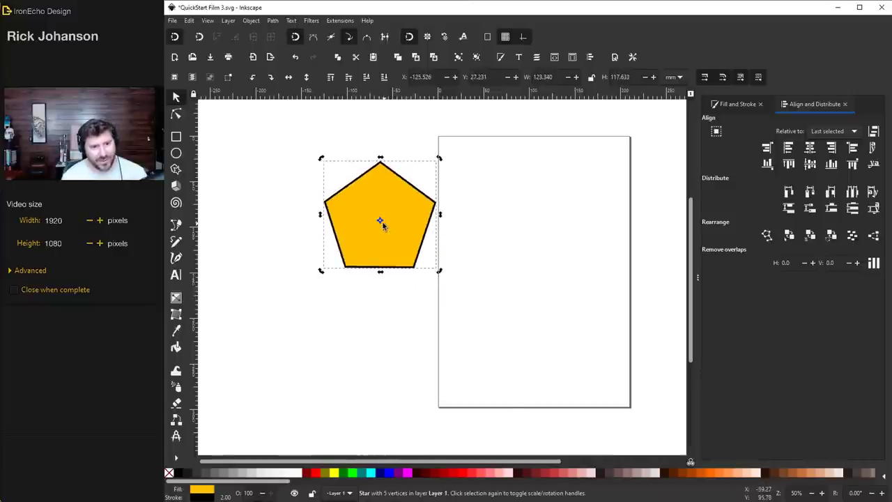
{"action": "left_click_drag", "start_coordinate": [380, 222], "coordinate": [375, 346]}
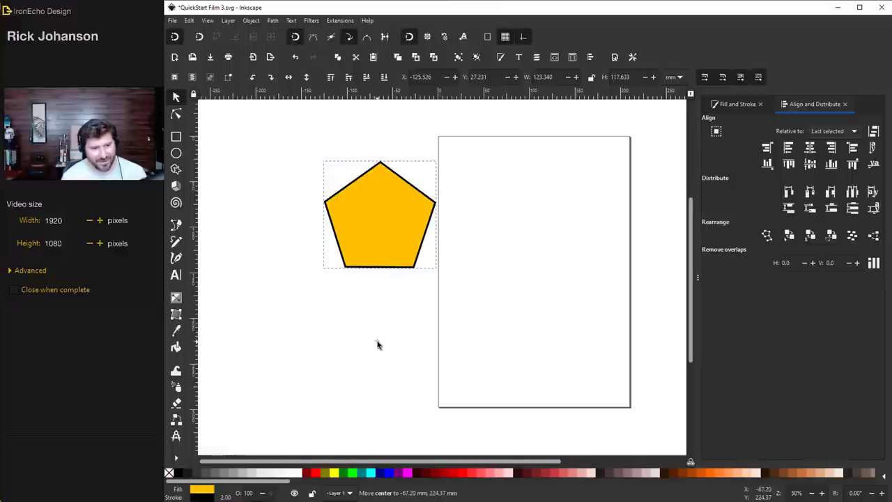
Move the pentagon's rotation center up to a point closer to its bottom edge, and start rotating the shape around it
{"action": "left_click_drag", "start_coordinate": [377, 344], "coordinate": [377, 341]}
{"action": "left_click_drag", "start_coordinate": [439, 159], "coordinate": [422, 210]}
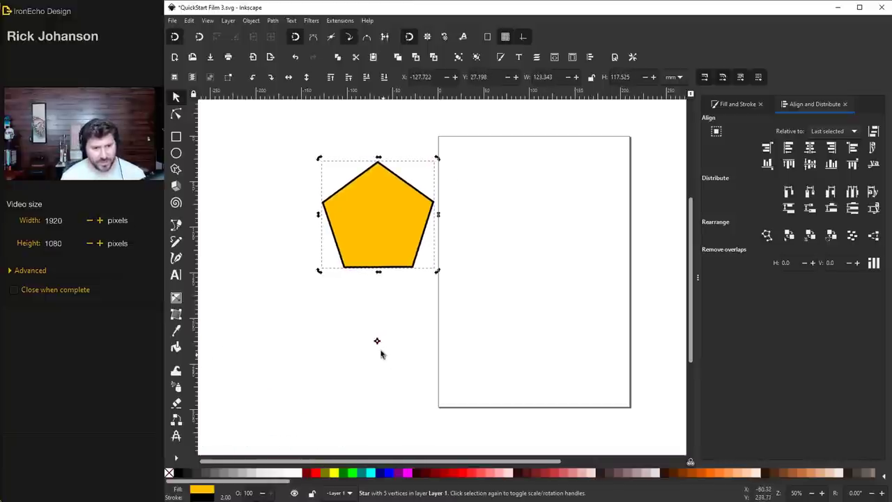
{"action": "left_click_drag", "start_coordinate": [377, 341], "coordinate": [377, 318]}
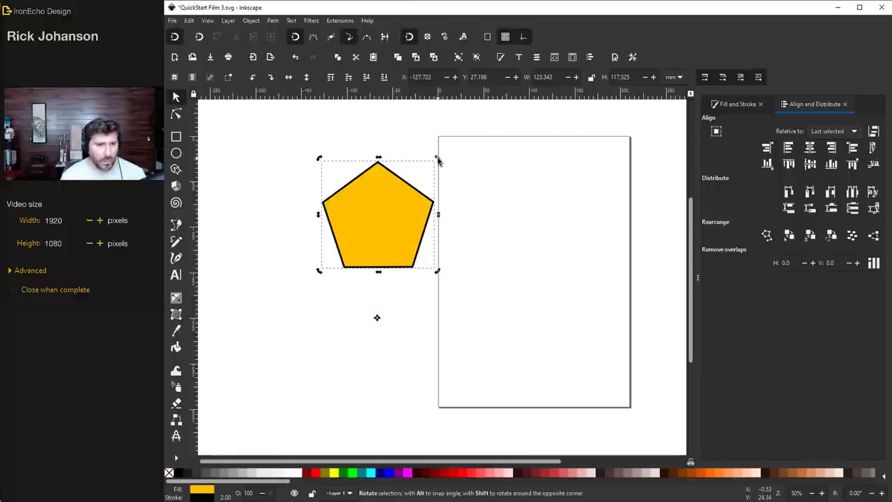
{"action": "mouse_move", "coordinate": [438, 161]}
{"action": "left_mouse_down"}
{"action": "mouse_move", "coordinate": [482, 195]}
{"action": "mouse_move", "coordinate": [439, 161]}
{"action": "left_mouse_up"}
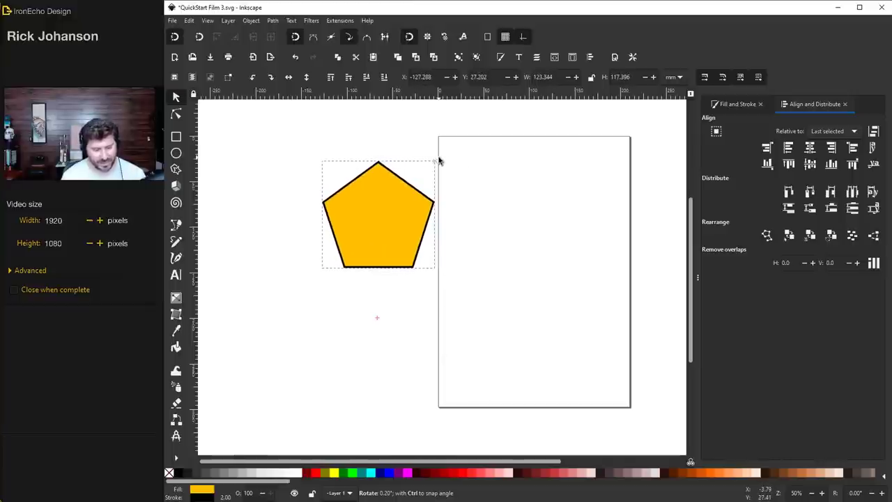
Rotate the pentagon around its custom center while stamping copies into a full overlapping ring, deselect it, and save the document
{"action": "mouse_move", "coordinate": [438, 161]}
{"action": "left_mouse_down"}
{"action": "mouse_move", "coordinate": [484, 205]}
{"action": "mouse_move", "coordinate": [504, 255]}
{"action": "mouse_move", "coordinate": [513, 361]}
{"action": "mouse_move", "coordinate": [509, 390]}
{"action": "mouse_move", "coordinate": [484, 423]}
{"action": "mouse_move", "coordinate": [425, 454]}
{"action": "mouse_move", "coordinate": [390, 463]}
{"action": "mouse_move", "coordinate": [325, 454]}
{"action": "mouse_move", "coordinate": [275, 430]}
{"action": "mouse_move", "coordinate": [241, 379]}
{"action": "mouse_move", "coordinate": [232, 314]}
{"action": "mouse_move", "coordinate": [251, 261]}
{"action": "mouse_move", "coordinate": [349, 225]}
{"action": "left_mouse_up"}
{"action": "key", "text": "space"}
{"action": "key", "text": "space"}
{"action": "key", "text": "space"}
{"action": "key", "text": "space"}
{"action": "key", "text": "space"}
{"action": "key", "text": "space"}
{"action": "key", "text": "space"}
{"action": "key", "text": "space"}
{"action": "key", "text": "space"}
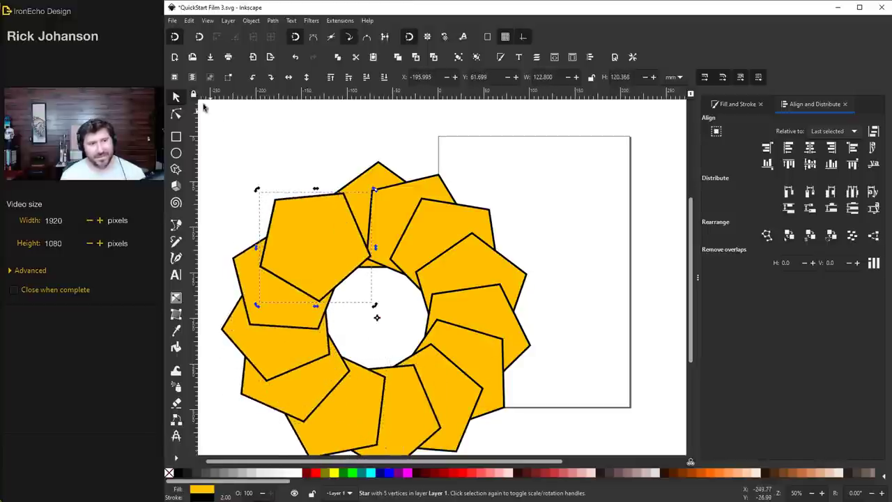
{"action": "key", "text": "Escape"}
{"action": "key", "text": "ctrl+s"}
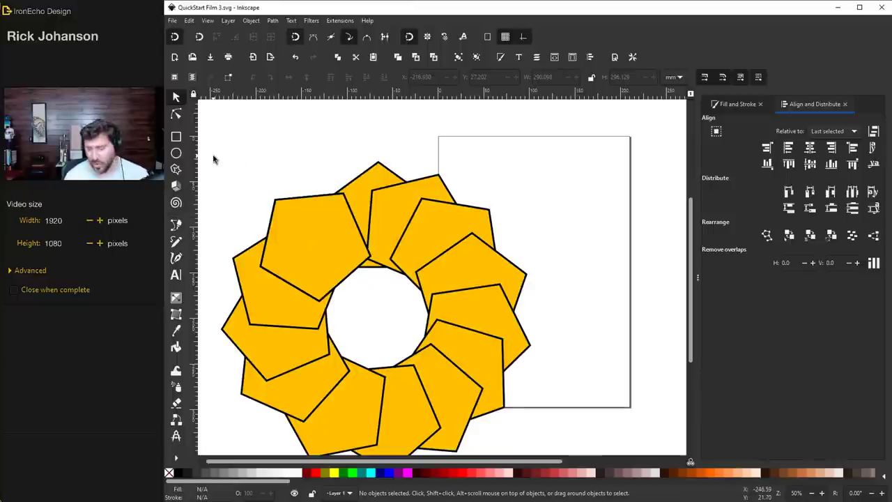
Select all the pentagons in the ring and delete them, leaving an empty page
{"action": "left_click_drag", "start_coordinate": [206, 122], "coordinate": [592, 388]}
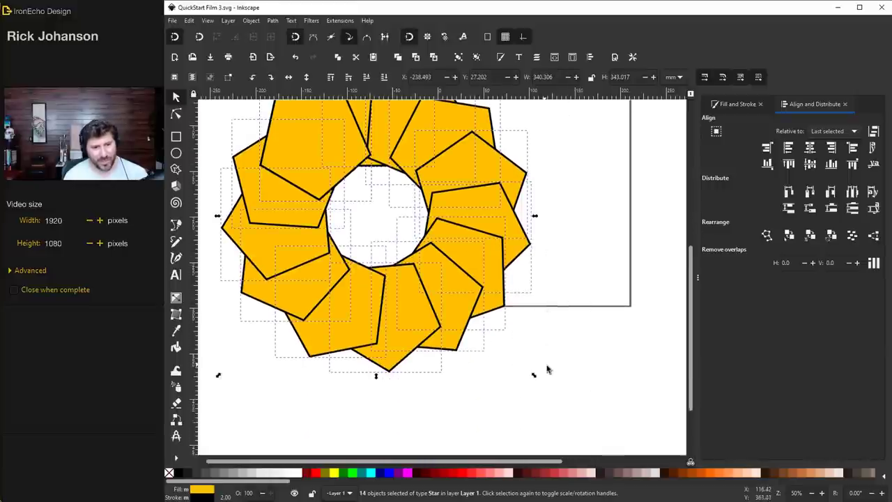
{"action": "scroll", "coordinate": [462, 374], "scroll_direction": "up", "scroll_amount": 2}
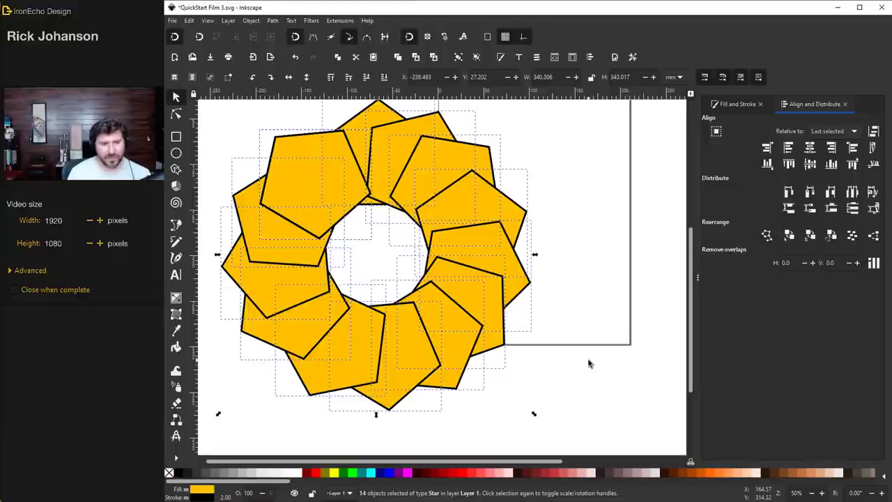
{"action": "key", "text": "Delete"}
{"action": "scroll", "coordinate": [583, 361], "scroll_direction": "up", "scroll_amount": 4}
{"action": "left_click_drag", "start_coordinate": [497, 464], "coordinate": [548, 461]}
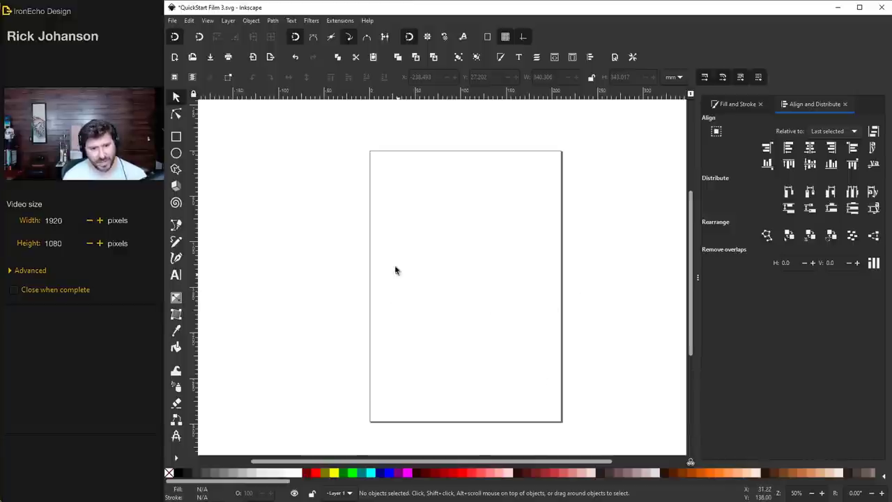
{"action": "key", "text": "ctrl+z"}
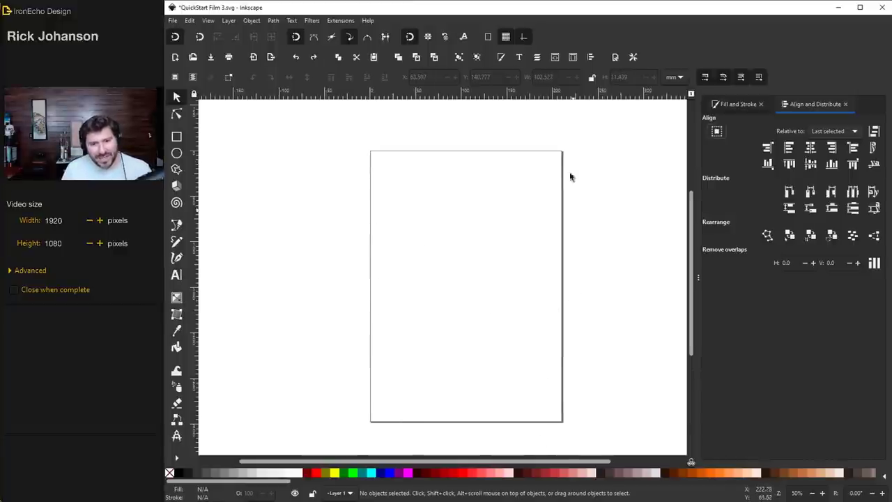
Draw a 3D box across the lower middle of the page, and toggle its Y vanishing point off and on
{"action": "left_click", "coordinate": [180, 187]}
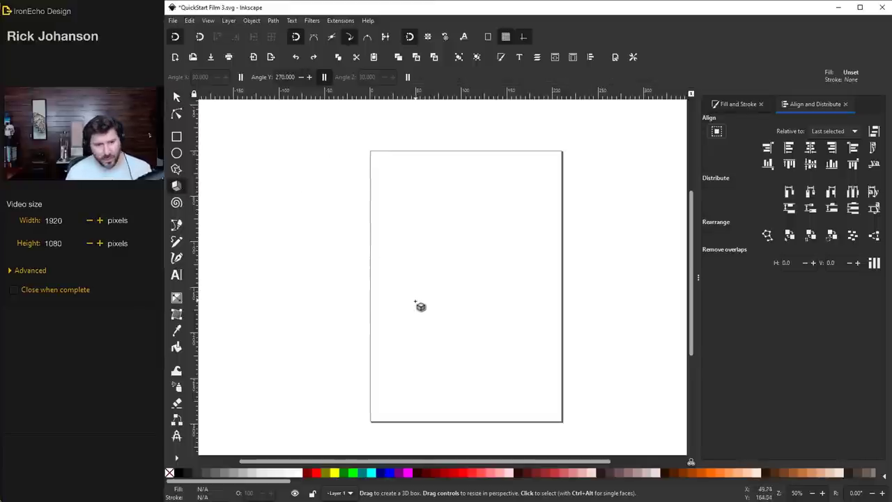
{"action": "left_click_drag", "start_coordinate": [416, 309], "coordinate": [492, 338]}
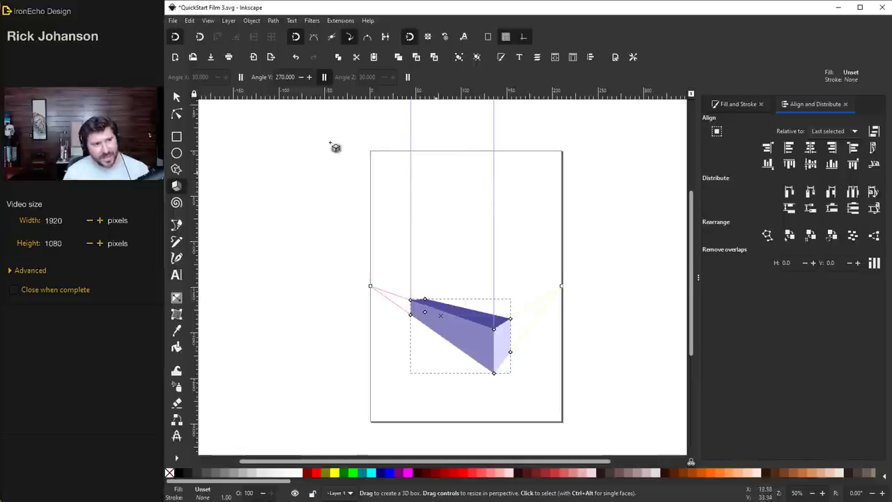
{"action": "left_click", "coordinate": [324, 78]}
{"action": "left_click", "coordinate": [325, 78]}
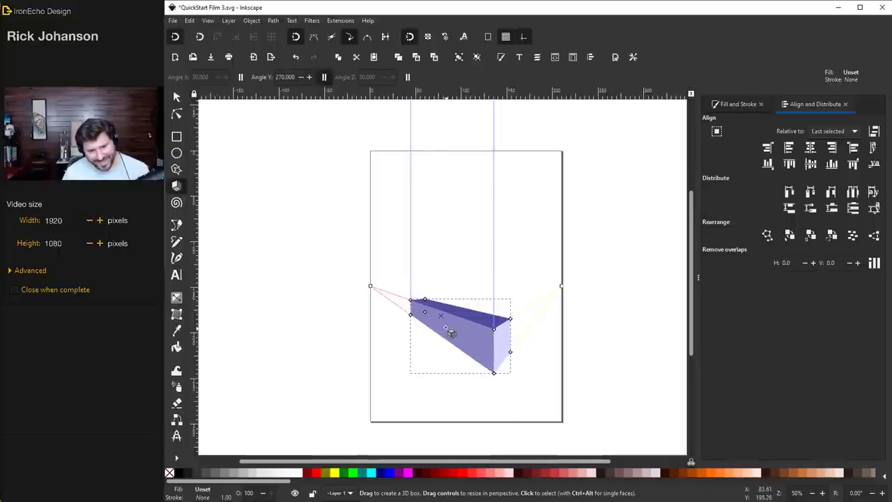
Reshape the 3D box into a wide, flat slab, and move it upward in perspective, leaving copies at the earlier positions
{"action": "left_click_drag", "start_coordinate": [446, 323], "coordinate": [424, 311]}
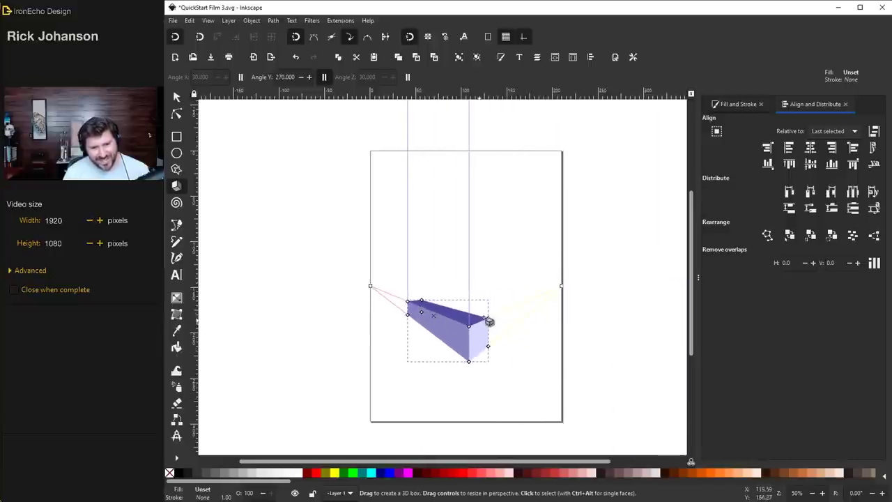
{"action": "left_click_drag", "start_coordinate": [488, 319], "coordinate": [522, 304]}
{"action": "left_click_drag", "start_coordinate": [473, 336], "coordinate": [469, 347]}
{"action": "left_click_drag", "start_coordinate": [461, 313], "coordinate": [469, 315]}
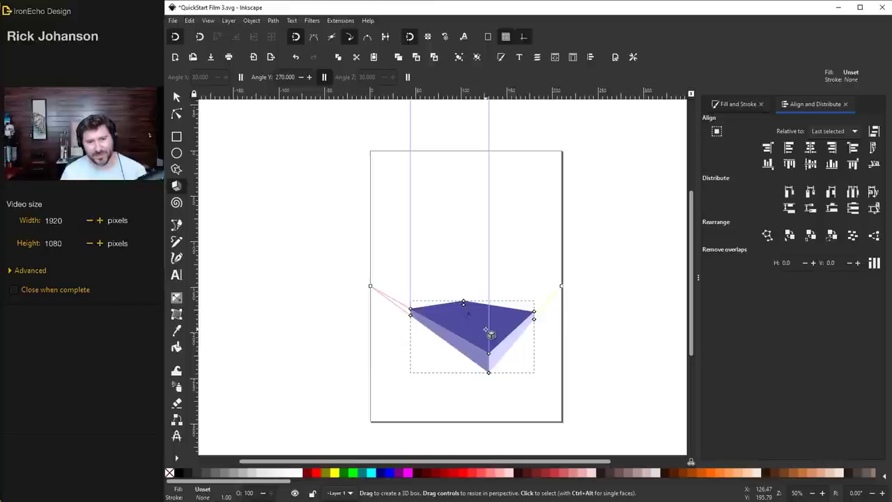
{"action": "left_click_drag", "start_coordinate": [475, 318], "coordinate": [473, 299]}
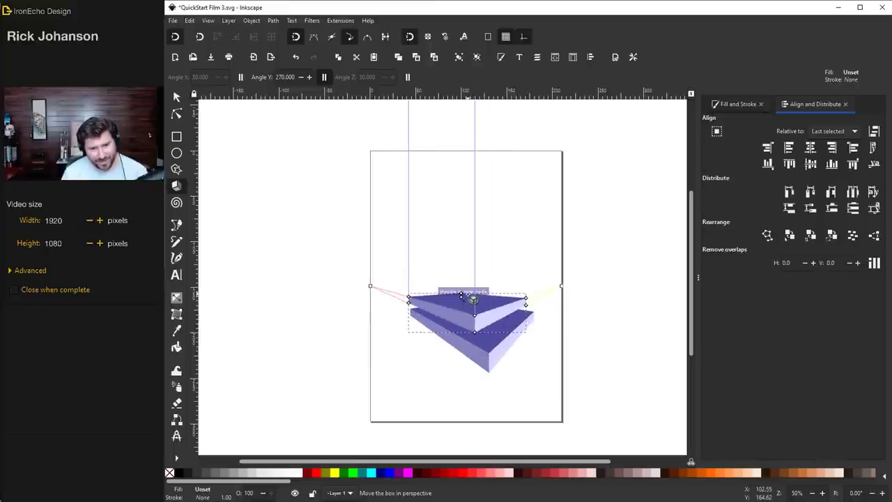
{"action": "mouse_move", "coordinate": [463, 296]}
{"action": "left_mouse_down"}
{"action": "mouse_move", "coordinate": [477, 286]}
{"action": "mouse_move", "coordinate": [465, 278]}
{"action": "left_mouse_up"}
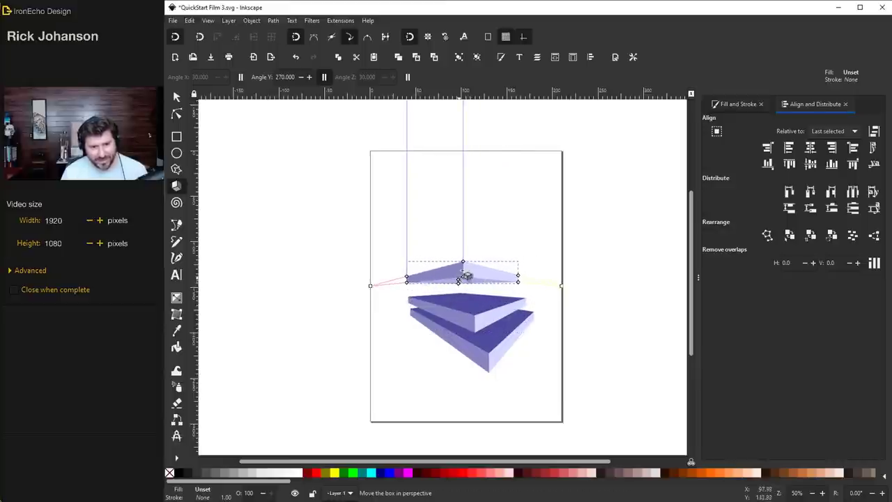
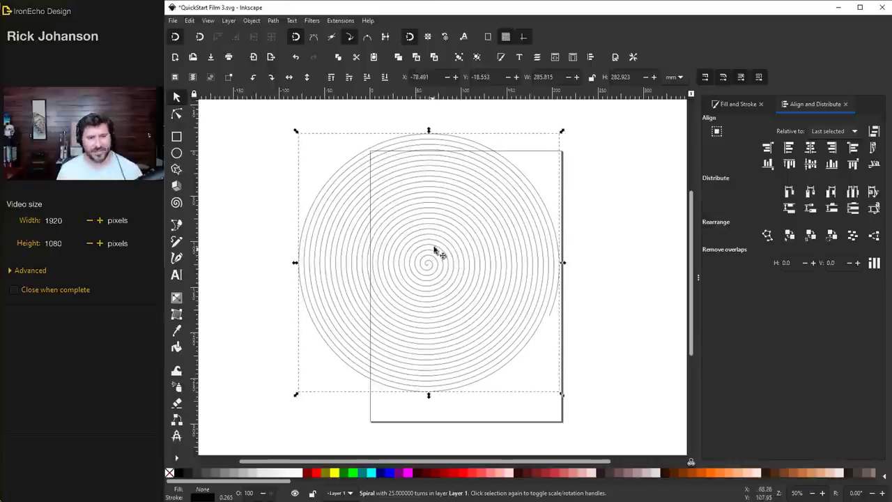
Set the spiral's stroke width to 1.0 mm, and scale the spiral up evenly to about 305 mm wide
{"action": "left_click", "coordinate": [738, 104]}
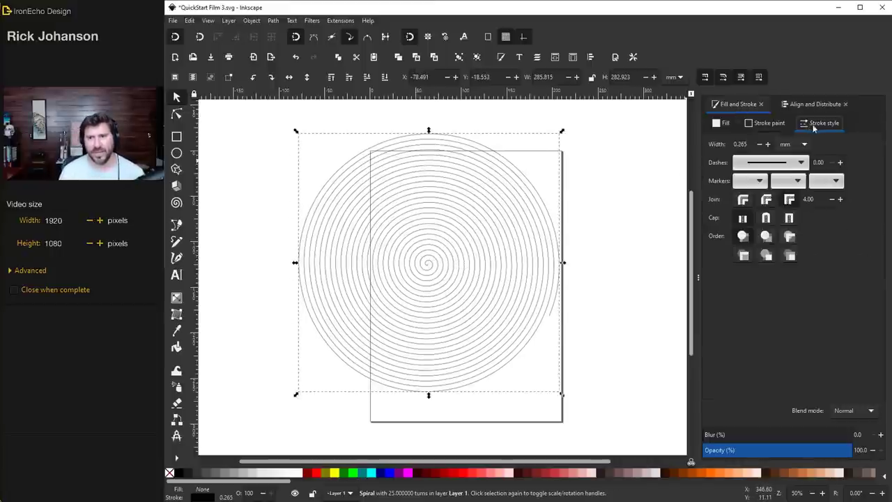
{"action": "double_click", "coordinate": [740, 144]}
{"action": "type", "text": "1.0"}
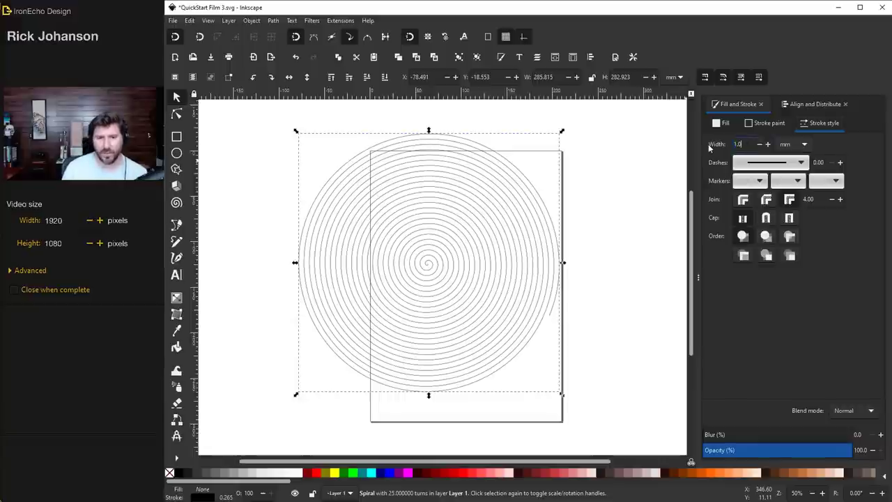
{"action": "key", "text": "Return"}
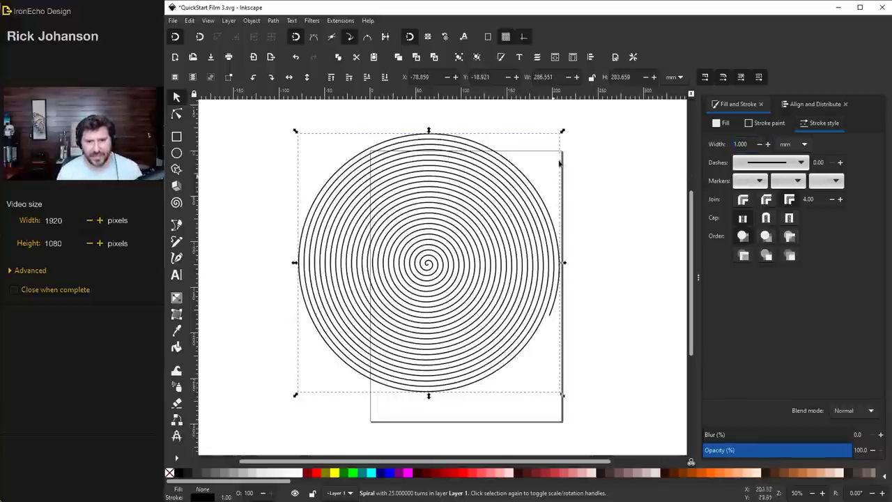
{"action": "left_click_drag", "start_coordinate": [562, 131], "coordinate": [577, 127]}
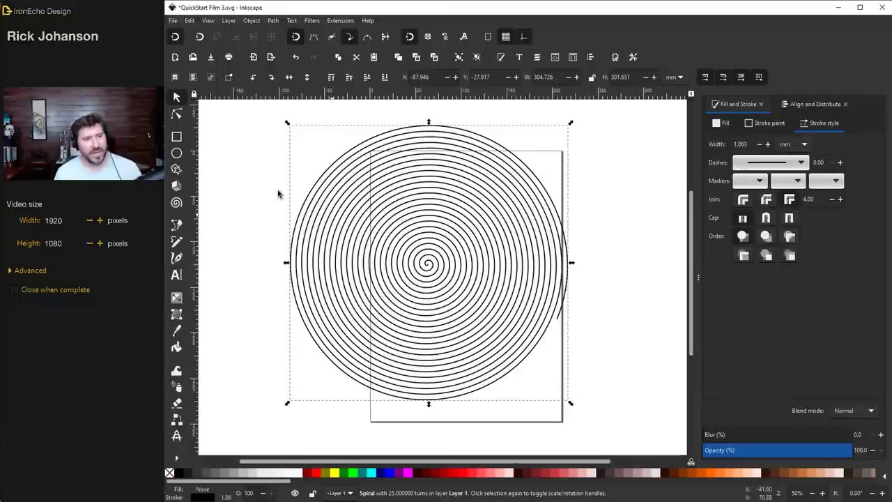
Set the spiral's divergence to 6
{"action": "left_click", "coordinate": [177, 203]}
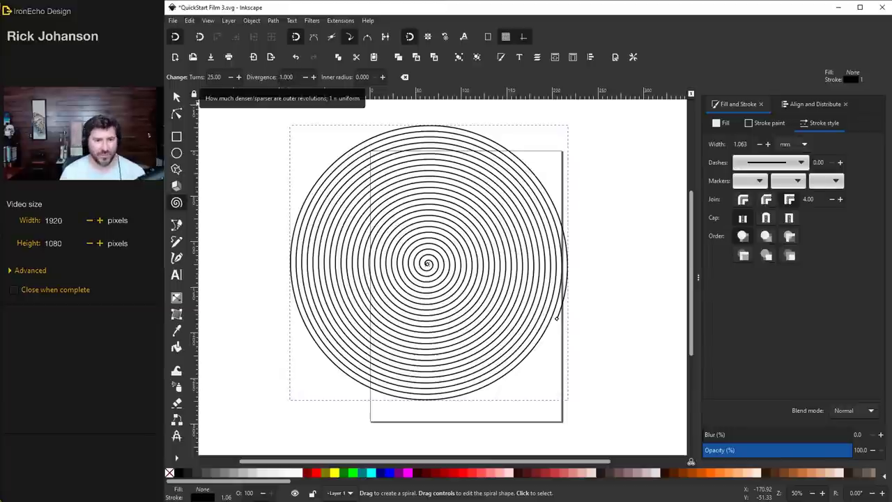
{"action": "double_click", "coordinate": [285, 77]}
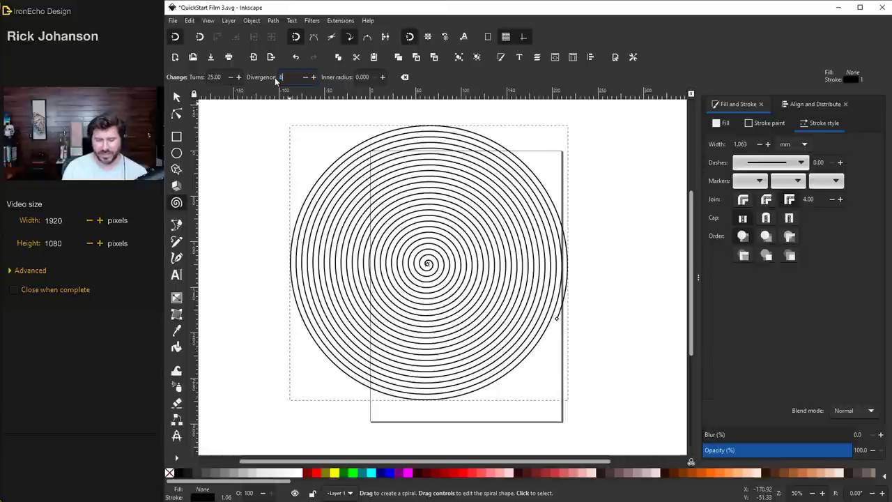
{"action": "type", "text": "6"}
{"action": "key", "text": "Return"}
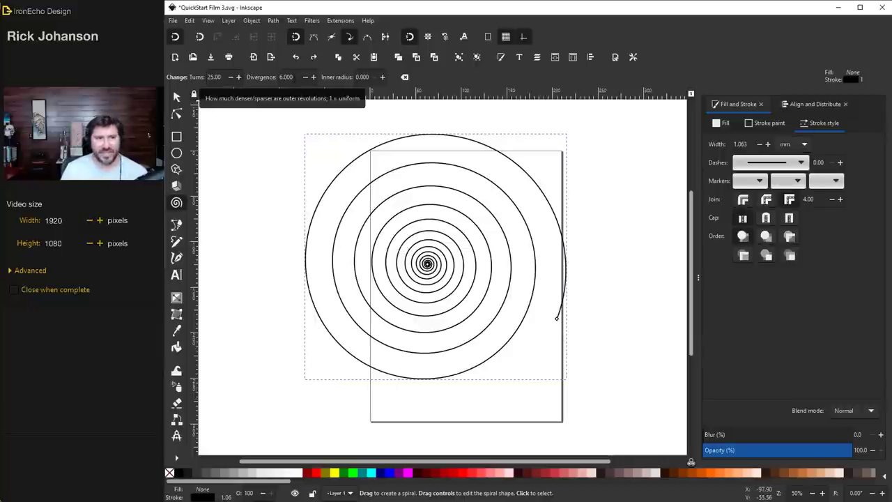
Set the spiral's divergence to 0.25, and unroll it from the inside to an inner radius of about 0.133
{"action": "triple_click", "coordinate": [283, 77]}
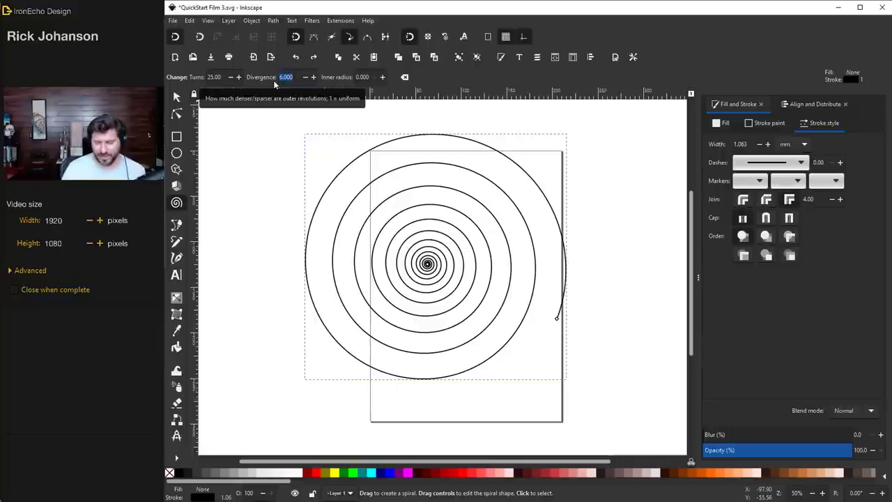
{"action": "type", "text": "25"}
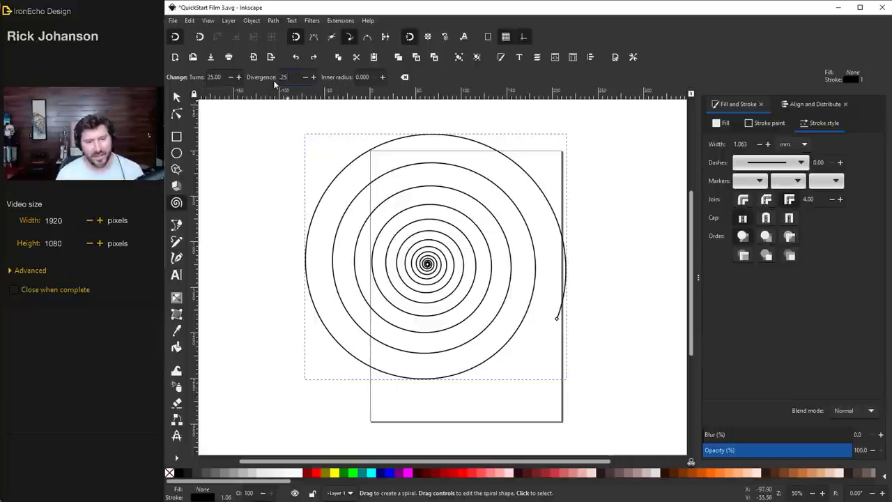
{"action": "key", "text": "Return"}
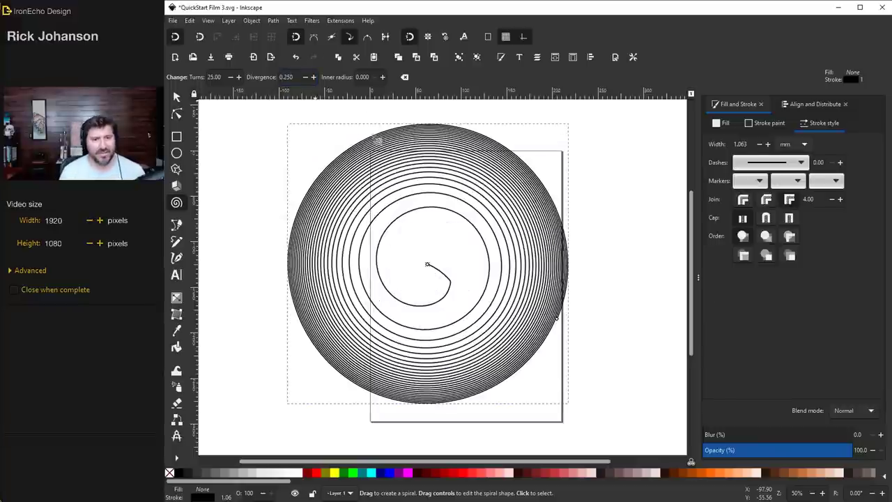
{"action": "left_click_drag", "start_coordinate": [430, 267], "coordinate": [472, 202]}
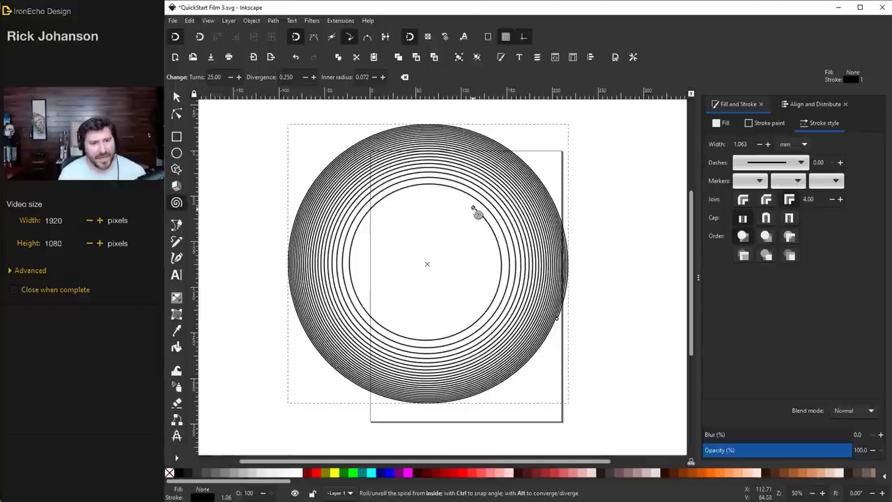
{"action": "left_click_drag", "start_coordinate": [475, 208], "coordinate": [365, 320]}
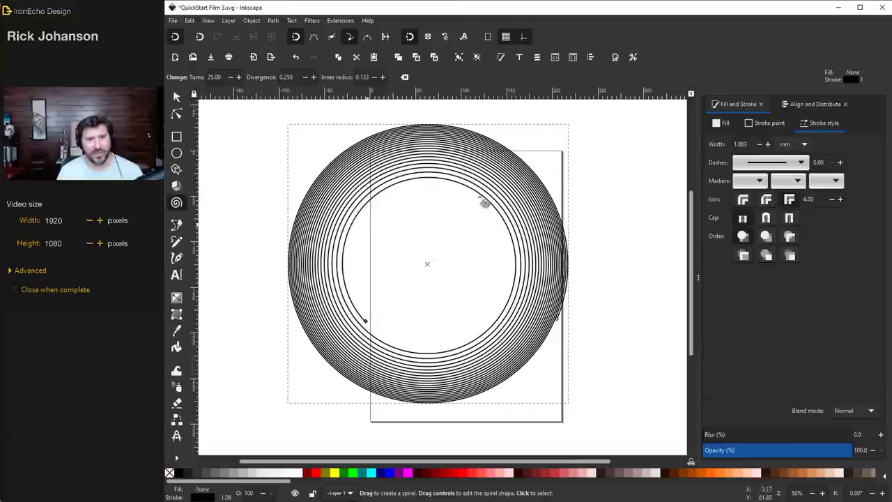
Reset the spiral's parameters to their defaults, and delete the spiral from the page
{"action": "left_click", "coordinate": [406, 78]}
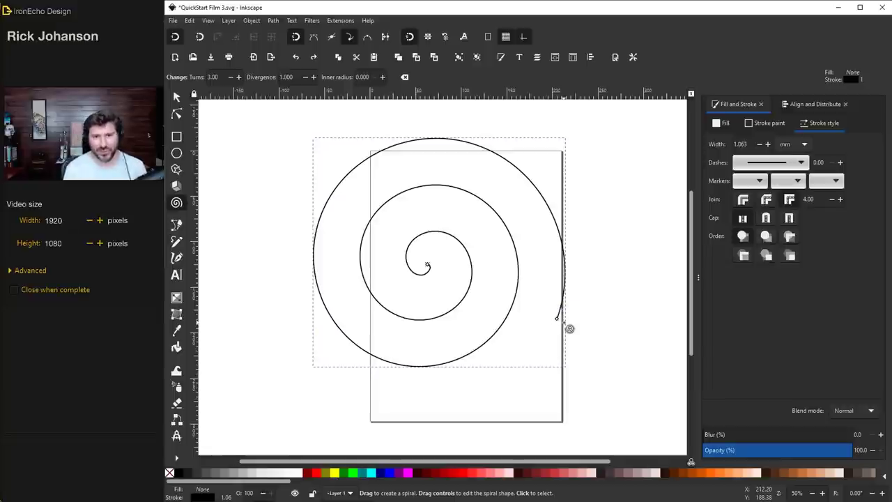
{"action": "left_click", "coordinate": [175, 227]}
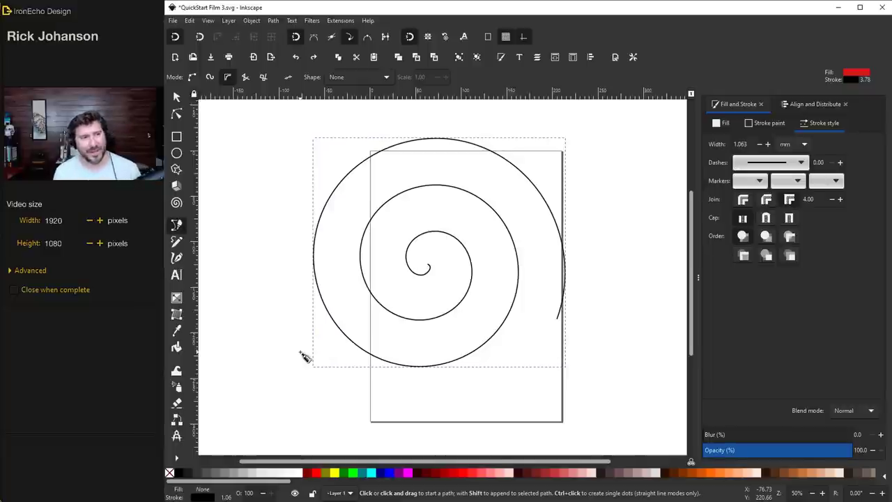
{"action": "left_click", "coordinate": [177, 97]}
{"action": "left_click", "coordinate": [349, 168]}
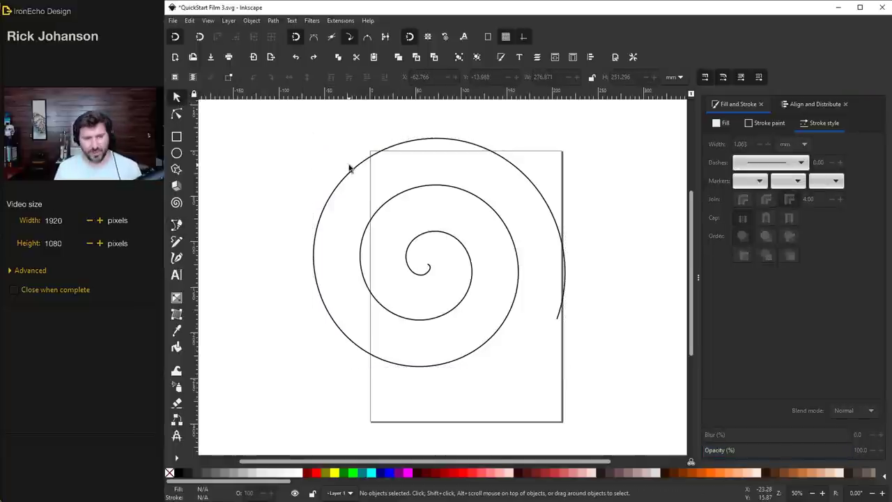
{"action": "key", "text": "Delete"}
{"action": "left_click", "coordinate": [315, 221]}
{"action": "key", "text": "Delete"}
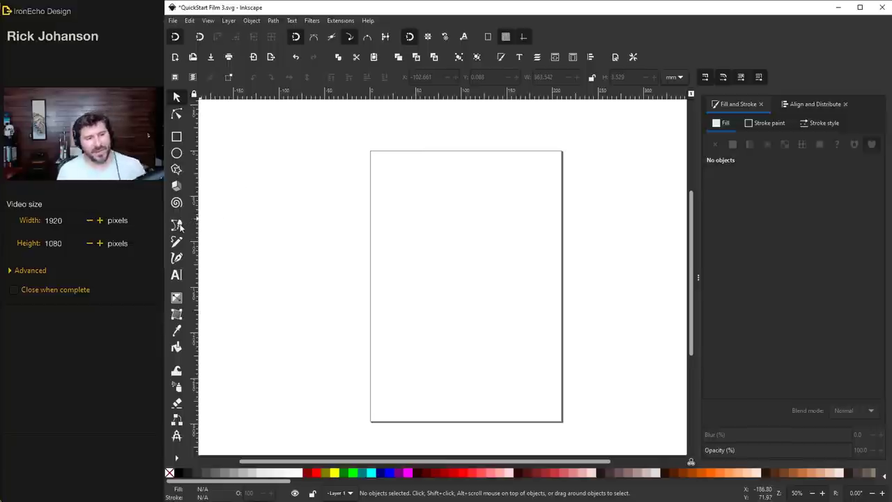
Draw a straight two-node line about 430 mm long with the Bezier tool, running nearly horizontally just above the page
{"action": "left_click", "coordinate": [177, 225]}
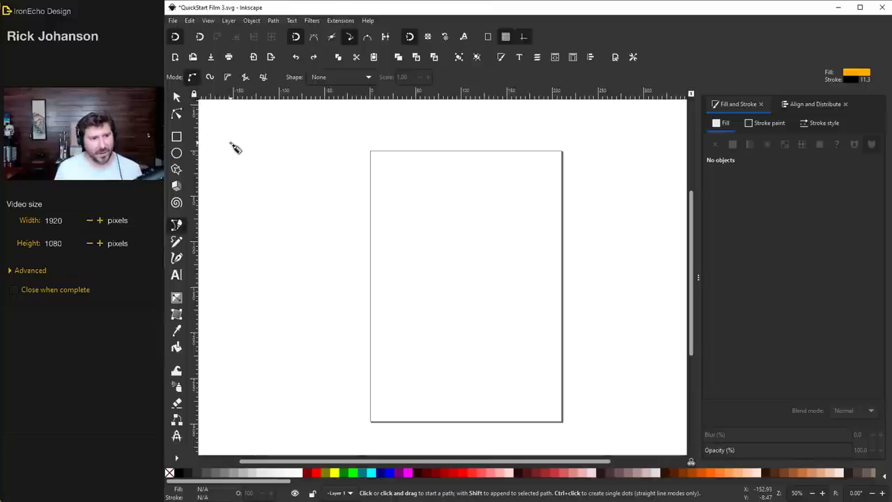
{"action": "left_click", "coordinate": [231, 144]}
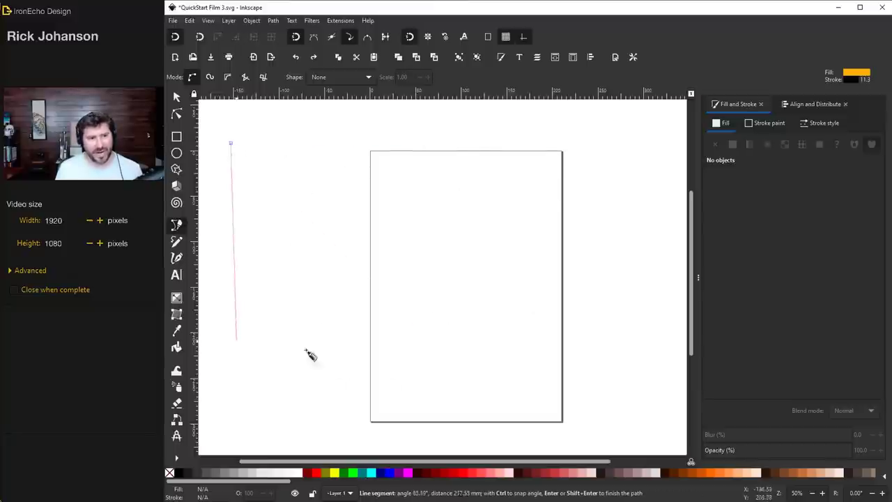
{"action": "double_click", "coordinate": [627, 140]}
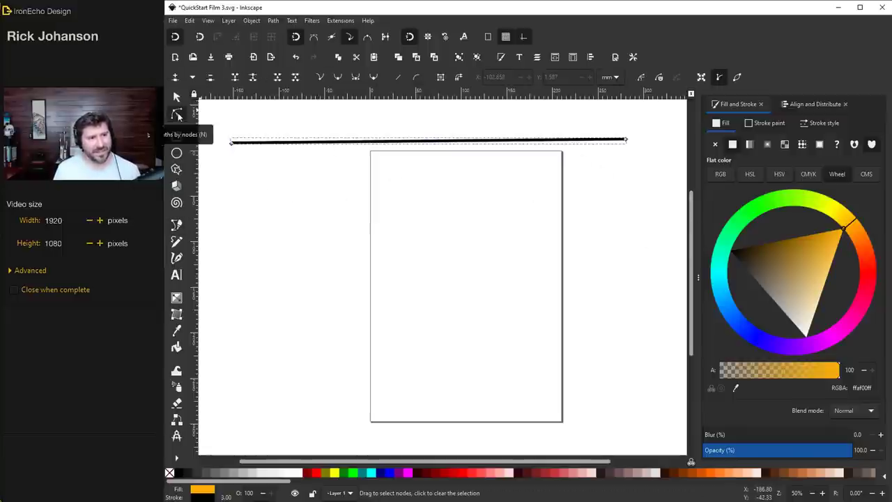
Reposition the line's end nodes, the left one to about X -137, Y -21 mm and the right one to about X 285, Y -14 mm
{"action": "left_click", "coordinate": [176, 115]}
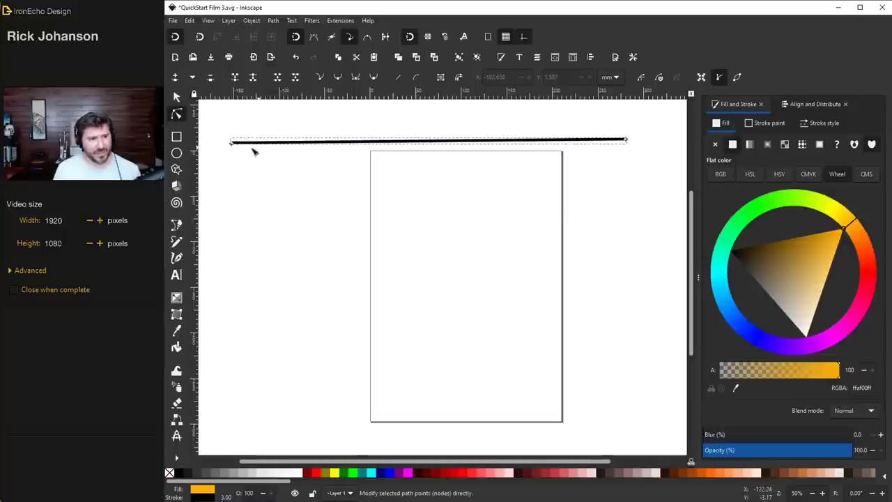
{"action": "left_click_drag", "start_coordinate": [232, 143], "coordinate": [253, 138]}
{"action": "mouse_move", "coordinate": [630, 142]}
{"action": "left_mouse_down"}
{"action": "mouse_move", "coordinate": [323, 339]}
{"action": "mouse_move", "coordinate": [574, 275]}
{"action": "mouse_move", "coordinate": [631, 140]}
{"action": "left_mouse_up"}
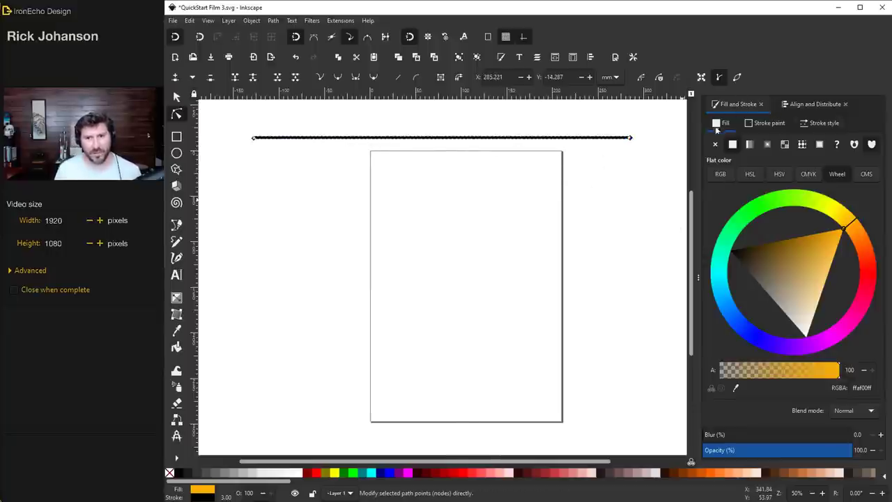
{"action": "mouse_move", "coordinate": [253, 138]}
{"action": "left_mouse_down"}
{"action": "mouse_move", "coordinate": [245, 142]}
{"action": "mouse_move", "coordinate": [245, 133]}
{"action": "left_mouse_up"}
Set the line's stroke colour to green (20d000ff), and move the whole line up to about X -128, Y -34 mm
{"action": "left_click", "coordinate": [830, 123]}
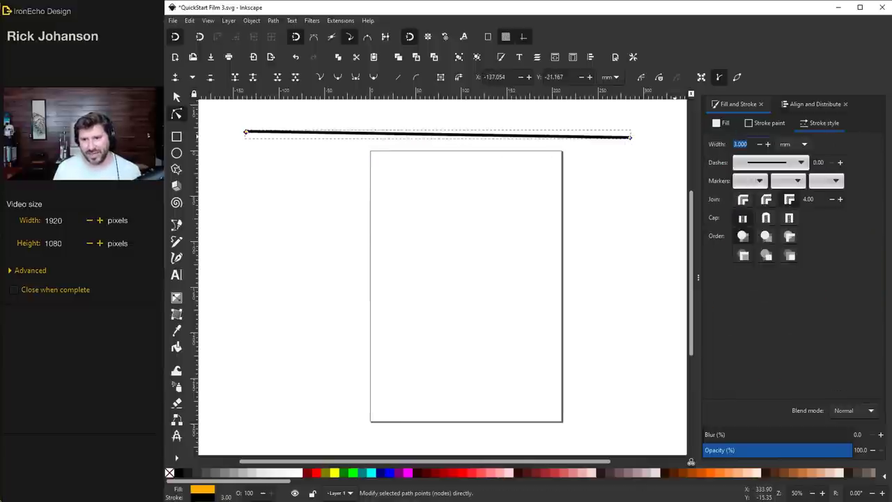
{"action": "left_click", "coordinate": [770, 123]}
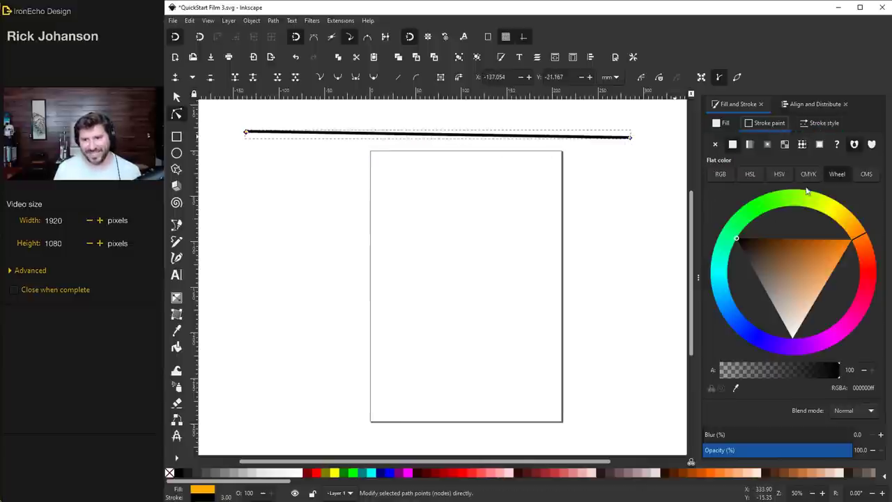
{"action": "left_click", "coordinate": [812, 251]}
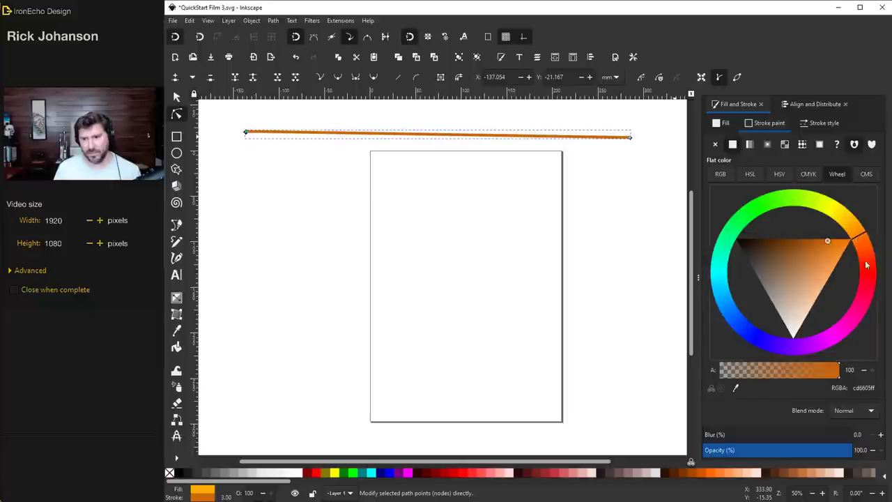
{"action": "mouse_move", "coordinate": [865, 244]}
{"action": "left_mouse_down"}
{"action": "mouse_move", "coordinate": [871, 279]}
{"action": "mouse_move", "coordinate": [769, 200]}
{"action": "left_mouse_up"}
{"action": "left_click", "coordinate": [764, 235]}
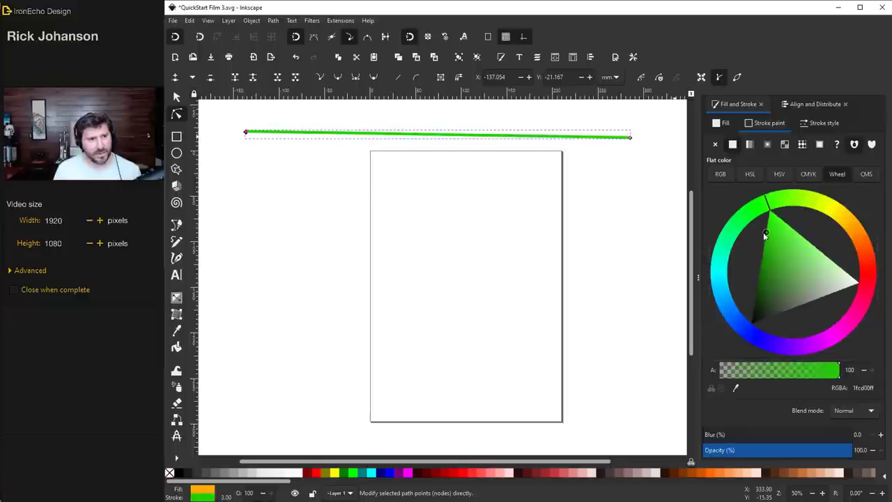
{"action": "left_click", "coordinate": [176, 97]}
{"action": "left_click_drag", "start_coordinate": [277, 132], "coordinate": [285, 124]}
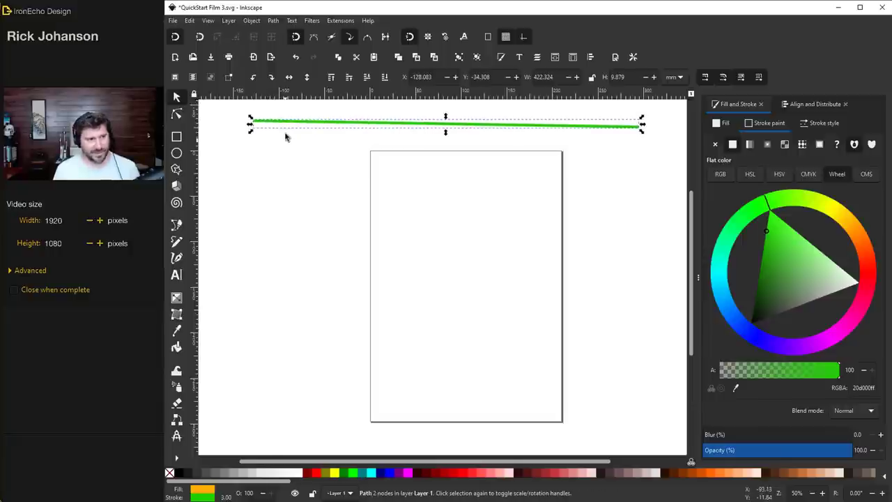
Activate the Bezier tool for drawing another path
{"action": "left_click", "coordinate": [179, 226]}
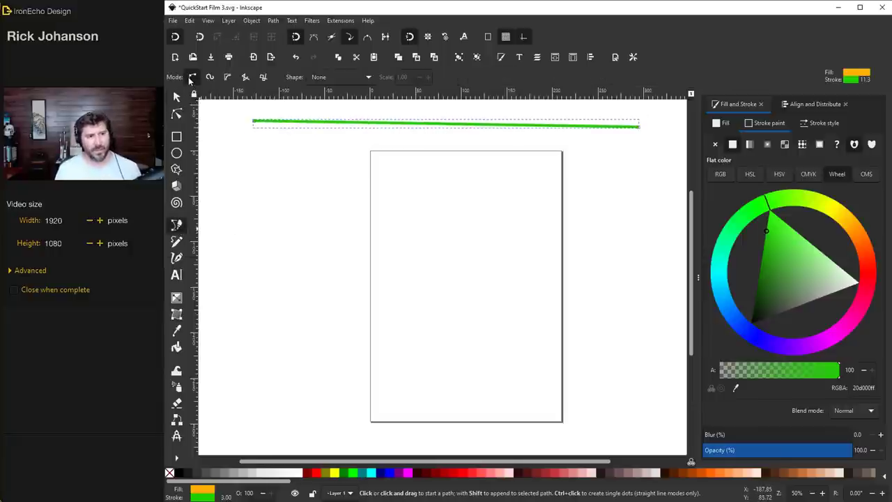
Draw a closed straight-sided triangle about 262 by 214 mm across the page's left edge, below the green line
{"action": "left_click", "coordinate": [272, 228]}
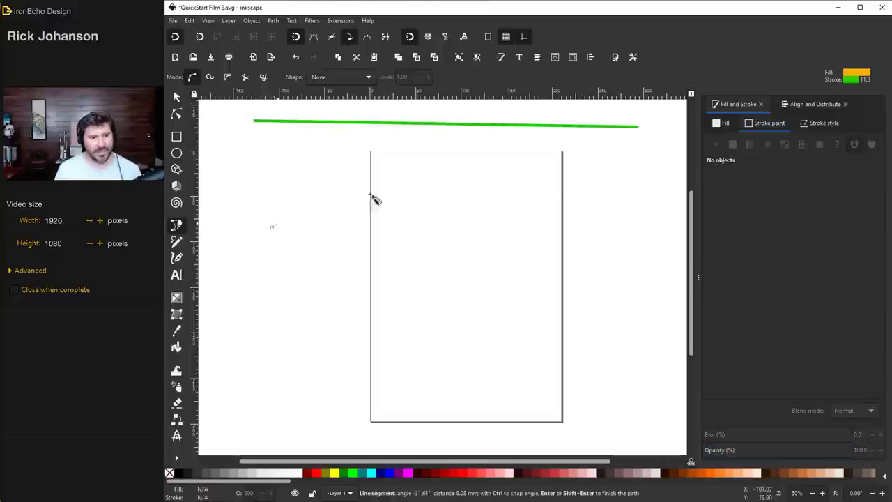
{"action": "left_click", "coordinate": [505, 180]}
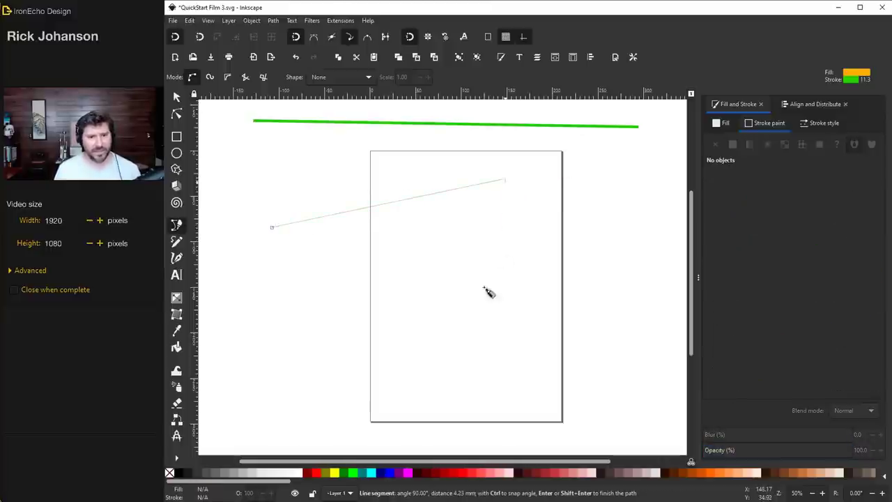
{"action": "left_click", "coordinate": [443, 369]}
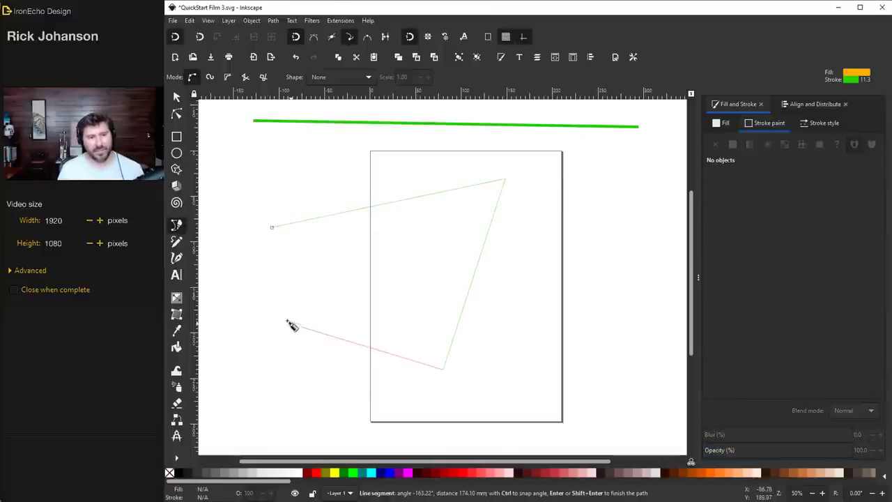
{"action": "left_click", "coordinate": [272, 229]}
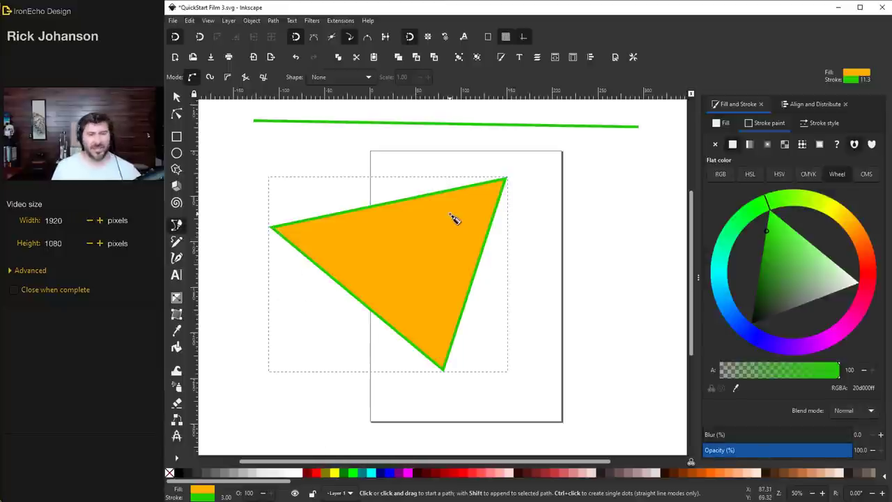
Change the triangle's fill to red (ff1800) with alpha 44 and move it to about X 49, Y -5 mm
{"action": "left_click", "coordinate": [724, 130]}
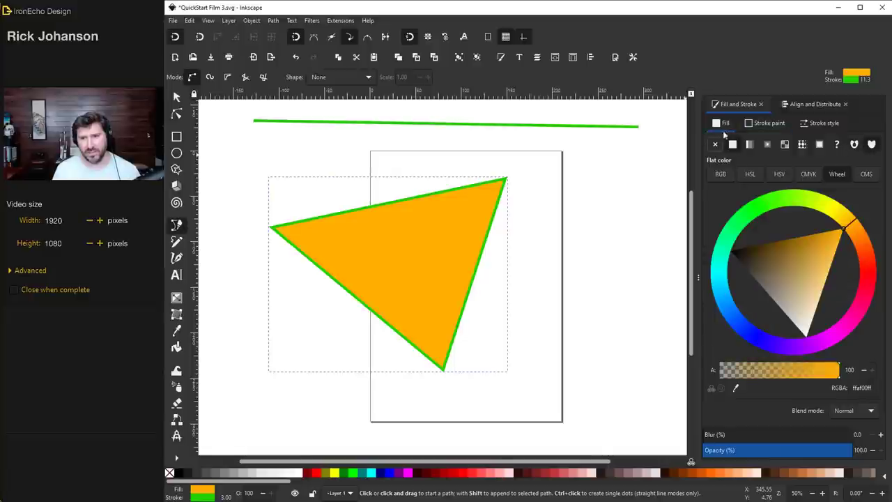
{"action": "left_click_drag", "start_coordinate": [843, 232], "coordinate": [870, 269]}
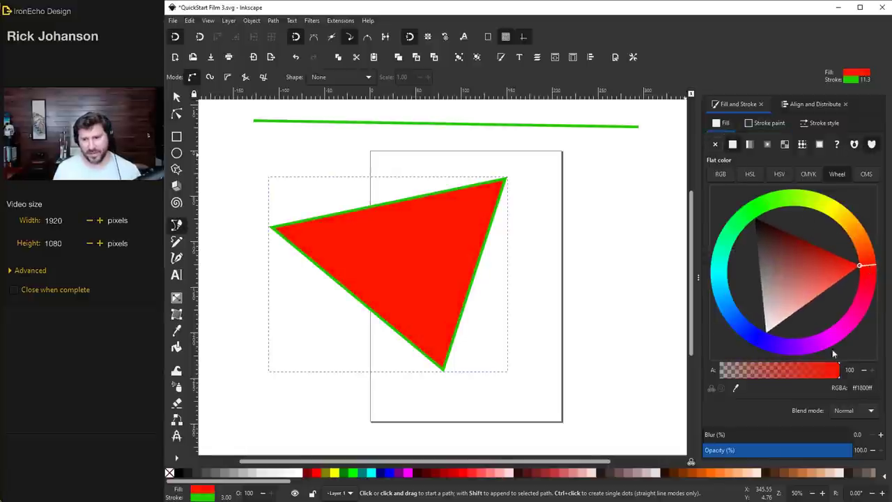
{"action": "left_click_drag", "start_coordinate": [833, 369], "coordinate": [773, 370]}
{"action": "key", "text": "s"}
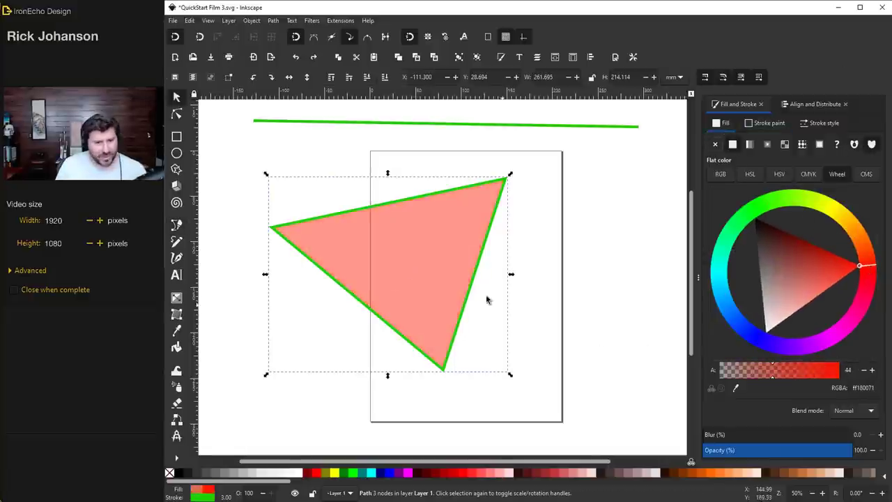
{"action": "left_click_drag", "start_coordinate": [416, 265], "coordinate": [568, 235]}
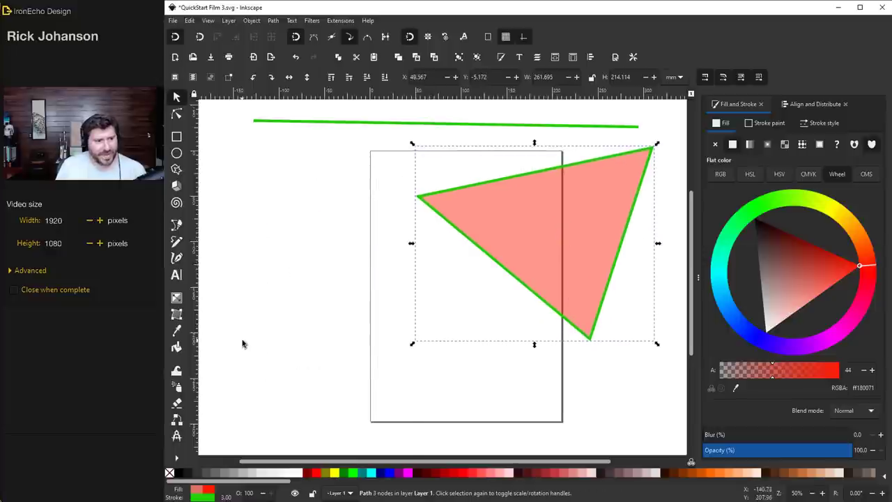
Draw an open Bezier curve with one curved segment across the lower part of the page, starting left of the page
{"action": "left_click", "coordinate": [176, 225]}
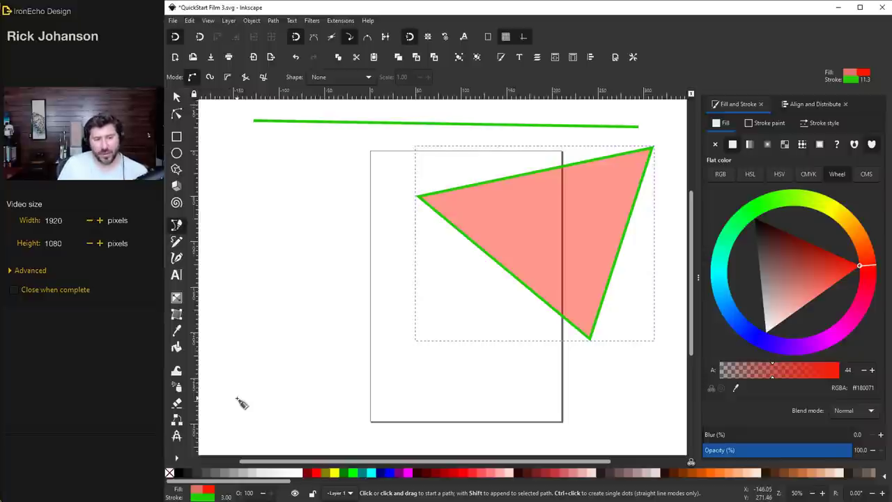
{"action": "left_click_drag", "start_coordinate": [237, 398], "coordinate": [542, 371]}
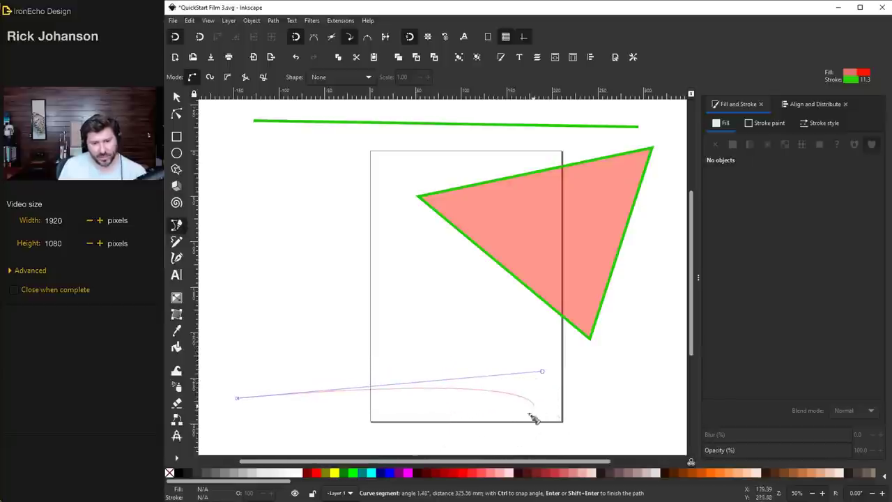
{"action": "double_click", "coordinate": [472, 438]}
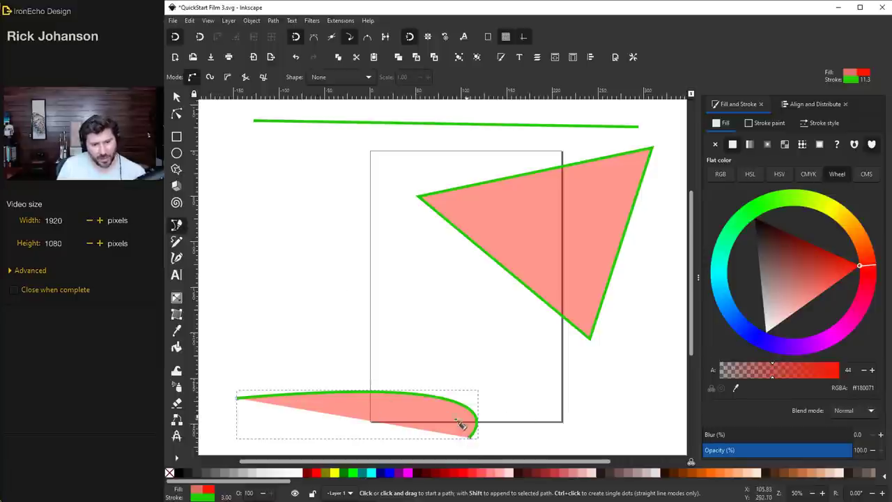
Reshape the new curve by bulging its segment upward and adjusting the handle of its left end node
{"action": "left_click", "coordinate": [177, 116]}
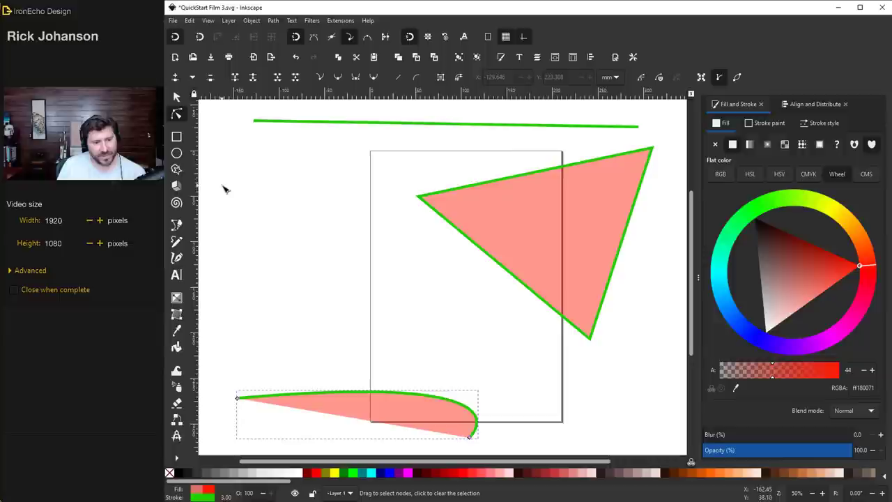
{"action": "left_click_drag", "start_coordinate": [367, 396], "coordinate": [352, 364]}
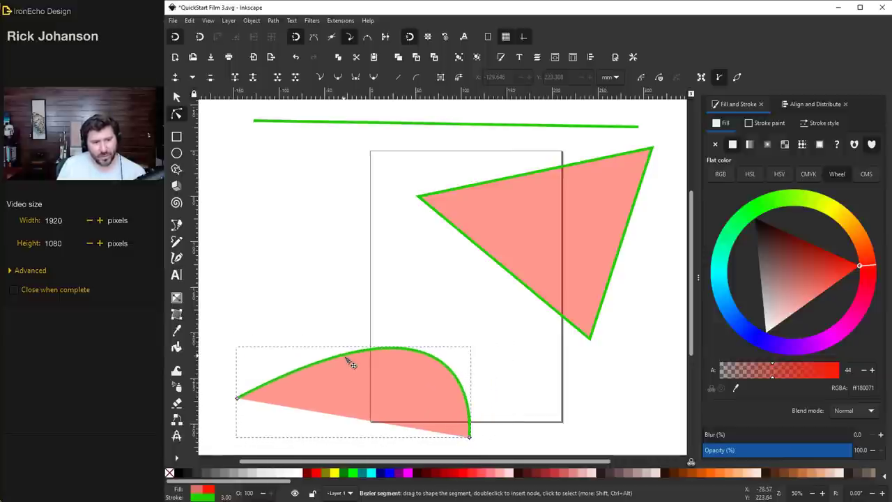
{"action": "left_click", "coordinate": [238, 399]}
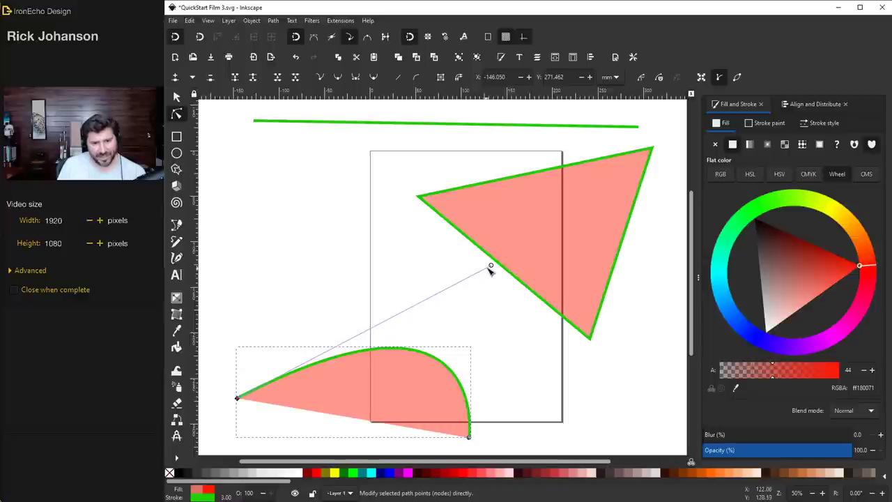
{"action": "left_click_drag", "start_coordinate": [491, 267], "coordinate": [478, 314]}
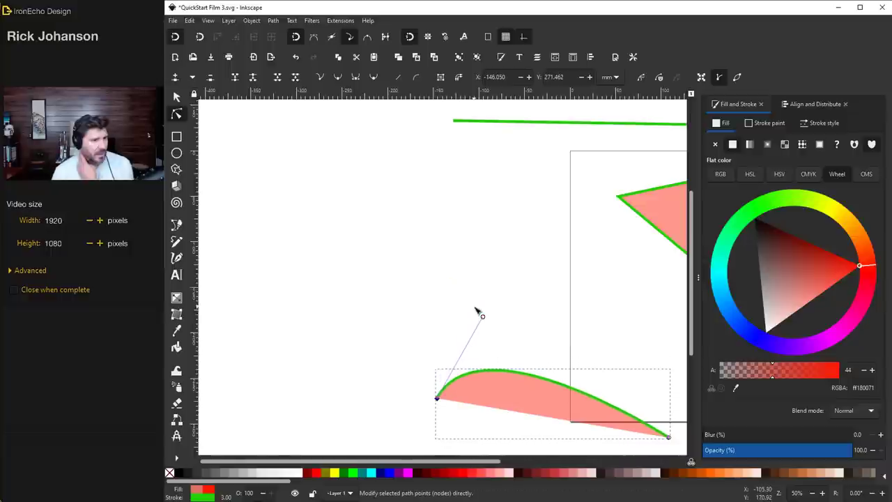
Draw a closed four-point BSpline shape about 167 by 106 mm in the empty area left of the page
{"action": "left_click", "coordinate": [177, 225]}
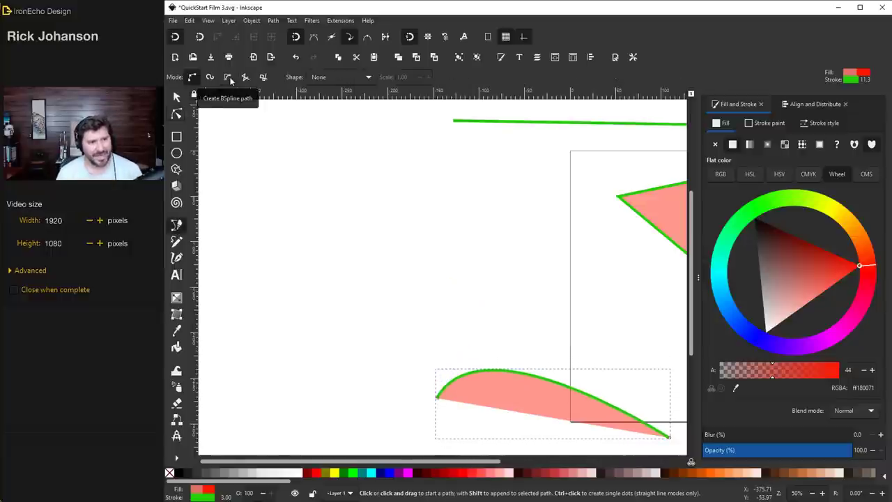
{"action": "left_click", "coordinate": [228, 77]}
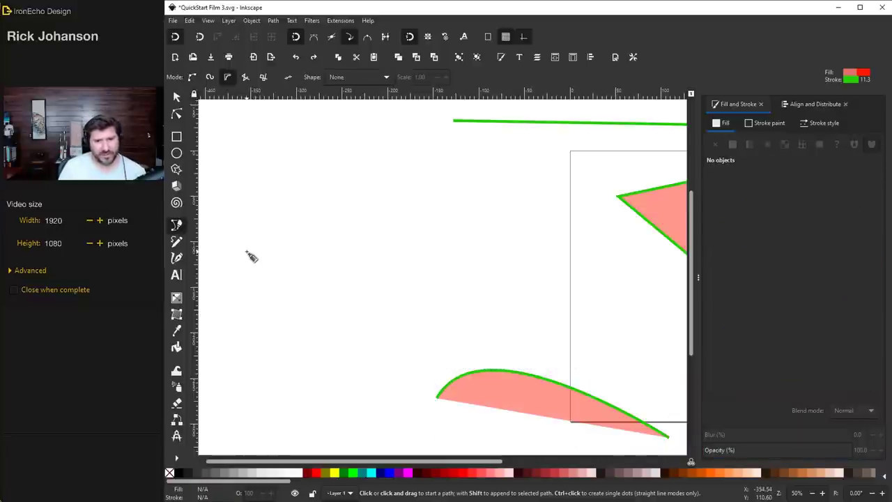
{"action": "left_click", "coordinate": [235, 260]}
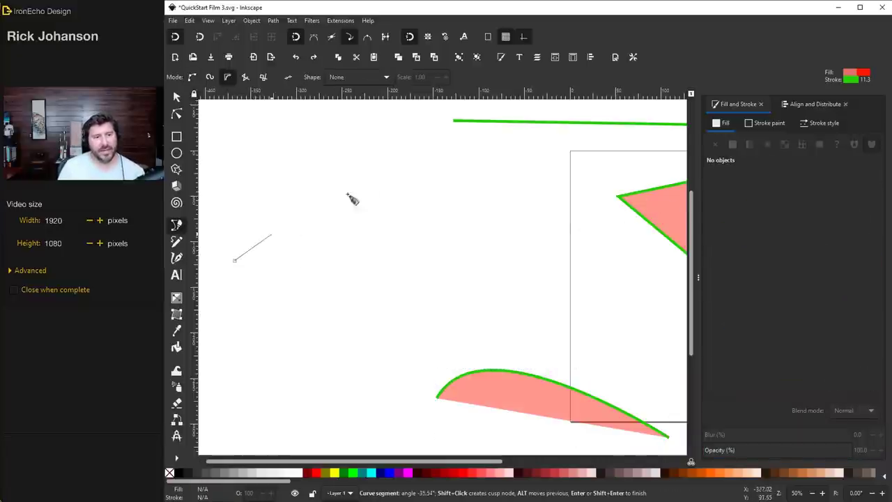
{"action": "left_click", "coordinate": [373, 180]}
{"action": "left_click", "coordinate": [428, 297]}
{"action": "left_click", "coordinate": [253, 314]}
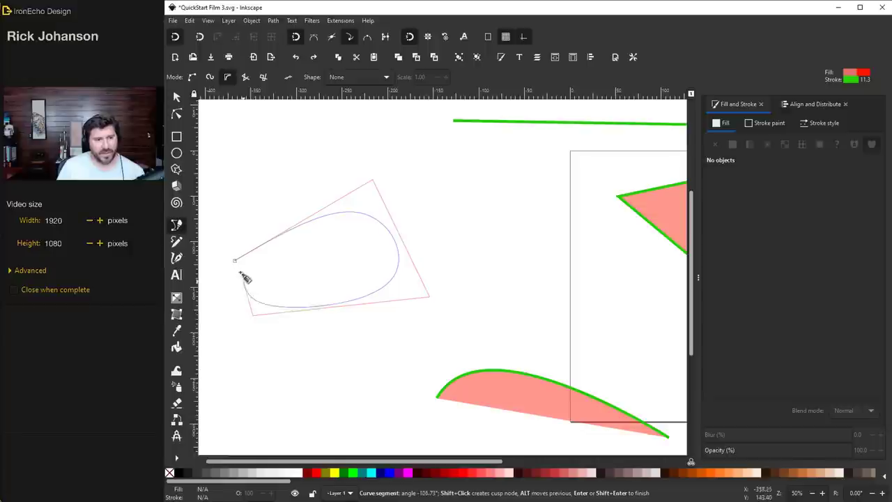
{"action": "left_click", "coordinate": [235, 261]}
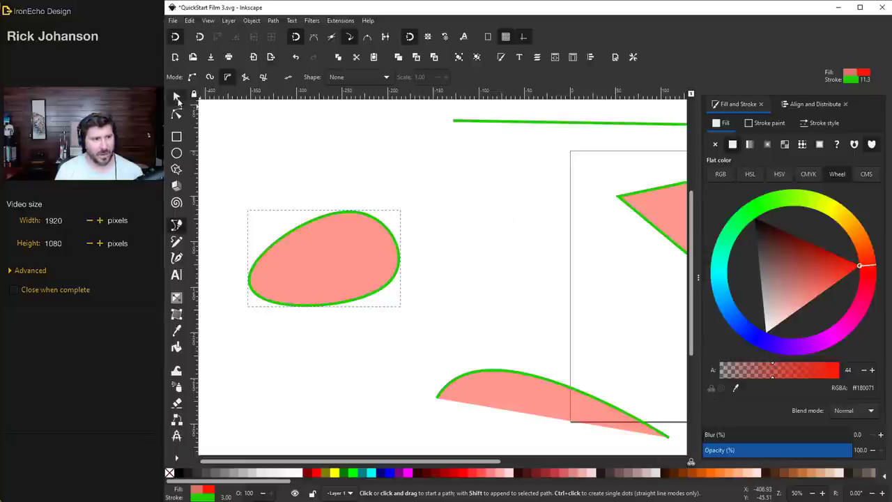
Import the dolphin JPEG as an embedded image and place it at about X -507, Y -108 mm
{"action": "left_click", "coordinate": [177, 96]}
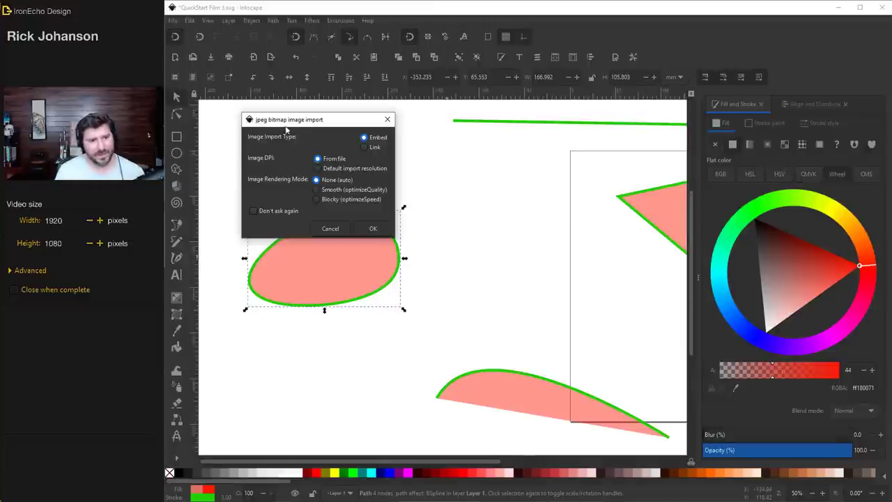
{"action": "left_click", "coordinate": [372, 228]}
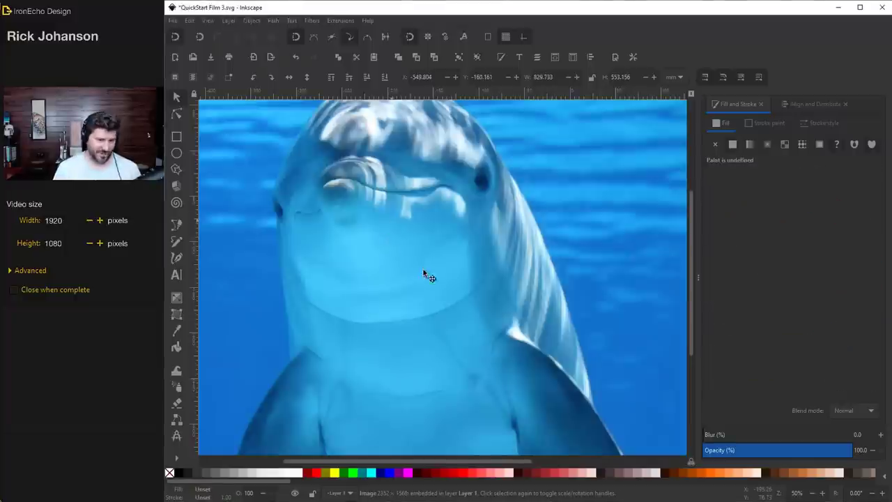
{"action": "left_click_drag", "start_coordinate": [424, 261], "coordinate": [465, 307]}
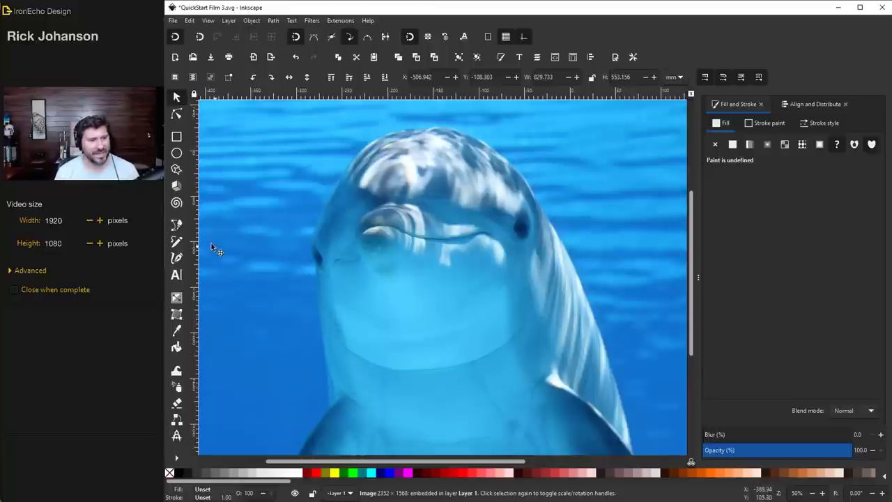
{"action": "scroll", "coordinate": [429, 311], "scroll_direction": "down", "scroll_amount": 2, "text": "ctrl"}
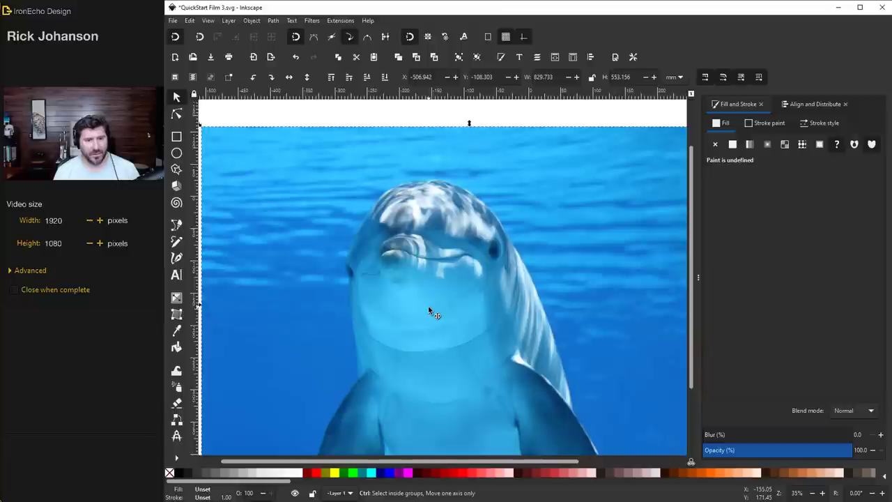
Trace the left side of the dolphin's head with an open BSpline path, from the left eye up toward the crown
{"action": "key", "text": "b"}
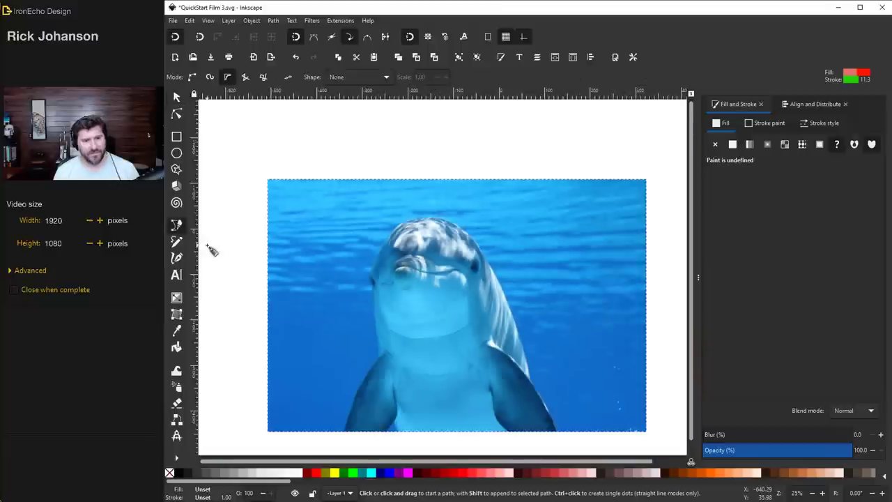
{"action": "left_click", "coordinate": [230, 78]}
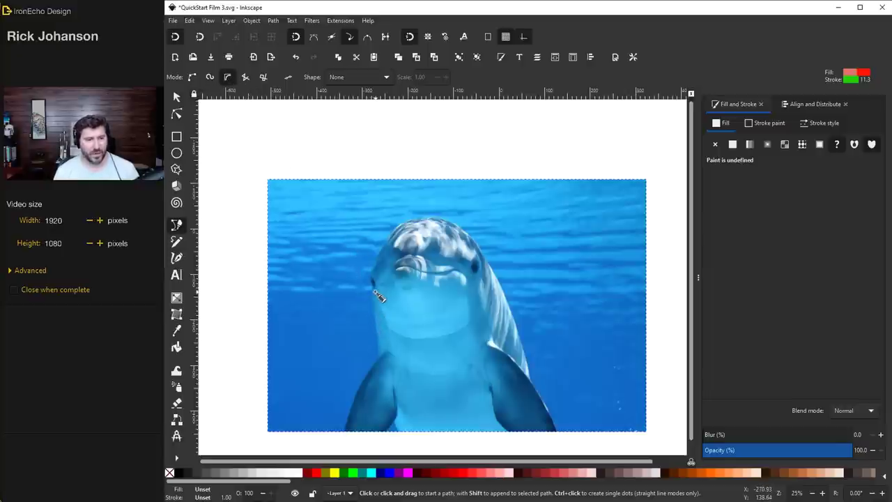
{"action": "scroll", "coordinate": [376, 291], "scroll_direction": "up", "scroll_amount": 3}
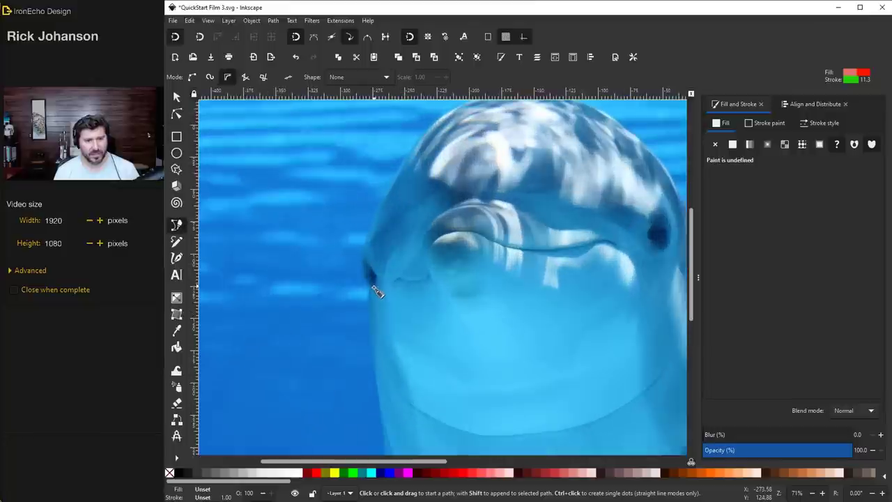
{"action": "left_click", "coordinate": [370, 282]}
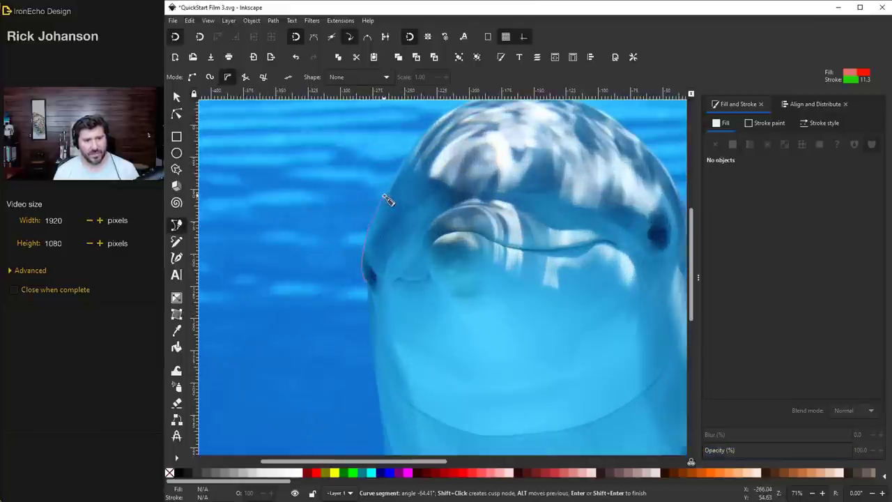
{"action": "left_click", "coordinate": [442, 125]}
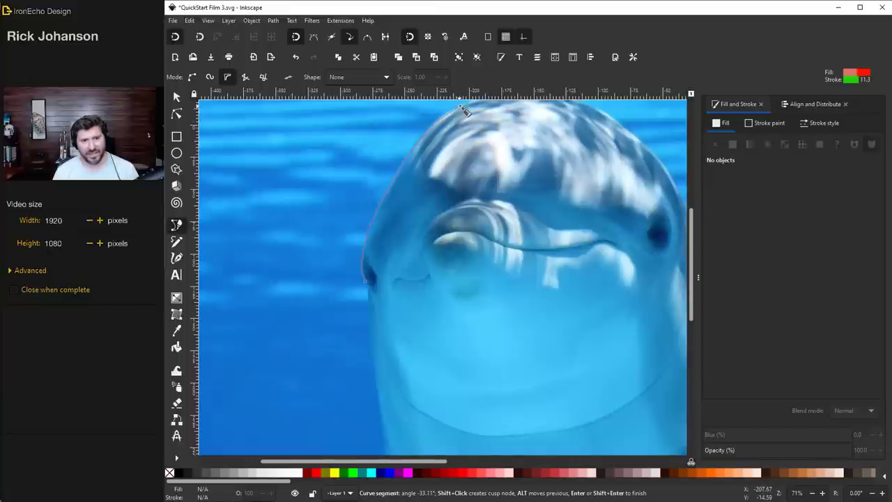
{"action": "left_click", "coordinate": [461, 106]}
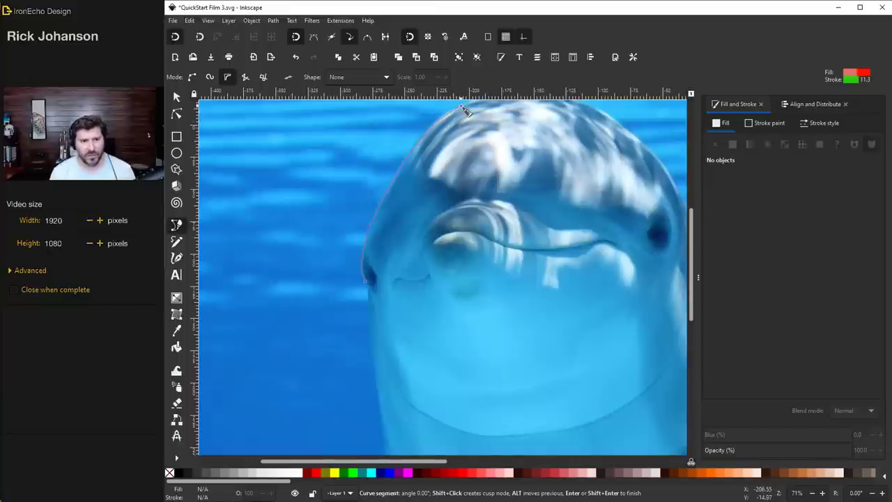
{"action": "key", "text": "Return"}
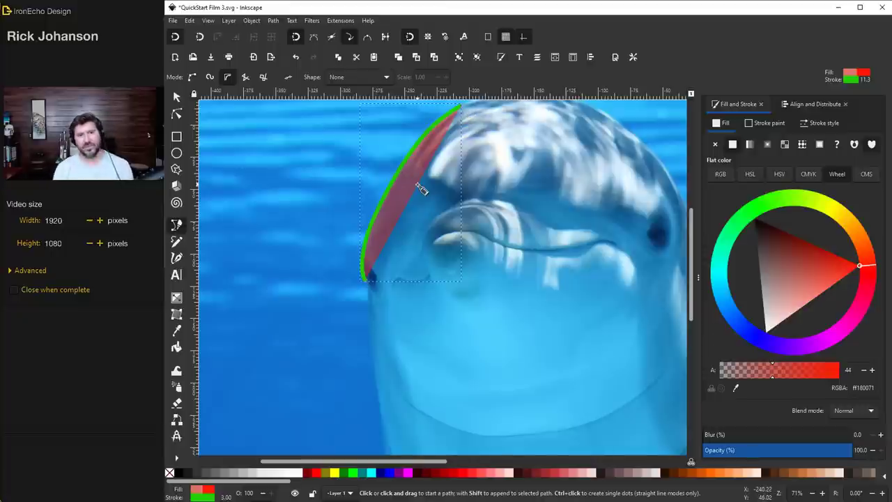
Continue the BSpline path from its upper end over the crown to beside the dolphin's right-hand eye, and save the document
{"action": "scroll", "coordinate": [421, 190], "scroll_direction": "up", "scroll_amount": 3}
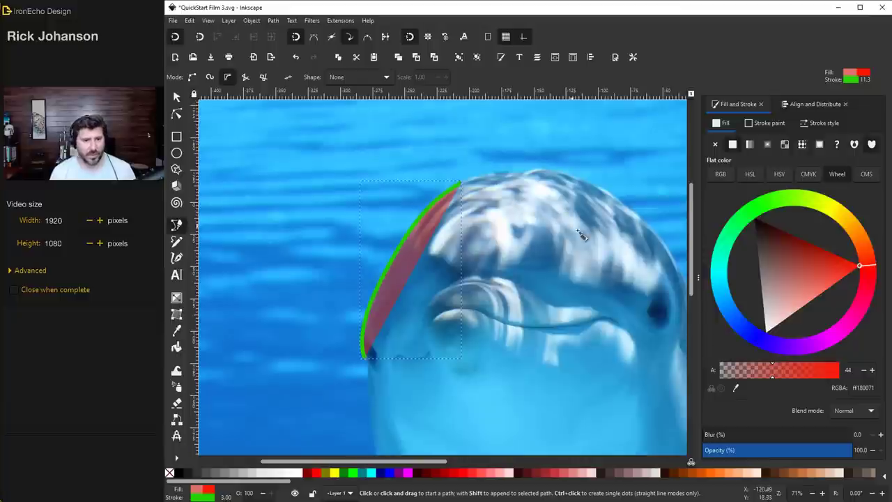
{"action": "left_click", "coordinate": [461, 185]}
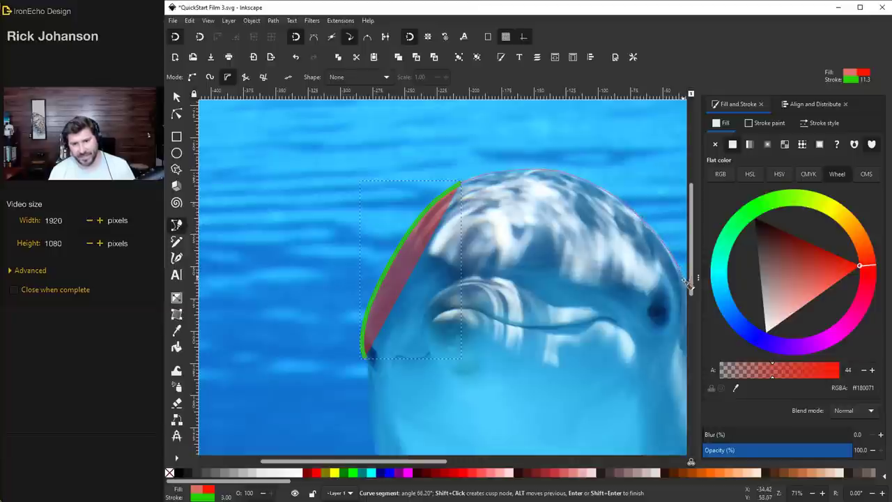
{"action": "double_click", "coordinate": [689, 286]}
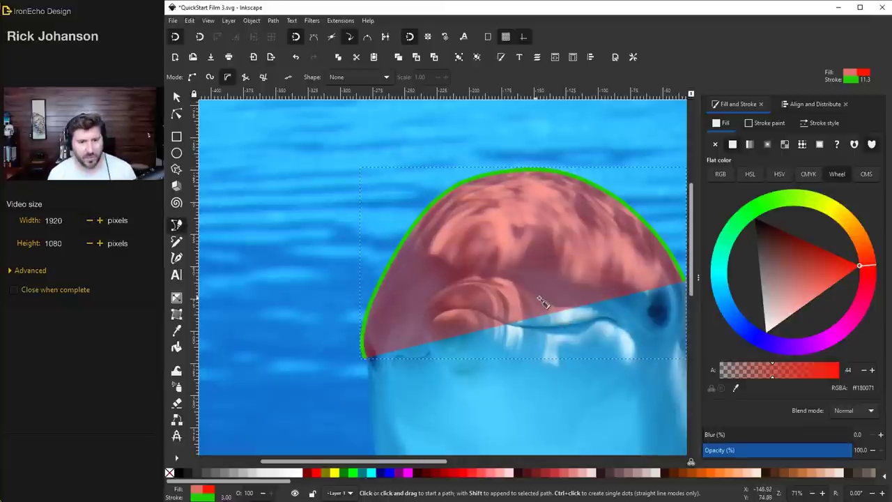
{"action": "key", "text": "ctrl+s"}
{"action": "key", "text": "5"}
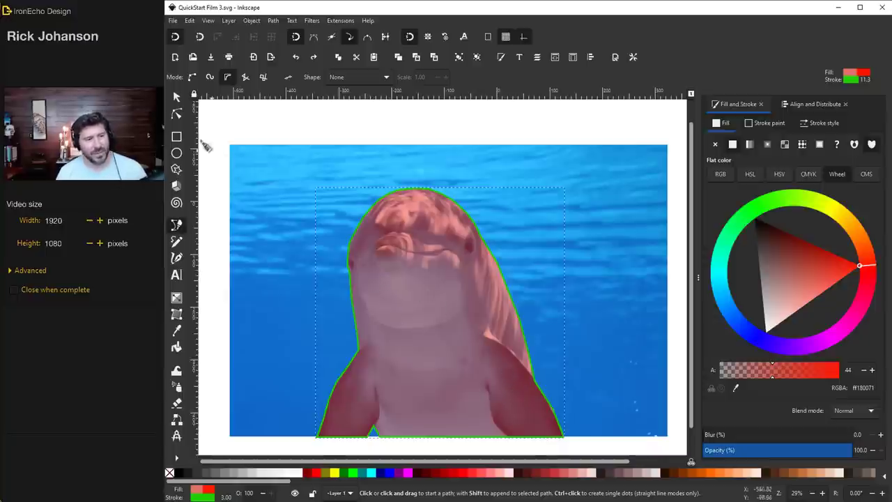
Clip the dolphin photo with the traced outline and move the cutout to about X -451, Y -33 mm
{"action": "left_click", "coordinate": [176, 97]}
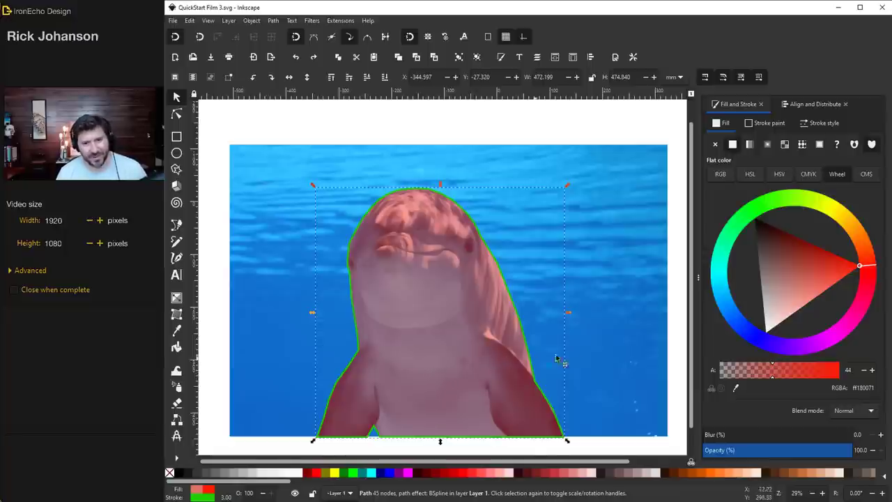
{"action": "left_click", "coordinate": [623, 343], "text": "shift"}
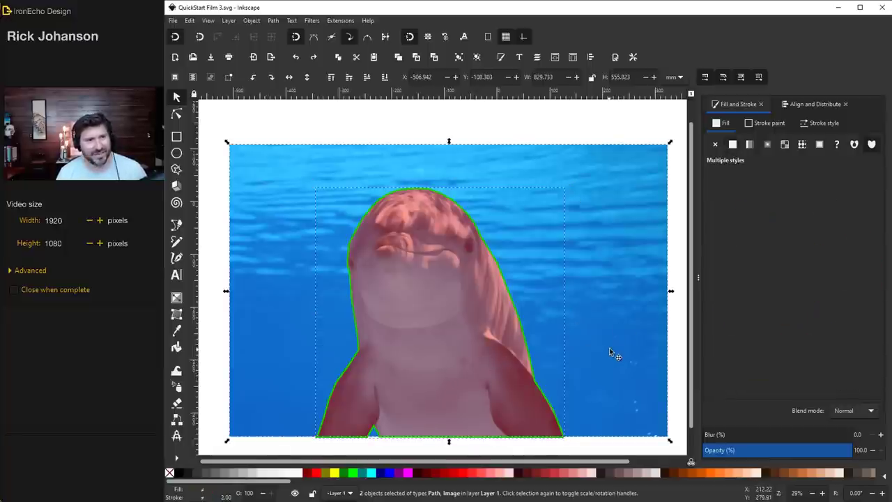
{"action": "left_click", "coordinate": [252, 21]}
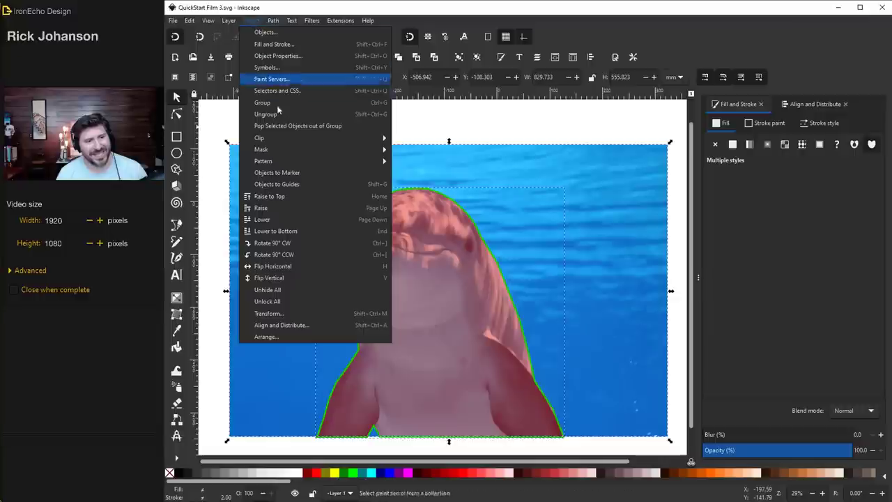
{"action": "mouse_move", "coordinate": [377, 138]}
{"action": "left_click", "coordinate": [416, 141]}
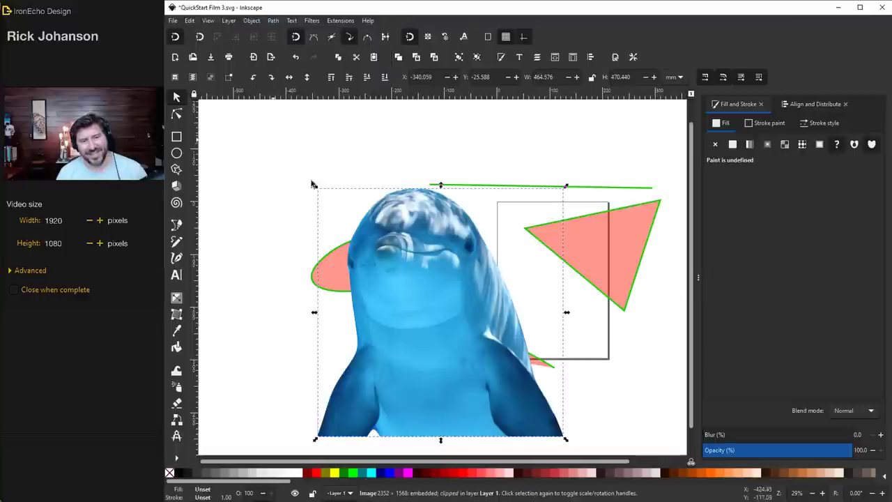
{"action": "left_click_drag", "start_coordinate": [391, 247], "coordinate": [355, 267]}
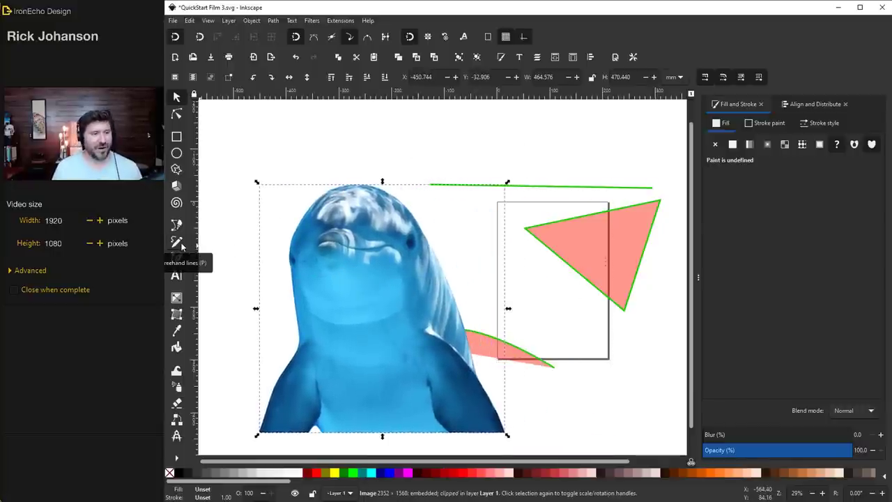
Delete the dolphin cutout and all the remaining example paths to leave the canvas empty
{"action": "left_click", "coordinate": [241, 141]}
{"action": "left_click_drag", "start_coordinate": [230, 125], "coordinate": [668, 441]}
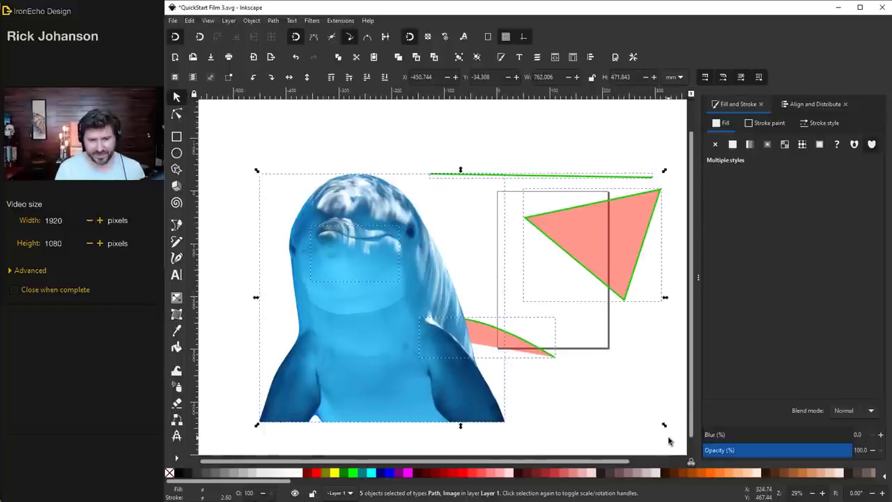
{"action": "key", "text": "Delete"}
{"action": "scroll", "coordinate": [446, 462], "scroll_direction": "right", "scroll_amount": 3}
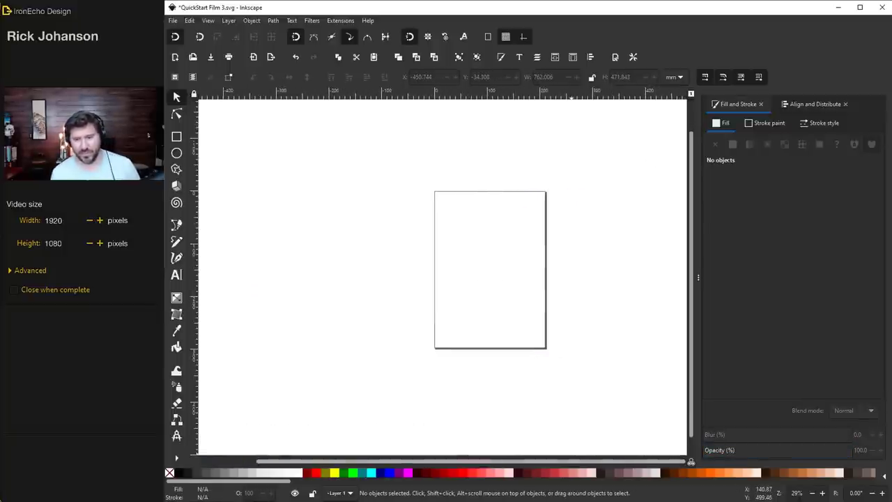
{"action": "scroll", "coordinate": [790, 496], "scroll_direction": "up", "scroll_amount": 3}
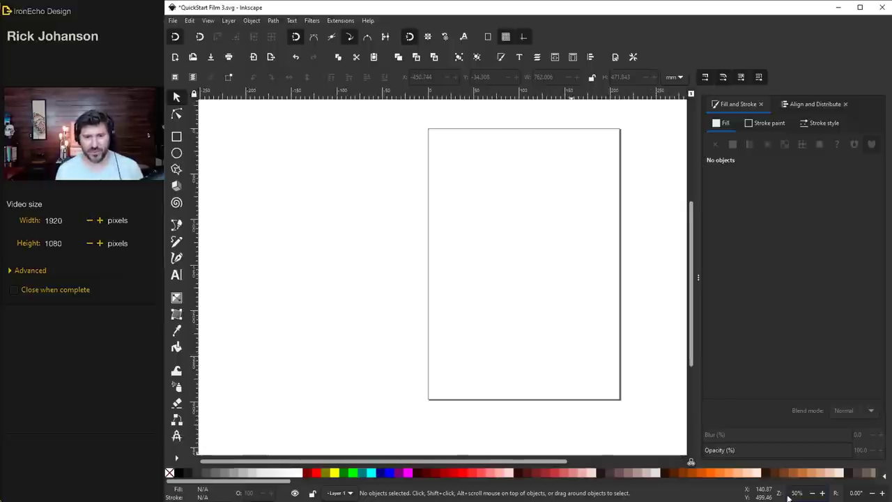
Draw two Pencil strokes at smoothing 15 across the page's left edge: a nearly straight line and a looping wave below it
{"action": "key", "text": "p"}
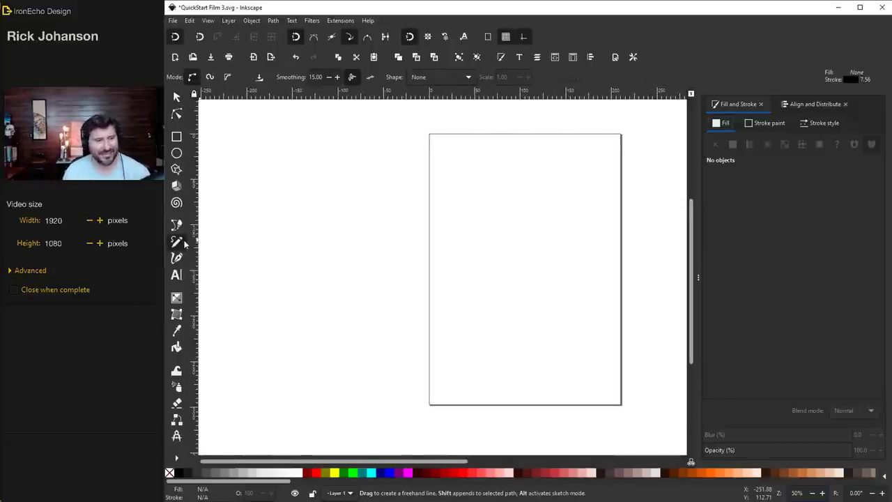
{"action": "left_click", "coordinate": [824, 124]}
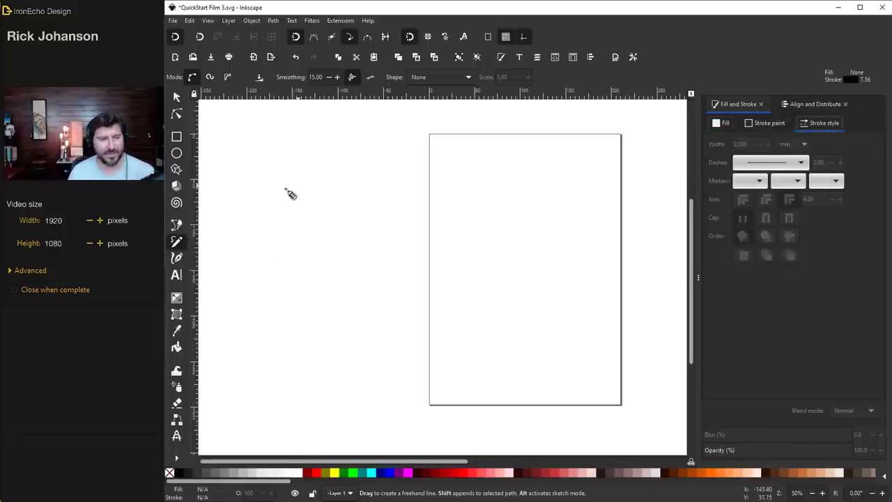
{"action": "left_click_drag", "start_coordinate": [266, 182], "coordinate": [632, 187]}
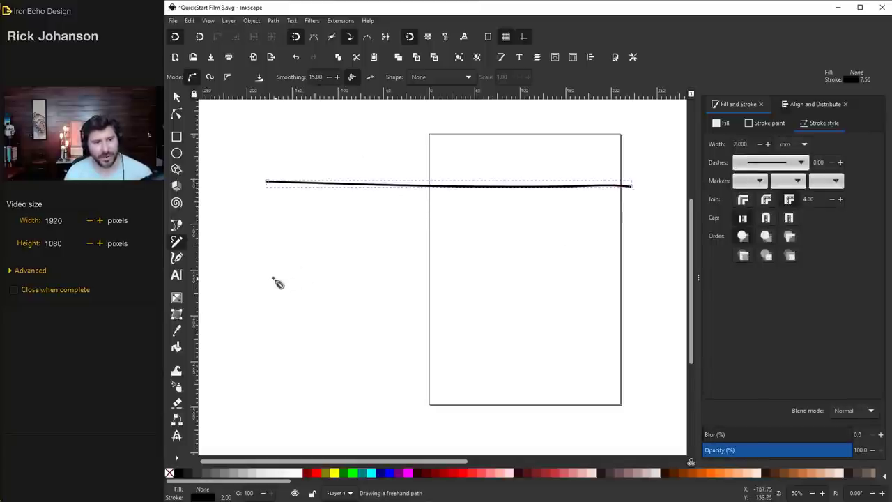
{"action": "mouse_move", "coordinate": [259, 294]}
{"action": "left_mouse_down"}
{"action": "mouse_move", "coordinate": [302, 267]}
{"action": "mouse_move", "coordinate": [373, 313]}
{"action": "mouse_move", "coordinate": [458, 279]}
{"action": "mouse_move", "coordinate": [656, 257]}
{"action": "left_mouse_up"}
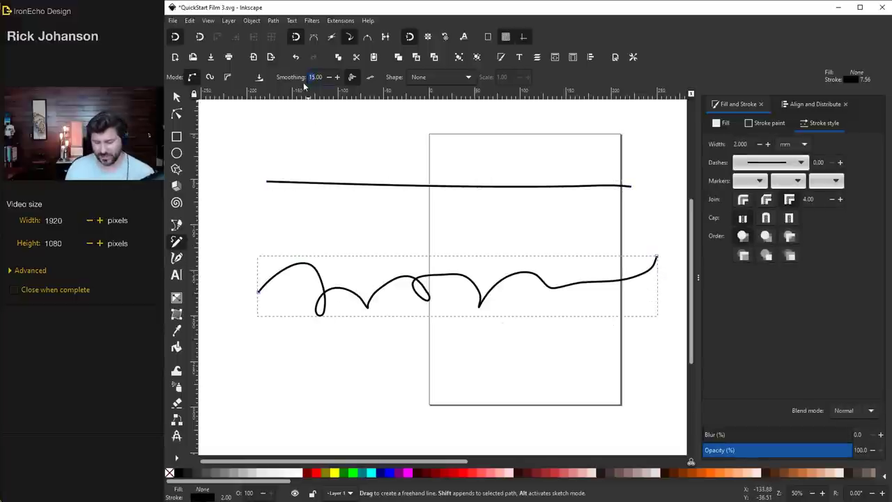
Set the looping stroke's smoothing to 70 and draw another wavy freehand stroke below it
{"action": "type", "text": "7"}
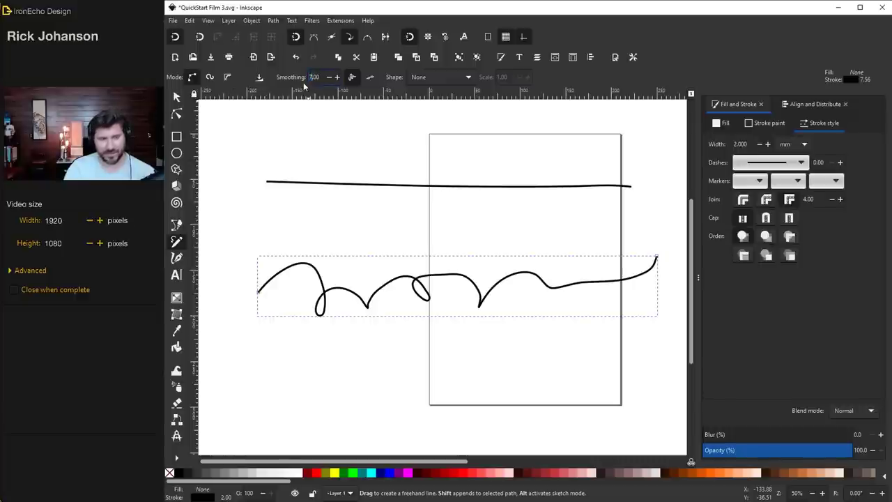
{"action": "type", "text": "0"}
{"action": "key", "text": "Return"}
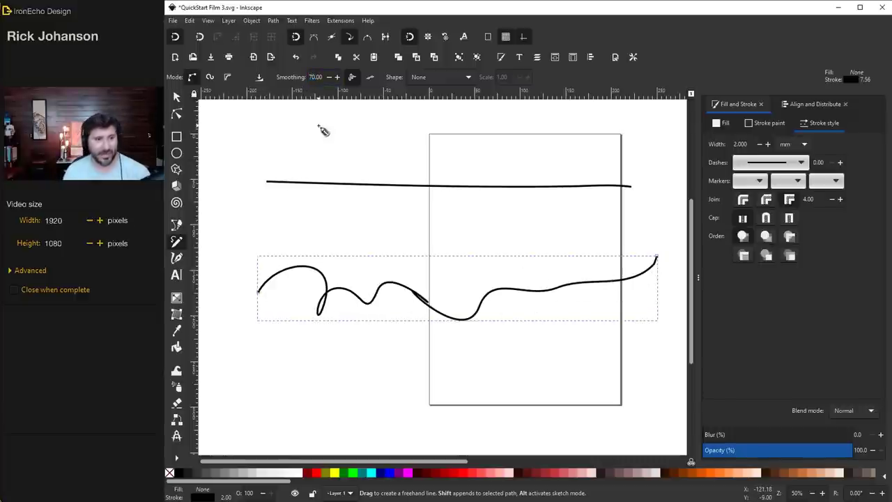
{"action": "mouse_move", "coordinate": [241, 409]}
{"action": "left_mouse_down"}
{"action": "mouse_move", "coordinate": [263, 403]}
{"action": "mouse_move", "coordinate": [318, 363]}
{"action": "mouse_move", "coordinate": [430, 389]}
{"action": "mouse_move", "coordinate": [684, 319]}
{"action": "left_mouse_up"}
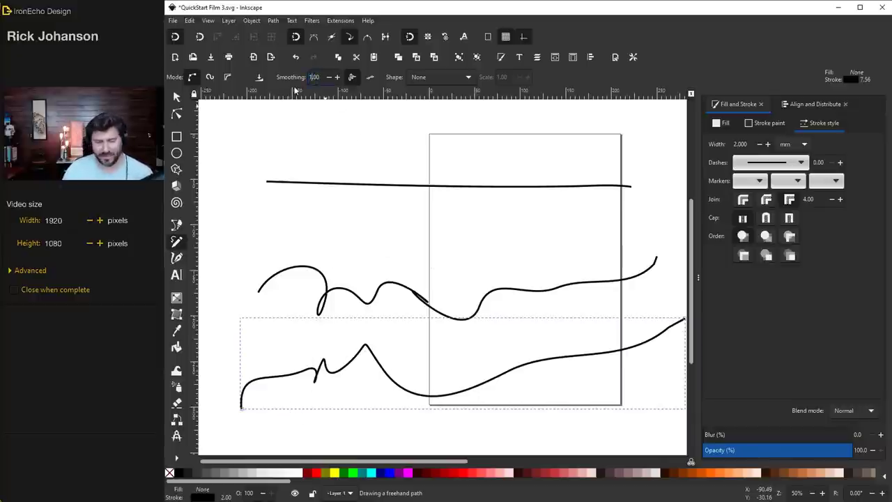
Try smoothing 15 on the lowest freehand stroke, restore it to 70, and deselect the stroke
{"action": "type", "text": "15"}
{"action": "key", "text": "Return"}
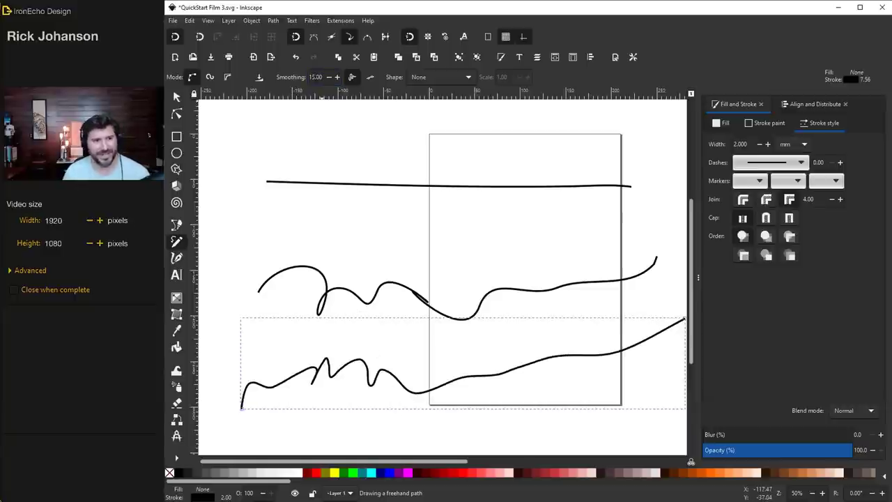
{"action": "type", "text": "70"}
{"action": "key", "text": "Return"}
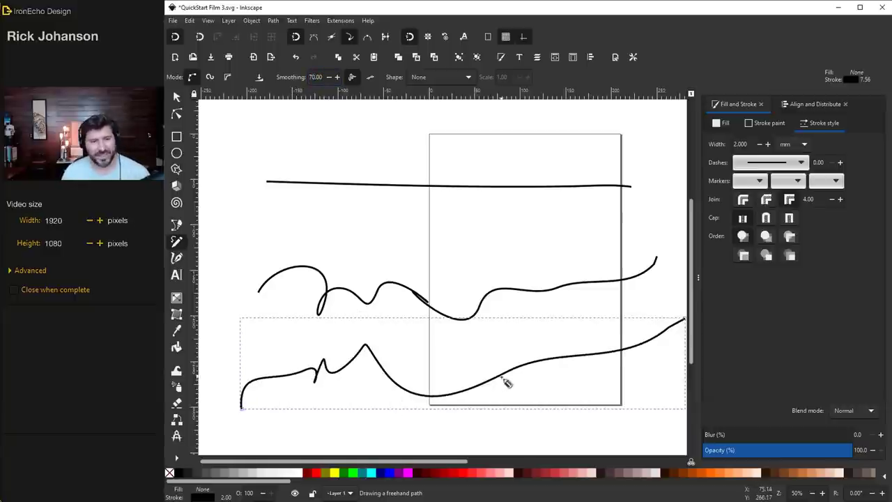
{"action": "key", "text": "Escape"}
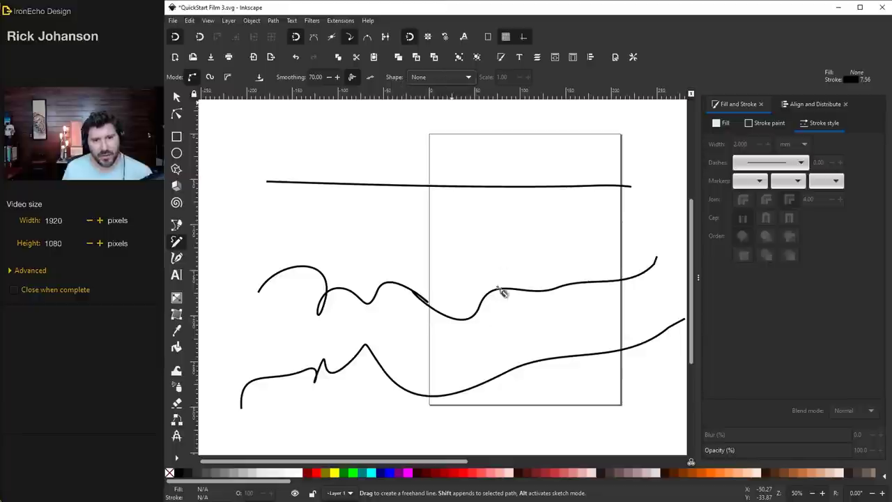
Draw a Triangle in freehand stroke about 288 mm wide above the straight line and deselect it
{"action": "left_click", "coordinate": [432, 78]}
{"action": "left_click", "coordinate": [430, 89]}
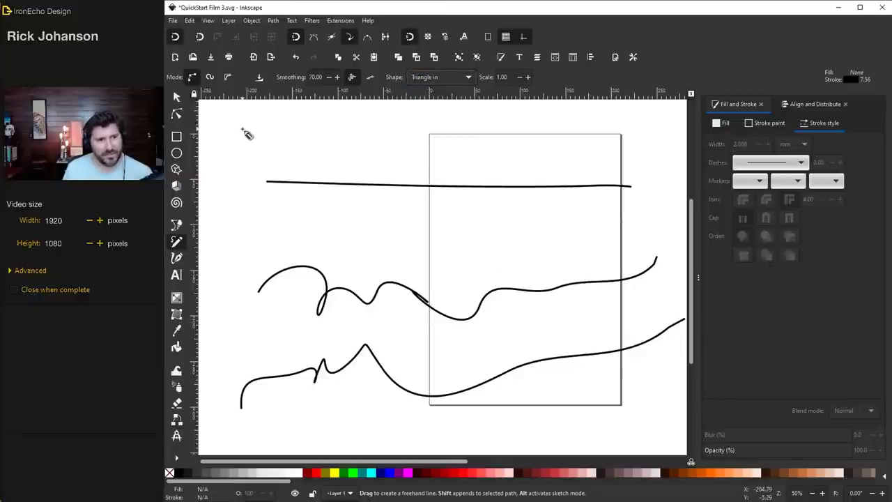
{"action": "left_click_drag", "start_coordinate": [242, 129], "coordinate": [506, 112]}
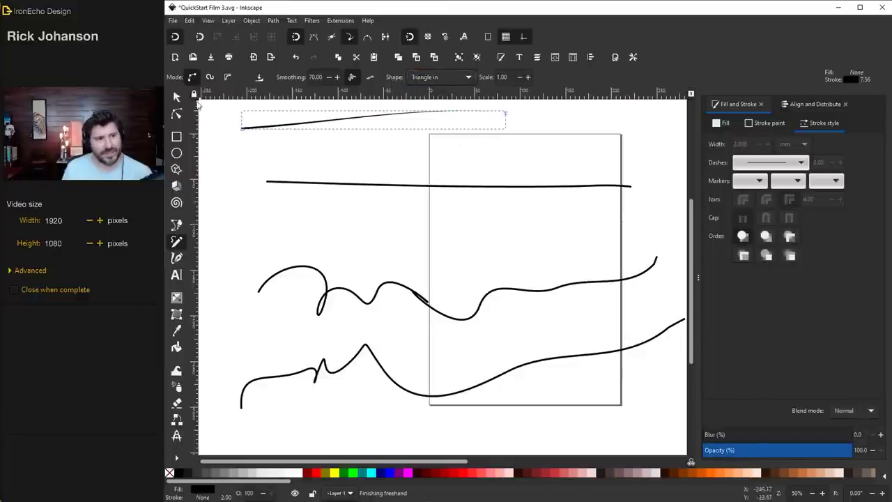
{"action": "key", "text": "s"}
{"action": "key", "text": "Escape"}
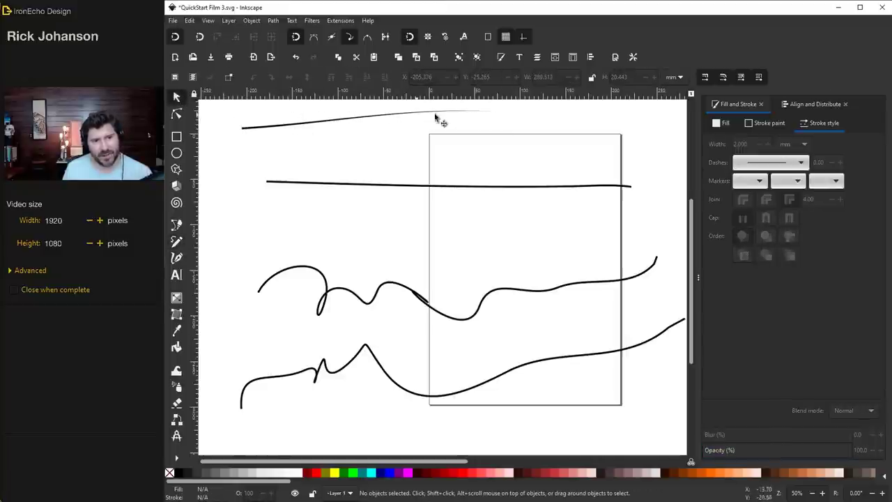
Draw a Triangle out freehand stroke about 234 mm wide just below the first tapered stroke and deselect it
{"action": "key", "text": "p"}
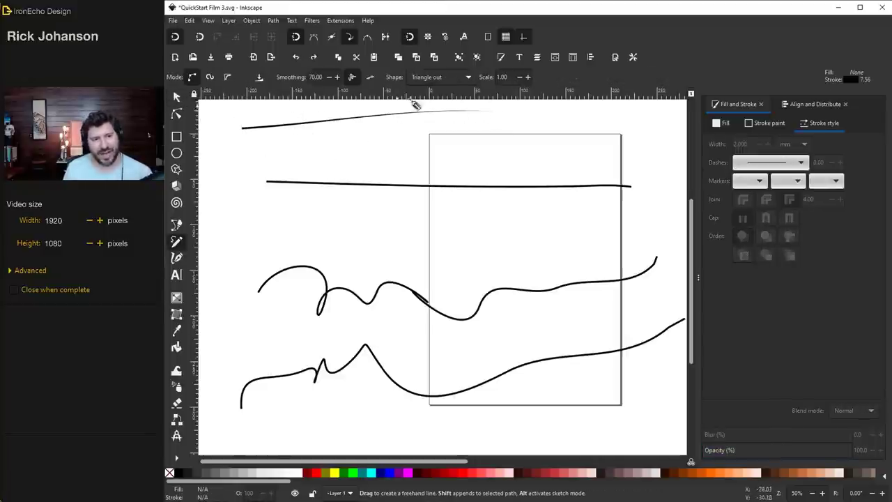
{"action": "mouse_move", "coordinate": [239, 166]}
{"action": "left_mouse_down"}
{"action": "mouse_move", "coordinate": [342, 137]}
{"action": "mouse_move", "coordinate": [446, 120]}
{"action": "left_mouse_up"}
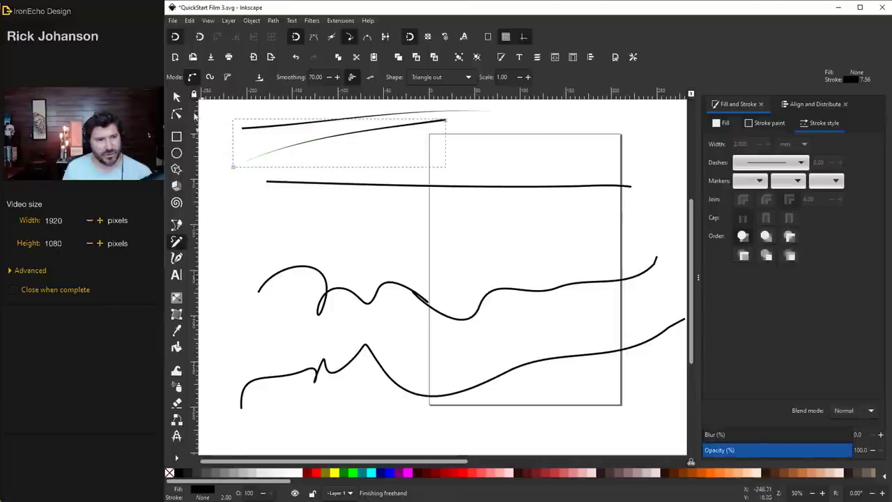
{"action": "key", "text": "Escape"}
{"action": "key", "text": "s"}
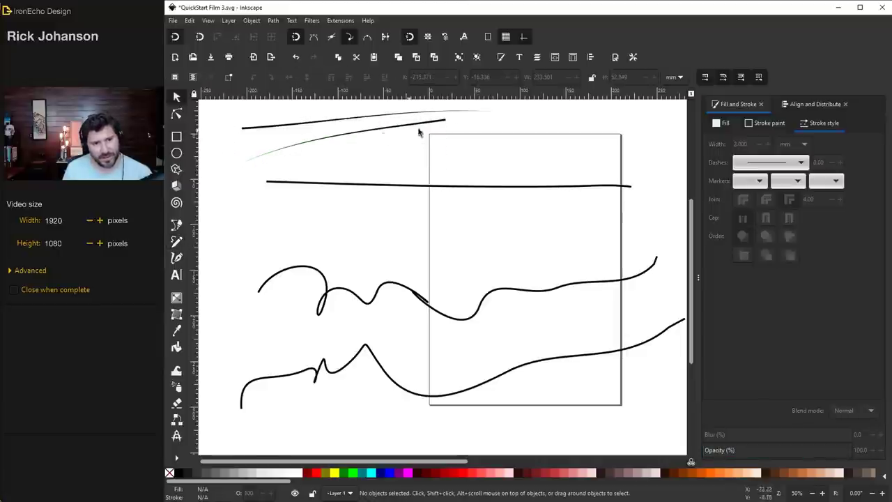
Set the Pencil tool's stroke shape to From clipboard
{"action": "key", "text": "p"}
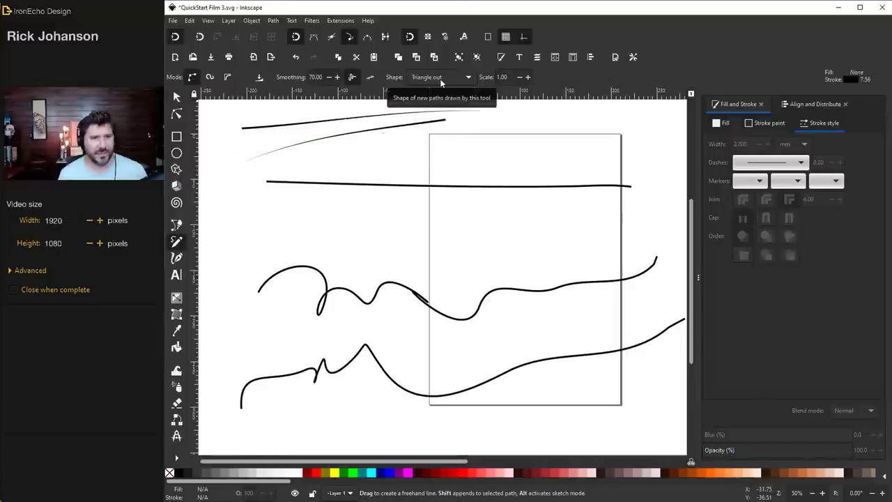
{"action": "left_click", "coordinate": [441, 83]}
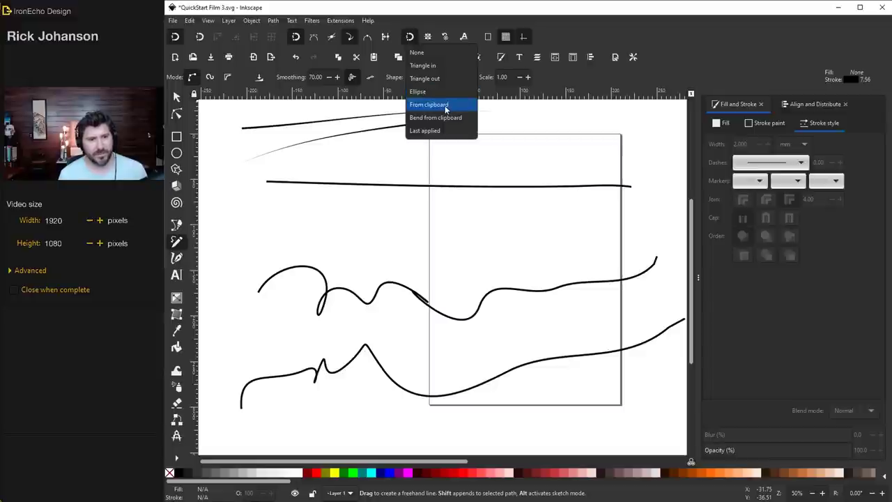
{"action": "left_click", "coordinate": [429, 105]}
Draw a small five-pointed star just above the page and copy it to the clipboard
{"action": "left_click", "coordinate": [177, 169]}
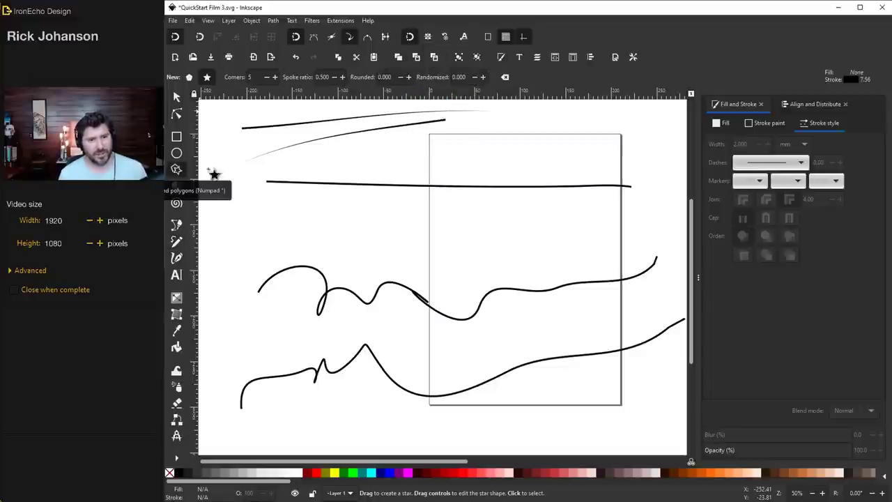
{"action": "left_click_drag", "start_coordinate": [565, 120], "coordinate": [578, 136]}
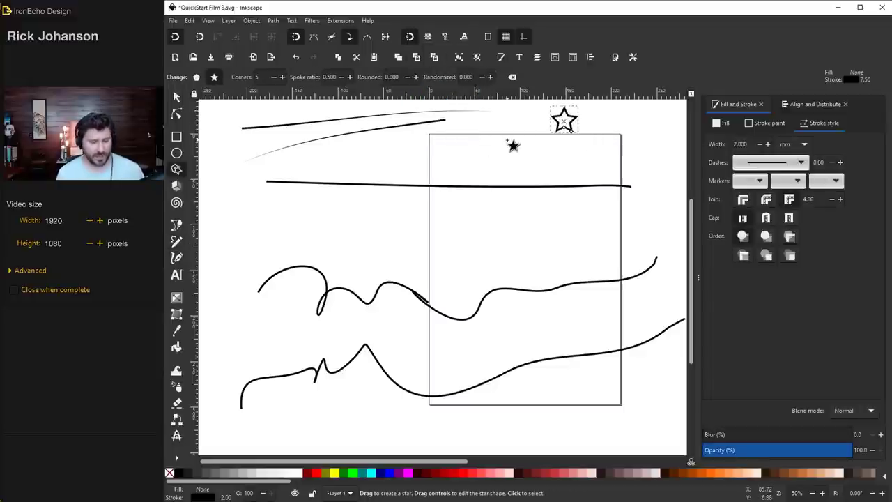
{"action": "left_click", "coordinate": [190, 21]}
{"action": "left_click", "coordinate": [204, 79]}
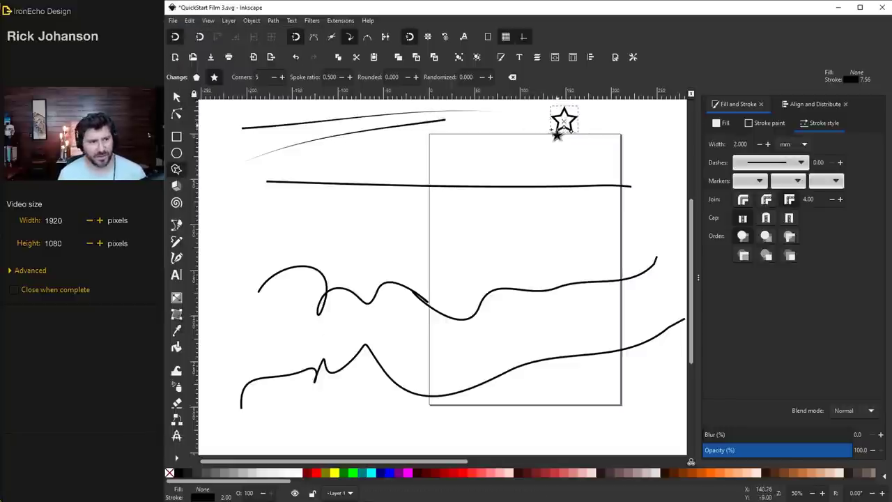
Draw freehand strokes shaped by the copied star: three short ones, one long stretched one and one arched one
{"action": "left_click", "coordinate": [176, 241]}
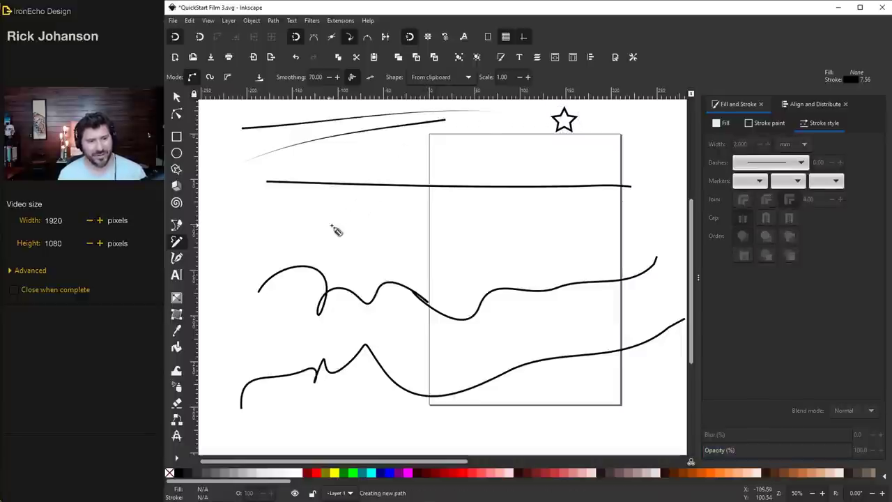
{"action": "left_click_drag", "start_coordinate": [329, 228], "coordinate": [401, 233]}
{"action": "mouse_move", "coordinate": [462, 239]}
{"action": "left_mouse_down"}
{"action": "mouse_move", "coordinate": [537, 220]}
{"action": "mouse_move", "coordinate": [631, 221]}
{"action": "left_mouse_up"}
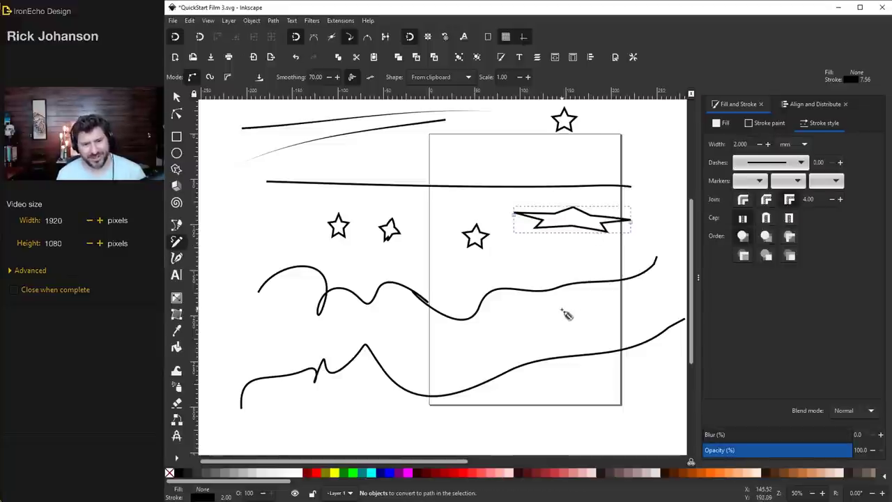
{"action": "mouse_move", "coordinate": [509, 340]}
{"action": "left_mouse_down"}
{"action": "mouse_move", "coordinate": [525, 318]}
{"action": "mouse_move", "coordinate": [557, 330]}
{"action": "left_mouse_up"}
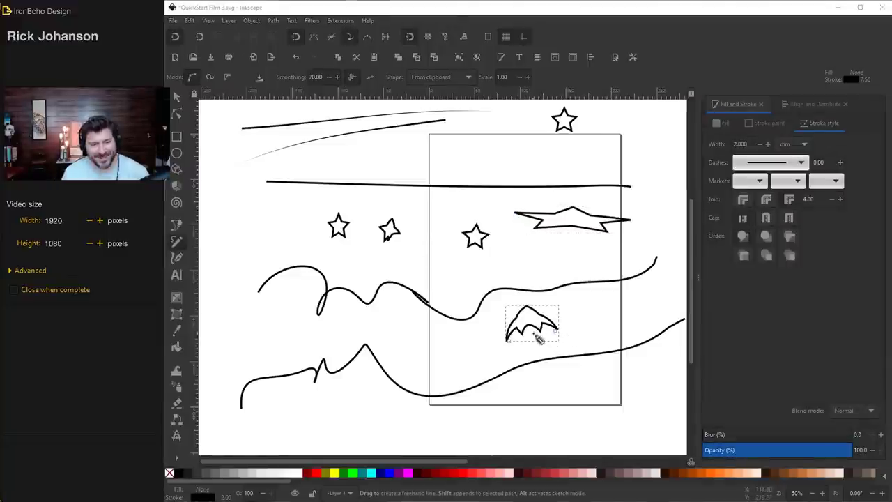
Place four single dots with the Pencil tool in the empty areas between the freehand strokes
{"action": "left_click", "coordinate": [361, 411]}
{"action": "left_click", "coordinate": [402, 339]}
{"action": "left_click", "coordinate": [280, 212]}
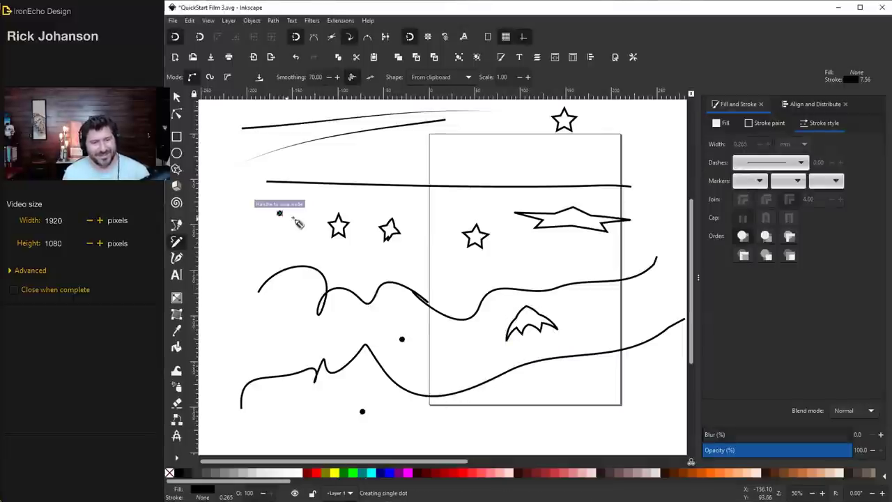
{"action": "left_click", "coordinate": [381, 157]}
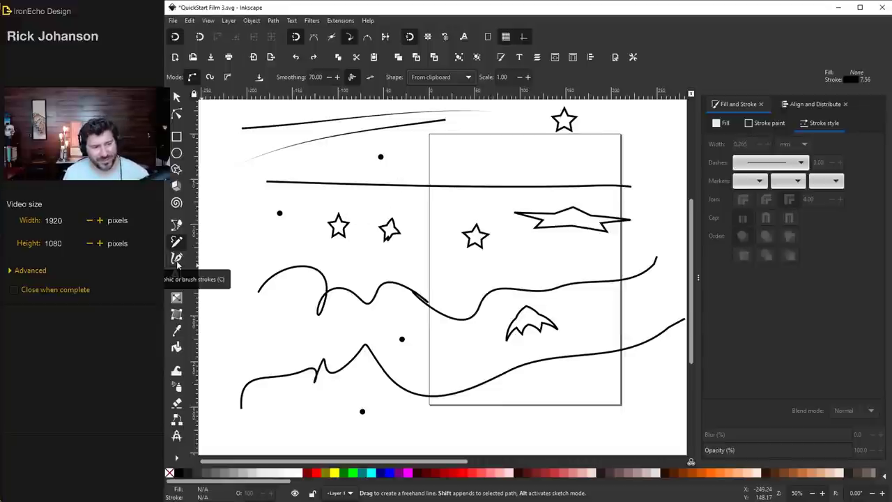
Draw a wavy Calligraphy stroke about 85 mm long beside the "dip pen" label using the Dip pen preset at 5 mm width
{"action": "left_click", "coordinate": [177, 258]}
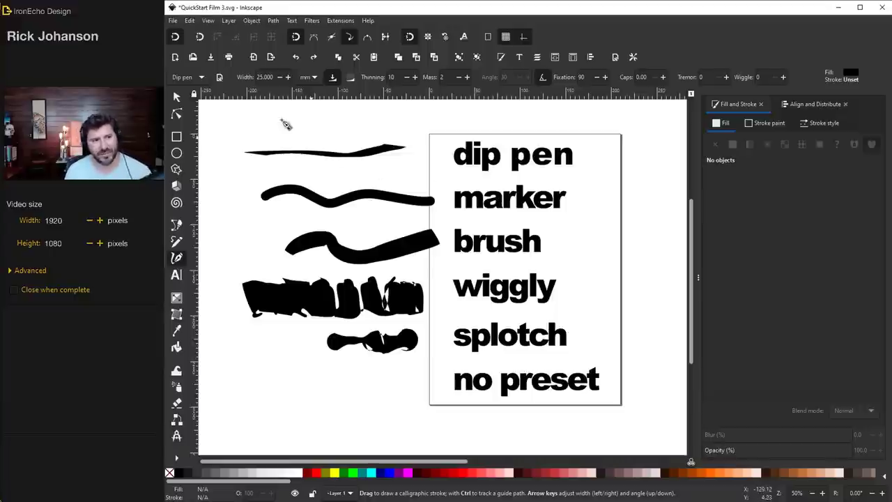
{"action": "left_click", "coordinate": [202, 80]}
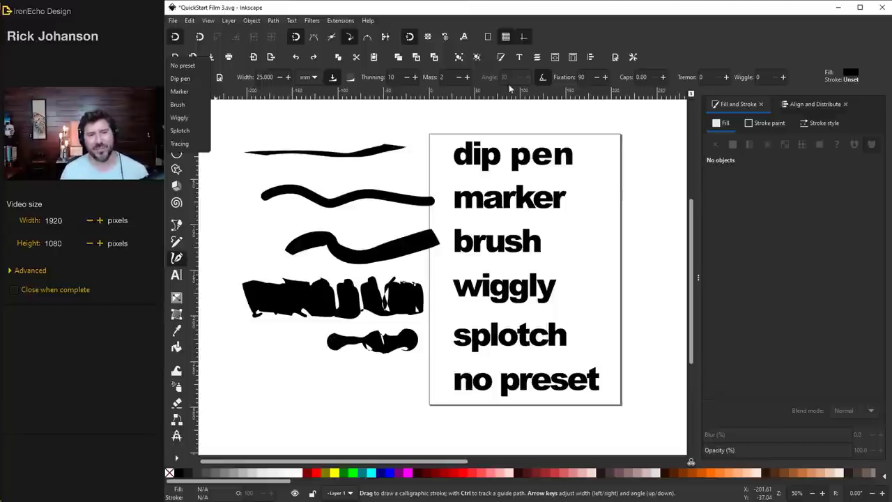
{"action": "left_click", "coordinate": [195, 83]}
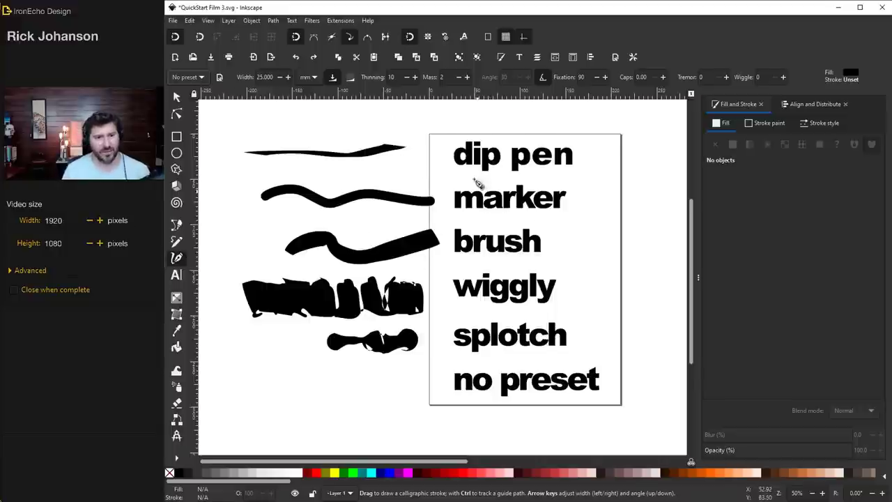
{"action": "scroll", "coordinate": [478, 179], "scroll_direction": "up", "scroll_amount": 1}
{"action": "key", "text": "Left"}
{"action": "key", "text": "Left"}
{"action": "key", "text": "Left"}
{"action": "key", "text": "Left"}
{"action": "key", "text": "Left"}
{"action": "key", "text": "Left"}
{"action": "key", "text": "Left"}
{"action": "key", "text": "Left"}
{"action": "key", "text": "Left"}
{"action": "key", "text": "Left"}
{"action": "key", "text": "Left"}
{"action": "key", "text": "Left"}
{"action": "key", "text": "Left"}
{"action": "key", "text": "Left"}
{"action": "key", "text": "Left"}
{"action": "key", "text": "Left"}
{"action": "key", "text": "Left"}
{"action": "key", "text": "Left"}
{"action": "key", "text": "Left"}
{"action": "key", "text": "Left"}
{"action": "left_click_drag", "start_coordinate": [604, 170], "coordinate": [668, 158]}
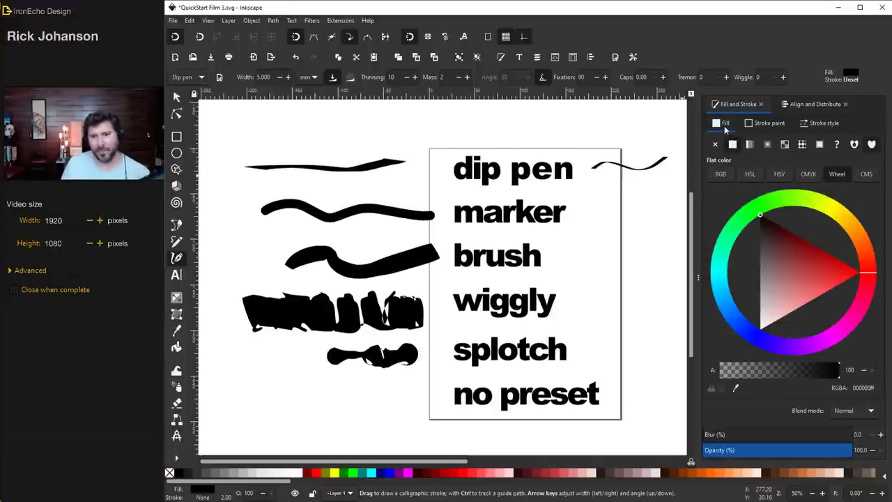
Fill the new dip pen stroke with dark red be0000ff and shift it slightly down
{"action": "left_click", "coordinate": [812, 126]}
{"action": "left_click", "coordinate": [765, 124]}
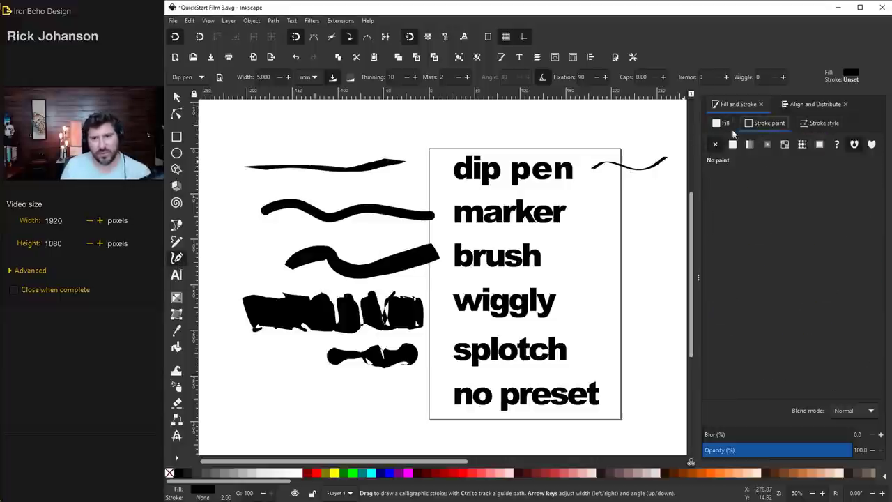
{"action": "left_click", "coordinate": [723, 123]}
{"action": "mouse_move", "coordinate": [766, 209]}
{"action": "left_mouse_down"}
{"action": "mouse_move", "coordinate": [795, 255]}
{"action": "mouse_move", "coordinate": [837, 254]}
{"action": "left_mouse_up"}
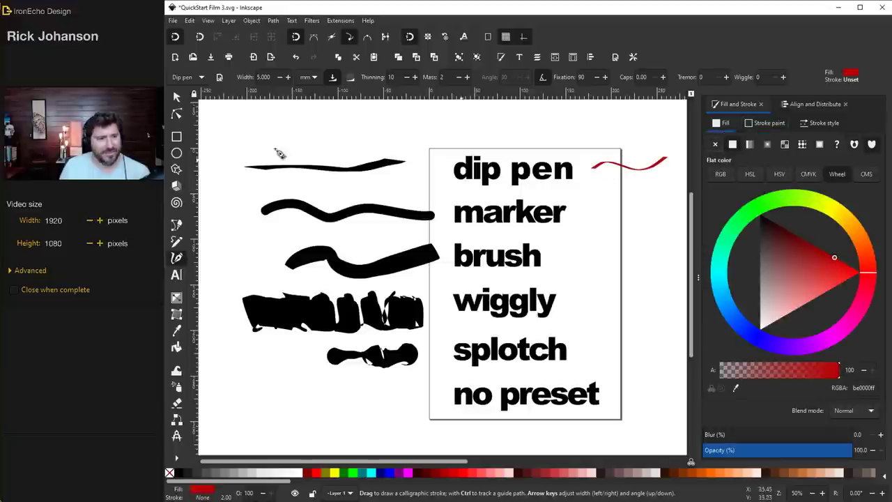
{"action": "left_click", "coordinate": [176, 97]}
{"action": "left_click_drag", "start_coordinate": [615, 169], "coordinate": [616, 175]}
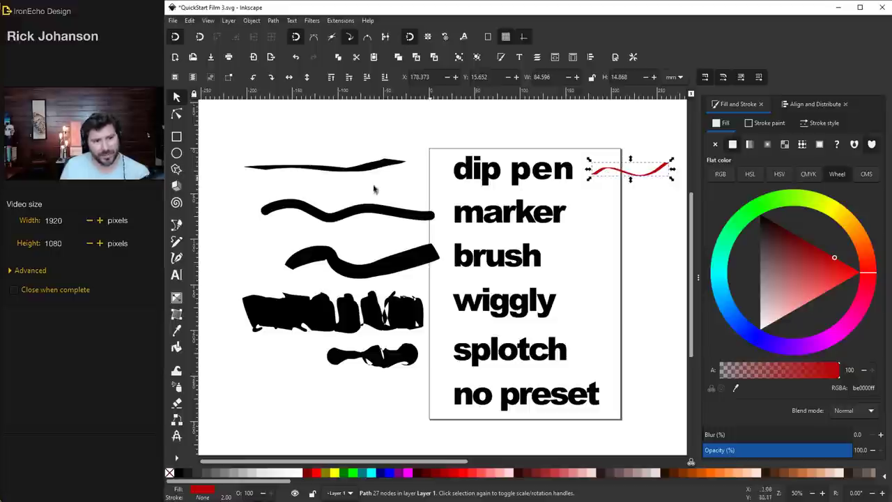
Draw a wavy Marker-preset stroke beside the "marker" label and a long arching Brush-preset stroke beside the "brush" label
{"action": "key", "text": "c"}
{"action": "left_click_drag", "start_coordinate": [583, 219], "coordinate": [668, 203]}
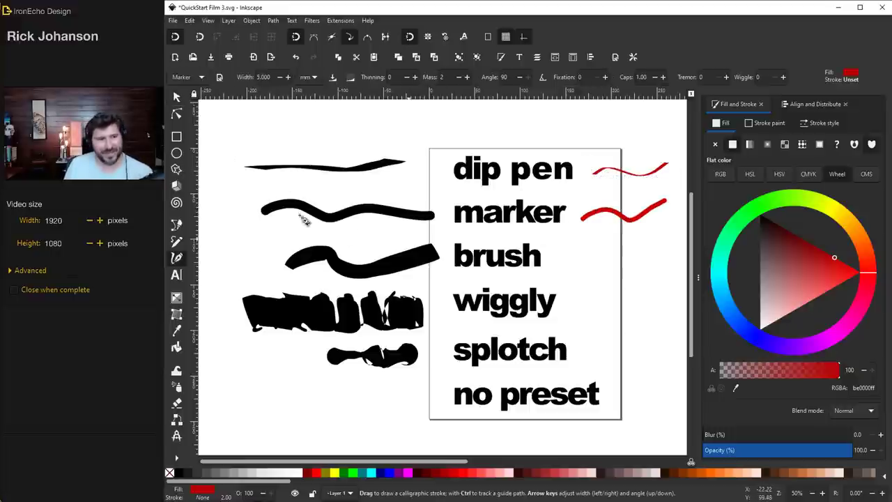
{"action": "mouse_move", "coordinate": [563, 264]}
{"action": "left_mouse_down"}
{"action": "mouse_move", "coordinate": [641, 322]}
{"action": "mouse_move", "coordinate": [661, 375]}
{"action": "left_mouse_up"}
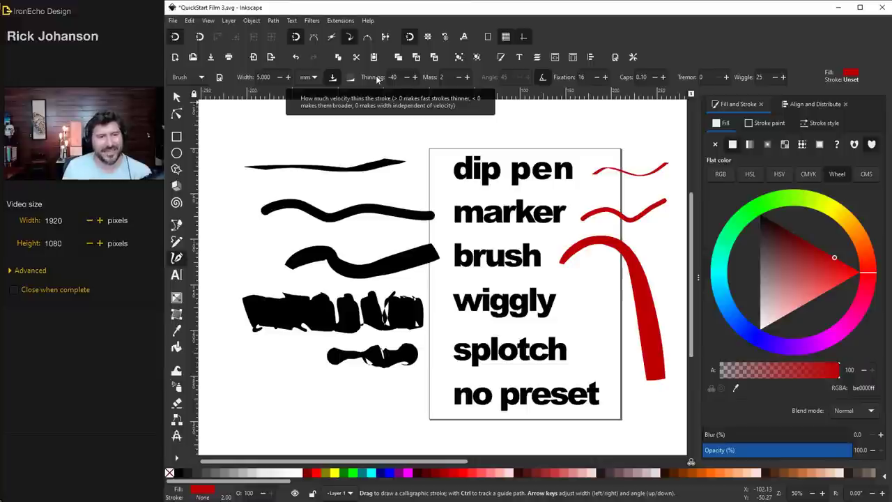
Draw a vertical stroke beside the red arch with Thinning 30 and a long stroke curving beneath the labels with Wiggle 50
{"action": "scroll", "coordinate": [388, 79], "scroll_direction": "up", "scroll_amount": 1}
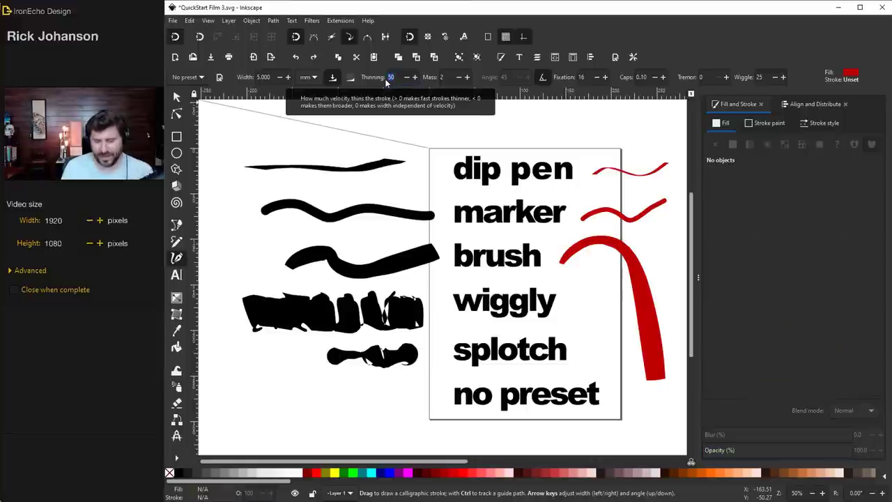
{"action": "type", "text": "30"}
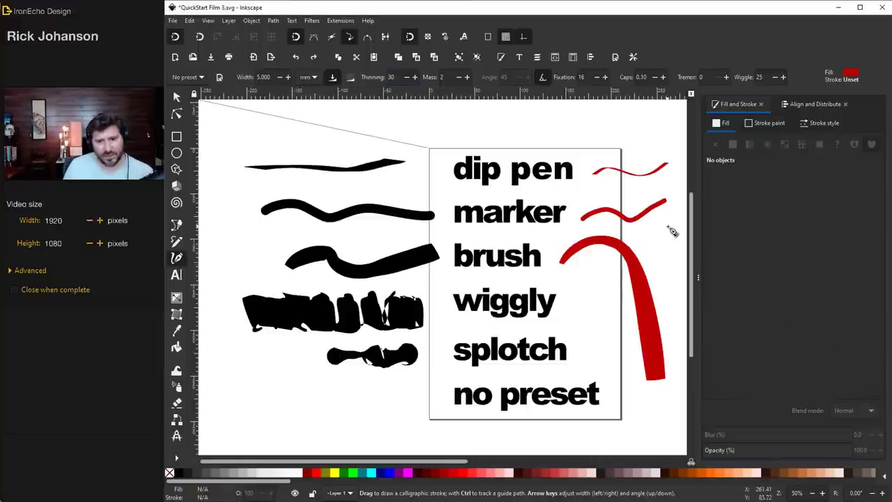
{"action": "left_click_drag", "start_coordinate": [667, 229], "coordinate": [671, 342]}
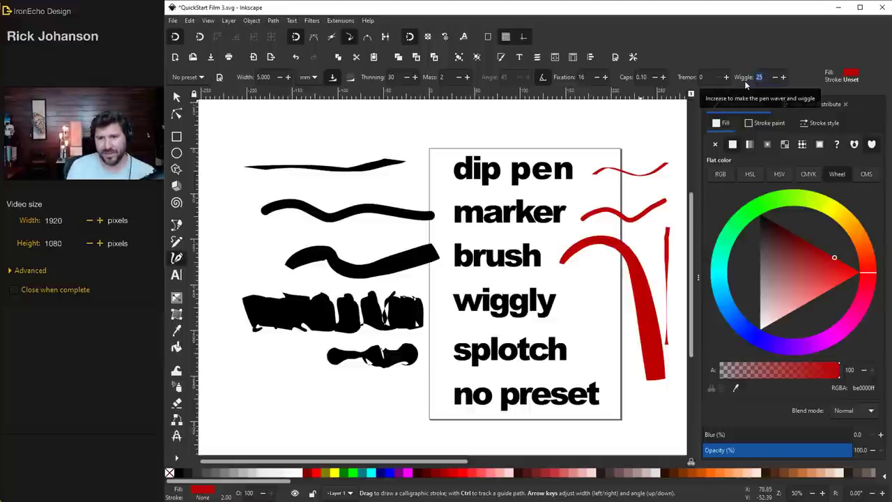
{"action": "type", "text": "5"}
{"action": "mouse_move", "coordinate": [683, 229]}
{"action": "left_mouse_down"}
{"action": "mouse_move", "coordinate": [667, 393]}
{"action": "mouse_move", "coordinate": [608, 421]}
{"action": "mouse_move", "coordinate": [507, 433]}
{"action": "mouse_move", "coordinate": [376, 412]}
{"action": "mouse_move", "coordinate": [288, 373]}
{"action": "left_mouse_up"}
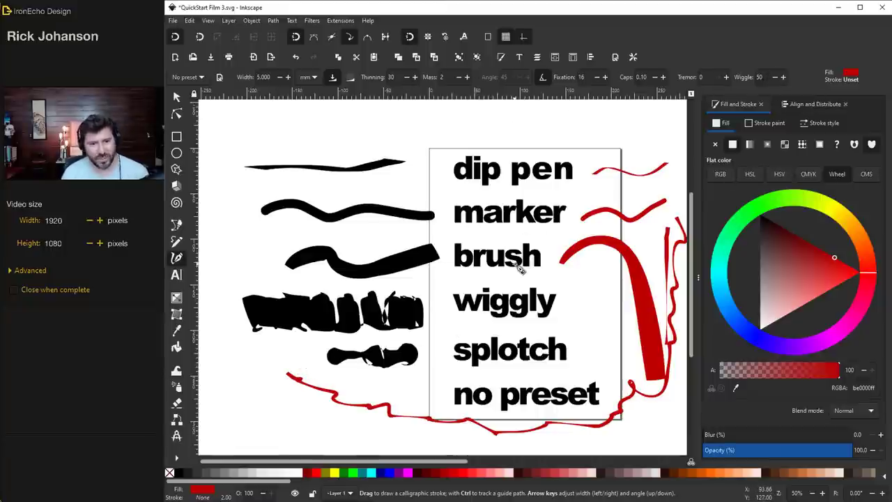
Set the Calligraphy tool's preset to Wiggly
{"action": "left_click", "coordinate": [198, 77]}
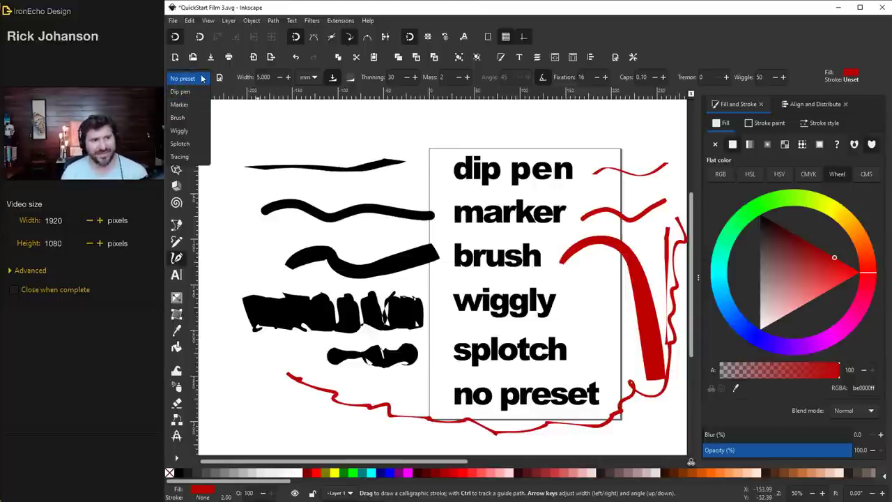
{"action": "left_click", "coordinate": [202, 78]}
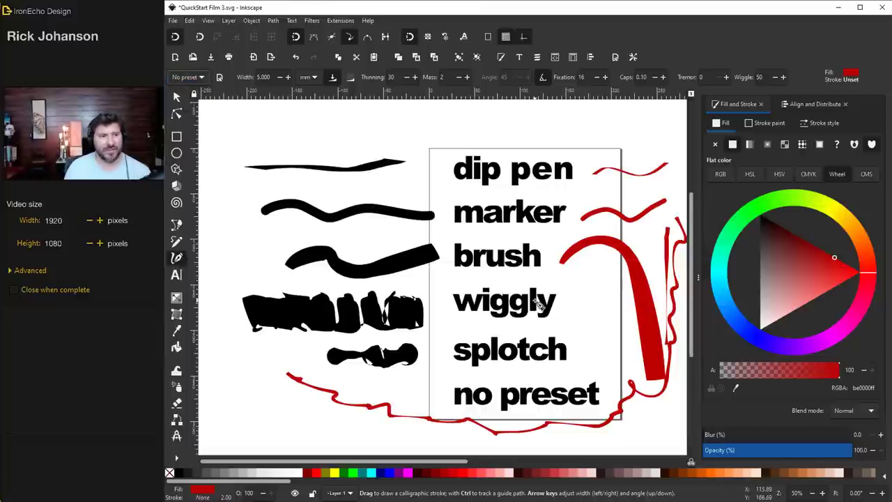
{"action": "left_click", "coordinate": [204, 76]}
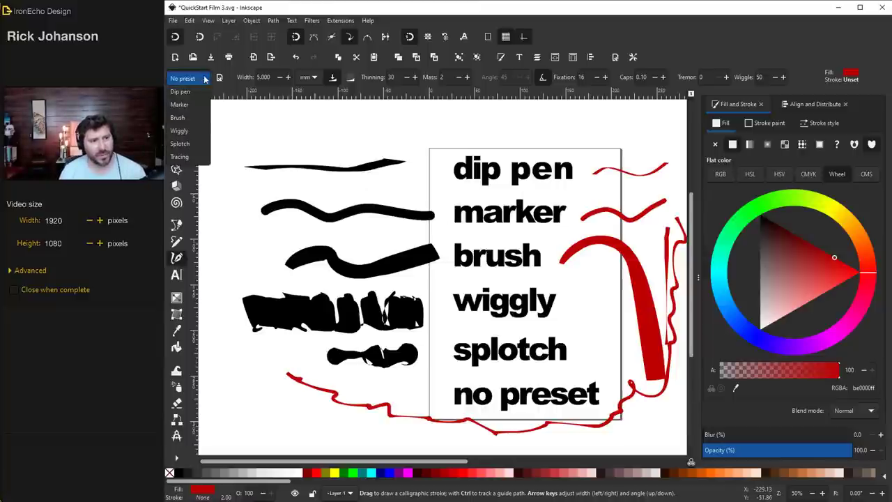
{"action": "left_click", "coordinate": [187, 131]}
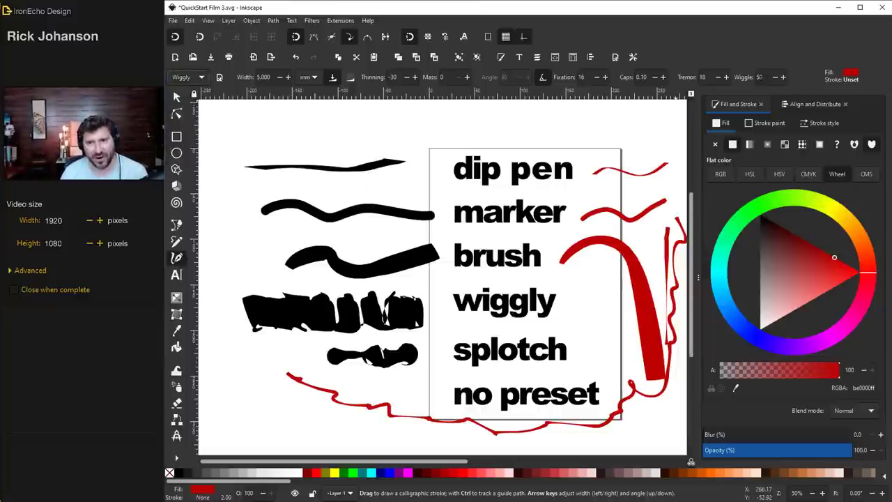
Draw a short vertical stroke left of the sample strokes with the Splotch preset at 100 mm width
{"action": "left_click", "coordinate": [203, 77]}
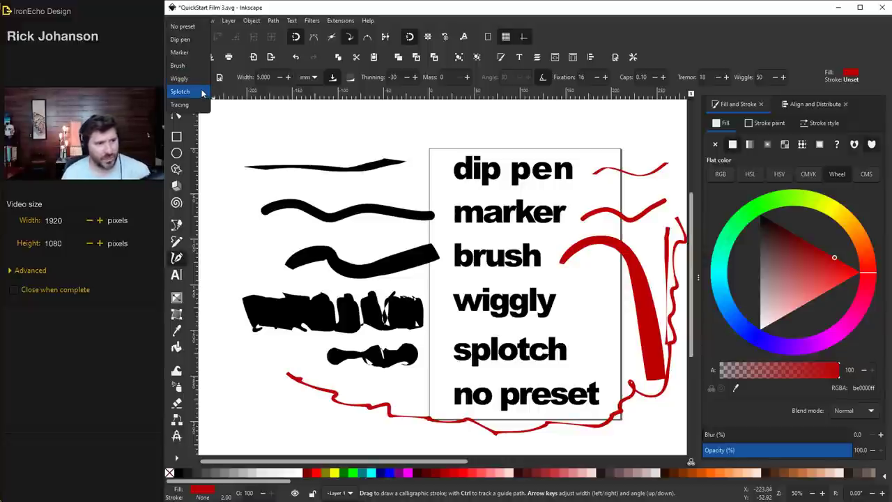
{"action": "left_click", "coordinate": [198, 94]}
{"action": "left_click_drag", "start_coordinate": [230, 174], "coordinate": [235, 255]}
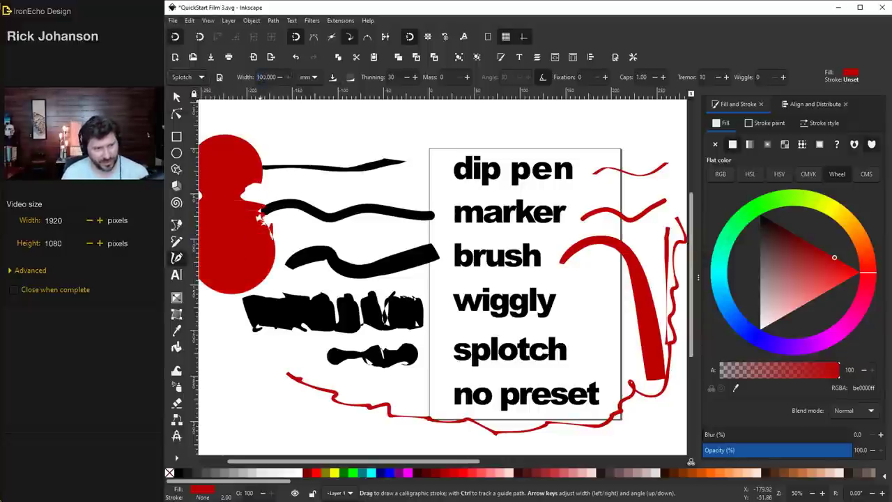
Set the calligraphy width to 5 mm and draw two long horizontal strokes above the page
{"action": "type", "text": "5"}
{"action": "key", "text": "Return"}
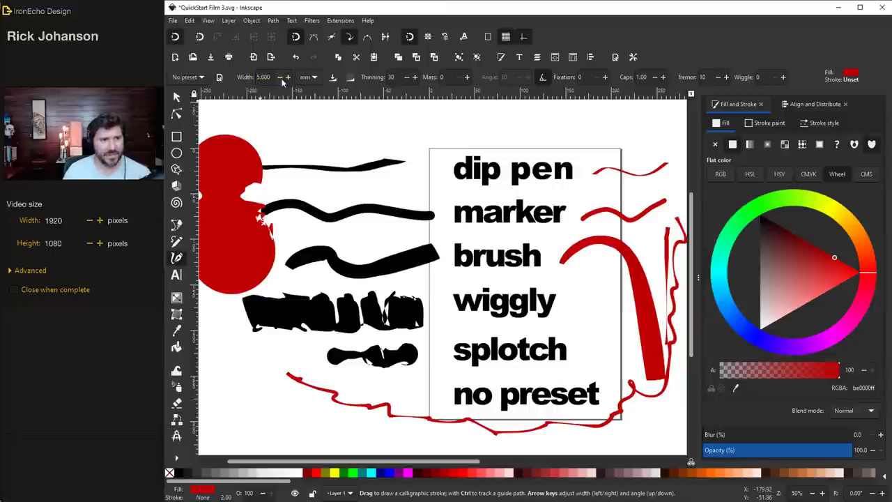
{"action": "left_click_drag", "start_coordinate": [381, 140], "coordinate": [658, 129]}
{"action": "left_click_drag", "start_coordinate": [336, 115], "coordinate": [622, 113]}
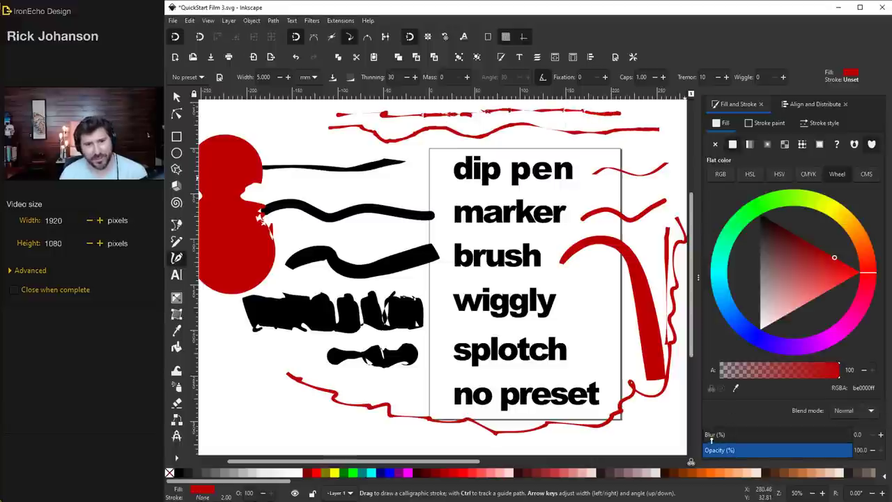
{"action": "left_click_drag", "start_coordinate": [712, 439], "coordinate": [722, 435]}
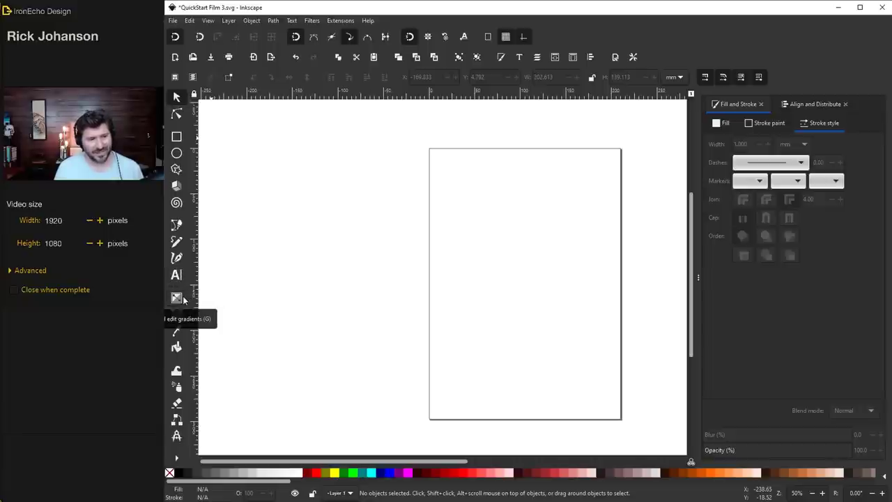
Draw an orange rectangle about 226 by 178 mm overlapping the page's left edge and select it
{"action": "left_click", "coordinate": [176, 137]}
{"action": "left_click_drag", "start_coordinate": [283, 153], "coordinate": [489, 315]}
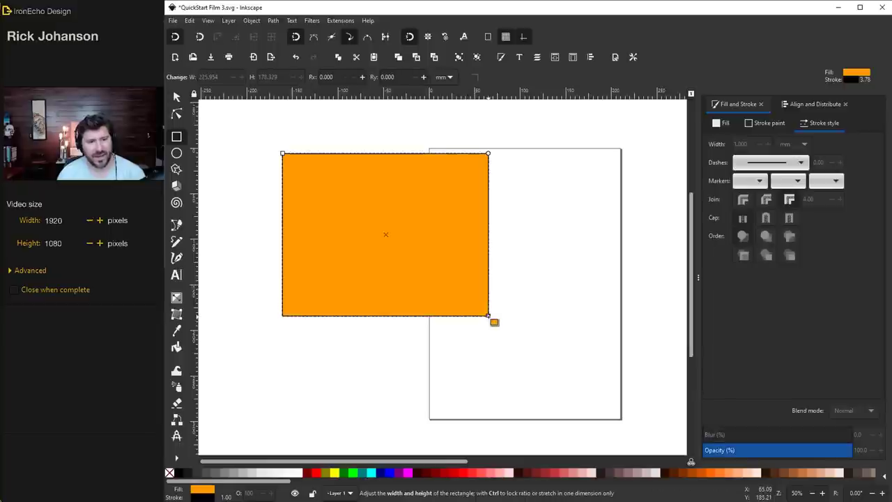
{"action": "key", "text": "s"}
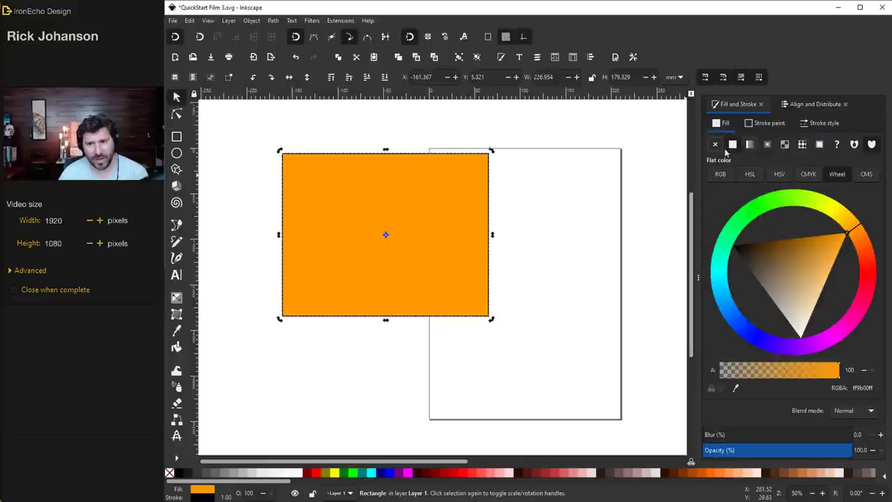
Apply a linear gradient to the rectangle, running diagonally from its upper right to its lower left
{"action": "left_click", "coordinate": [176, 298]}
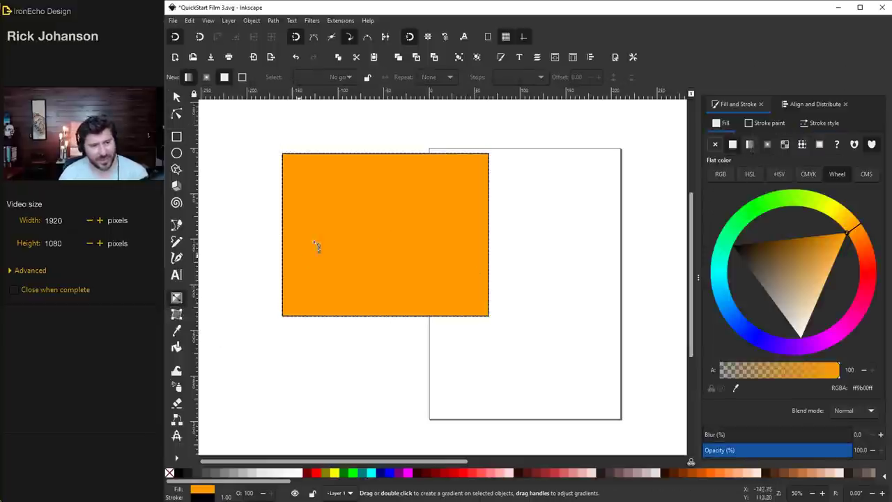
{"action": "left_click_drag", "start_coordinate": [314, 206], "coordinate": [350, 241]}
{"action": "left_click_drag", "start_coordinate": [453, 207], "coordinate": [333, 270]}
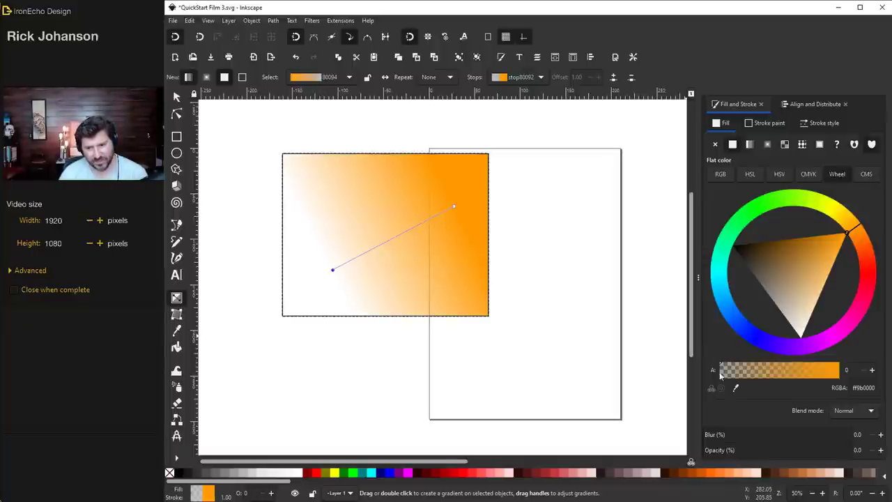
Change the gradient's transparent end to blue 0a00ff at 51% alpha and redraw the gradient running steeply downward
{"action": "left_click_drag", "start_coordinate": [721, 374], "coordinate": [781, 374]}
{"action": "left_click_drag", "start_coordinate": [852, 238], "coordinate": [760, 343]}
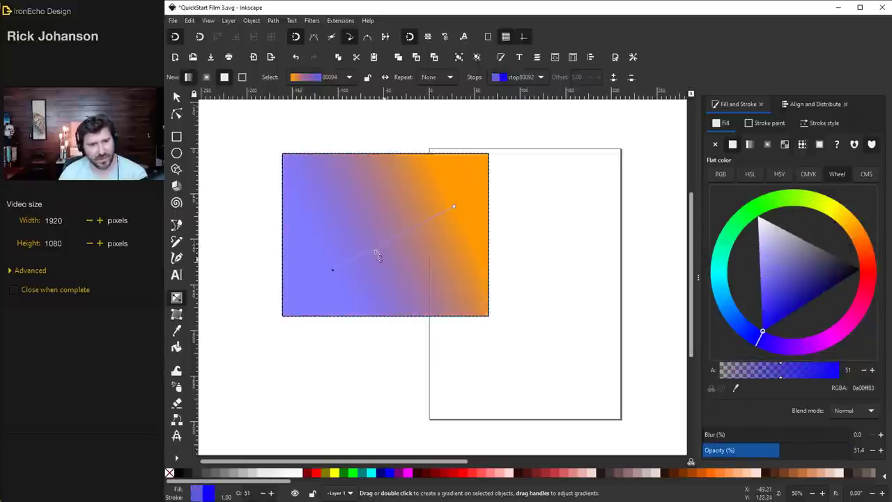
{"action": "left_click_drag", "start_coordinate": [359, 192], "coordinate": [391, 280]}
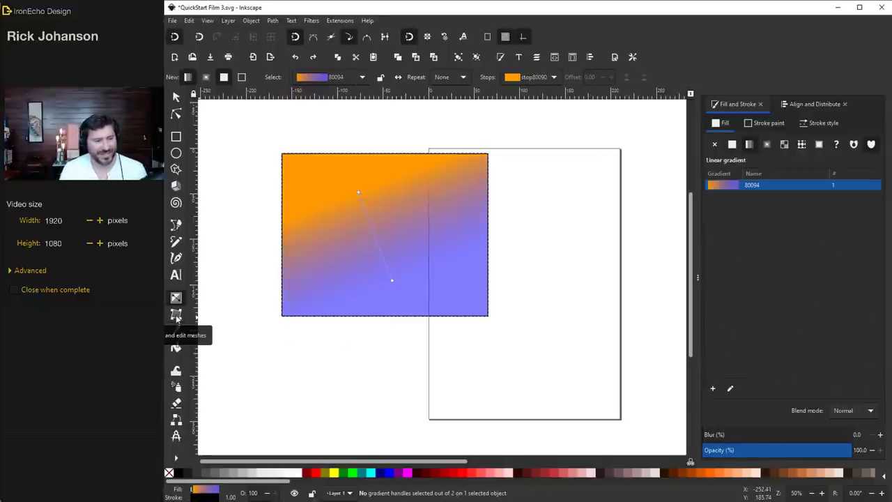
Delete the gradient rectangle and draw a larger amber one about 282 by 202 mm overlapping the page's left edge
{"action": "left_click", "coordinate": [177, 99]}
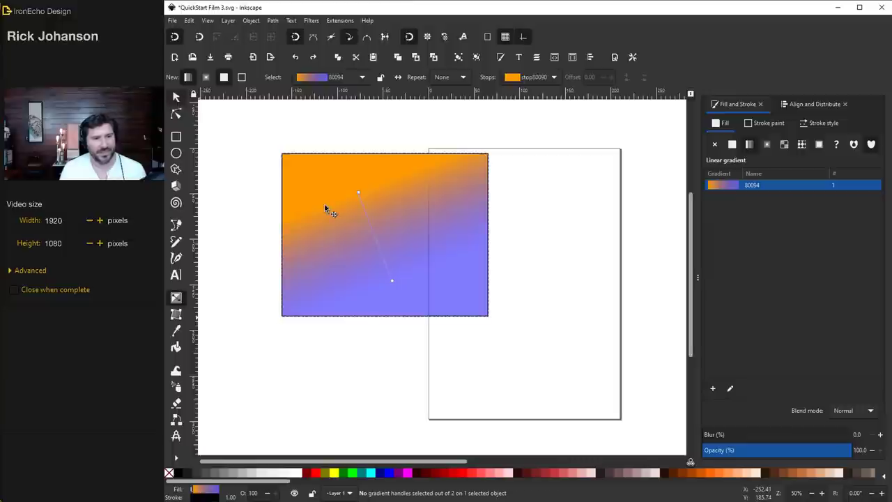
{"action": "key", "text": "Delete"}
{"action": "left_click", "coordinate": [176, 136]}
{"action": "left_click_drag", "start_coordinate": [232, 200], "coordinate": [490, 383]}
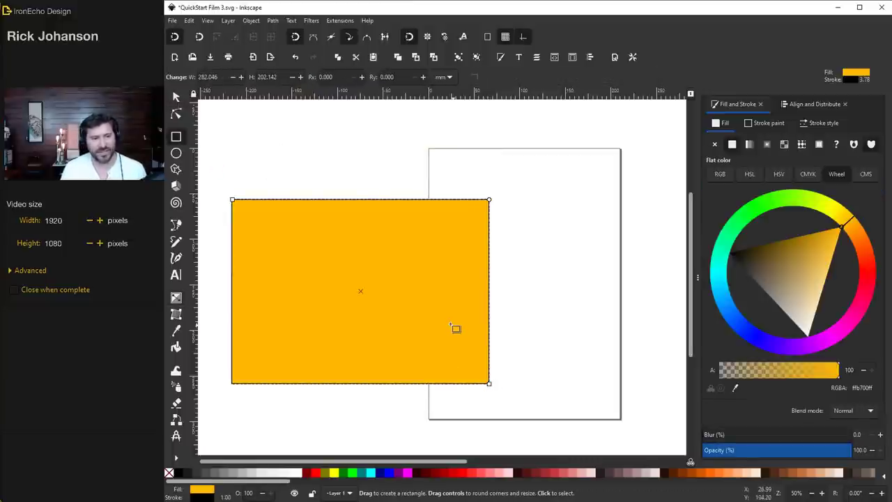
Create a mesh gradient with 1 row and 2 columns on the rectangle
{"action": "left_click", "coordinate": [177, 314]}
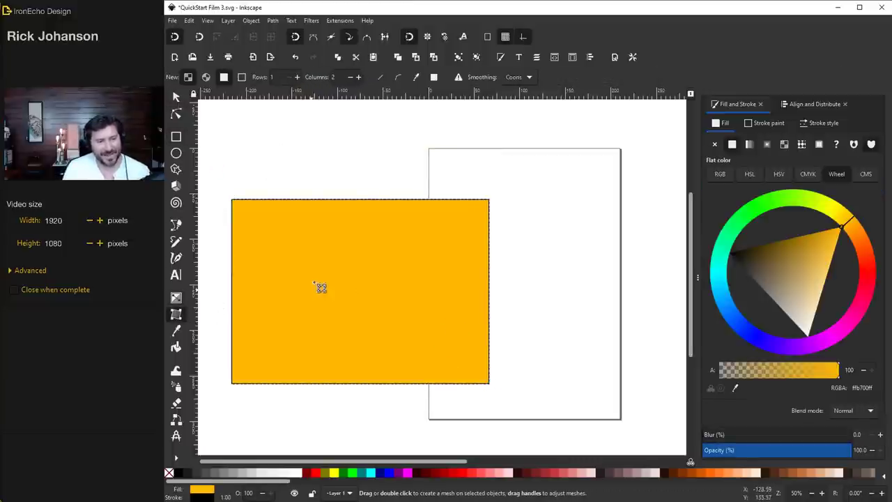
{"action": "double_click", "coordinate": [346, 272]}
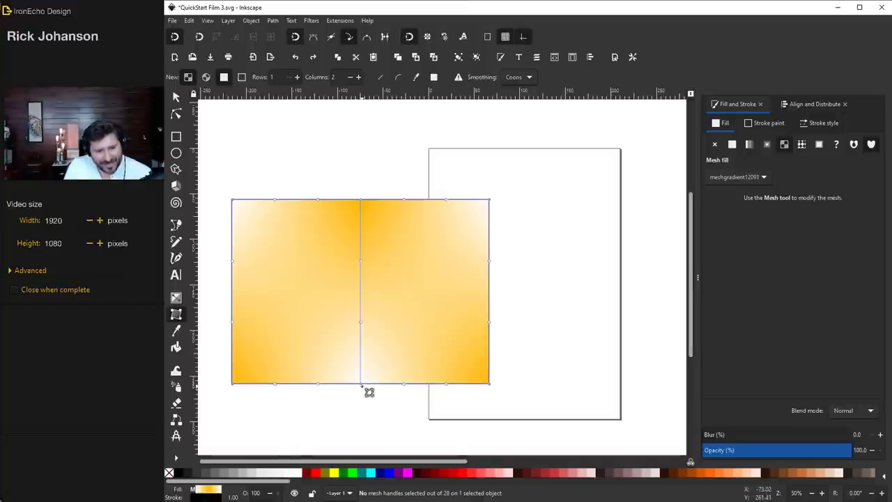
Color the mesh's bottom middle node red ff0909ff and bend the lower part of the central mesh line to the left
{"action": "left_click", "coordinate": [361, 385]}
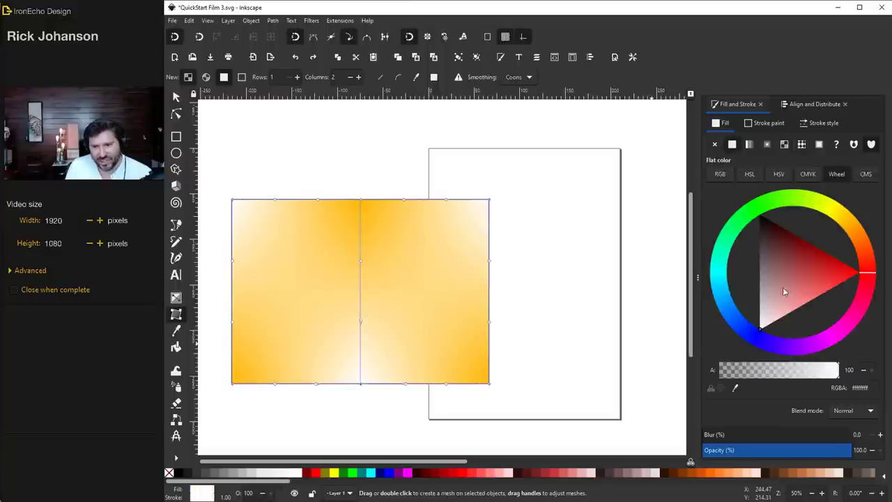
{"action": "mouse_move", "coordinate": [817, 292]}
{"action": "left_mouse_down"}
{"action": "mouse_move", "coordinate": [849, 279]}
{"action": "mouse_move", "coordinate": [858, 285]}
{"action": "left_mouse_up"}
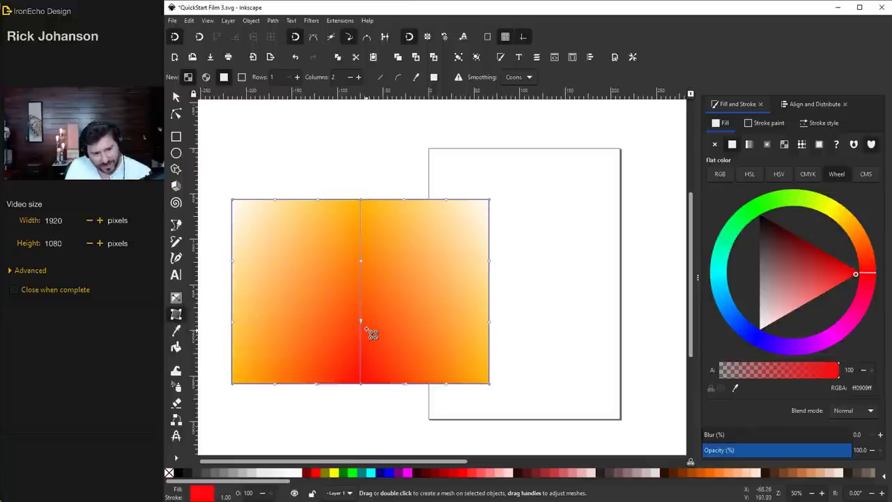
{"action": "left_click_drag", "start_coordinate": [361, 327], "coordinate": [293, 314]}
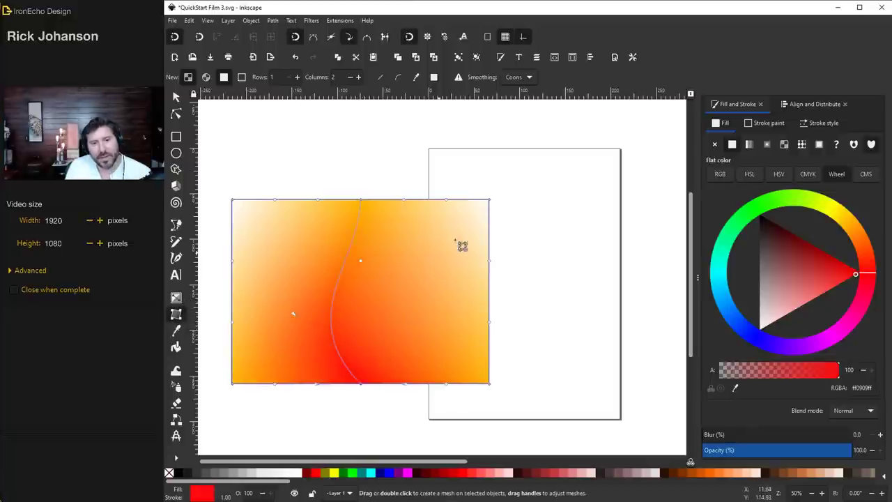
Color the mesh's upper-right corner node blue 00b4ffff, shift the upper handle of the central mesh line down and right, and deselect the rectangle
{"action": "left_click", "coordinate": [490, 201]}
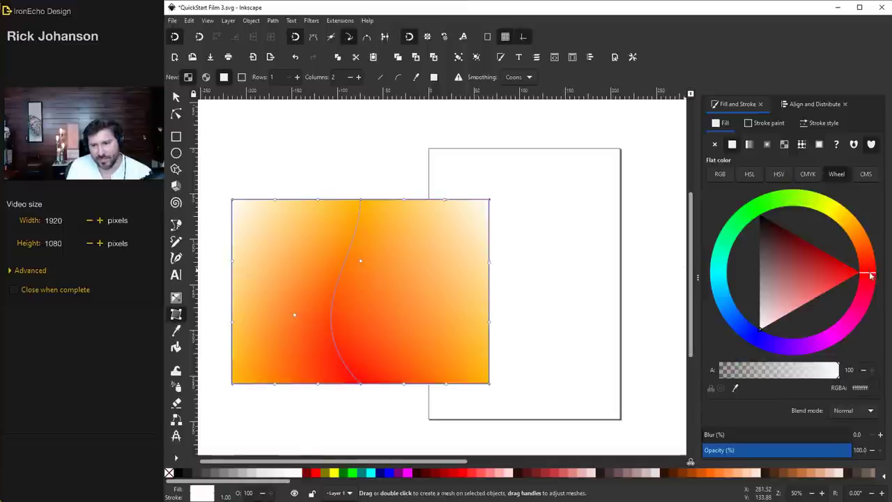
{"action": "mouse_move", "coordinate": [870, 276]}
{"action": "left_mouse_down"}
{"action": "mouse_move", "coordinate": [812, 347]}
{"action": "mouse_move", "coordinate": [730, 313]}
{"action": "mouse_move", "coordinate": [729, 294]}
{"action": "left_mouse_up"}
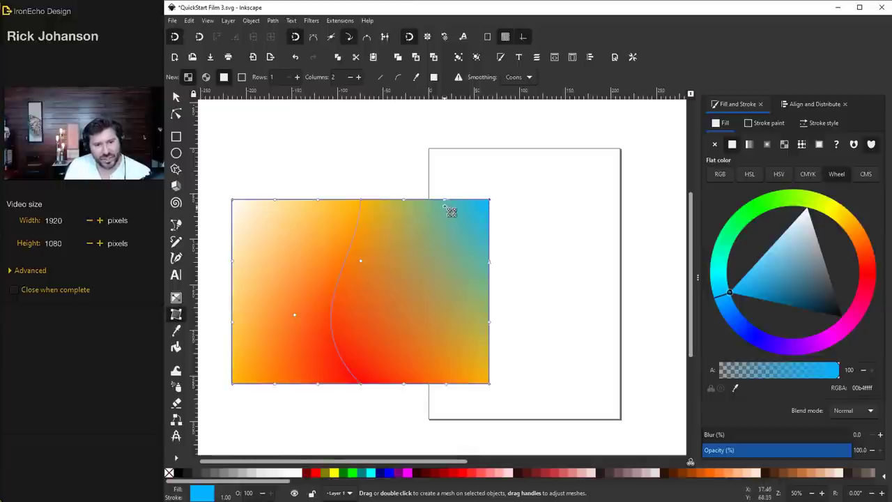
{"action": "mouse_move", "coordinate": [368, 266]}
{"action": "left_mouse_down"}
{"action": "mouse_move", "coordinate": [391, 275]}
{"action": "mouse_move", "coordinate": [416, 318]}
{"action": "mouse_move", "coordinate": [297, 265]}
{"action": "mouse_move", "coordinate": [391, 291]}
{"action": "left_mouse_up"}
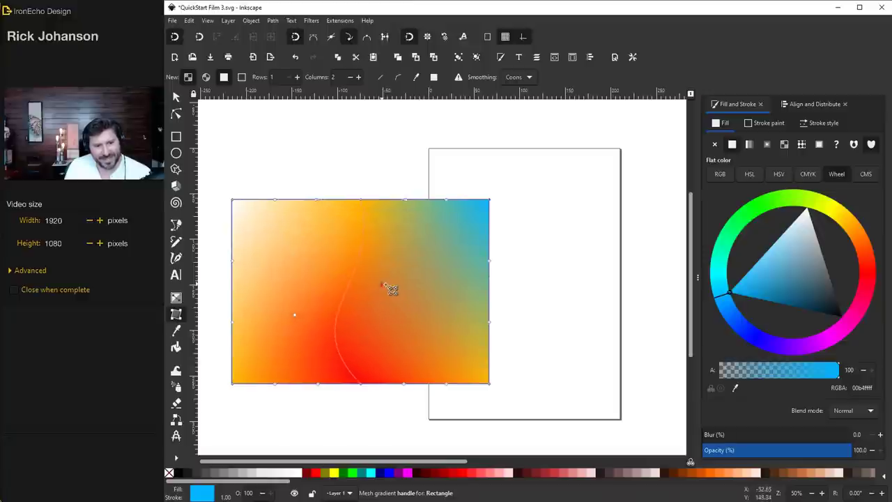
{"action": "key", "text": "Escape"}
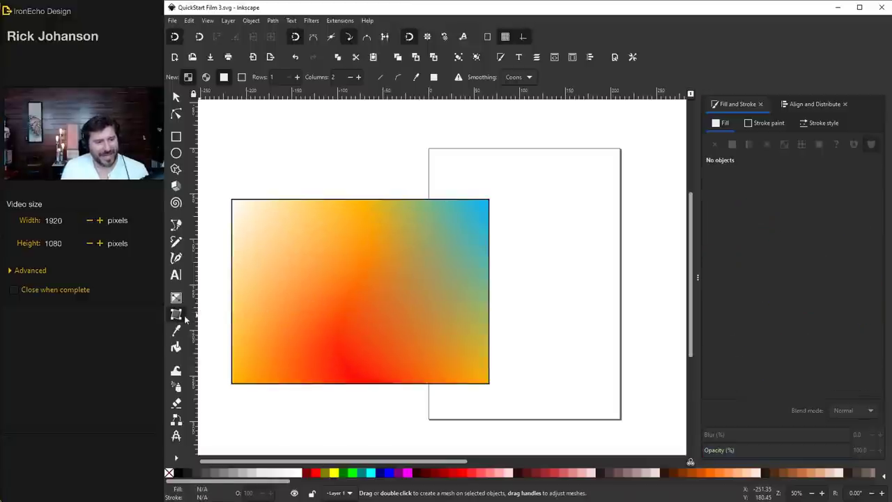
Fill the black square below the amber one with the dark red sampled from the red square using the Dropper
{"action": "scroll", "coordinate": [360, 346], "scroll_direction": "down", "scroll_amount": 10}
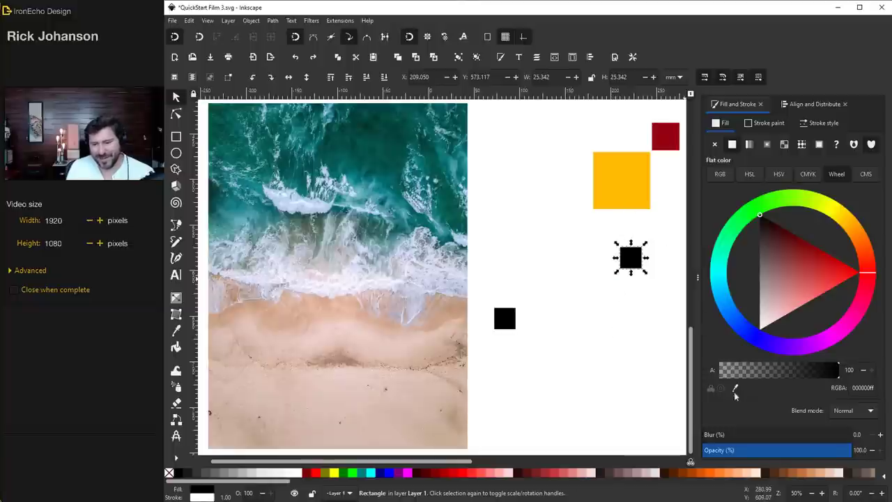
{"action": "left_click", "coordinate": [638, 259]}
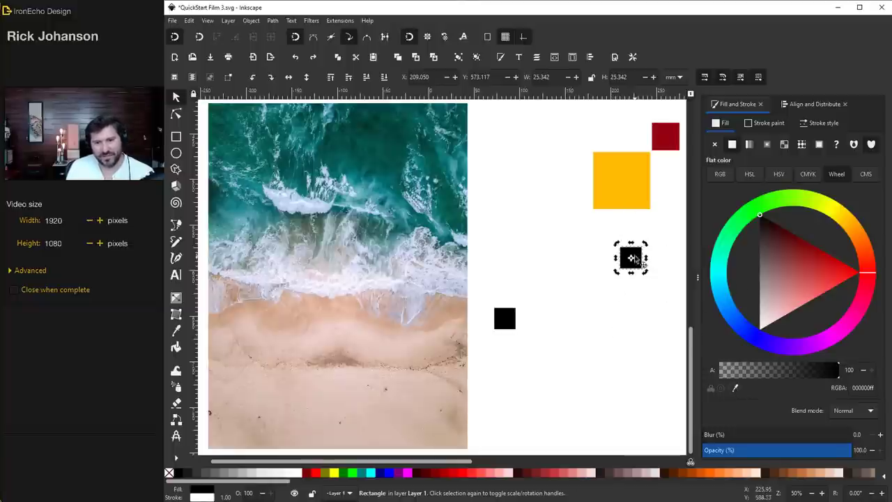
{"action": "left_click", "coordinate": [635, 257]}
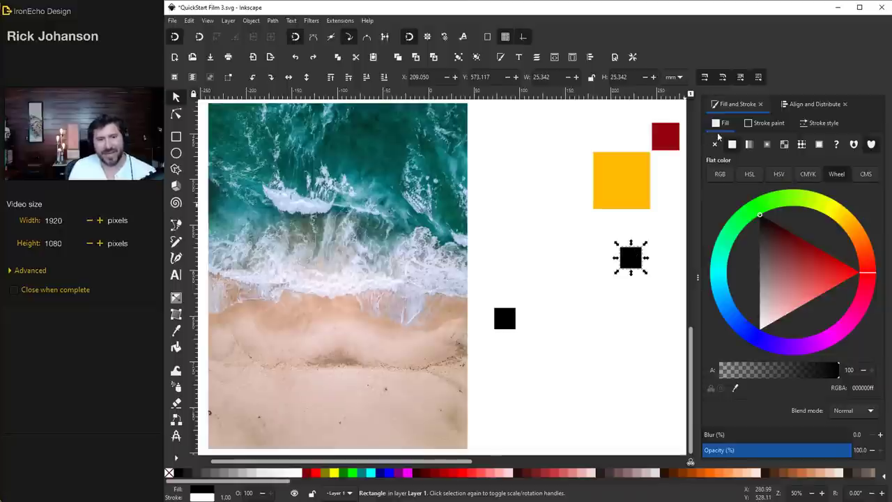
{"action": "left_click", "coordinate": [176, 332]}
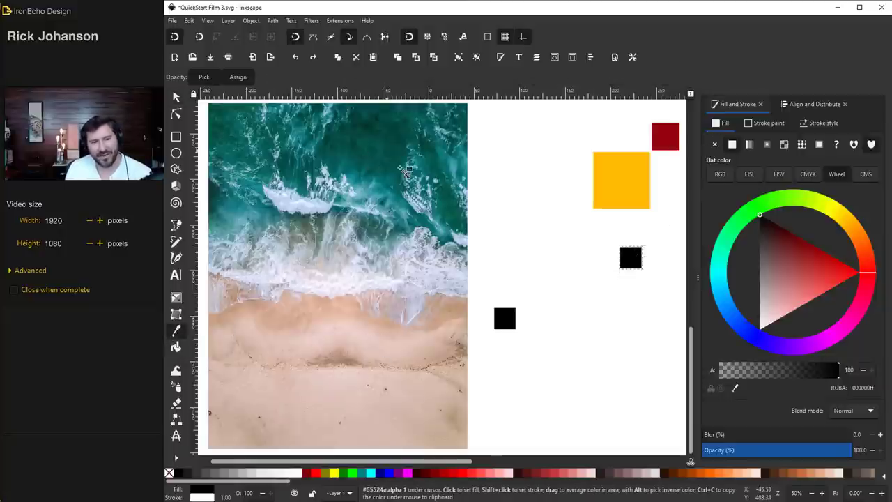
{"action": "left_click", "coordinate": [664, 135]}
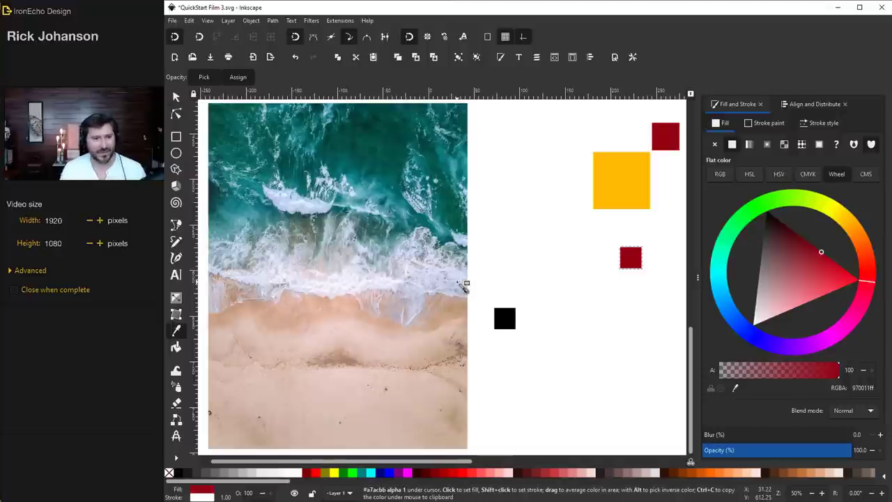
Fill the black square beside the beach photo with a dark green sampled from the deep water in the photo
{"action": "key", "text": "s"}
{"action": "left_click", "coordinate": [505, 320]}
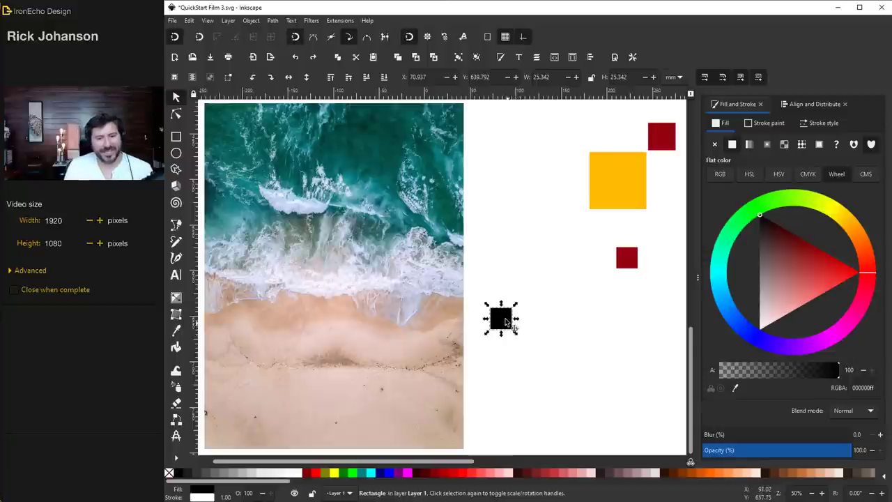
{"action": "left_click", "coordinate": [507, 321]}
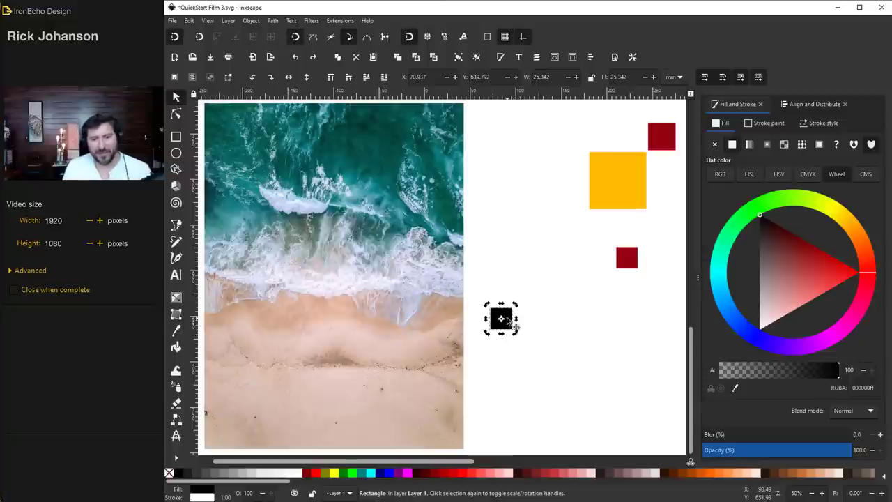
{"action": "left_click", "coordinate": [176, 332]}
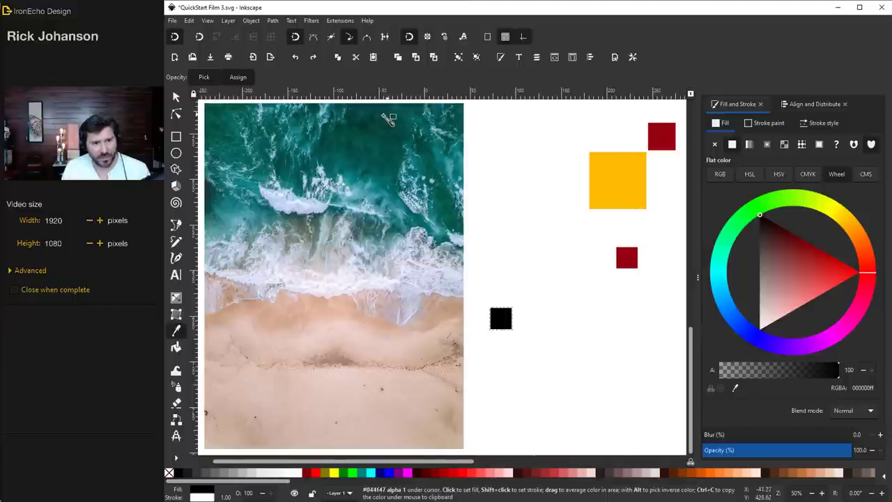
{"action": "left_click", "coordinate": [342, 129]}
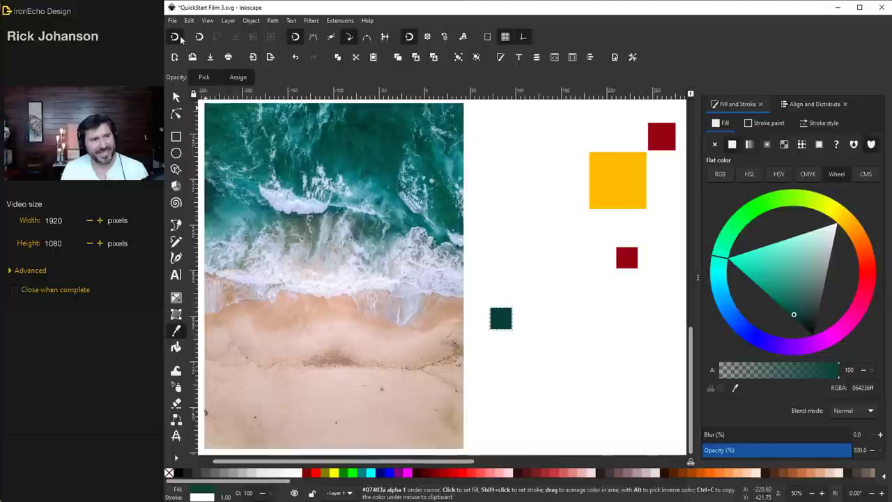
Duplicate the dark green square, snap the copy directly beneath the original, and deselect it
{"action": "key", "text": "s"}
{"action": "left_click", "coordinate": [501, 319]}
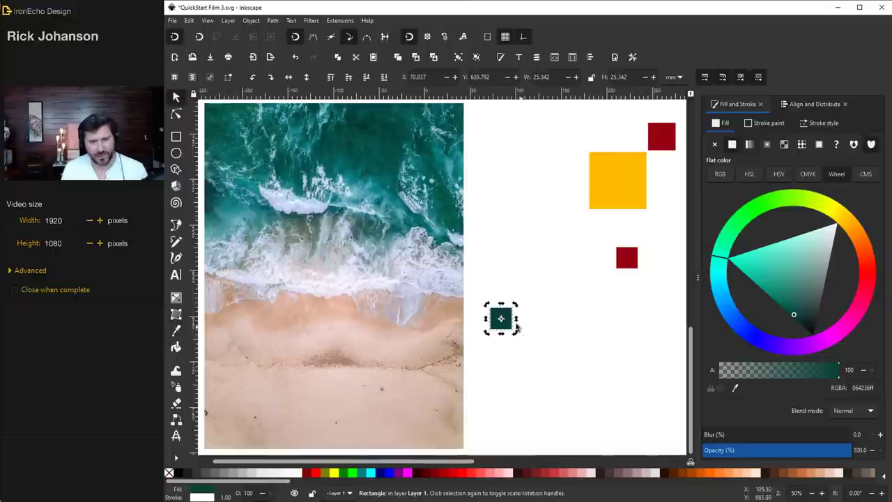
{"action": "left_click", "coordinate": [509, 317]}
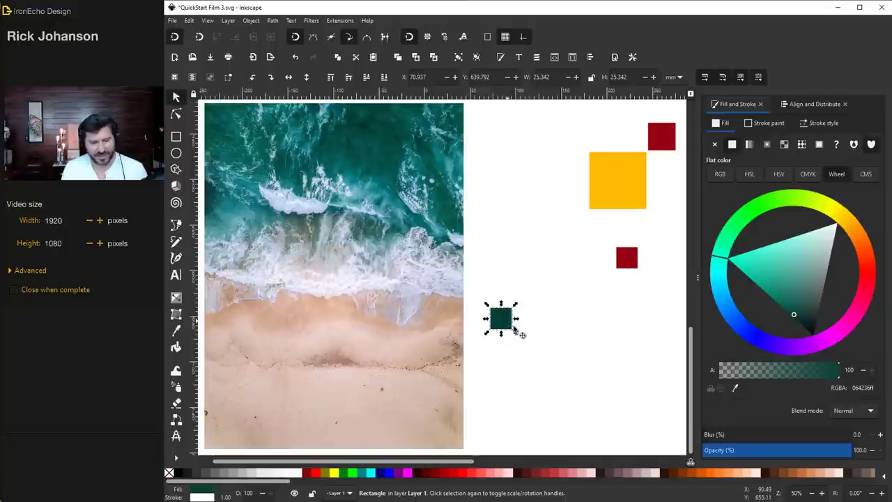
{"action": "key", "text": "ctrl+d"}
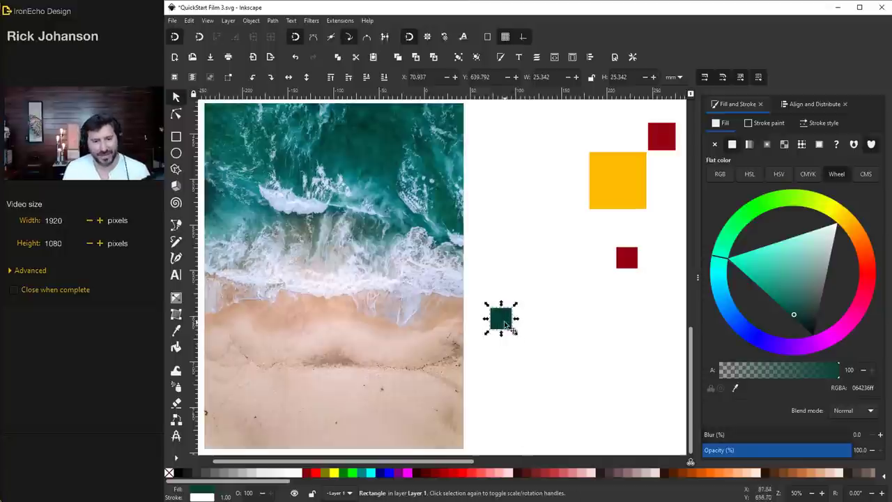
{"action": "mouse_move", "coordinate": [512, 325]}
{"action": "left_mouse_down"}
{"action": "mouse_move", "coordinate": [562, 340]}
{"action": "mouse_move", "coordinate": [529, 357]}
{"action": "mouse_move", "coordinate": [514, 355]}
{"action": "left_mouse_up"}
{"action": "left_click", "coordinate": [540, 360]}
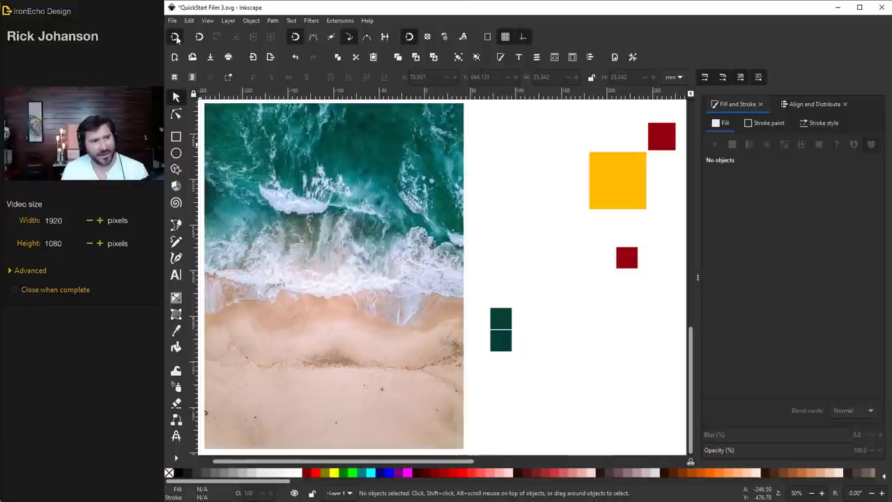
Move the green copy around freely with snapping off, and snap it back directly beneath the first green square
{"action": "mouse_move", "coordinate": [502, 340]}
{"action": "left_mouse_down"}
{"action": "mouse_move", "coordinate": [544, 360]}
{"action": "mouse_move", "coordinate": [486, 334]}
{"action": "mouse_move", "coordinate": [510, 349]}
{"action": "left_mouse_up"}
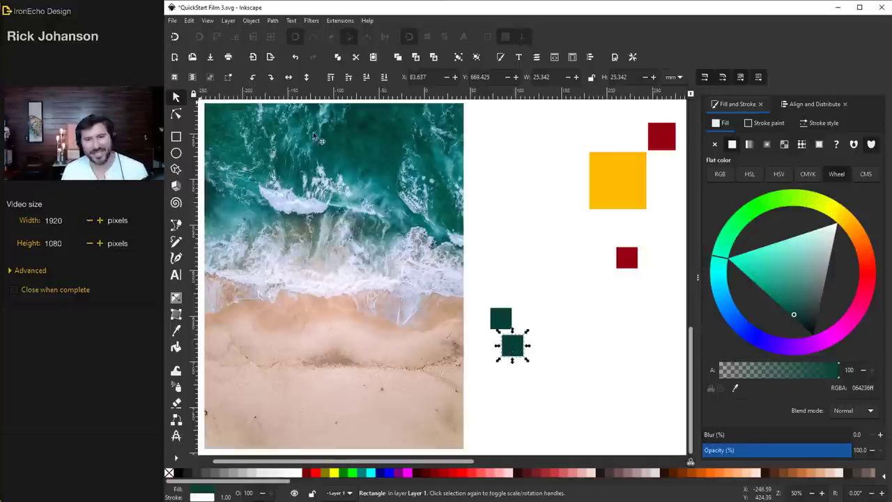
{"action": "left_click_drag", "start_coordinate": [509, 347], "coordinate": [584, 325]}
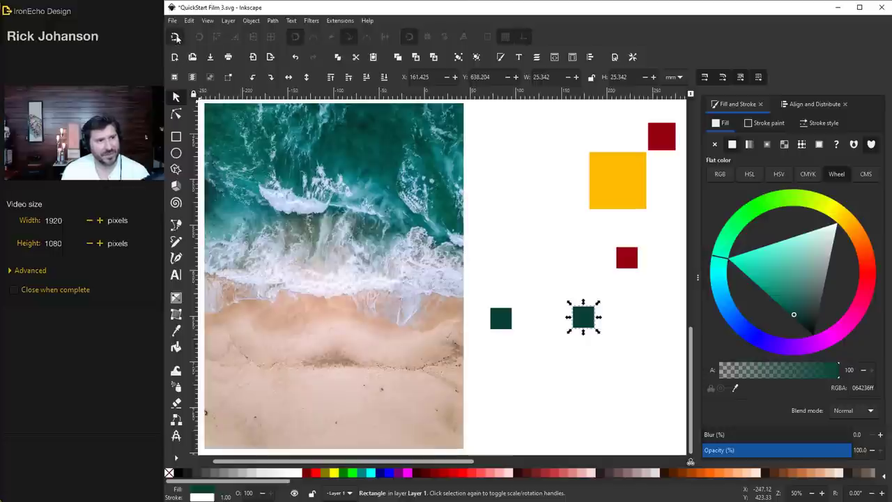
{"action": "left_click_drag", "start_coordinate": [578, 318], "coordinate": [496, 341]}
Duplicate the green square repeatedly and snap the copies end to end into a vertical column of six squares
{"action": "left_click_drag", "start_coordinate": [508, 355], "coordinate": [510, 415]}
{"action": "key", "text": "ctrl+d"}
{"action": "key", "text": "ctrl+d"}
{"action": "key", "text": "ctrl+d"}
{"action": "left_click_drag", "start_coordinate": [509, 414], "coordinate": [510, 436]}
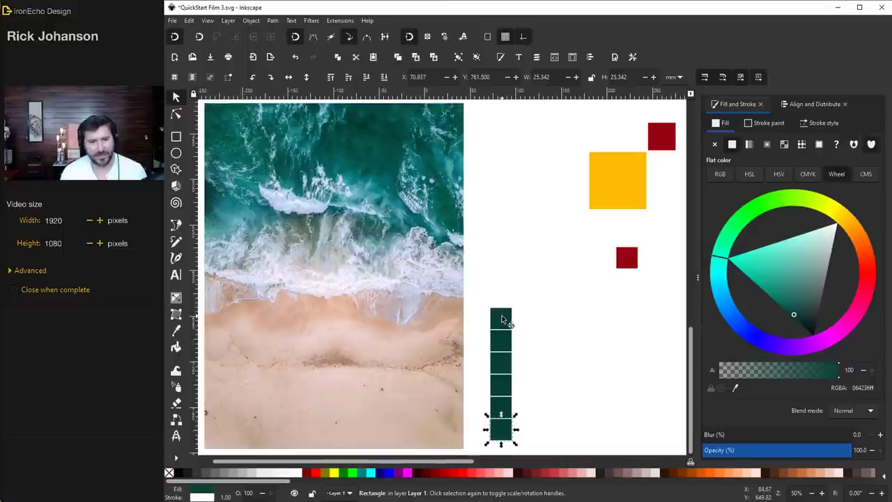
Fill the second square with a green sampled from the water and the third with teal 258892ff from the photo
{"action": "left_click", "coordinate": [505, 341]}
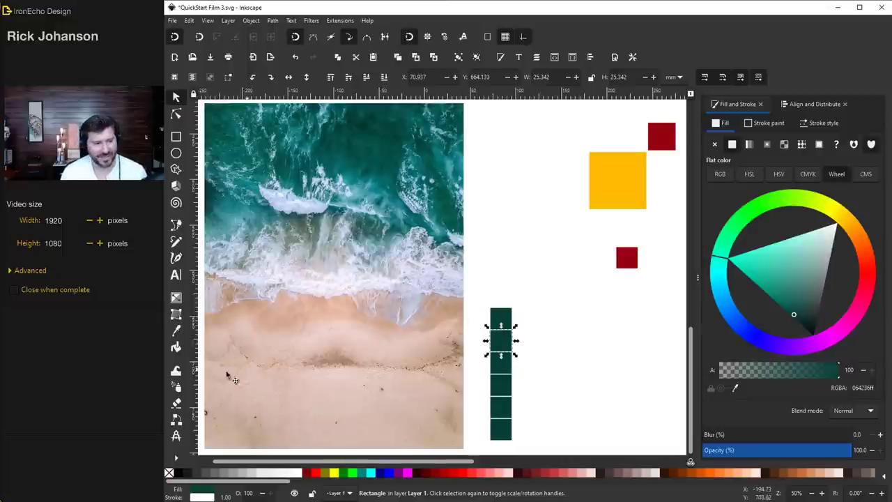
{"action": "left_click", "coordinate": [176, 331]}
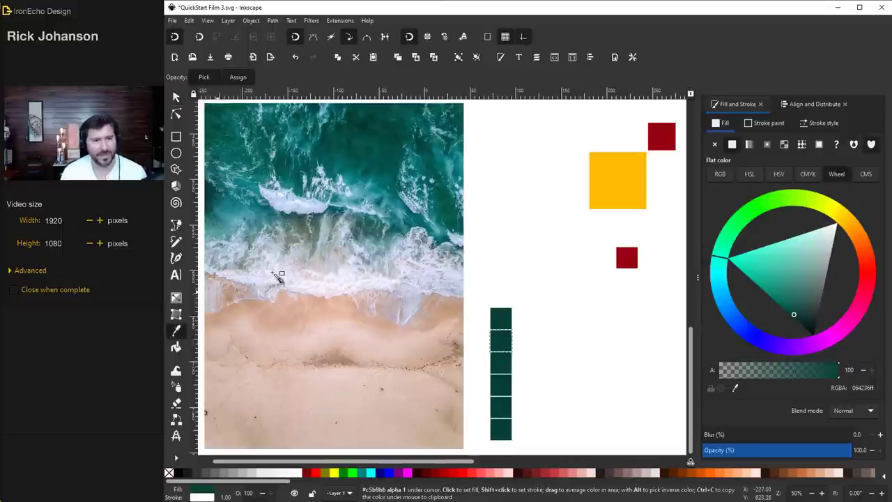
{"action": "left_click", "coordinate": [392, 170]}
{"action": "left_click", "coordinate": [502, 358]}
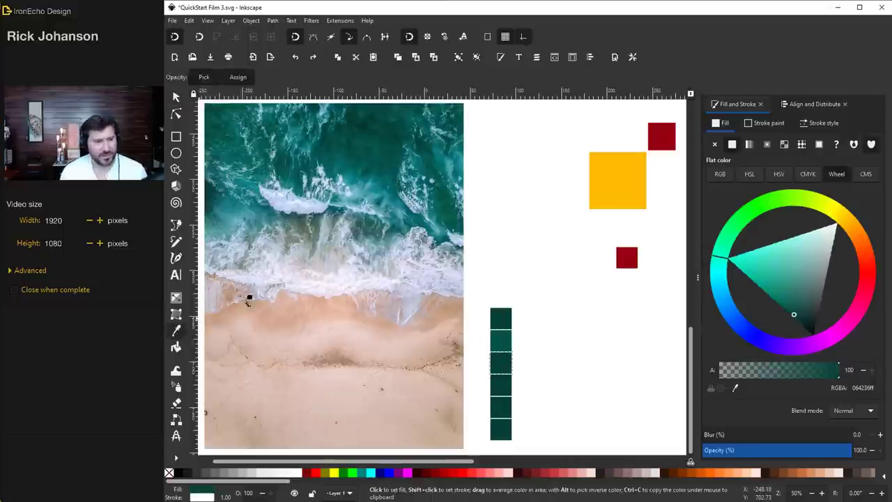
{"action": "left_click", "coordinate": [234, 225]}
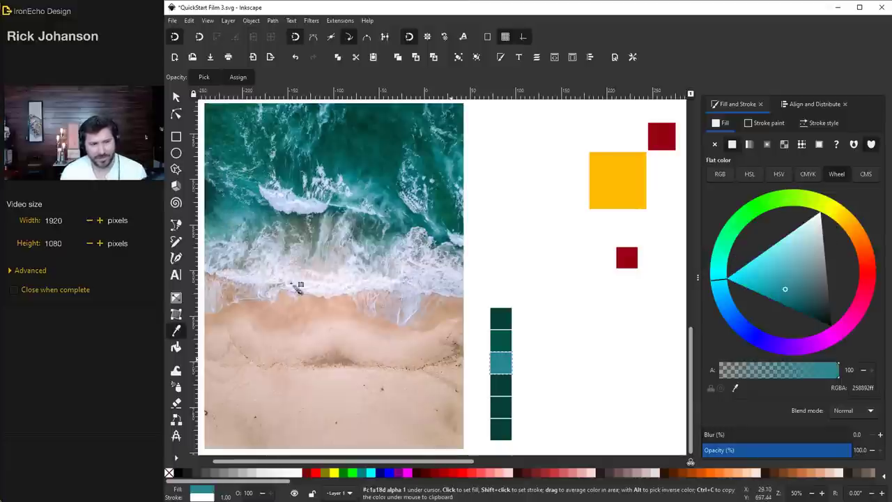
Fill the fourth square in the column with the near-white sampled from the photo's sea foam
{"action": "key", "text": "s"}
{"action": "key", "text": "Tab"}
{"action": "left_click", "coordinate": [176, 331]}
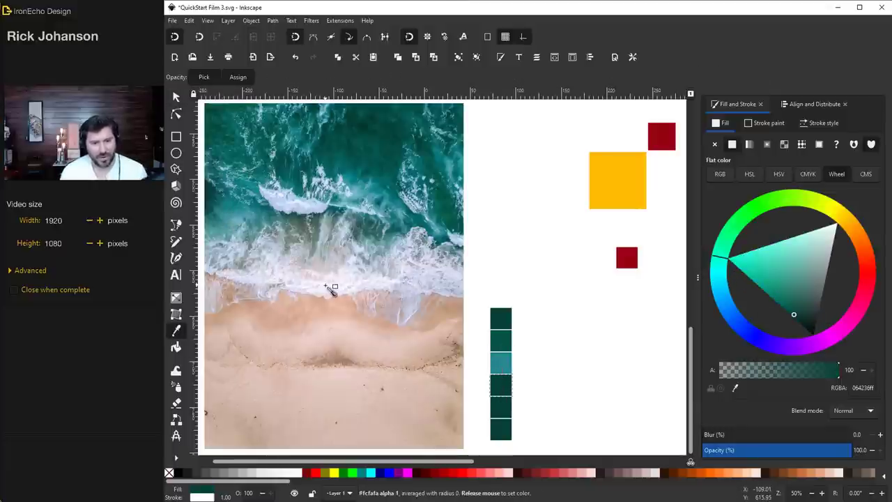
{"action": "left_click", "coordinate": [437, 322]}
Fill the fifth and sixth squares with sand tones sampled from the beach in the photo, and deselect
{"action": "key", "text": "Tab"}
{"action": "left_click", "coordinate": [439, 323]}
{"action": "key", "text": "Tab"}
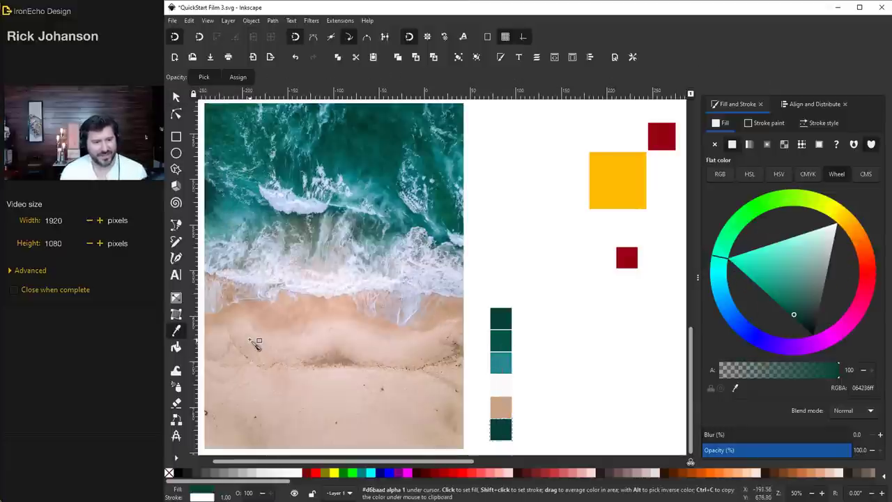
{"action": "left_click", "coordinate": [250, 345]}
{"action": "key", "text": "s"}
{"action": "key", "text": "Escape"}
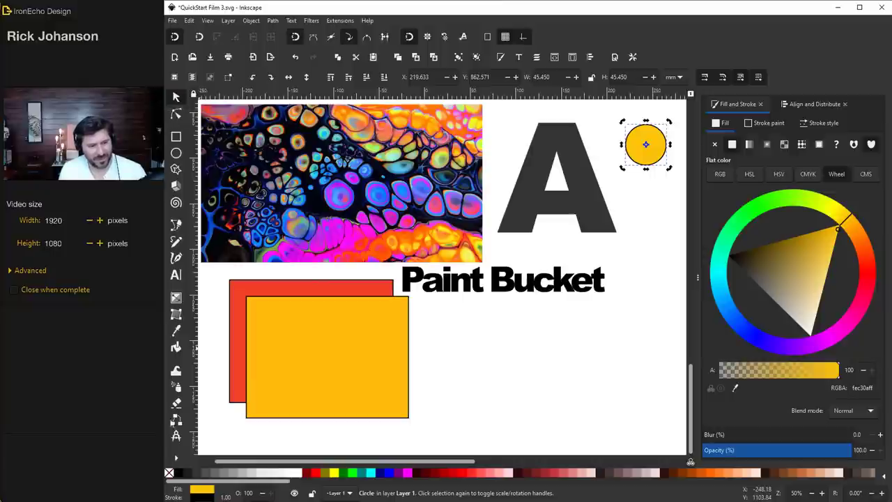
Fill the dark letter A with amber using the Paint Bucket and move the new shape below the Paint Bucket title
{"action": "left_click", "coordinate": [184, 349]}
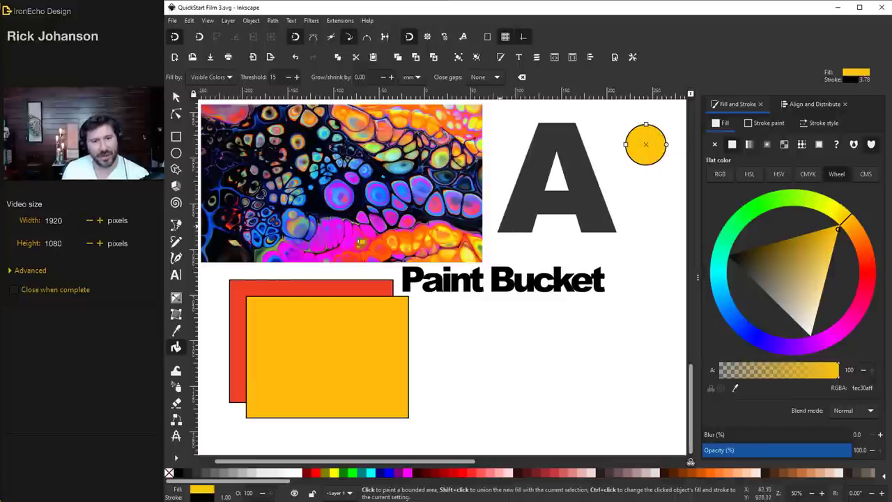
{"action": "left_click", "coordinate": [531, 187]}
{"action": "key", "text": "s"}
{"action": "left_click_drag", "start_coordinate": [531, 187], "coordinate": [575, 362]}
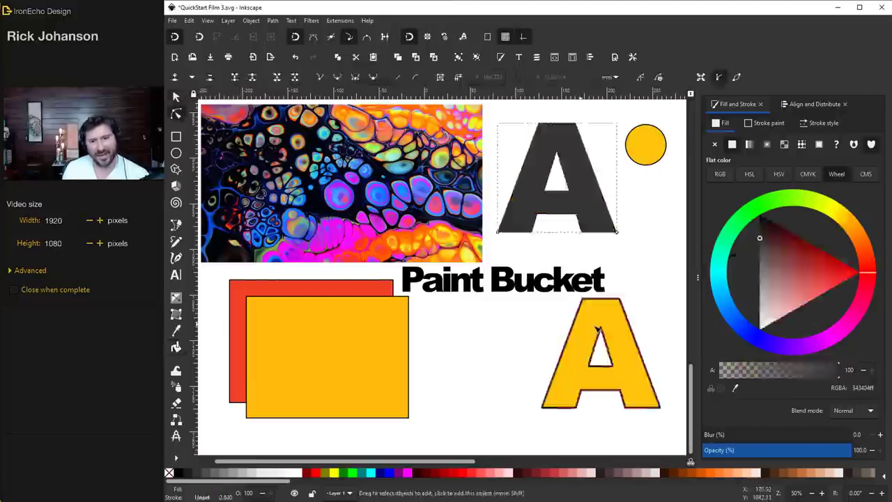
Reshape the amber A's nodes, stretching its top up and right and curving its right edge inward, to about 132 by 167 mm
{"action": "key", "text": "n"}
{"action": "left_click", "coordinate": [571, 227]}
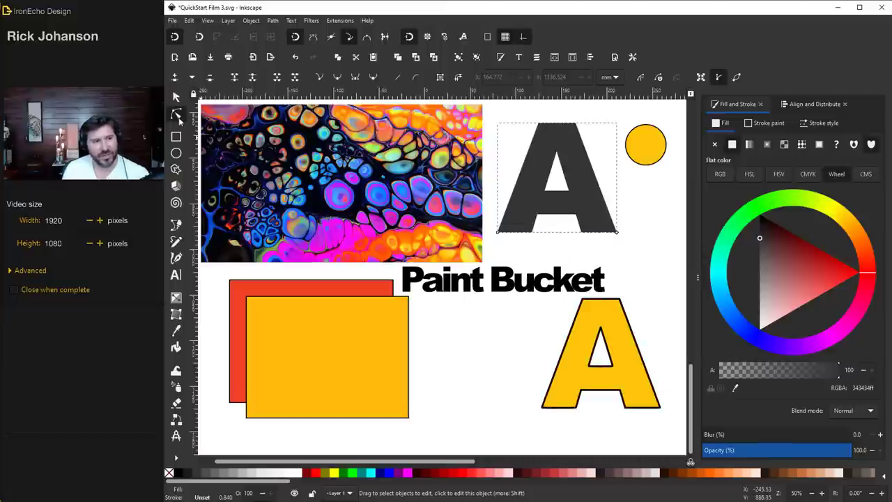
{"action": "left_click", "coordinate": [591, 306]}
{"action": "mouse_move", "coordinate": [597, 300]}
{"action": "left_mouse_down"}
{"action": "mouse_move", "coordinate": [601, 259]}
{"action": "mouse_move", "coordinate": [620, 259]}
{"action": "mouse_move", "coordinate": [627, 325]}
{"action": "left_mouse_up"}
{"action": "key", "text": "s"}
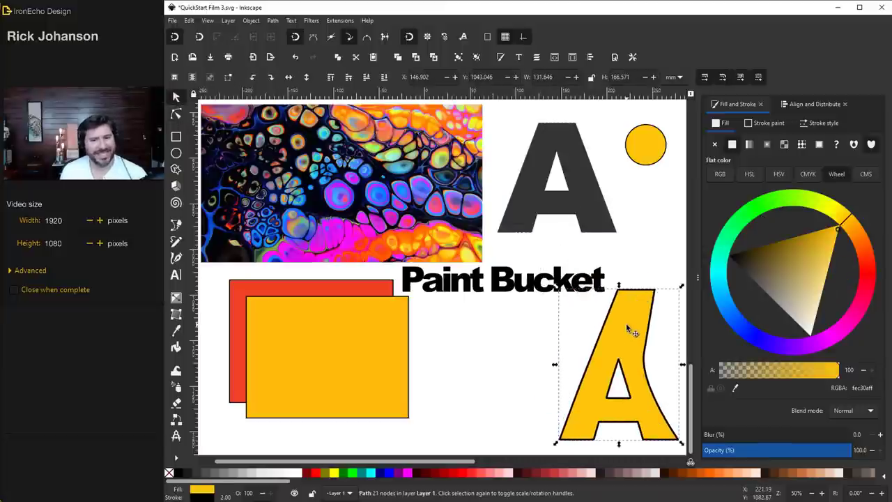
Remove the reshaped A's fill, bucket-fill the dark A into an outline-only copy, and place that copy beside the reshaped A
{"action": "left_click", "coordinate": [716, 144]}
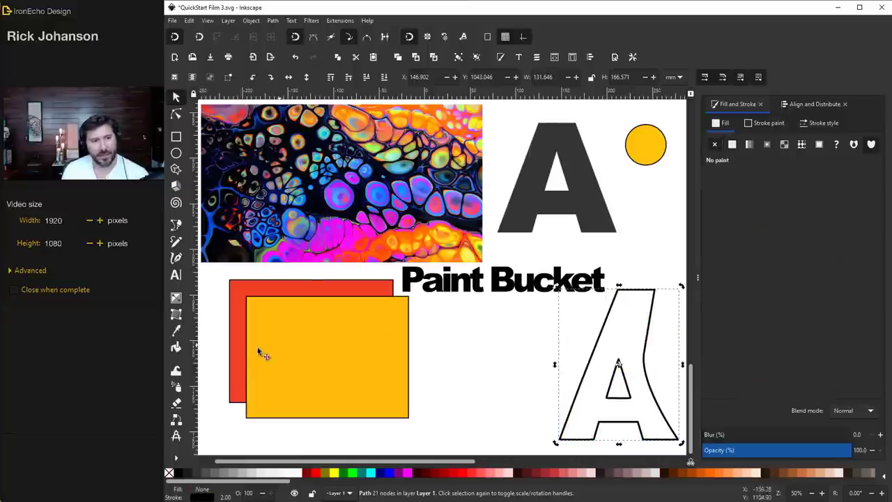
{"action": "left_click", "coordinate": [176, 347]}
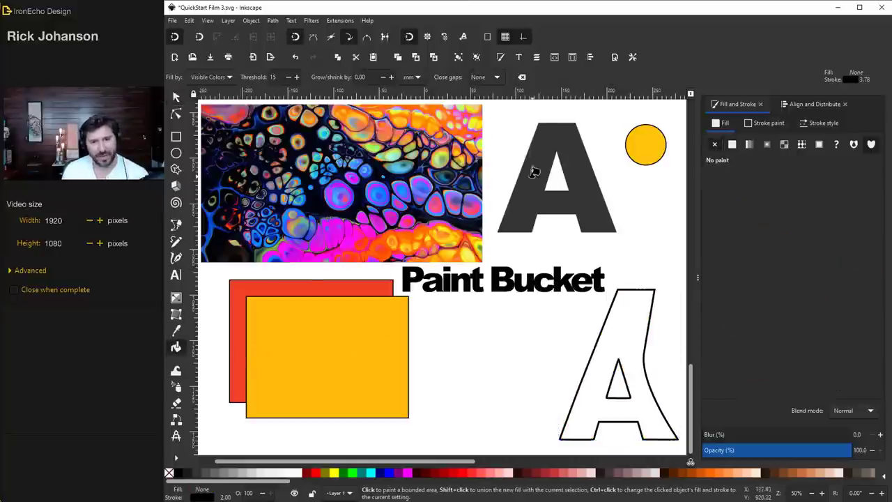
{"action": "left_click", "coordinate": [551, 174]}
{"action": "key", "text": "s"}
{"action": "left_click_drag", "start_coordinate": [556, 212], "coordinate": [492, 387]}
{"action": "mouse_move", "coordinate": [510, 311]}
{"action": "left_mouse_down"}
{"action": "mouse_move", "coordinate": [517, 319]}
{"action": "mouse_move", "coordinate": [504, 318]}
{"action": "left_mouse_up"}
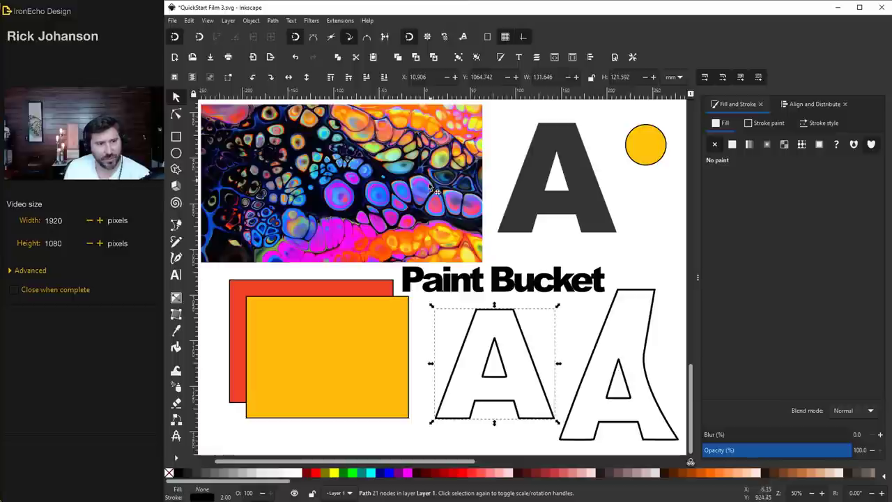
Bucket-fill the photo's dark area, move the traced shape over the red and amber rectangles, and fill it with green 00ff4aff
{"action": "left_click", "coordinate": [177, 349]}
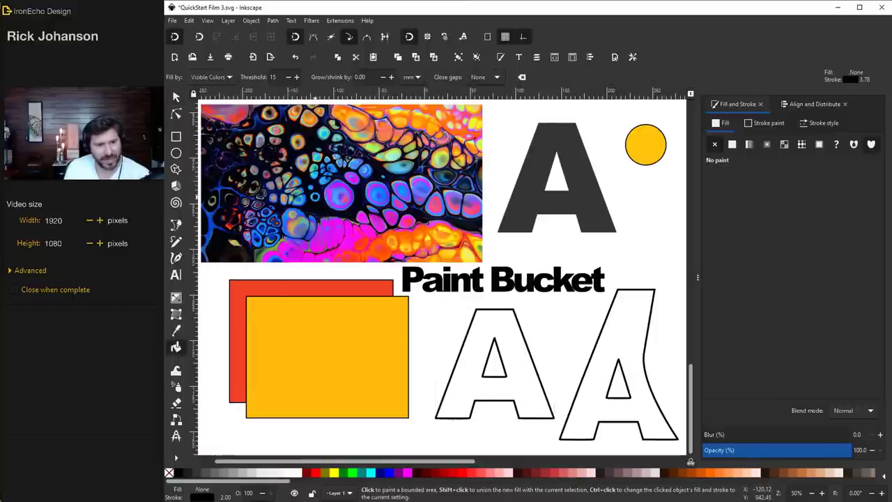
{"action": "left_click", "coordinate": [367, 214]}
{"action": "mouse_move", "coordinate": [367, 215]}
{"action": "left_mouse_down"}
{"action": "mouse_move", "coordinate": [386, 351]}
{"action": "mouse_move", "coordinate": [426, 359]}
{"action": "mouse_move", "coordinate": [396, 389]}
{"action": "mouse_move", "coordinate": [409, 392]}
{"action": "mouse_move", "coordinate": [399, 392]}
{"action": "left_mouse_up"}
{"action": "left_click", "coordinate": [760, 125]}
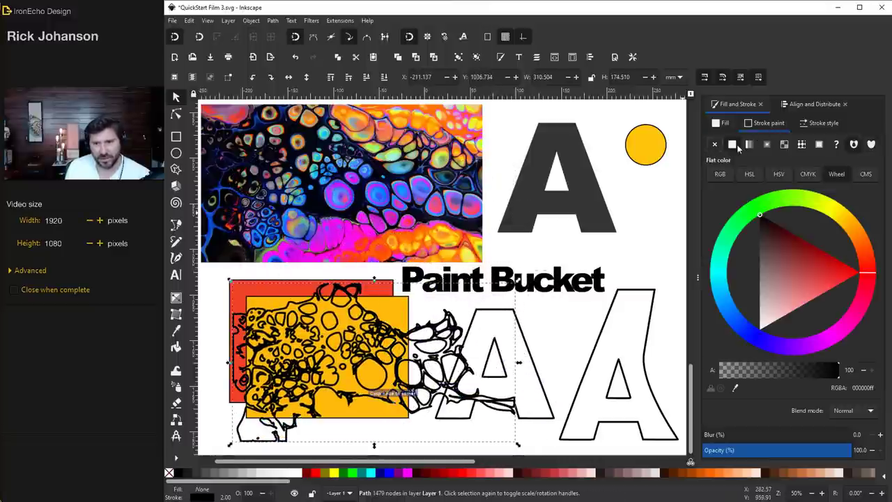
{"action": "left_click_drag", "start_coordinate": [813, 189], "coordinate": [758, 241]}
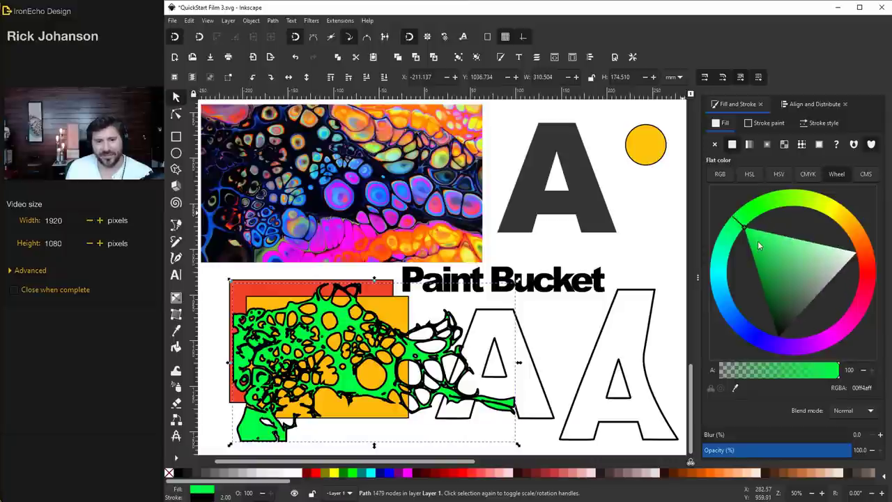
Set the green traced shape's stroke width to 0.5 mm and move it over the two outlined A's
{"action": "left_click", "coordinate": [814, 123]}
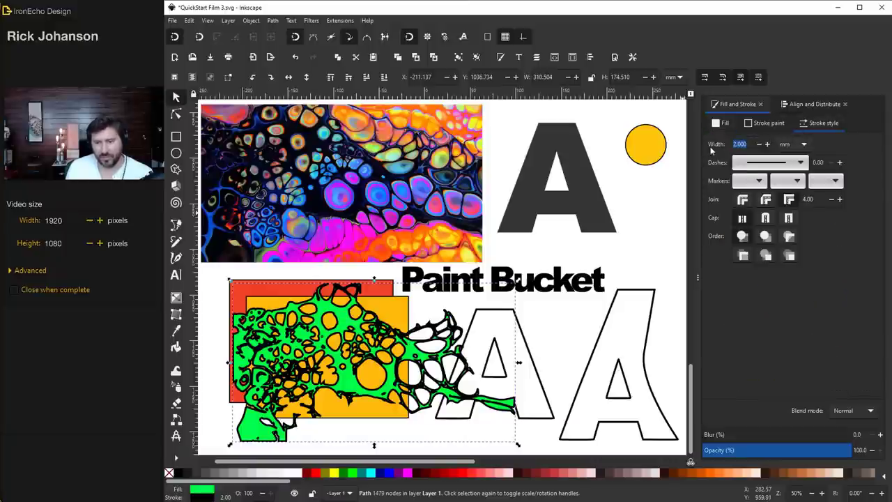
{"action": "type", "text": "0.5"}
{"action": "key", "text": "Return"}
{"action": "mouse_move", "coordinate": [356, 309]}
{"action": "left_mouse_down"}
{"action": "mouse_move", "coordinate": [440, 307]}
{"action": "mouse_move", "coordinate": [468, 316]}
{"action": "left_mouse_up"}
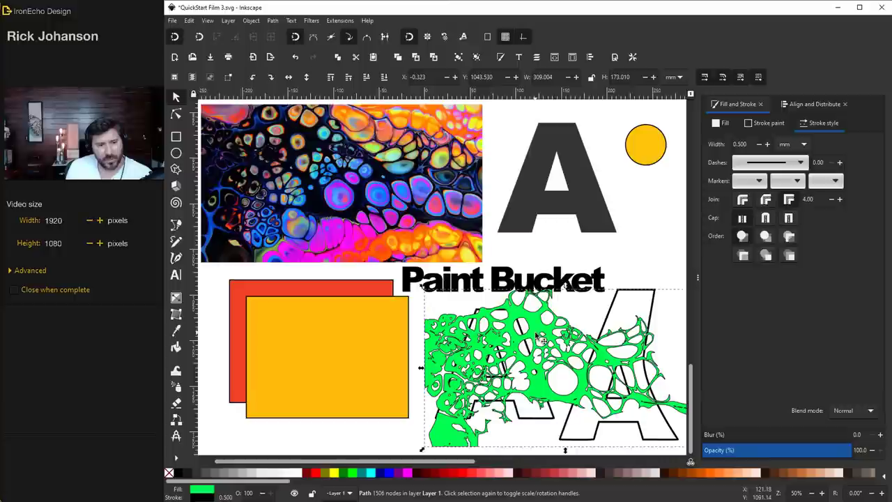
Nudge the amber rectangle, then bucket-fill the visible part of the red rectangle with green and move the new shape downward
{"action": "left_click", "coordinate": [293, 296]}
{"action": "left_click_drag", "start_coordinate": [340, 337], "coordinate": [313, 323]}
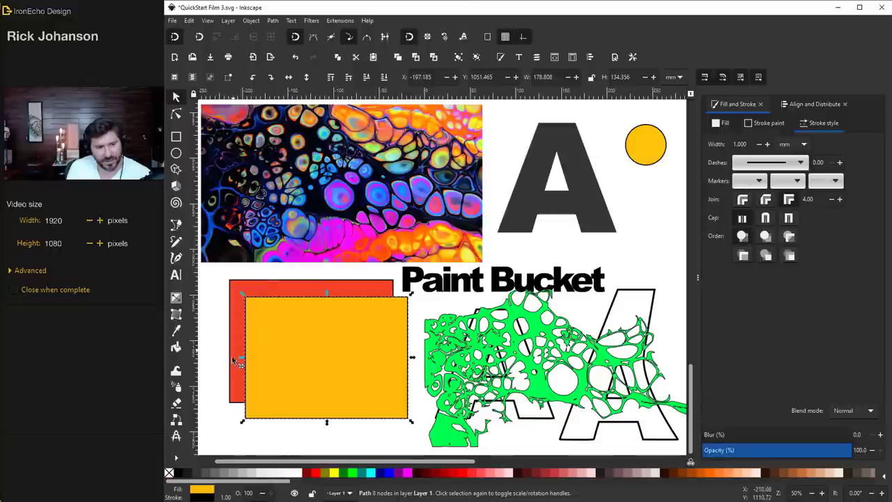
{"action": "left_click", "coordinate": [176, 348]}
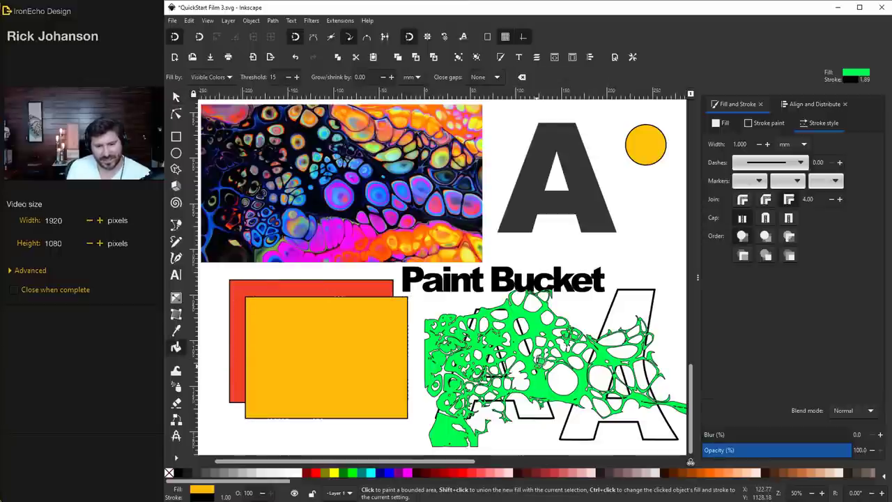
{"action": "left_click", "coordinate": [314, 286]}
{"action": "key", "text": "s"}
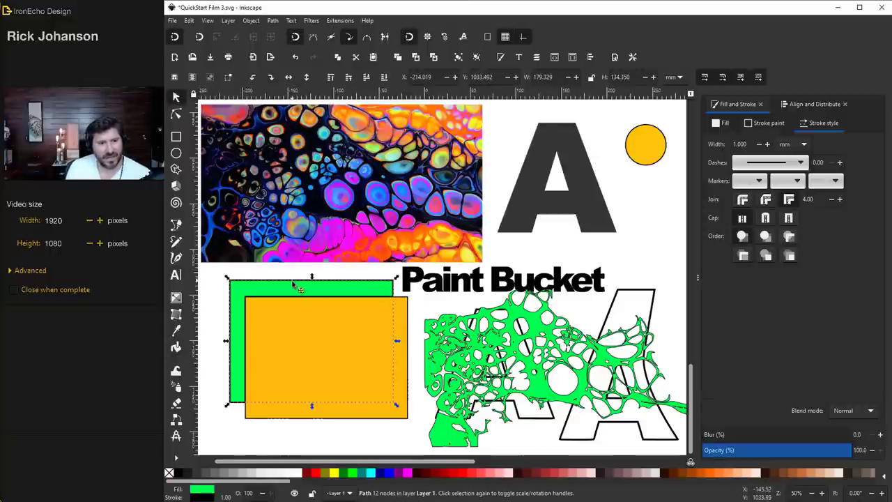
{"action": "mouse_move", "coordinate": [307, 281]}
{"action": "left_mouse_down"}
{"action": "mouse_move", "coordinate": [487, 245]}
{"action": "mouse_move", "coordinate": [579, 258]}
{"action": "mouse_move", "coordinate": [488, 293]}
{"action": "mouse_move", "coordinate": [298, 332]}
{"action": "mouse_move", "coordinate": [379, 342]}
{"action": "mouse_move", "coordinate": [441, 334]}
{"action": "mouse_move", "coordinate": [293, 329]}
{"action": "left_mouse_up"}
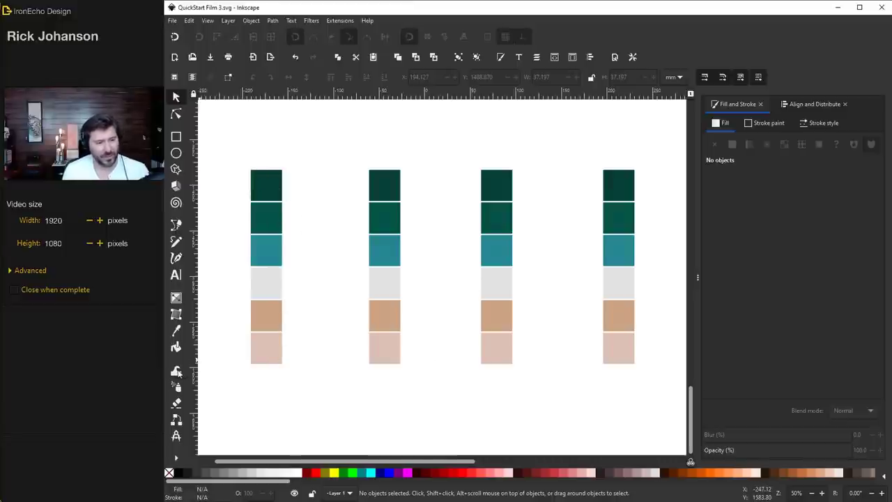
Select the first column of six squares and scatter them with the Tweak tool's move mode
{"action": "left_click", "coordinate": [176, 371]}
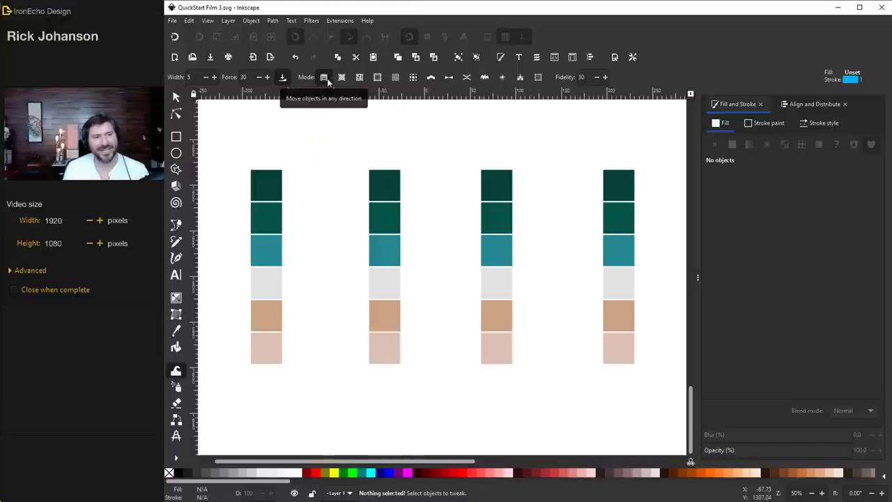
{"action": "left_click", "coordinate": [176, 96]}
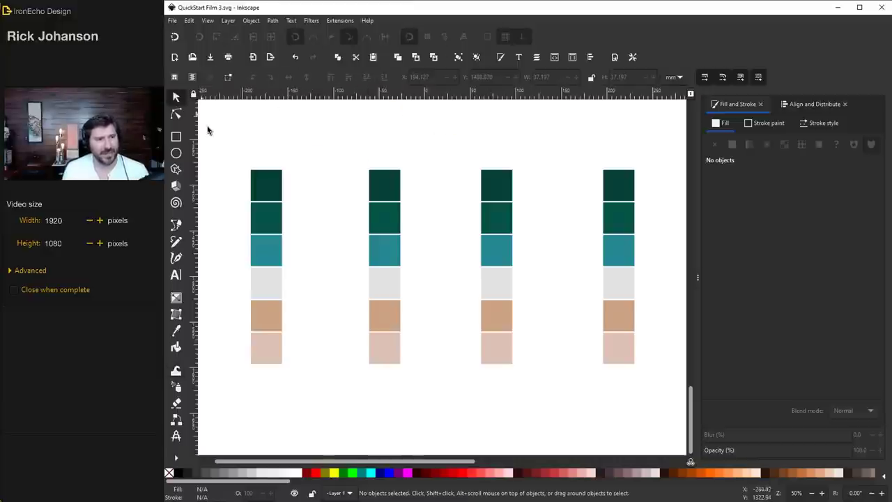
{"action": "mouse_move", "coordinate": [208, 128]}
{"action": "left_mouse_down"}
{"action": "mouse_move", "coordinate": [291, 314]}
{"action": "mouse_move", "coordinate": [258, 290]}
{"action": "left_mouse_up"}
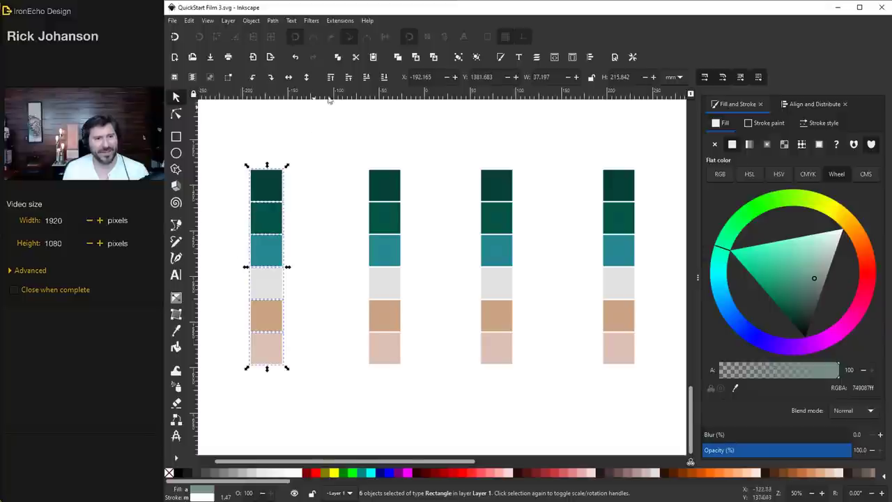
{"action": "left_click", "coordinate": [176, 369]}
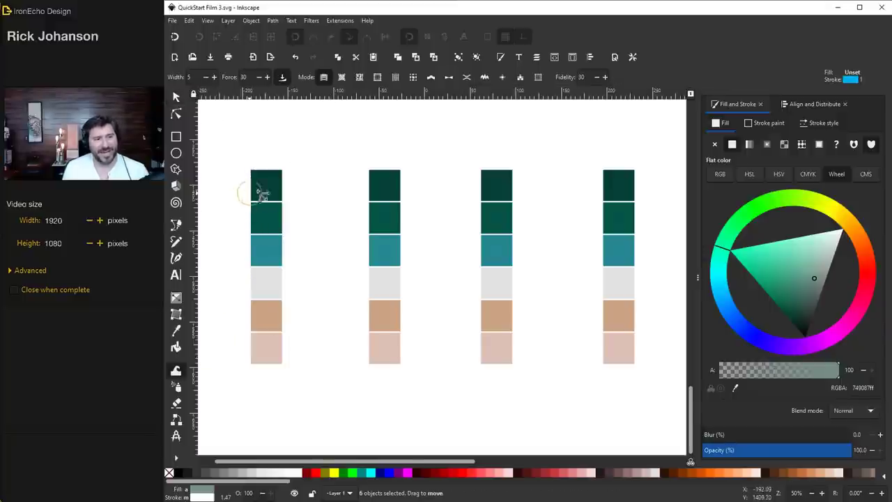
{"action": "mouse_move", "coordinate": [285, 213]}
{"action": "left_mouse_down"}
{"action": "mouse_move", "coordinate": [264, 217]}
{"action": "mouse_move", "coordinate": [261, 186]}
{"action": "mouse_move", "coordinate": [258, 244]}
{"action": "mouse_move", "coordinate": [283, 283]}
{"action": "mouse_move", "coordinate": [242, 356]}
{"action": "mouse_move", "coordinate": [268, 357]}
{"action": "mouse_move", "coordinate": [230, 374]}
{"action": "mouse_move", "coordinate": [262, 326]}
{"action": "mouse_move", "coordinate": [289, 200]}
{"action": "left_mouse_up"}
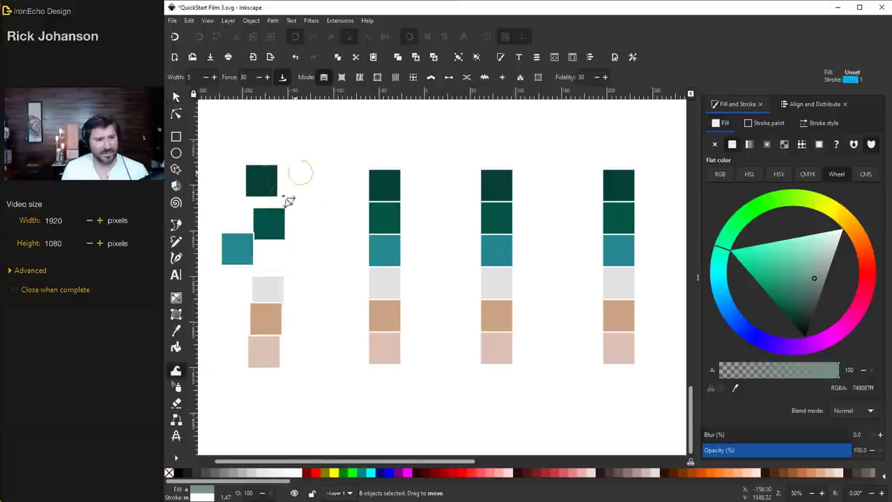
Draw the first column's scattered squares toward the cursor with the Tweak tool, and rotate them clockwise
{"action": "left_click", "coordinate": [341, 77]}
{"action": "mouse_move", "coordinate": [265, 222]}
{"action": "left_mouse_down"}
{"action": "mouse_move", "coordinate": [273, 285]}
{"action": "mouse_move", "coordinate": [271, 277]}
{"action": "left_mouse_up"}
{"action": "left_click", "coordinate": [360, 76]}
{"action": "left_click", "coordinate": [394, 79]}
{"action": "mouse_move", "coordinate": [313, 189]}
{"action": "left_mouse_down"}
{"action": "mouse_move", "coordinate": [268, 209]}
{"action": "mouse_move", "coordinate": [263, 352]}
{"action": "mouse_move", "coordinate": [261, 208]}
{"action": "mouse_move", "coordinate": [269, 289]}
{"action": "mouse_move", "coordinate": [293, 276]}
{"action": "mouse_move", "coordinate": [284, 228]}
{"action": "left_mouse_up"}
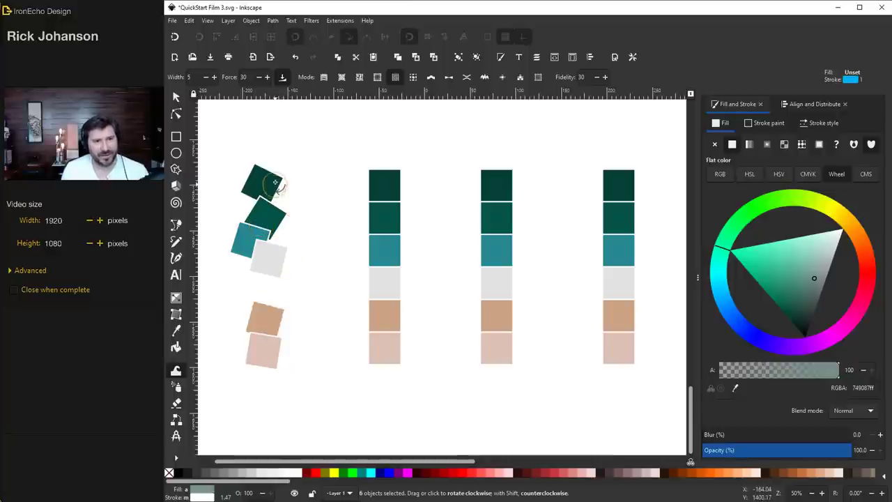
Blur the upper squares of the second column with the Tweak tool, and randomize the colors of the third column's squares
{"action": "left_click", "coordinate": [538, 79]}
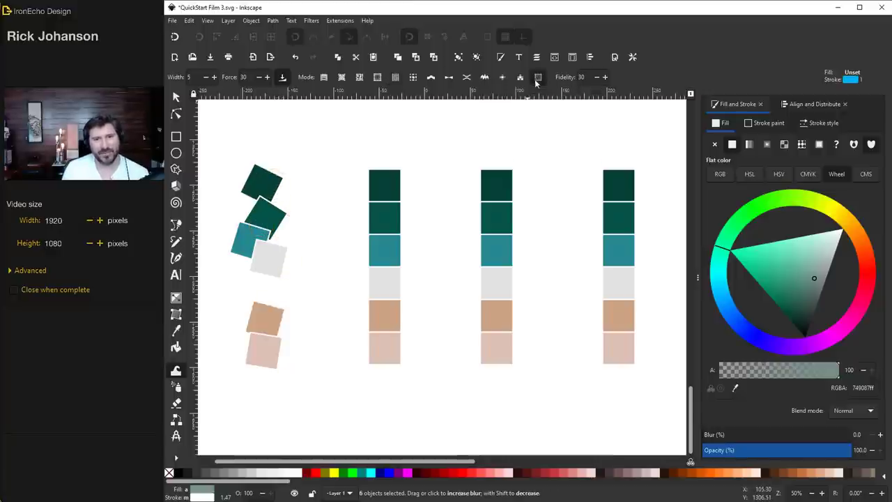
{"action": "mouse_move", "coordinate": [377, 183]}
{"action": "left_mouse_down"}
{"action": "mouse_move", "coordinate": [404, 285]}
{"action": "mouse_move", "coordinate": [401, 335]}
{"action": "mouse_move", "coordinate": [376, 308]}
{"action": "mouse_move", "coordinate": [386, 292]}
{"action": "mouse_move", "coordinate": [371, 194]}
{"action": "mouse_move", "coordinate": [392, 242]}
{"action": "mouse_move", "coordinate": [393, 388]}
{"action": "mouse_move", "coordinate": [385, 340]}
{"action": "mouse_move", "coordinate": [404, 315]}
{"action": "mouse_move", "coordinate": [379, 239]}
{"action": "mouse_move", "coordinate": [378, 195]}
{"action": "mouse_move", "coordinate": [429, 190]}
{"action": "mouse_move", "coordinate": [439, 208]}
{"action": "mouse_move", "coordinate": [417, 225]}
{"action": "mouse_move", "coordinate": [394, 204]}
{"action": "mouse_move", "coordinate": [384, 239]}
{"action": "mouse_move", "coordinate": [384, 185]}
{"action": "mouse_move", "coordinate": [394, 208]}
{"action": "mouse_move", "coordinate": [332, 212]}
{"action": "mouse_move", "coordinate": [357, 235]}
{"action": "mouse_move", "coordinate": [364, 256]}
{"action": "left_mouse_up"}
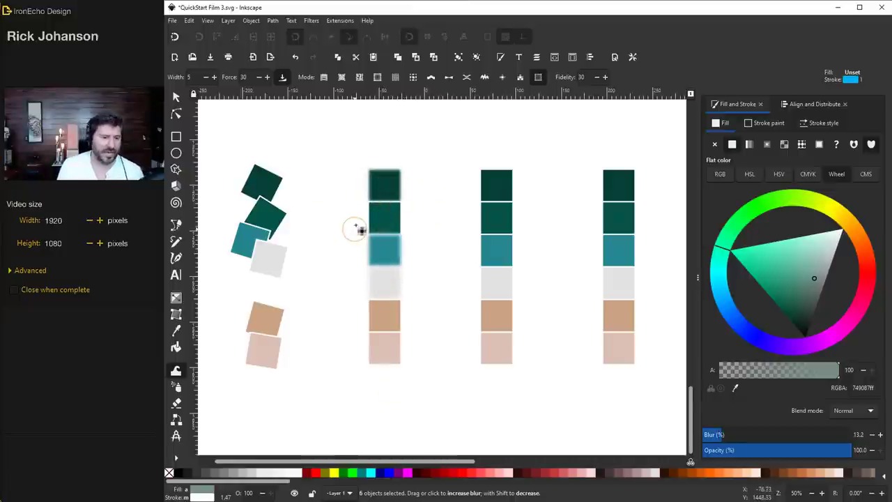
{"action": "left_click", "coordinate": [373, 224], "text": "shift"}
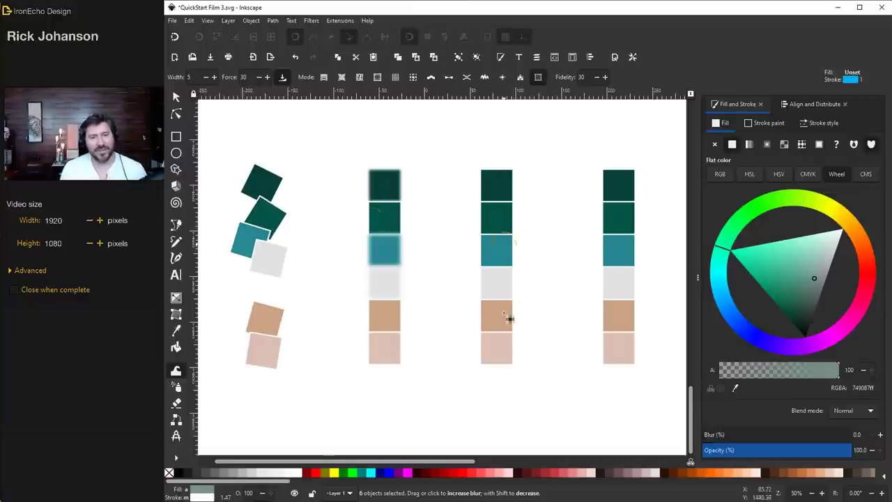
{"action": "left_click", "coordinate": [521, 79]}
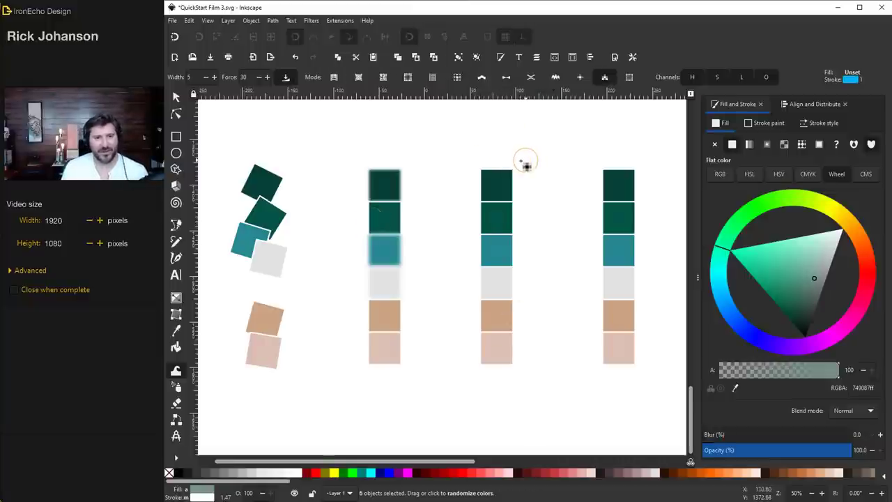
{"action": "mouse_move", "coordinate": [514, 174]}
{"action": "left_mouse_down"}
{"action": "mouse_move", "coordinate": [507, 322]}
{"action": "mouse_move", "coordinate": [498, 199]}
{"action": "mouse_move", "coordinate": [486, 173]}
{"action": "mouse_move", "coordinate": [473, 230]}
{"action": "mouse_move", "coordinate": [518, 172]}
{"action": "left_mouse_up"}
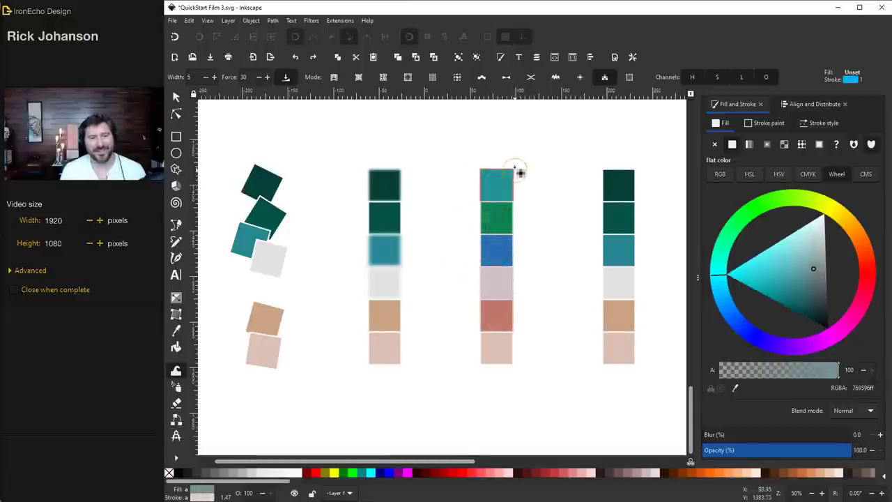
Distort the fourth column's squares with the Tweak tool's push-paths mode at a force of 80
{"action": "left_click", "coordinate": [187, 380]}
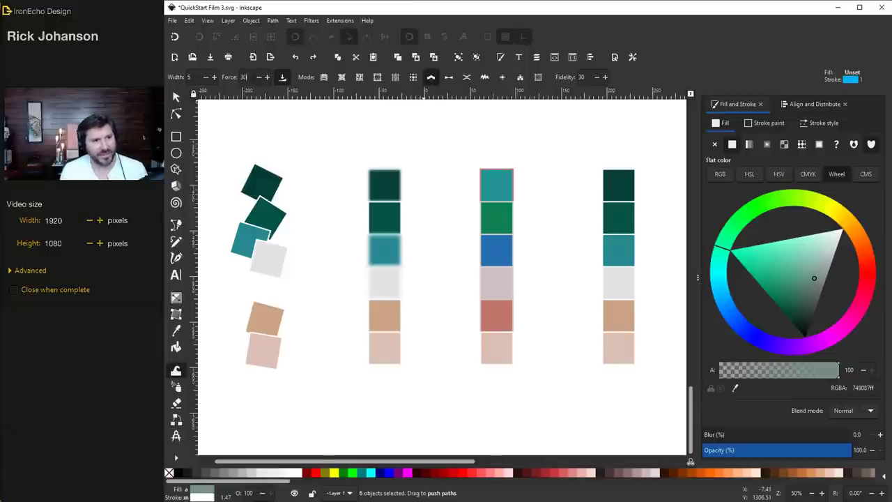
{"action": "type", "text": "80"}
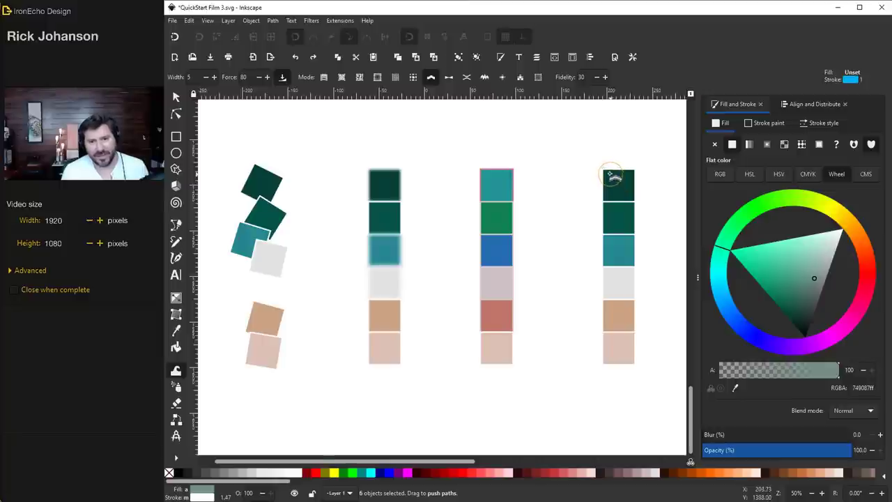
{"action": "mouse_move", "coordinate": [614, 175]}
{"action": "left_mouse_down"}
{"action": "mouse_move", "coordinate": [594, 172]}
{"action": "mouse_move", "coordinate": [611, 186]}
{"action": "left_mouse_up"}
{"action": "mouse_move", "coordinate": [629, 223]}
{"action": "left_mouse_down"}
{"action": "mouse_move", "coordinate": [648, 235]}
{"action": "mouse_move", "coordinate": [597, 319]}
{"action": "mouse_move", "coordinate": [636, 255]}
{"action": "mouse_move", "coordinate": [638, 292]}
{"action": "mouse_move", "coordinate": [659, 287]}
{"action": "left_mouse_up"}
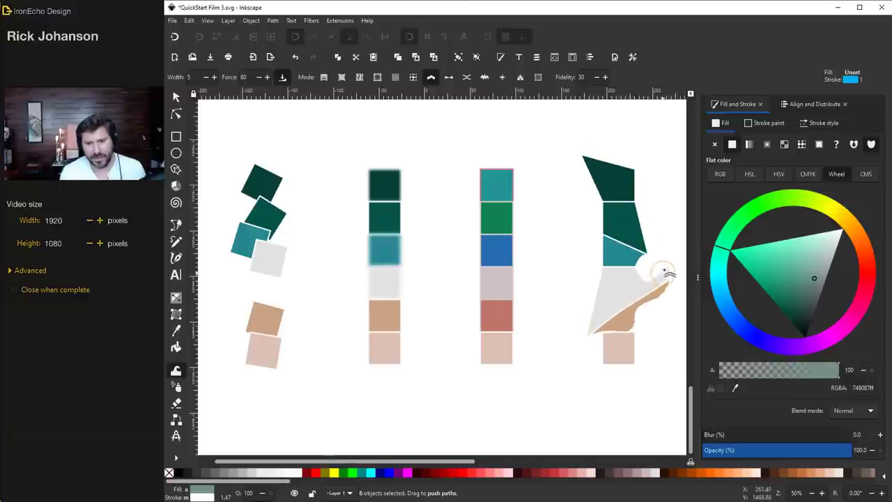
{"action": "mouse_move", "coordinate": [666, 235]}
{"action": "left_mouse_down"}
{"action": "mouse_move", "coordinate": [607, 328]}
{"action": "mouse_move", "coordinate": [625, 264]}
{"action": "mouse_move", "coordinate": [625, 221]}
{"action": "mouse_move", "coordinate": [587, 162]}
{"action": "mouse_move", "coordinate": [600, 148]}
{"action": "left_mouse_up"}
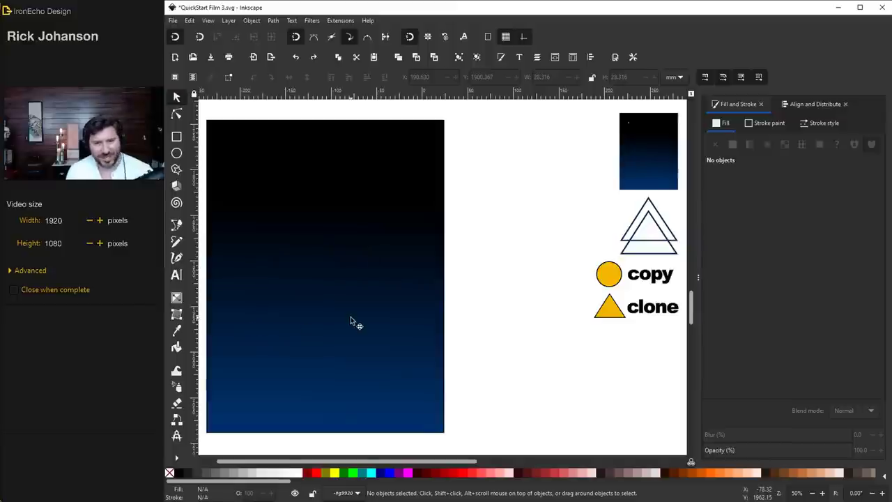
Spray copies of the tiny star from the small night-sky rectangle across the upper part of the large one, and deselect
{"action": "left_click", "coordinate": [605, 279]}
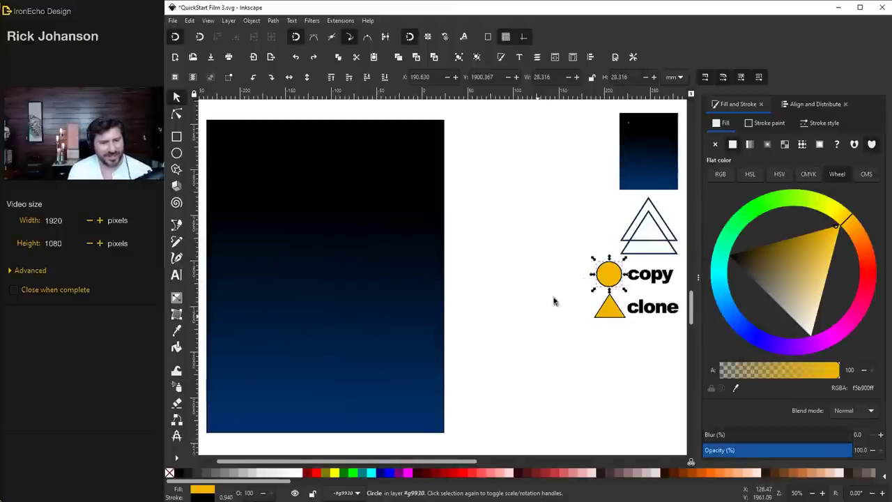
{"action": "left_click", "coordinate": [574, 286]}
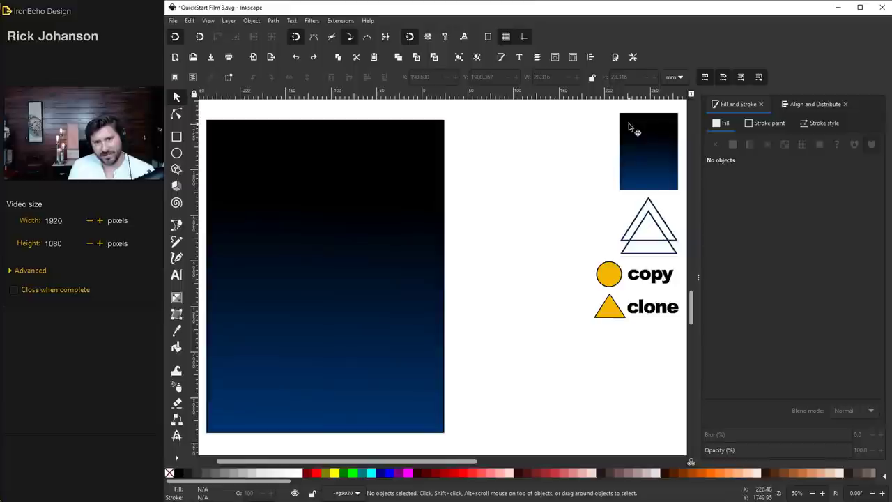
{"action": "left_click", "coordinate": [629, 122]}
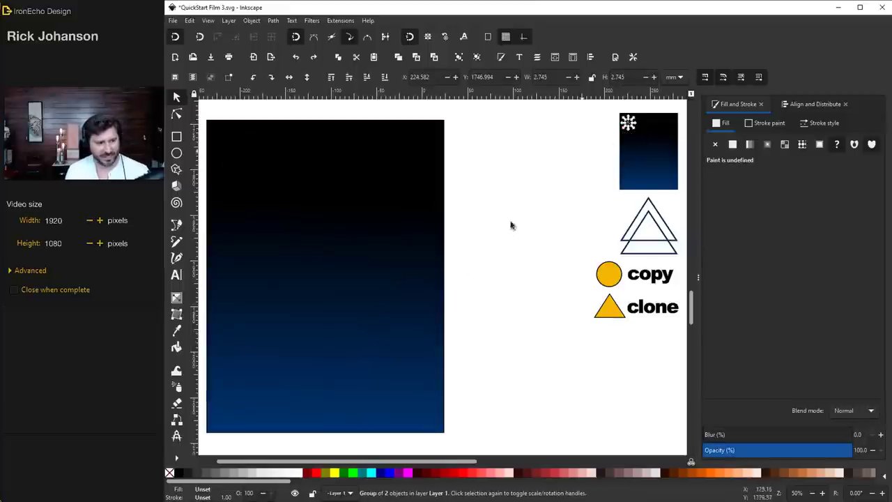
{"action": "left_click", "coordinate": [179, 388]}
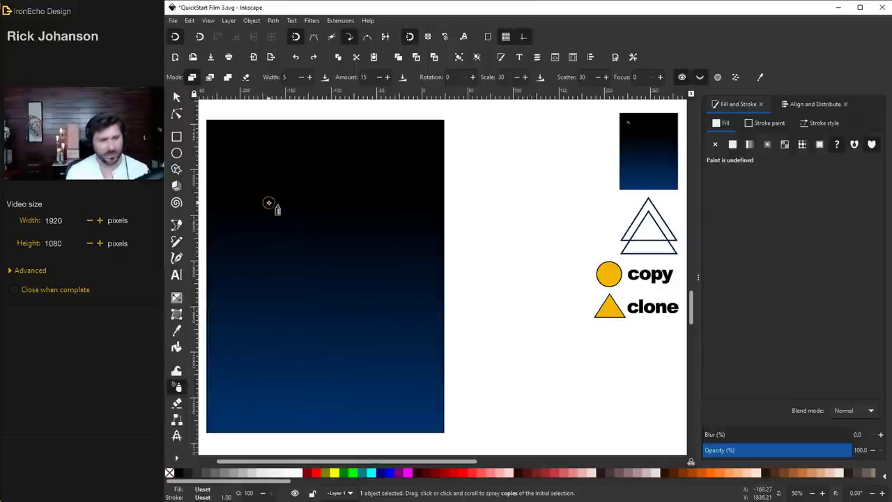
{"action": "mouse_move", "coordinate": [265, 191]}
{"action": "left_mouse_down"}
{"action": "mouse_move", "coordinate": [237, 160]}
{"action": "mouse_move", "coordinate": [327, 191]}
{"action": "mouse_move", "coordinate": [248, 202]}
{"action": "mouse_move", "coordinate": [282, 153]}
{"action": "mouse_move", "coordinate": [272, 237]}
{"action": "mouse_move", "coordinate": [310, 209]}
{"action": "mouse_move", "coordinate": [377, 255]}
{"action": "left_mouse_up"}
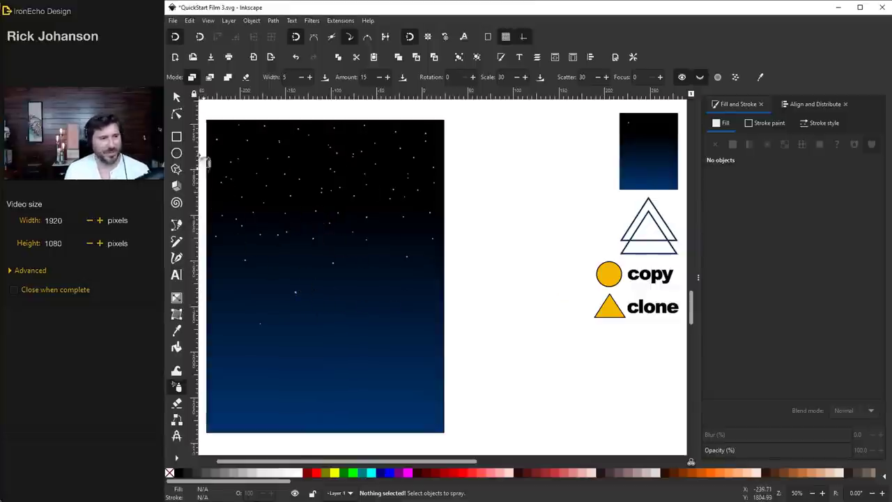
{"action": "left_click", "coordinate": [177, 97]}
{"action": "left_click", "coordinate": [574, 249]}
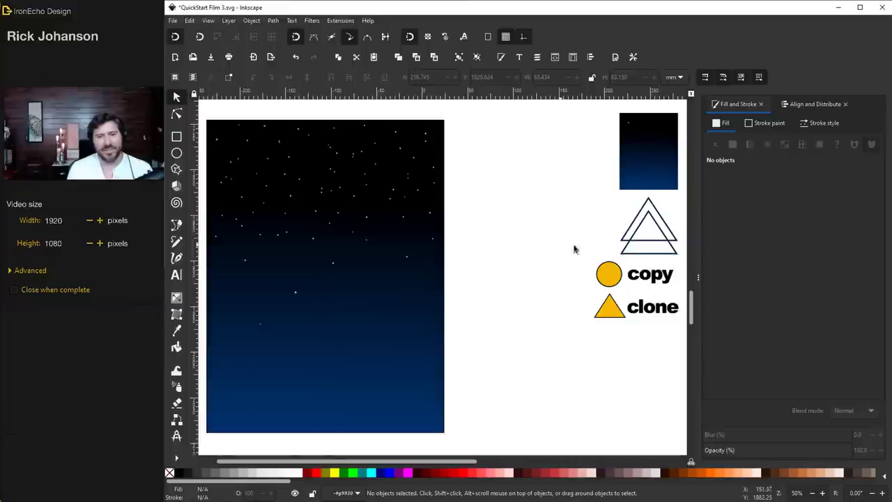
Spray copies of the double-triangle group down the blank area beside the night sky and below the clone label
{"action": "left_click", "coordinate": [635, 239]}
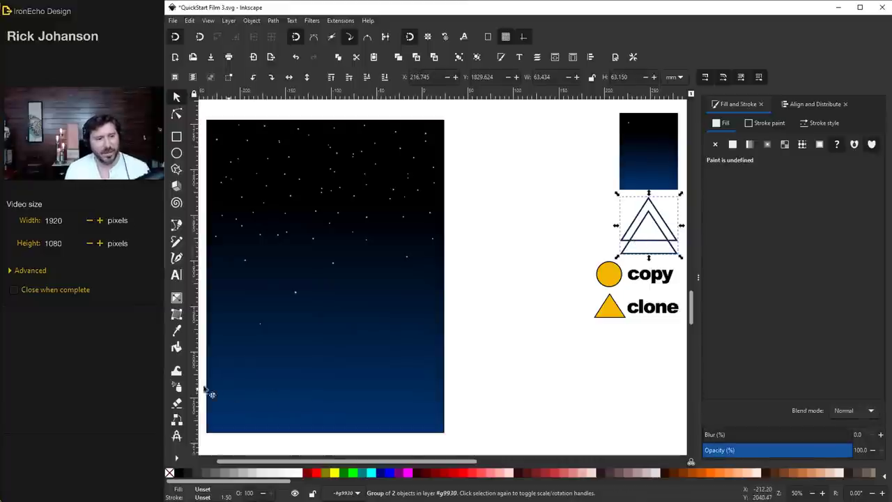
{"action": "key", "text": "a"}
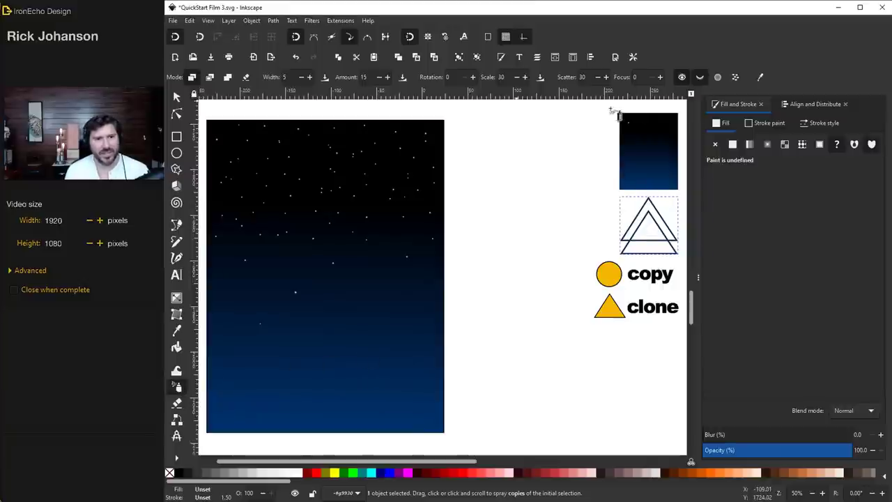
{"action": "left_click", "coordinate": [534, 136]}
{"action": "mouse_move", "coordinate": [527, 157]}
{"action": "left_mouse_down"}
{"action": "mouse_move", "coordinate": [530, 195]}
{"action": "mouse_move", "coordinate": [500, 246]}
{"action": "mouse_move", "coordinate": [504, 265]}
{"action": "mouse_move", "coordinate": [531, 290]}
{"action": "mouse_move", "coordinate": [517, 327]}
{"action": "mouse_move", "coordinate": [527, 349]}
{"action": "mouse_move", "coordinate": [627, 370]}
{"action": "left_mouse_up"}
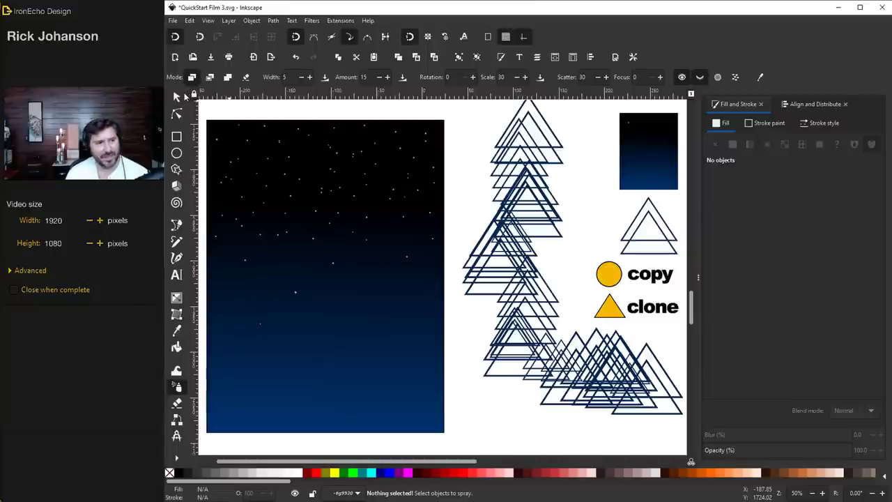
Spray copies of the yellow circle in an arc across the lower part of the large night-sky rectangle, and deselect
{"action": "key", "text": "s"}
{"action": "left_click", "coordinate": [608, 273]}
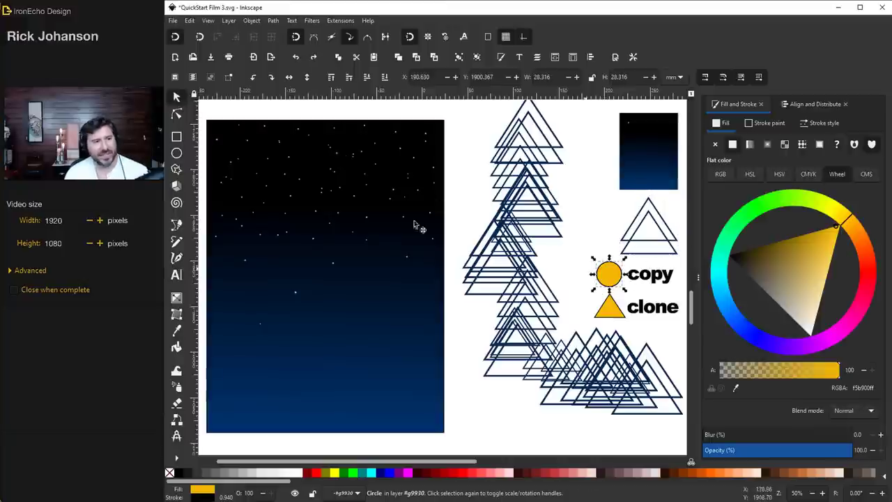
{"action": "left_click", "coordinate": [178, 386]}
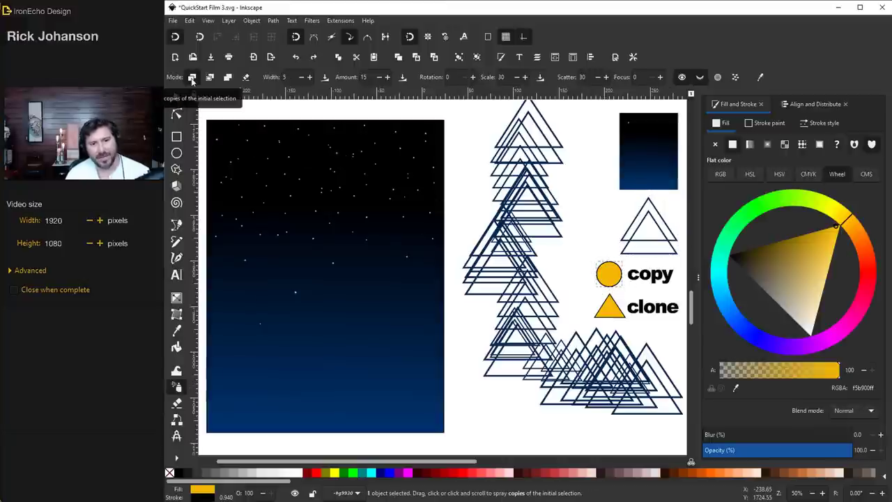
{"action": "mouse_move", "coordinate": [233, 377]}
{"action": "left_mouse_down"}
{"action": "mouse_move", "coordinate": [370, 361]}
{"action": "mouse_move", "coordinate": [425, 367]}
{"action": "left_mouse_up"}
{"action": "key", "text": "Escape"}
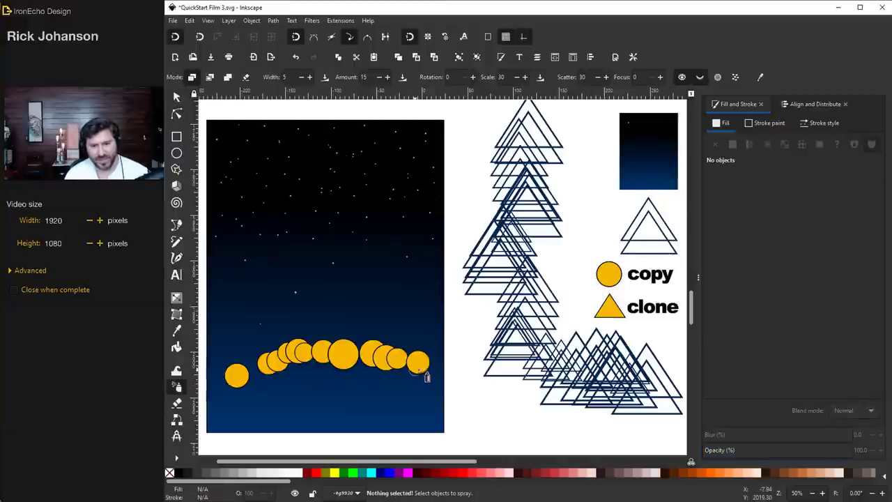
Spray clones of the yellow triangle in a band across the night sky above the sprayed circles, and deselect
{"action": "key", "text": "s"}
{"action": "left_click", "coordinate": [608, 307]}
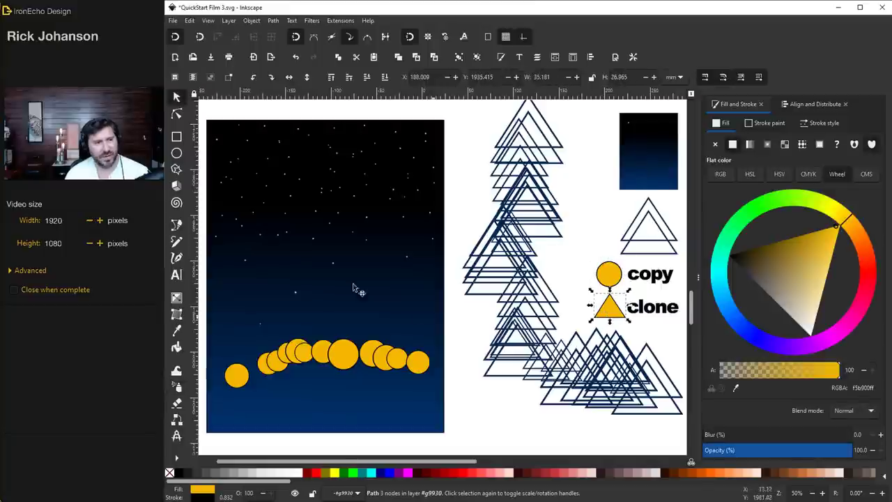
{"action": "key", "text": "a"}
{"action": "left_click", "coordinate": [209, 77]}
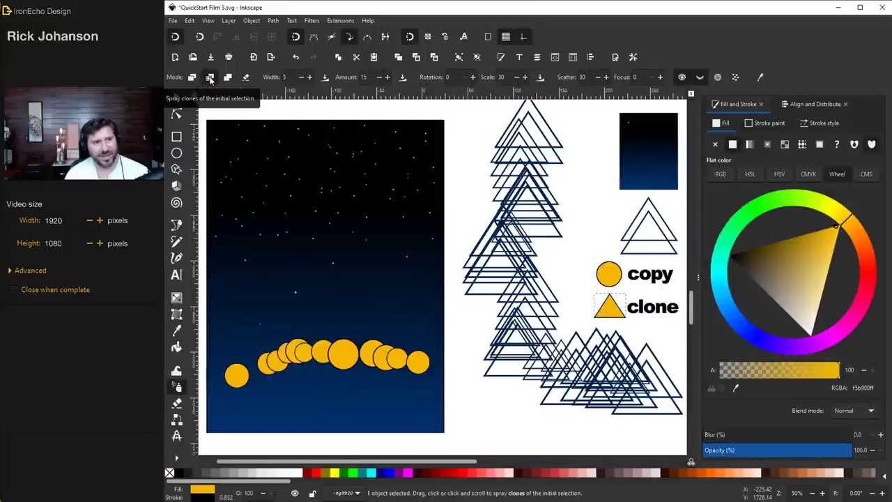
{"action": "left_click_drag", "start_coordinate": [265, 304], "coordinate": [466, 319]}
{"action": "key", "text": "Escape"}
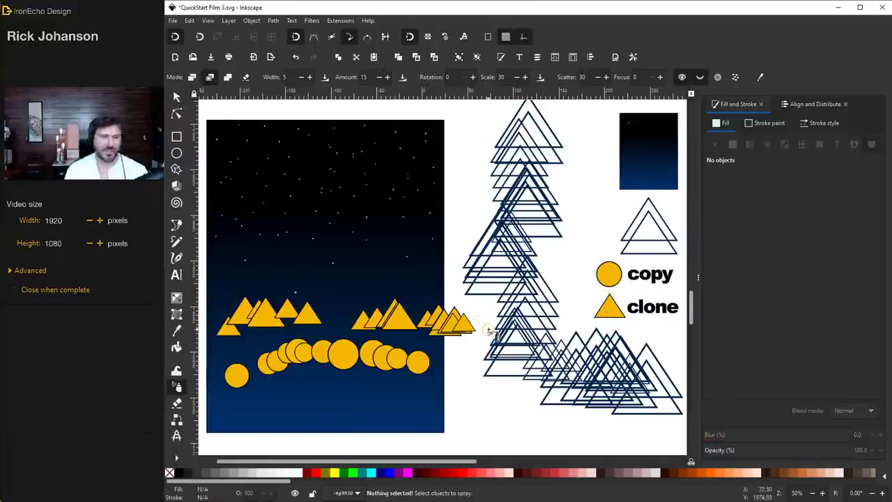
Narrow the original circle beside the copy label to about 15.6 mm, and make the original triangle beside the clone label taller and narrower
{"action": "key", "text": "s"}
{"action": "left_click", "coordinate": [608, 307]}
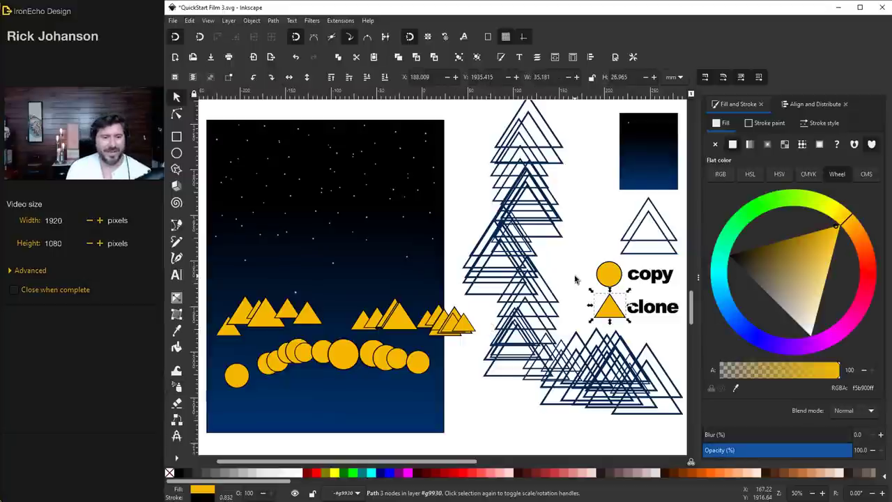
{"action": "left_click", "coordinate": [608, 276]}
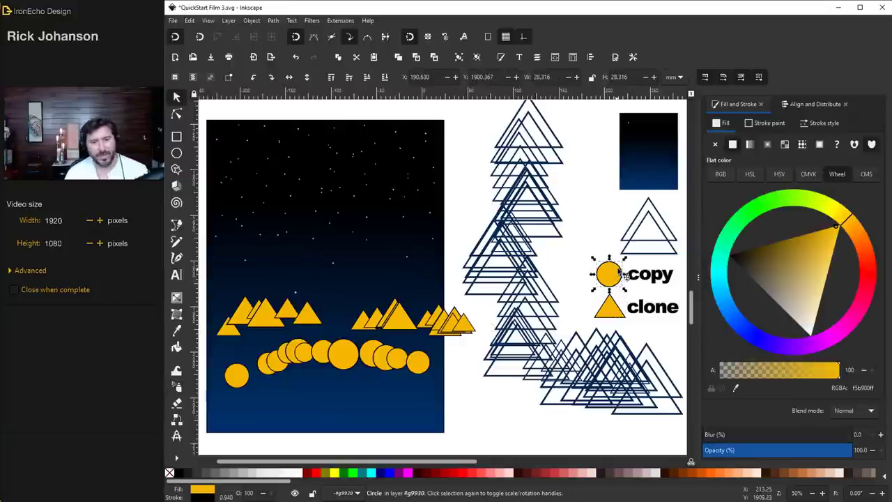
{"action": "left_click_drag", "start_coordinate": [629, 277], "coordinate": [618, 277]}
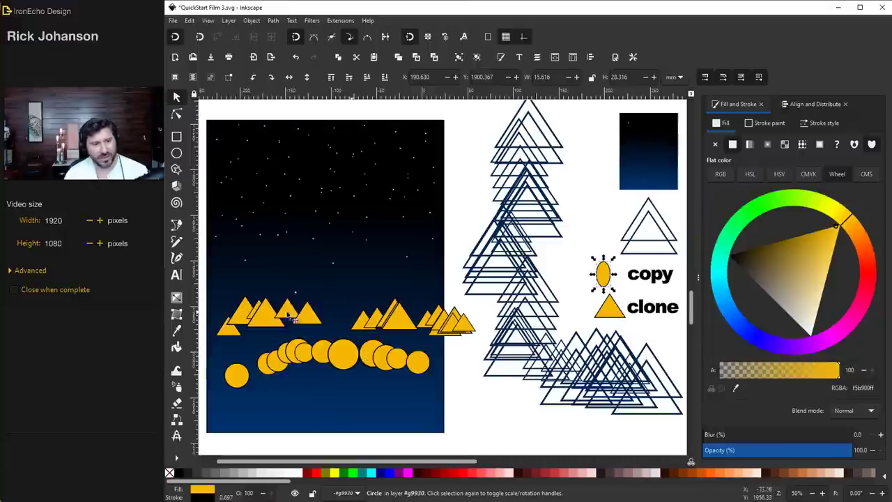
{"action": "left_click", "coordinate": [613, 313]}
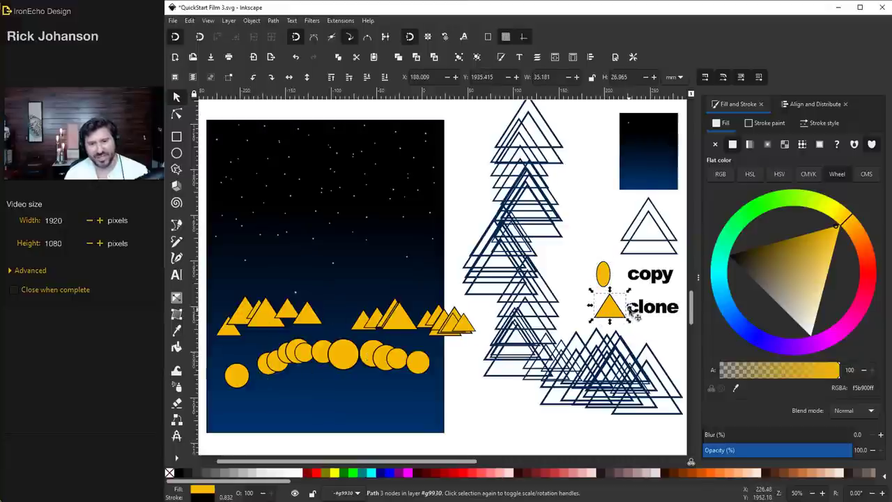
{"action": "left_click_drag", "start_coordinate": [629, 309], "coordinate": [601, 307]}
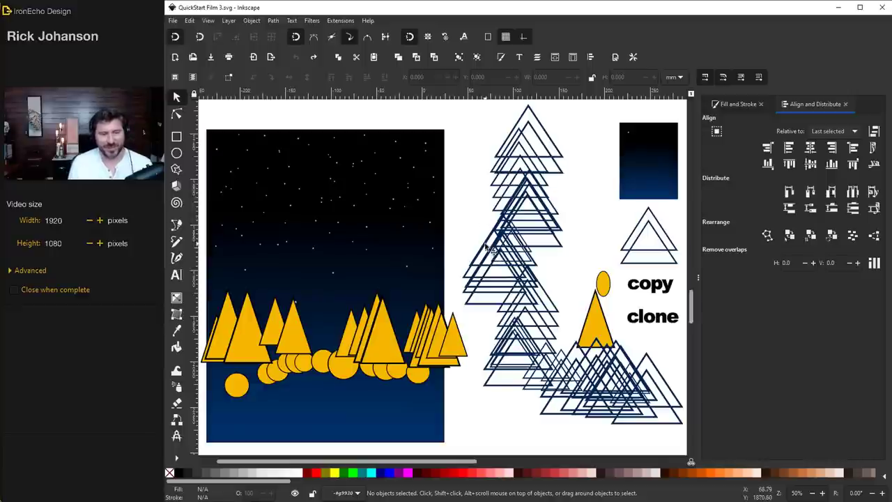
Delete the large night-sky rectangle, two of the cloned yellow triangles and the column of sprayed double triangles with the Eraser's delete mode
{"action": "left_click", "coordinate": [177, 404]}
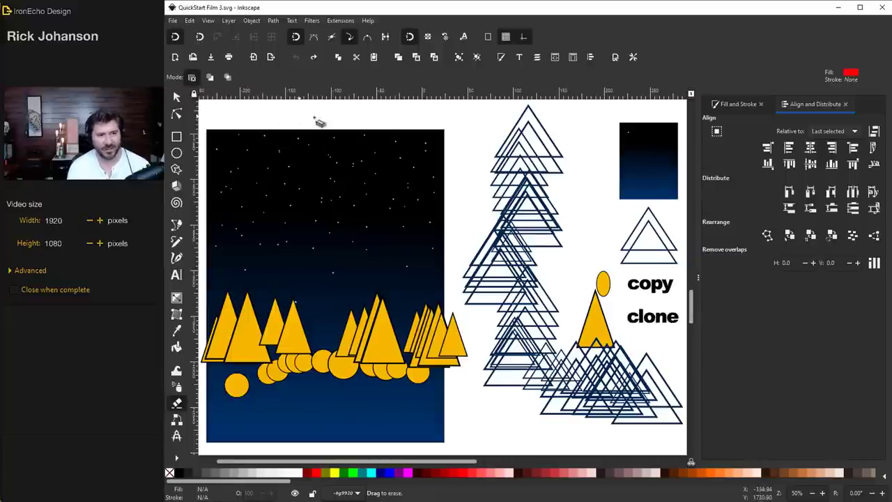
{"action": "mouse_move", "coordinate": [558, 128]}
{"action": "left_mouse_down"}
{"action": "mouse_move", "coordinate": [547, 171]}
{"action": "mouse_move", "coordinate": [572, 201]}
{"action": "left_mouse_up"}
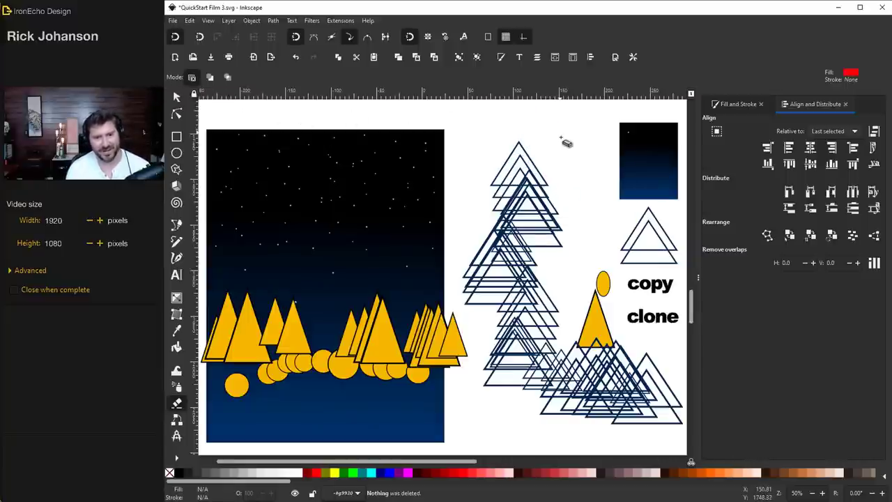
{"action": "key", "text": "ctrl+z"}
{"action": "mouse_move", "coordinate": [328, 363]}
{"action": "left_mouse_down"}
{"action": "mouse_move", "coordinate": [296, 337]}
{"action": "mouse_move", "coordinate": [315, 357]}
{"action": "left_mouse_up"}
{"action": "mouse_move", "coordinate": [279, 333]}
{"action": "left_mouse_down"}
{"action": "mouse_move", "coordinate": [260, 348]}
{"action": "mouse_move", "coordinate": [259, 334]}
{"action": "left_mouse_up"}
{"action": "mouse_move", "coordinate": [327, 313]}
{"action": "left_mouse_down"}
{"action": "mouse_move", "coordinate": [412, 267]}
{"action": "mouse_move", "coordinate": [436, 267]}
{"action": "left_mouse_up"}
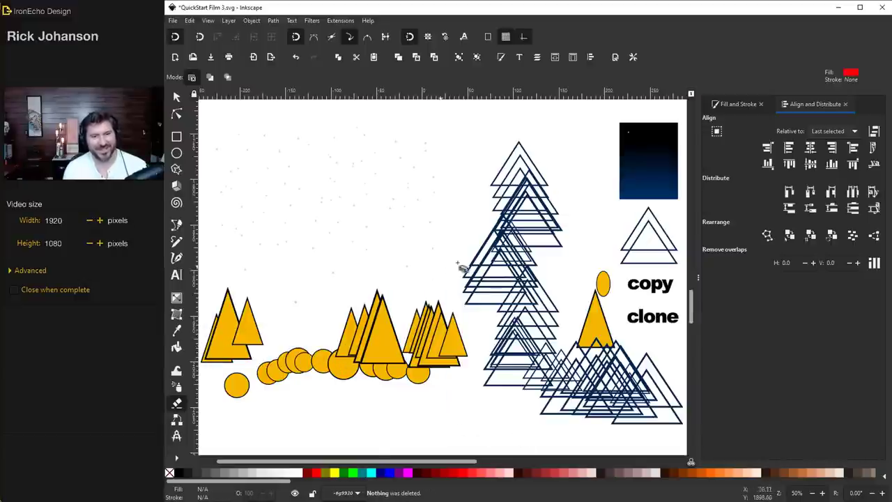
{"action": "mouse_move", "coordinate": [543, 161]}
{"action": "left_mouse_down"}
{"action": "mouse_move", "coordinate": [499, 403]}
{"action": "mouse_move", "coordinate": [482, 422]}
{"action": "left_mouse_up"}
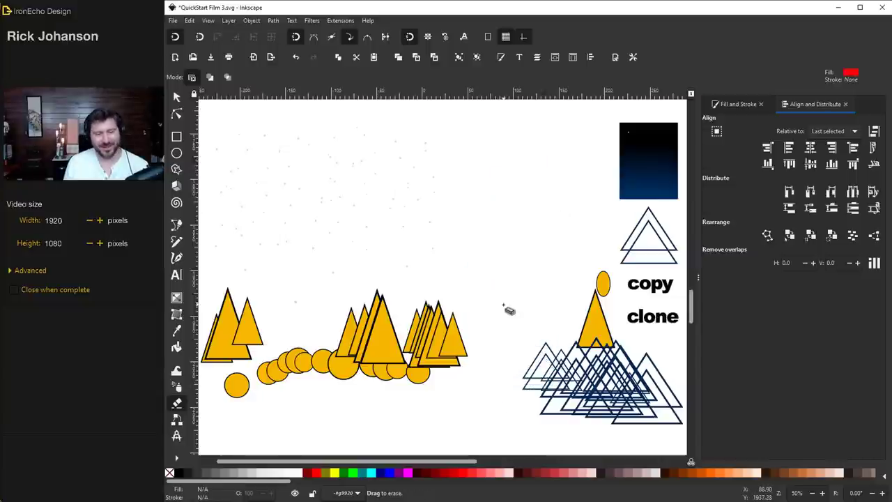
Slice the rectangle under "Cut path from shape" into several pieces with the Eraser's cut mode at a width of 5
{"action": "scroll", "coordinate": [509, 311], "scroll_direction": "down", "scroll_amount": 12}
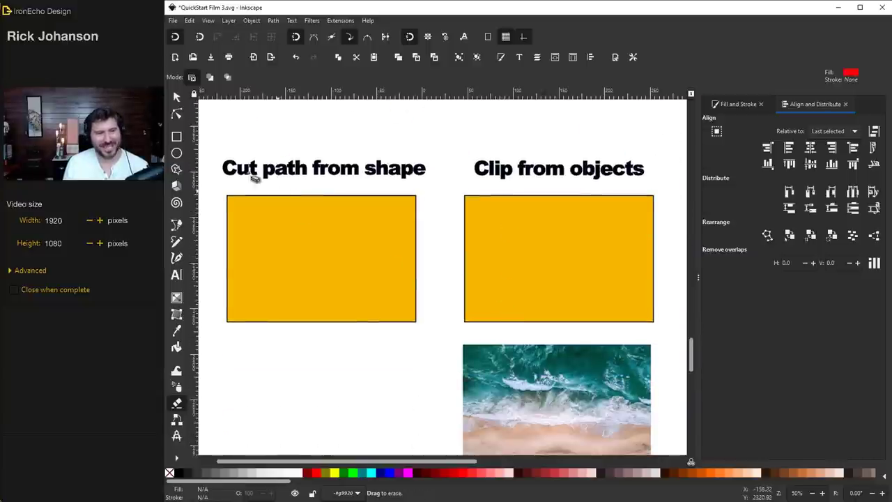
{"action": "left_click", "coordinate": [211, 77]}
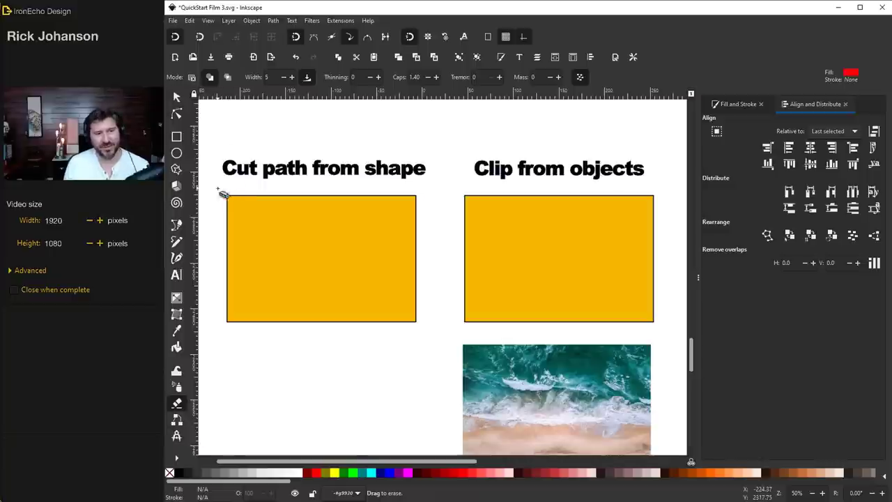
{"action": "mouse_move", "coordinate": [220, 192]}
{"action": "left_mouse_down"}
{"action": "mouse_move", "coordinate": [249, 209]}
{"action": "mouse_move", "coordinate": [307, 309]}
{"action": "mouse_move", "coordinate": [321, 370]}
{"action": "left_mouse_up"}
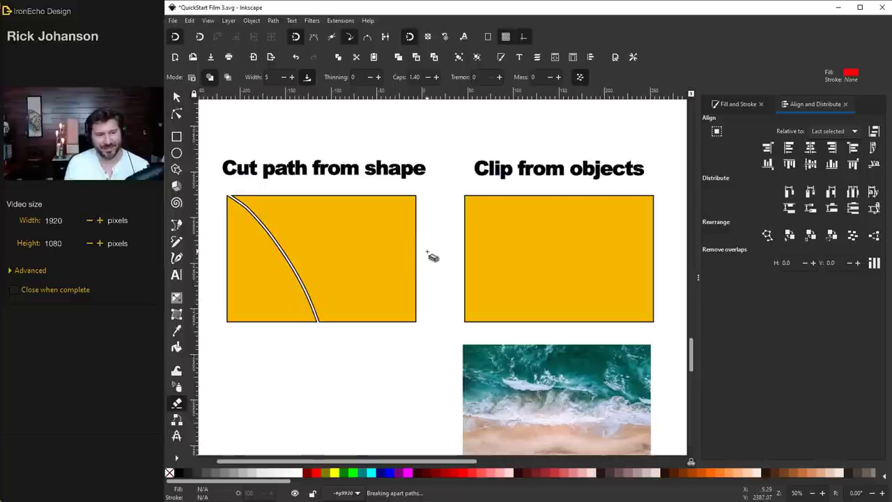
{"action": "left_click_drag", "start_coordinate": [427, 252], "coordinate": [359, 374]}
{"action": "left_click_drag", "start_coordinate": [359, 189], "coordinate": [421, 241]}
{"action": "left_click_drag", "start_coordinate": [327, 190], "coordinate": [341, 369]}
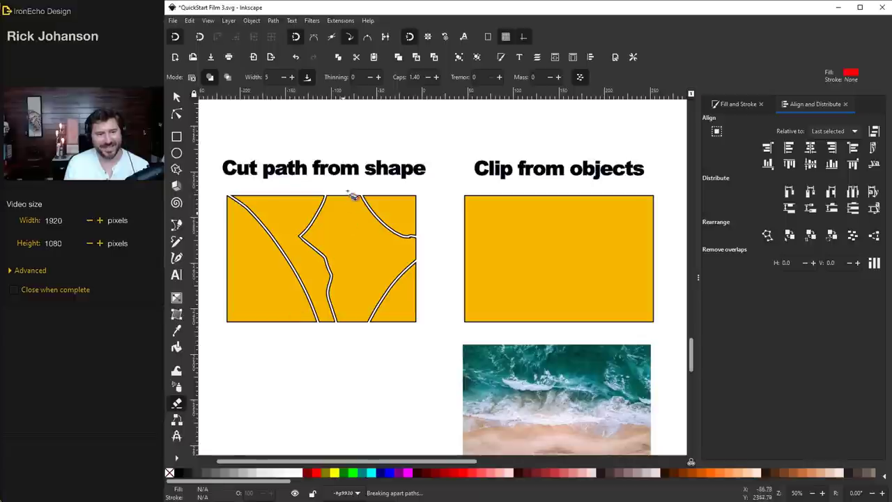
Move the cut pieces of the sliced rectangle slightly apart from one another
{"action": "key", "text": "s"}
{"action": "left_click_drag", "start_coordinate": [249, 285], "coordinate": [230, 300]}
{"action": "left_click_drag", "start_coordinate": [274, 236], "coordinate": [264, 240]}
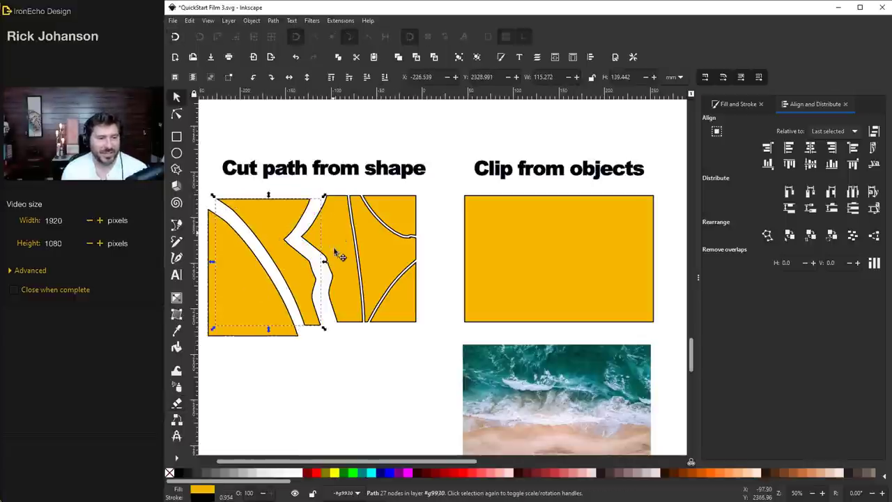
{"action": "left_click_drag", "start_coordinate": [333, 247], "coordinate": [352, 268]}
{"action": "left_click_drag", "start_coordinate": [401, 212], "coordinate": [411, 204]}
{"action": "left_click_drag", "start_coordinate": [414, 301], "coordinate": [422, 326]}
Clip thin curved and zigzag strokes out of the rectangle under "Clip from objects" with the Eraser at a width of 5
{"action": "key", "text": "shift+e"}
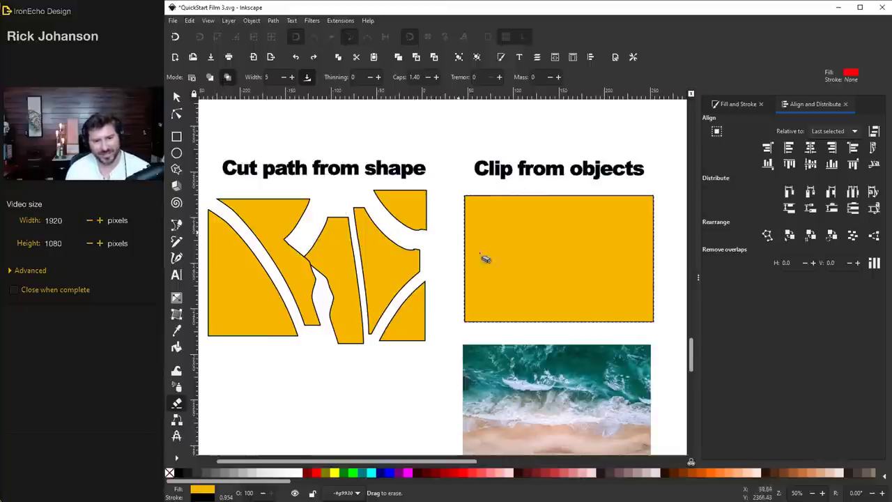
{"action": "mouse_move", "coordinate": [464, 185]}
{"action": "left_mouse_down"}
{"action": "mouse_move", "coordinate": [476, 214]}
{"action": "mouse_move", "coordinate": [463, 247]}
{"action": "left_mouse_up"}
{"action": "mouse_move", "coordinate": [507, 188]}
{"action": "left_mouse_down"}
{"action": "mouse_move", "coordinate": [461, 301]}
{"action": "mouse_move", "coordinate": [526, 204]}
{"action": "mouse_move", "coordinate": [558, 215]}
{"action": "mouse_move", "coordinate": [581, 261]}
{"action": "mouse_move", "coordinate": [677, 296]}
{"action": "left_mouse_up"}
{"action": "mouse_move", "coordinate": [638, 217]}
{"action": "left_mouse_down"}
{"action": "mouse_move", "coordinate": [633, 200]}
{"action": "mouse_move", "coordinate": [575, 198]}
{"action": "left_mouse_up"}
Set the Eraser width to 25 and clip a thick wavy stroke down the middle of the "Clip from objects" rectangle
{"action": "scroll", "coordinate": [264, 77], "scroll_direction": "up", "scroll_amount": 5}
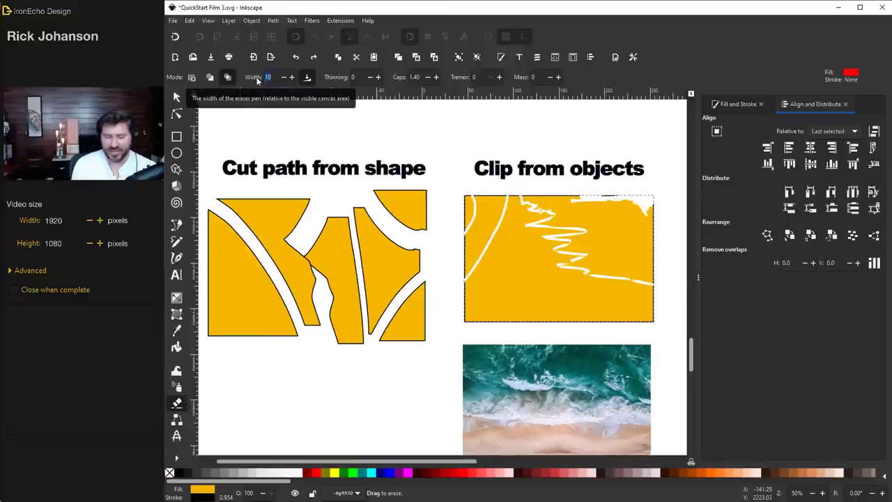
{"action": "scroll", "coordinate": [263, 77], "scroll_direction": "up", "scroll_amount": 15}
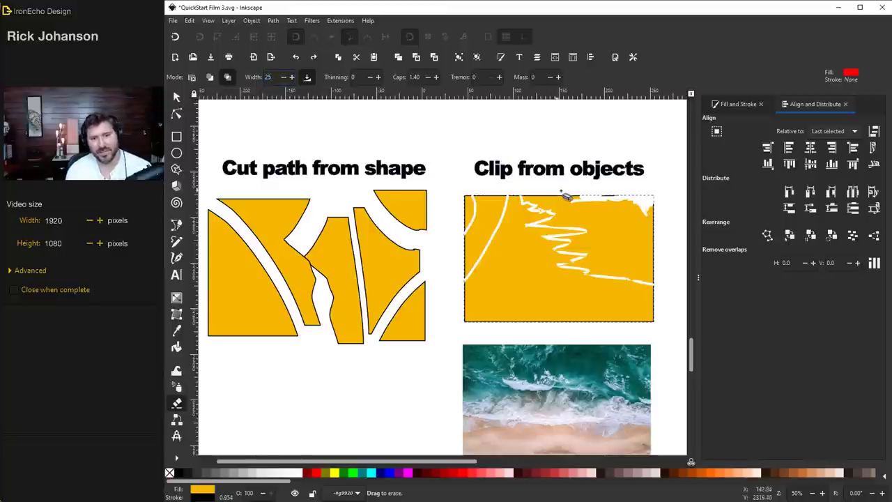
{"action": "left_click_drag", "start_coordinate": [561, 197], "coordinate": [504, 291]}
Clip a short vertical stroke out of the sand in the beach photo with the Eraser, and save the document
{"action": "scroll", "coordinate": [531, 296], "scroll_direction": "down", "scroll_amount": 4}
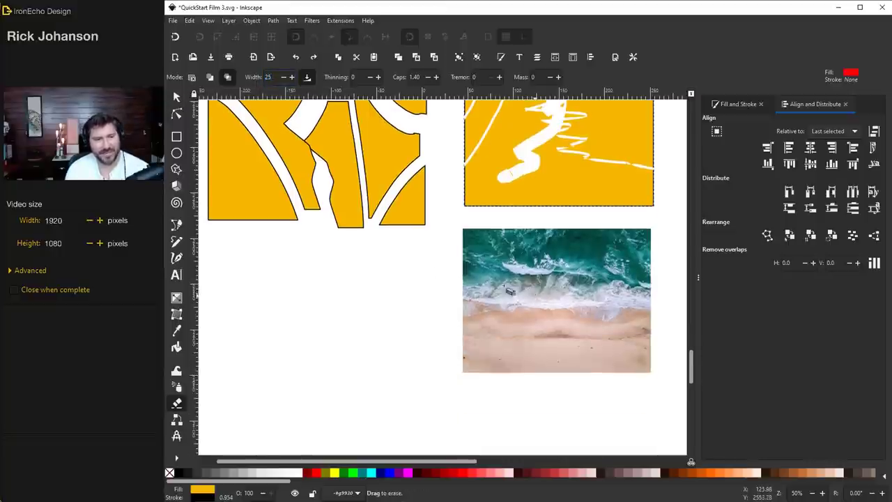
{"action": "key", "text": "s"}
{"action": "left_click", "coordinate": [552, 286]}
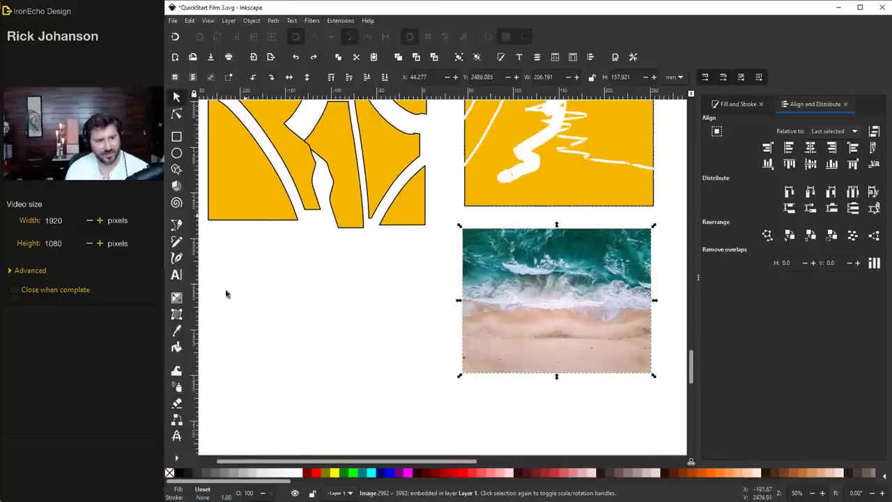
{"action": "left_click", "coordinate": [177, 404]}
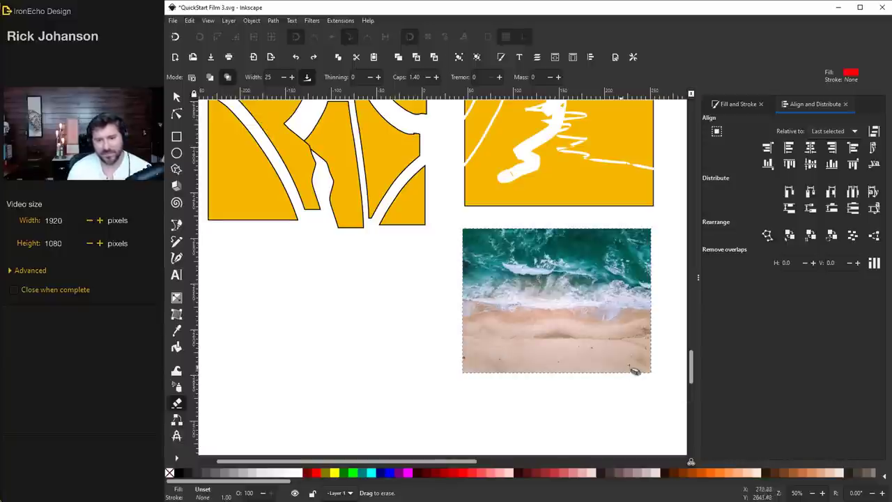
{"action": "left_click_drag", "start_coordinate": [507, 346], "coordinate": [497, 318]}
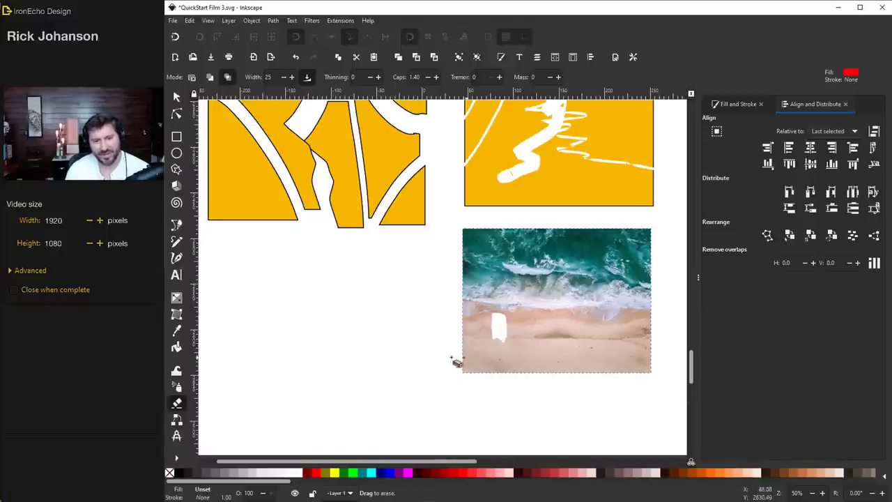
{"action": "key", "text": "ctrl+s"}
{"action": "key", "text": "s"}
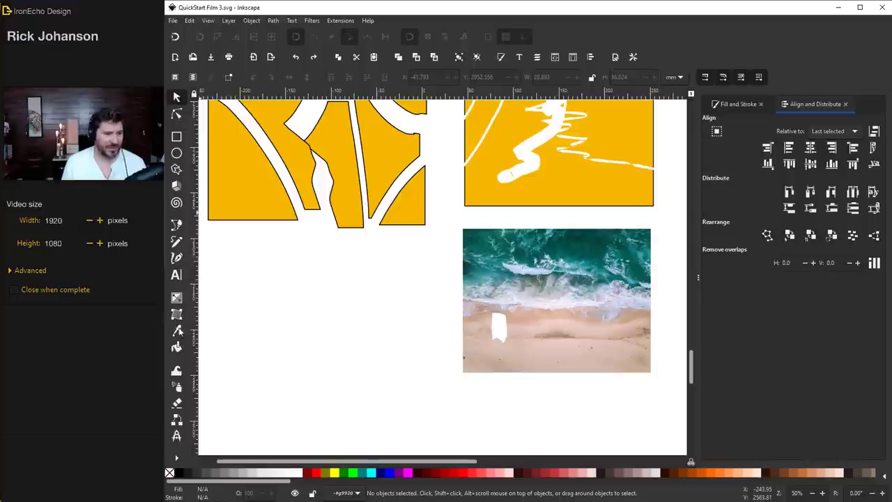
Draw connectors from the QUESTION box to the YES box and to the NO box
{"action": "scroll", "coordinate": [358, 342], "scroll_direction": "down", "scroll_amount": 10}
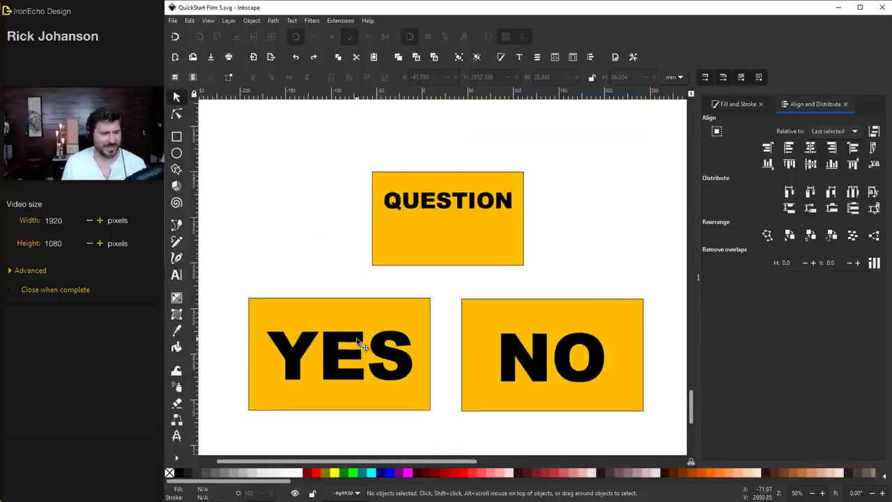
{"action": "left_click", "coordinate": [177, 420]}
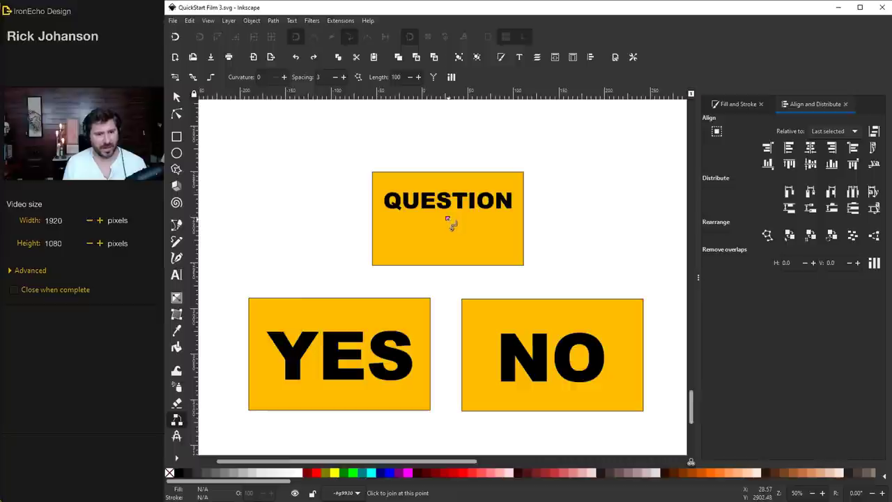
{"action": "left_click_drag", "start_coordinate": [448, 222], "coordinate": [342, 357]}
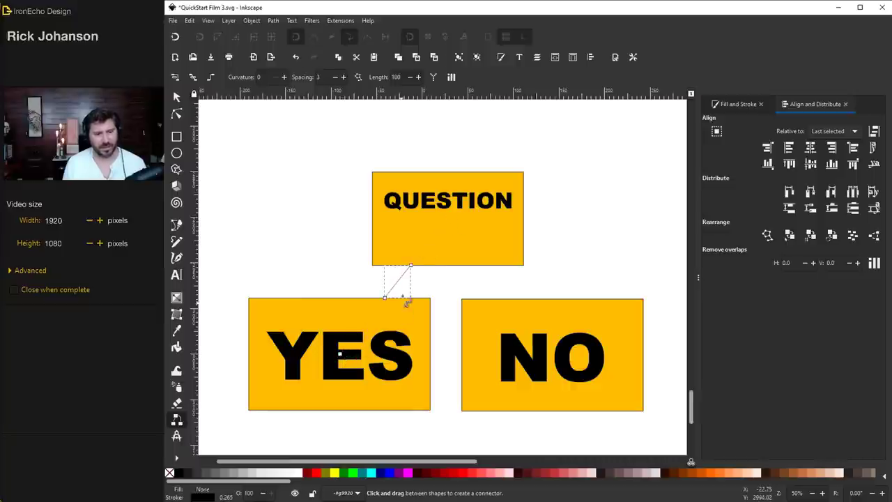
{"action": "left_click_drag", "start_coordinate": [467, 258], "coordinate": [552, 356]}
{"action": "left_click", "coordinate": [176, 97]}
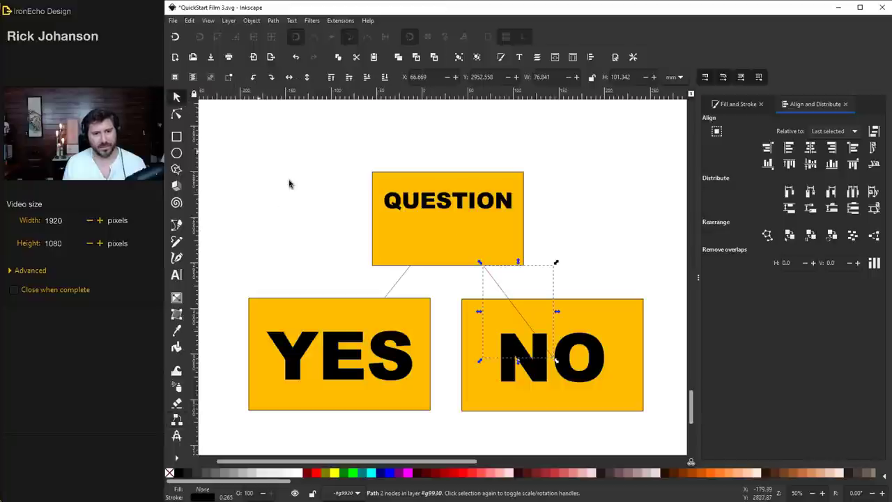
Move the upright yellow rectangle below the flowchart slightly sideways and convert it to a path
{"action": "scroll", "coordinate": [318, 215], "scroll_direction": "down", "scroll_amount": 6}
{"action": "scroll", "coordinate": [318, 217], "scroll_direction": "down", "scroll_amount": 5}
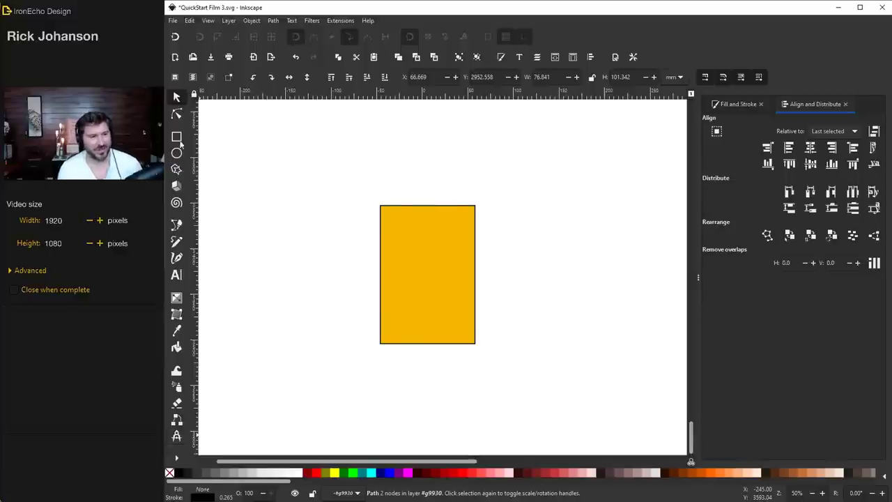
{"action": "left_click_drag", "start_coordinate": [402, 296], "coordinate": [405, 297]}
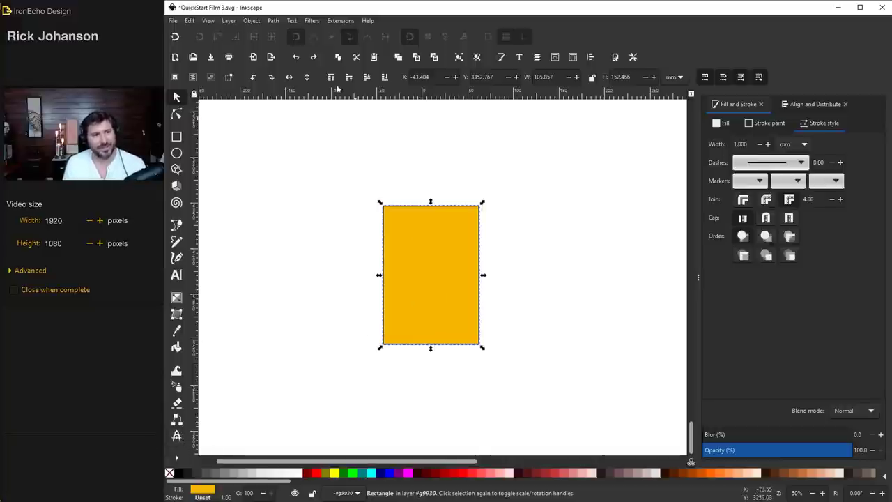
{"action": "left_click", "coordinate": [273, 20]}
{"action": "left_click", "coordinate": [282, 32]}
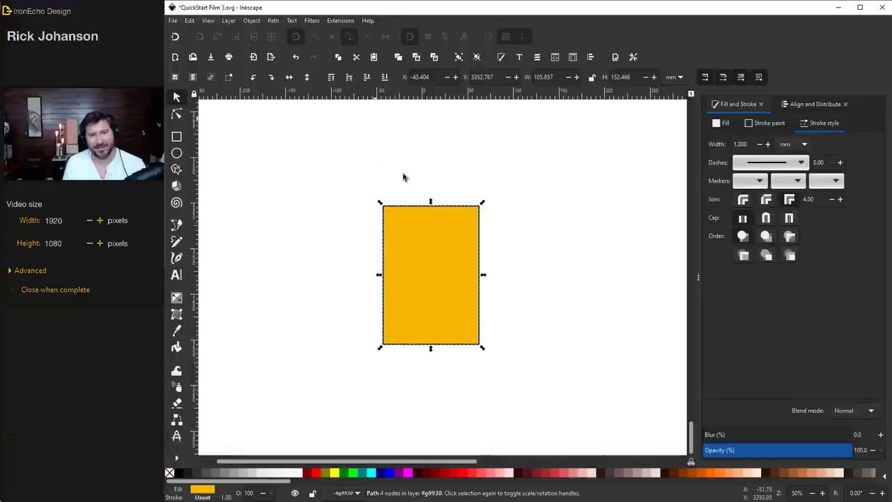
Apply the Mirror symmetry path effect to the yellow rectangle path so it is mirrored across its right edge
{"action": "left_click", "coordinate": [178, 117]}
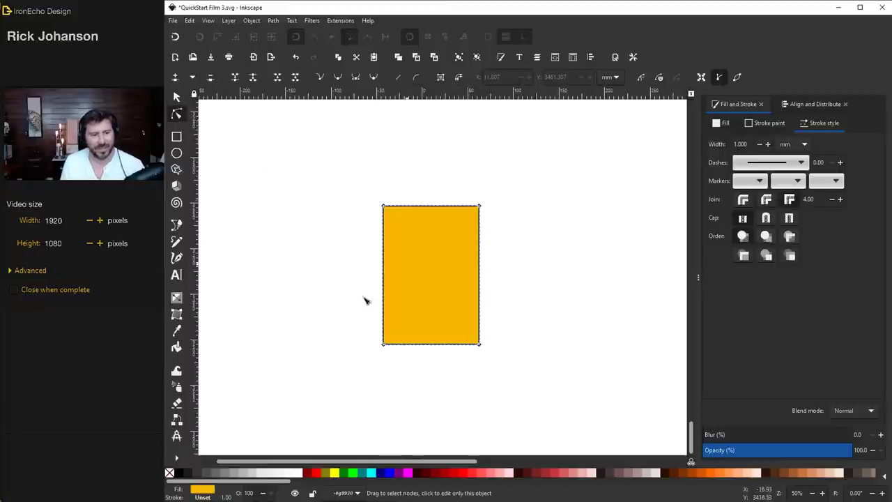
{"action": "left_click", "coordinate": [178, 438]}
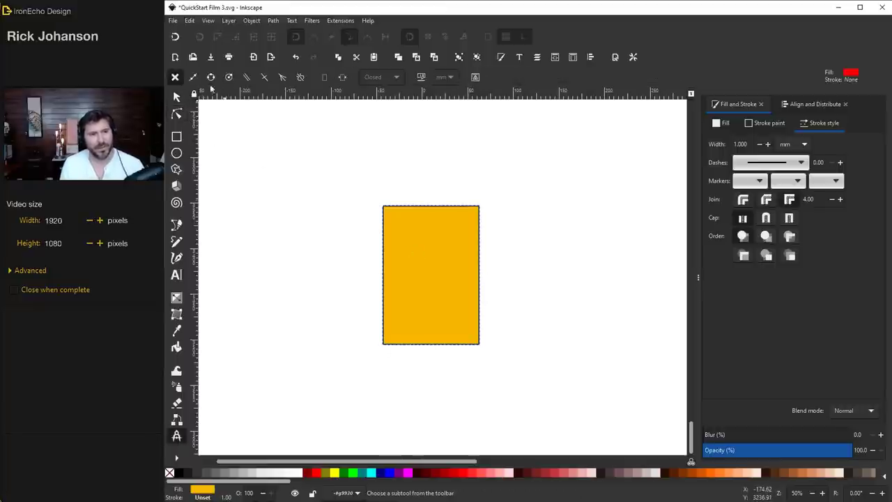
{"action": "left_click", "coordinate": [302, 79]}
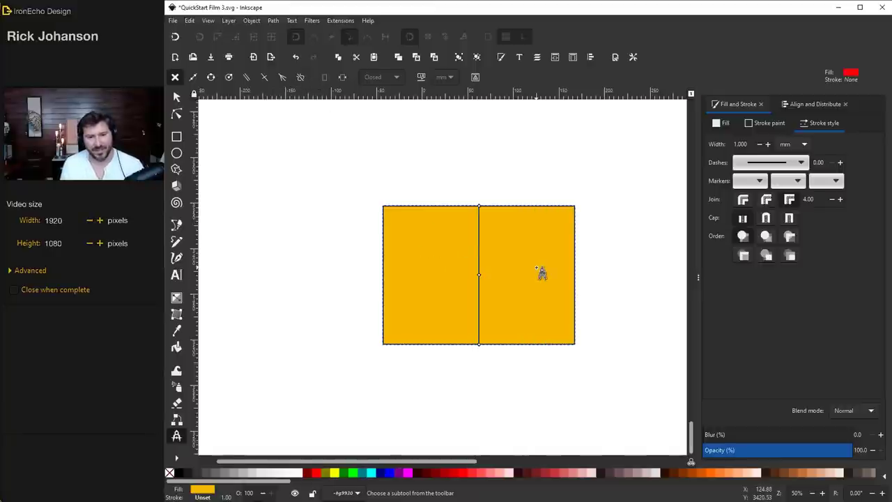
Raise the mirrored shape's top-left corner node slightly and delete its bottom-left corner node
{"action": "left_click", "coordinate": [177, 115]}
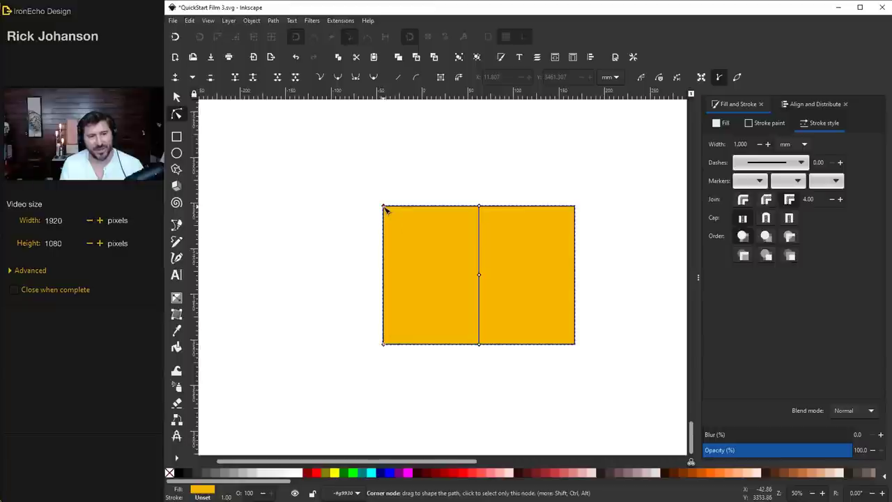
{"action": "left_click_drag", "start_coordinate": [384, 207], "coordinate": [386, 198]}
{"action": "left_click_drag", "start_coordinate": [384, 344], "coordinate": [392, 308]}
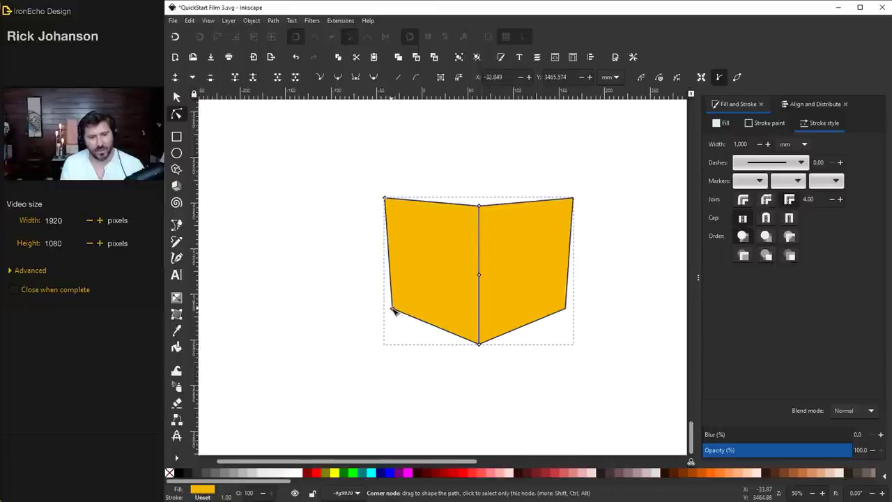
{"action": "key", "text": "Delete"}
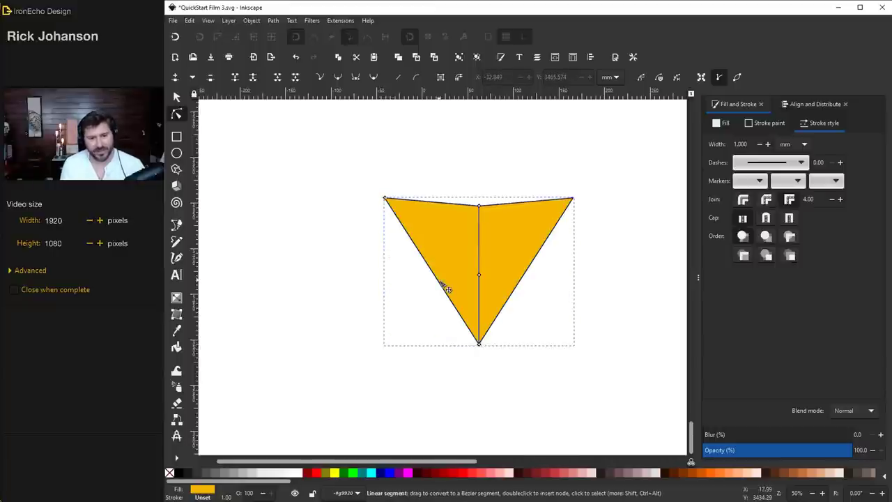
Bend the slanted left side outward into a curve and pull the top-left corner inward to form a shield
{"action": "left_click_drag", "start_coordinate": [442, 285], "coordinate": [414, 312]}
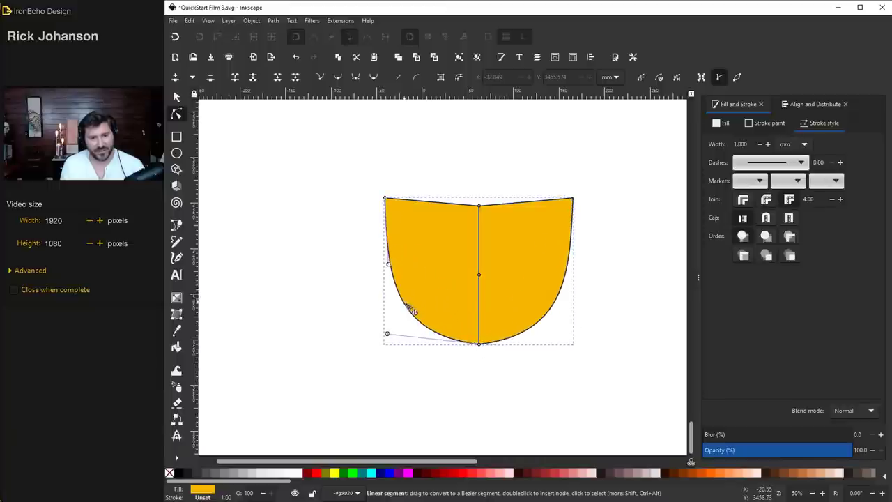
{"action": "left_click_drag", "start_coordinate": [385, 199], "coordinate": [406, 208]}
{"action": "left_click_drag", "start_coordinate": [388, 334], "coordinate": [411, 324]}
{"action": "mouse_move", "coordinate": [406, 208]}
{"action": "left_mouse_down"}
{"action": "mouse_move", "coordinate": [421, 218]}
{"action": "mouse_move", "coordinate": [417, 212]}
{"action": "left_mouse_up"}
{"action": "key", "text": "s"}
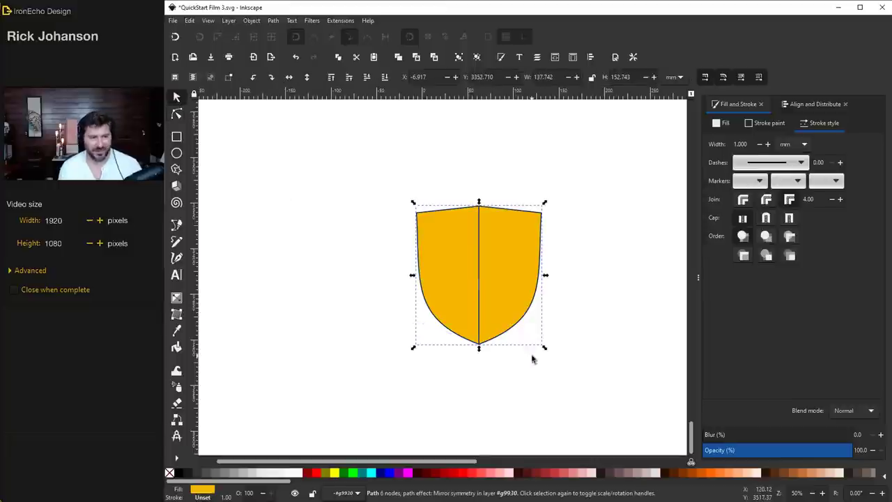
Merge the mirrored shield into one path with Union, then stretch it to about 159 × 191 mm while moving it up and left
{"action": "left_click", "coordinate": [273, 20]}
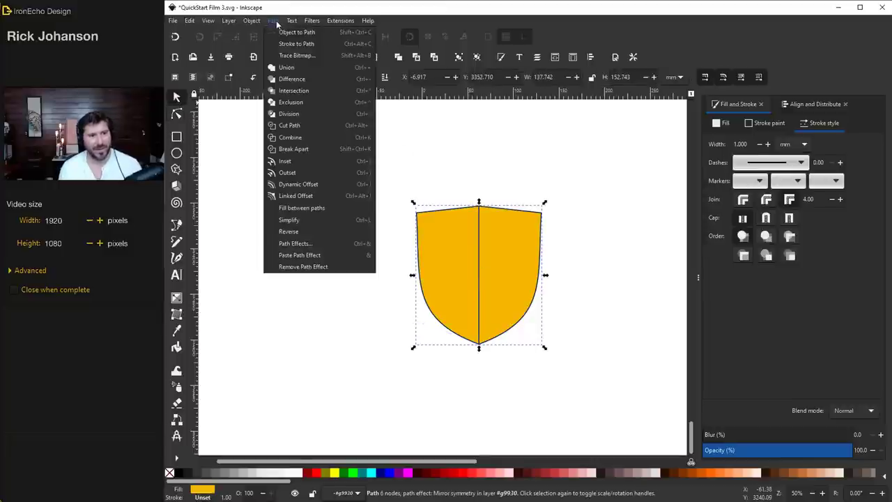
{"action": "left_click", "coordinate": [279, 62]}
{"action": "left_click_drag", "start_coordinate": [480, 350], "coordinate": [479, 379]}
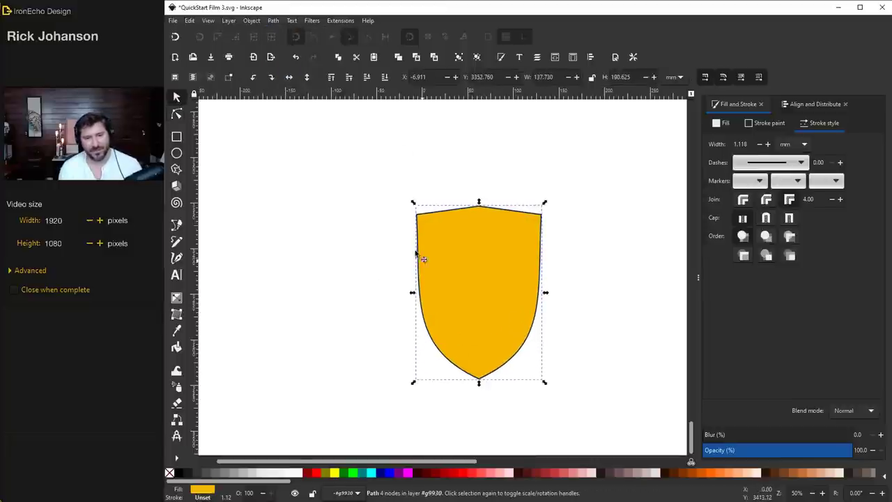
{"action": "left_click_drag", "start_coordinate": [414, 292], "coordinate": [395, 296]}
{"action": "left_click_drag", "start_coordinate": [389, 379], "coordinate": [346, 331]}
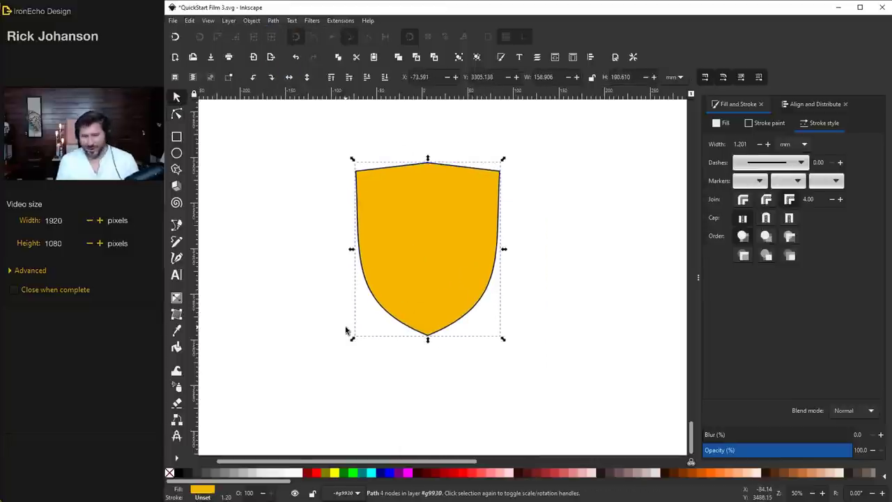